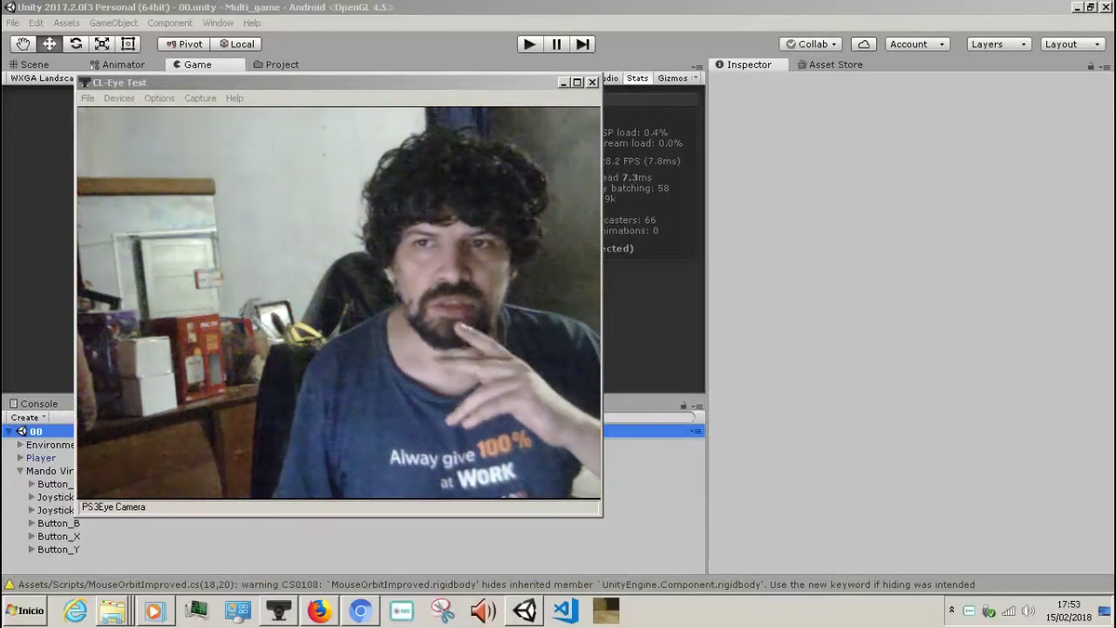
- Back in Unity, choose Assets > Import Package > Custom Package to browse for a package
{"action": "key", "text": "alt+Tab"}
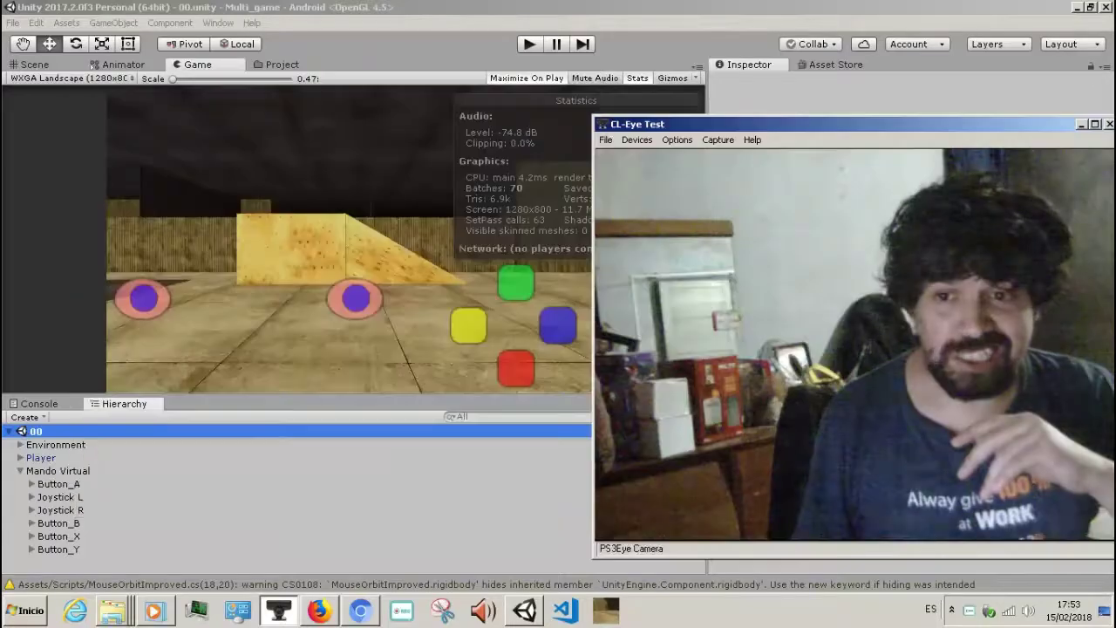
{"action": "left_click_drag", "start_coordinate": [262, 82], "coordinate": [779, 123]}
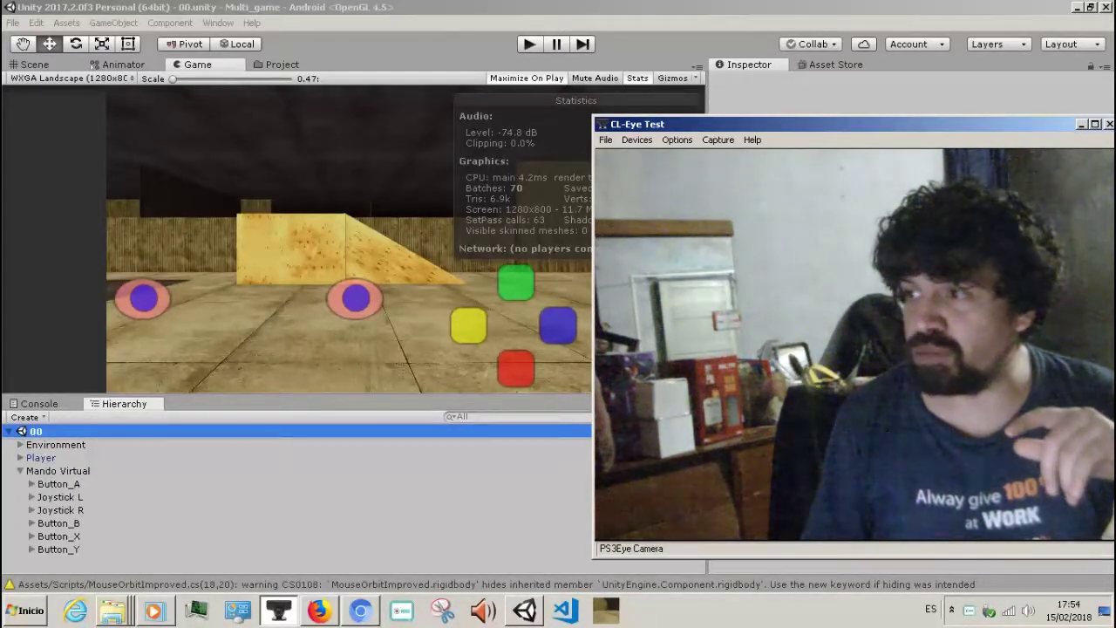
{"action": "key", "text": "alt+Tab"}
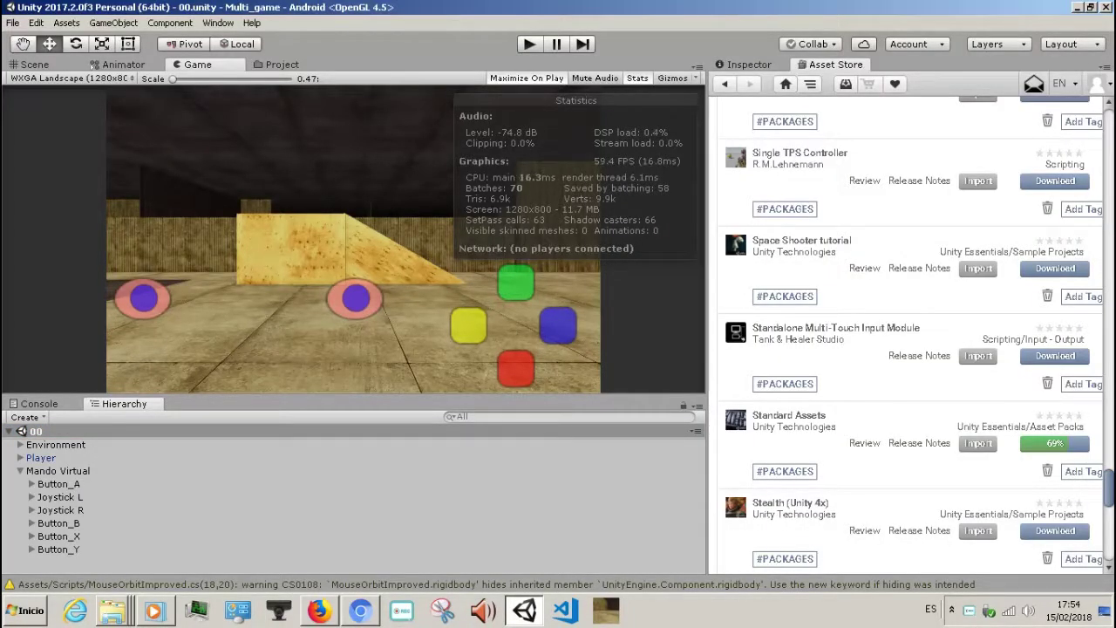
{"action": "scroll", "coordinate": [910, 331], "scroll_direction": "up", "scroll_amount": 2}
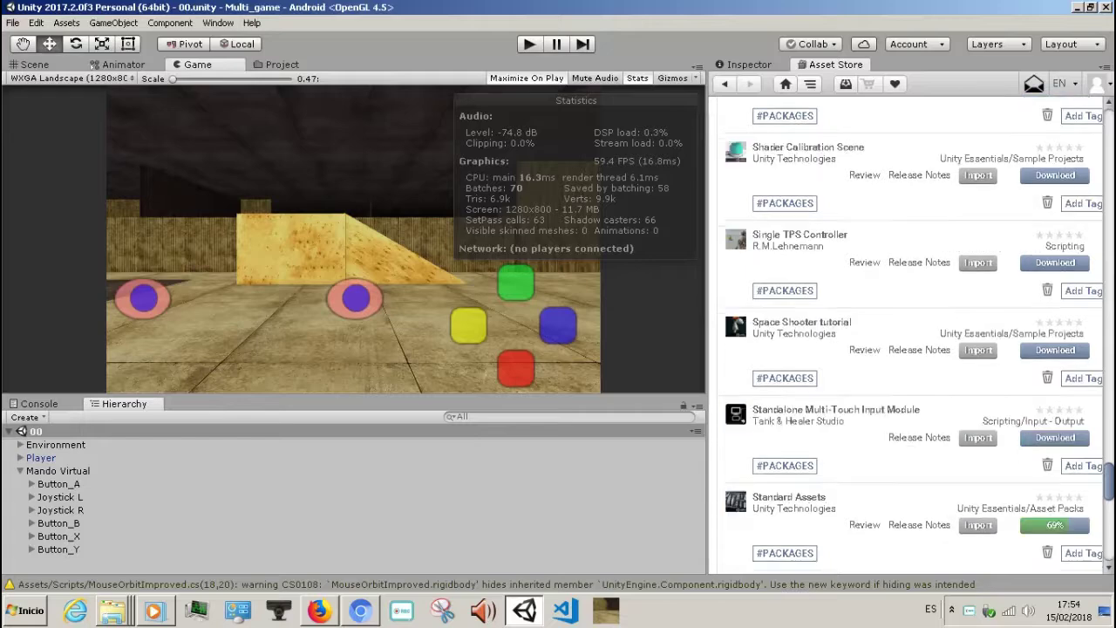
{"action": "scroll", "coordinate": [911, 331], "scroll_direction": "up", "scroll_amount": 5}
{"action": "scroll", "coordinate": [910, 331], "scroll_direction": "up", "scroll_amount": 5}
{"action": "scroll", "coordinate": [911, 331], "scroll_direction": "up", "scroll_amount": 5}
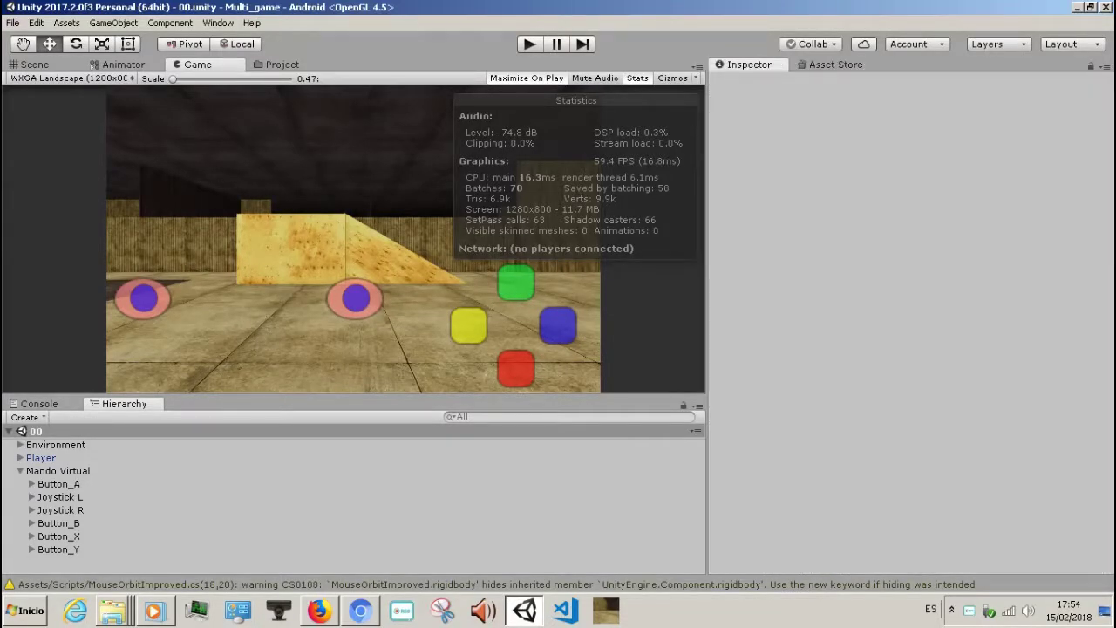
{"action": "left_click", "coordinate": [67, 23]}
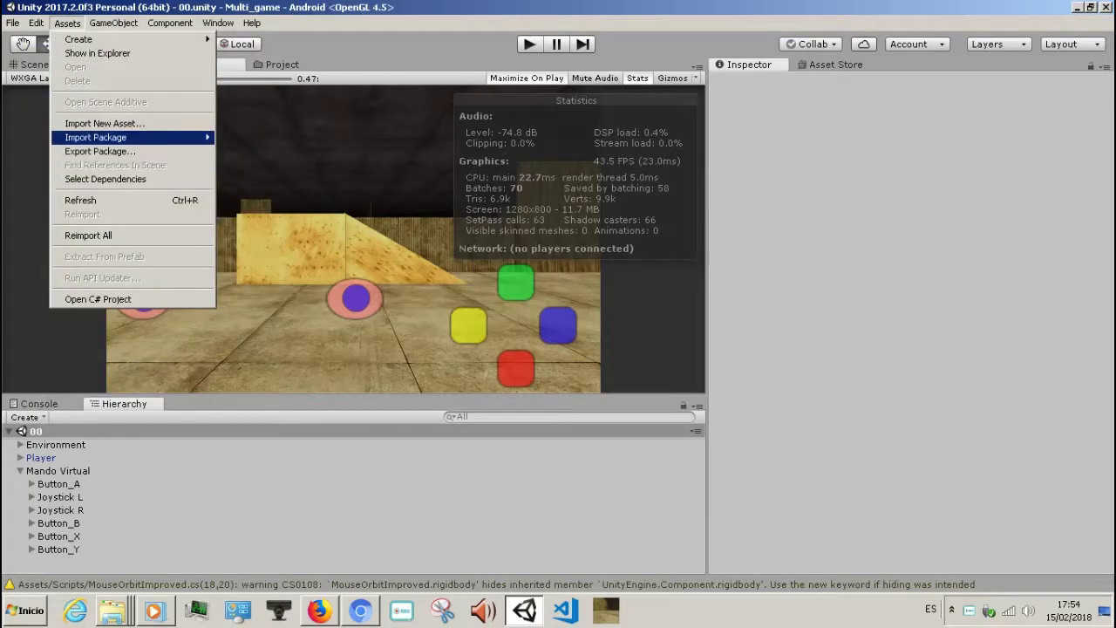
{"action": "mouse_move", "coordinate": [131, 137]}
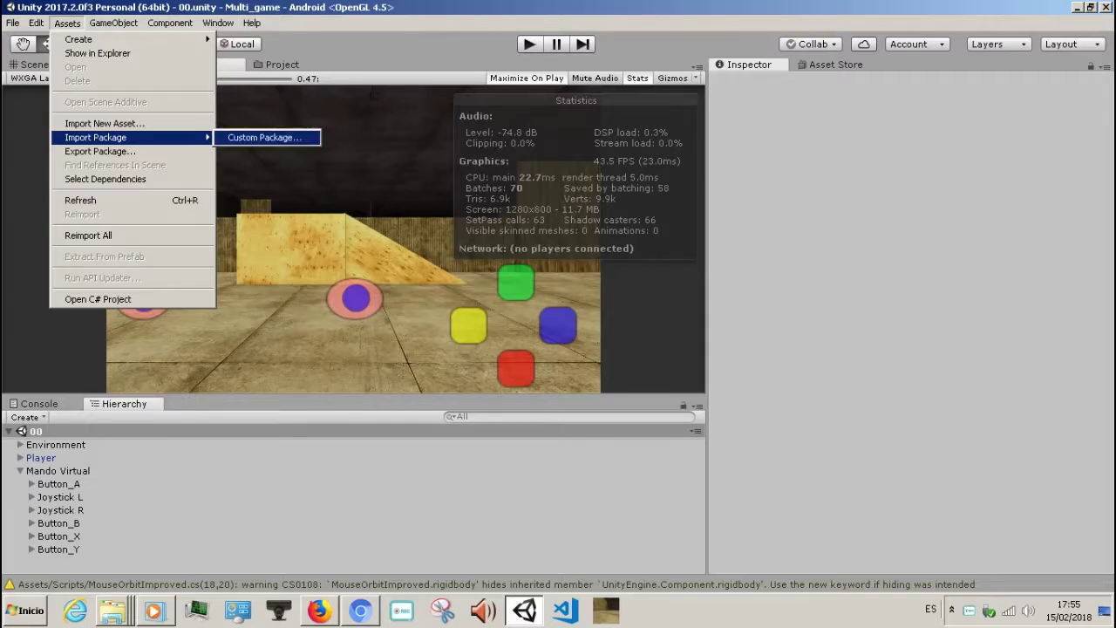
{"action": "left_click", "coordinate": [264, 137]}
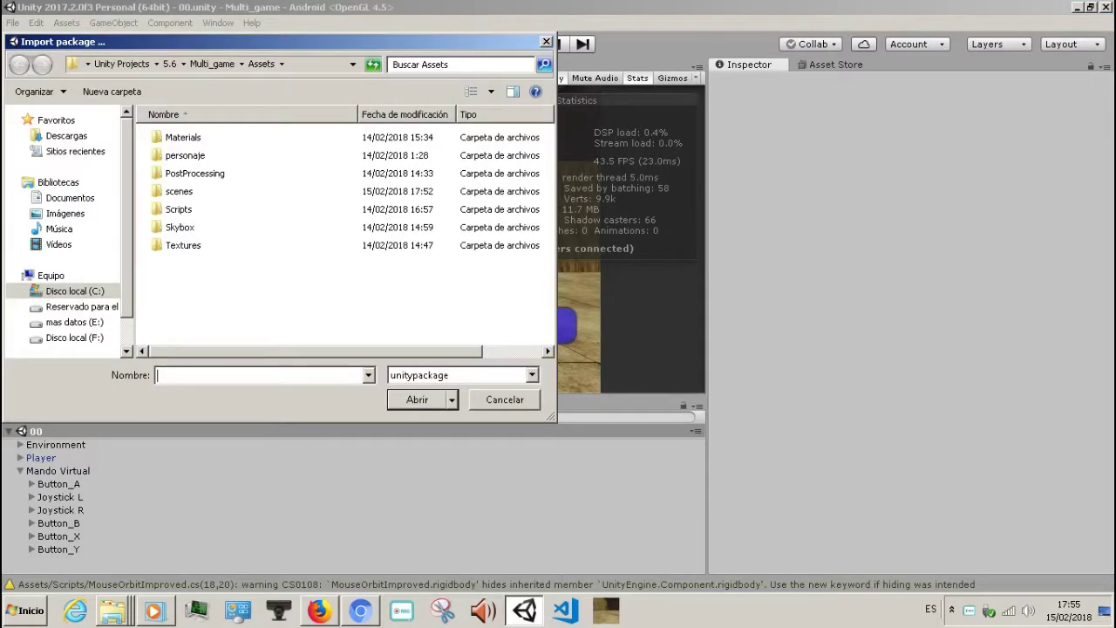
- Browse the C: drive into Archivos de programa, looking for the Unity Editor folder
{"action": "left_click", "coordinate": [75, 290]}
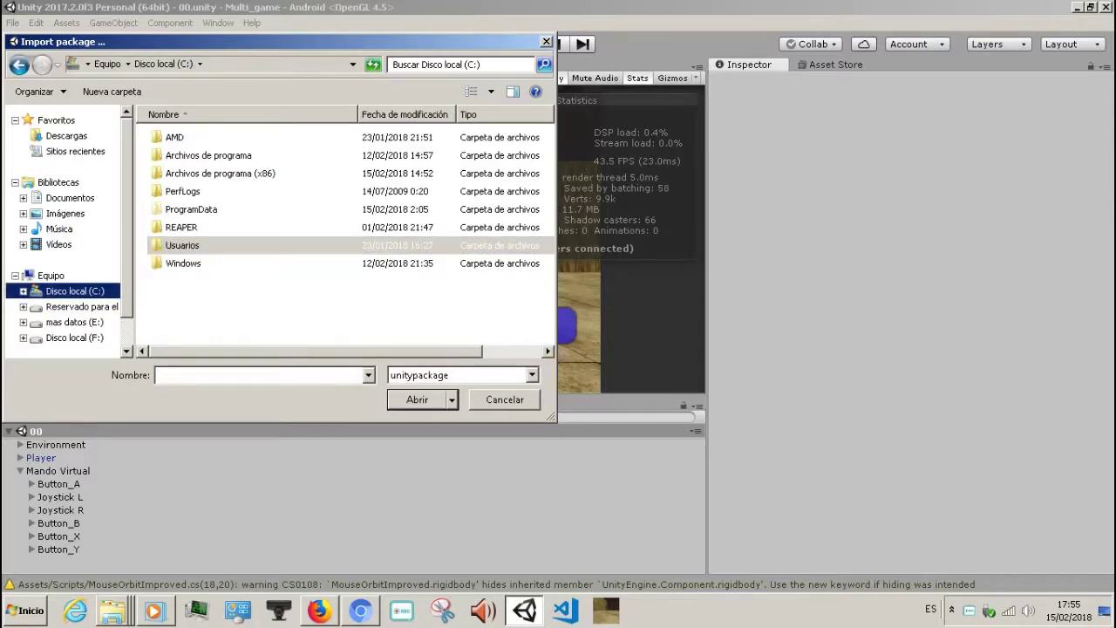
{"action": "double_click", "coordinate": [209, 155]}
{"action": "scroll", "coordinate": [340, 235], "scroll_direction": "down", "scroll_amount": 3}
{"action": "scroll", "coordinate": [340, 236], "scroll_direction": "down", "scroll_amount": 1}
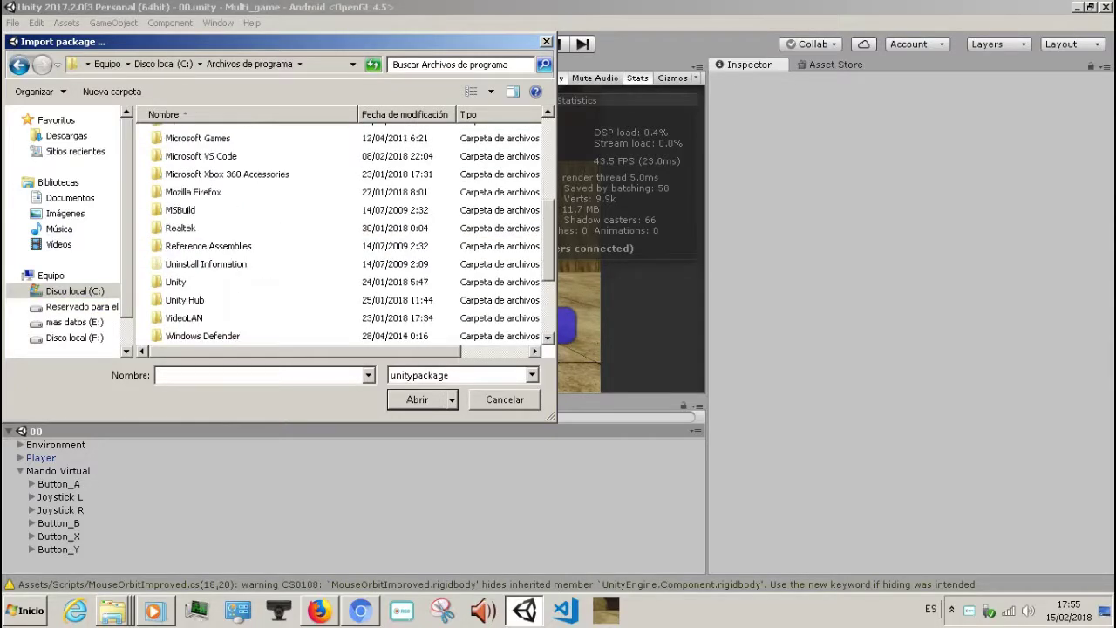
{"action": "double_click", "coordinate": [184, 299]}
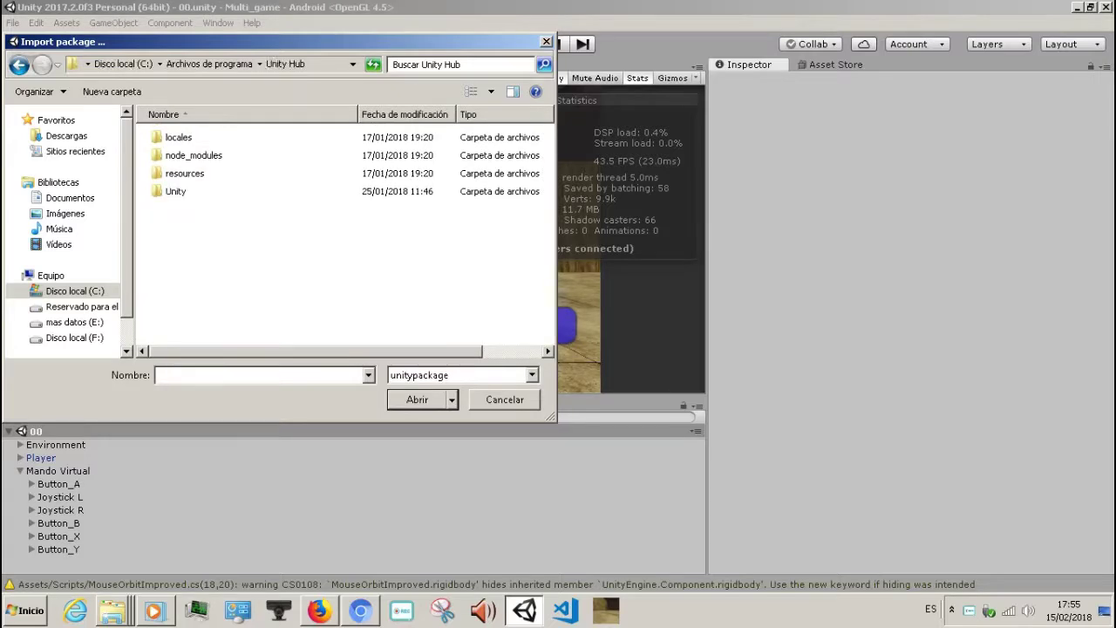
{"action": "double_click", "coordinate": [175, 191]}
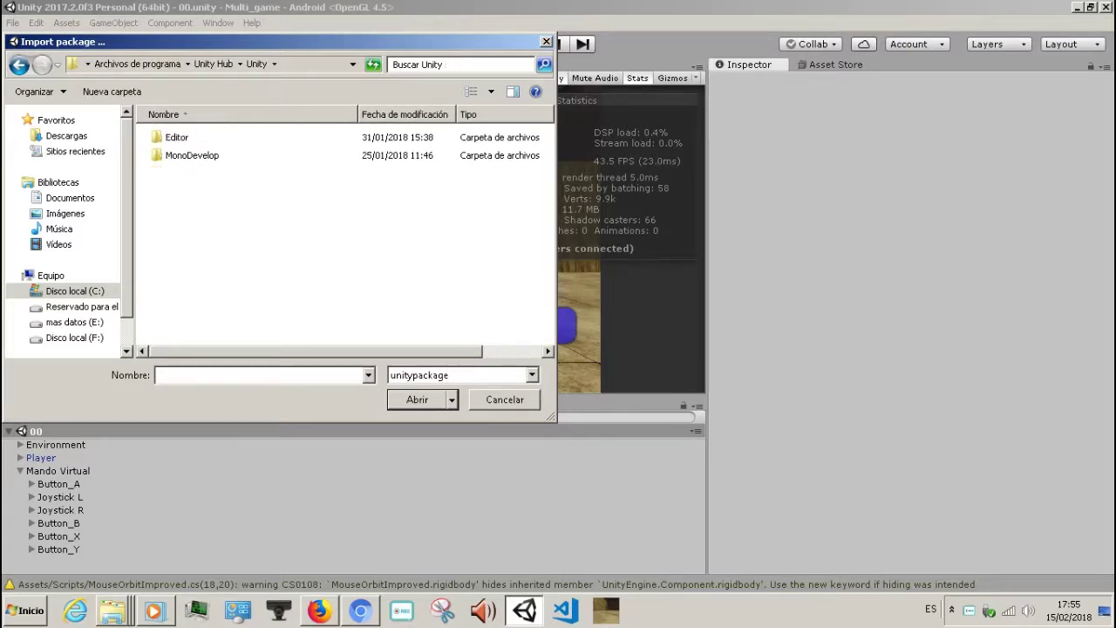
{"action": "key", "text": "BackSpace"}
{"action": "key", "text": "BackSpace"}
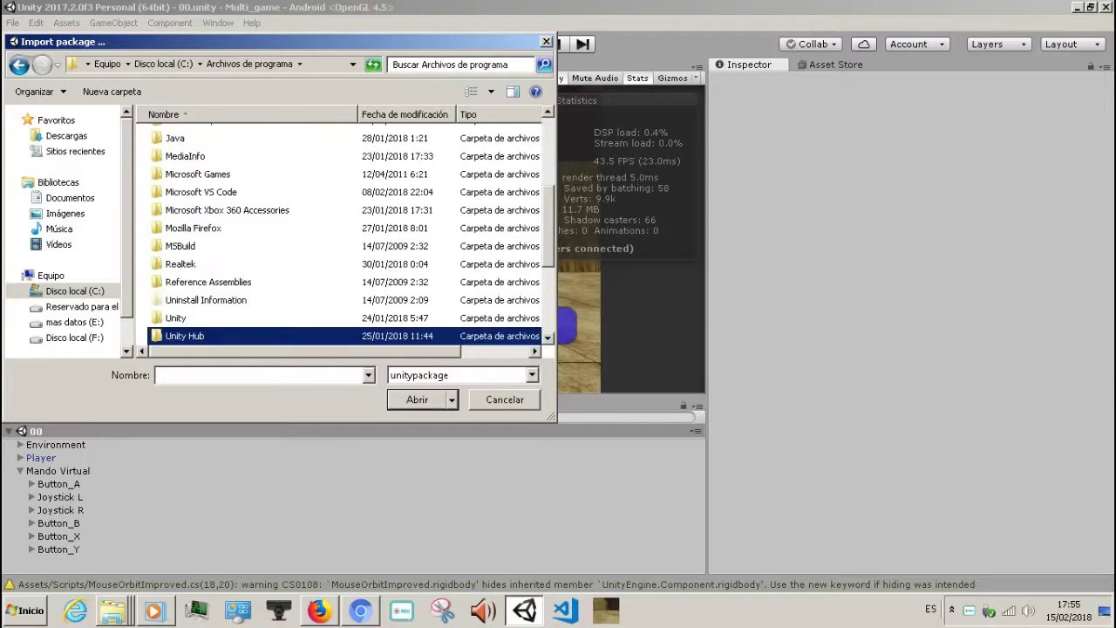
{"action": "scroll", "coordinate": [340, 235], "scroll_direction": "down", "scroll_amount": 2}
{"action": "key", "text": "Up"}
{"action": "key", "text": "Return"}
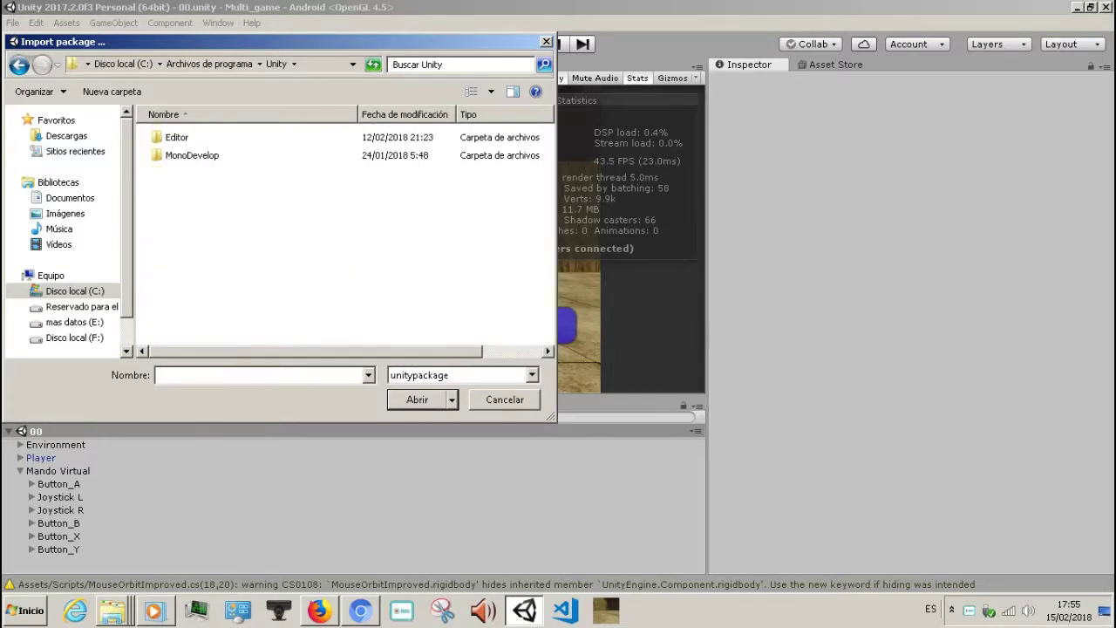
{"action": "key", "text": "Down"}
{"action": "key", "text": "Return"}
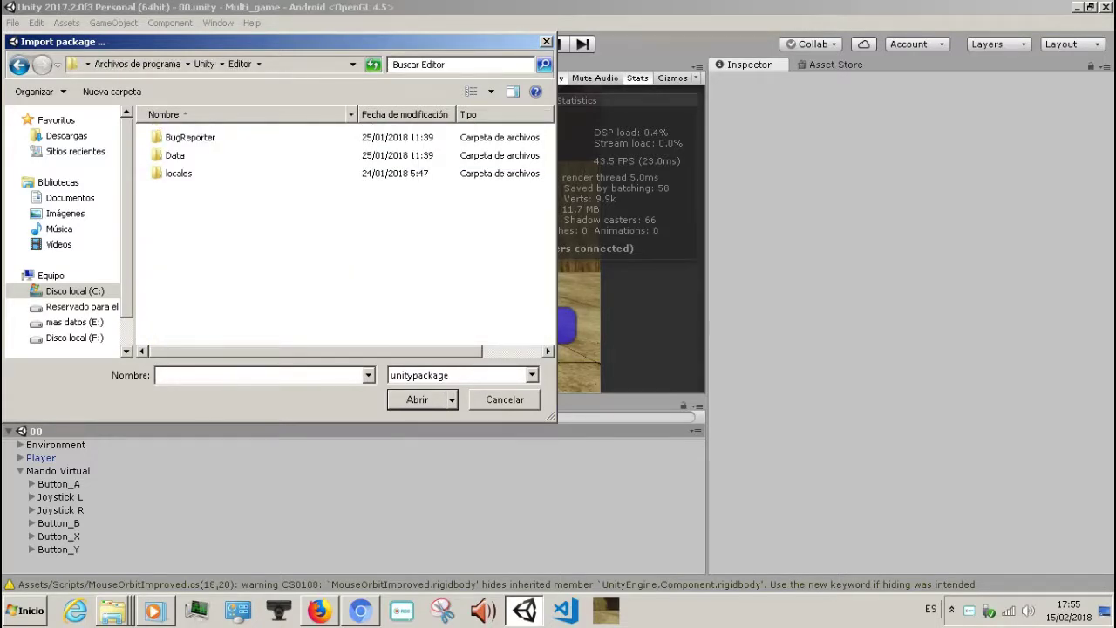
- Go to Unity Hub\Unity\Editor\Standard Assets and open the CrossPlatformInput package
{"action": "key", "text": "BackSpace"}
{"action": "key", "text": "BackSpace"}
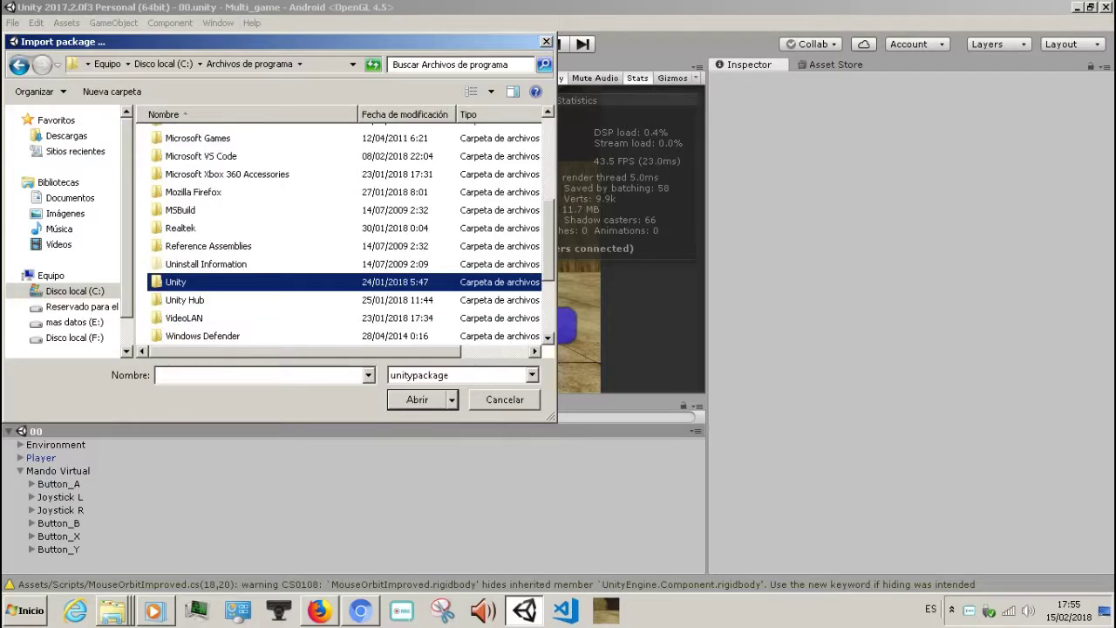
{"action": "key", "text": "Down"}
{"action": "key", "text": "Return"}
{"action": "key", "text": "u"}
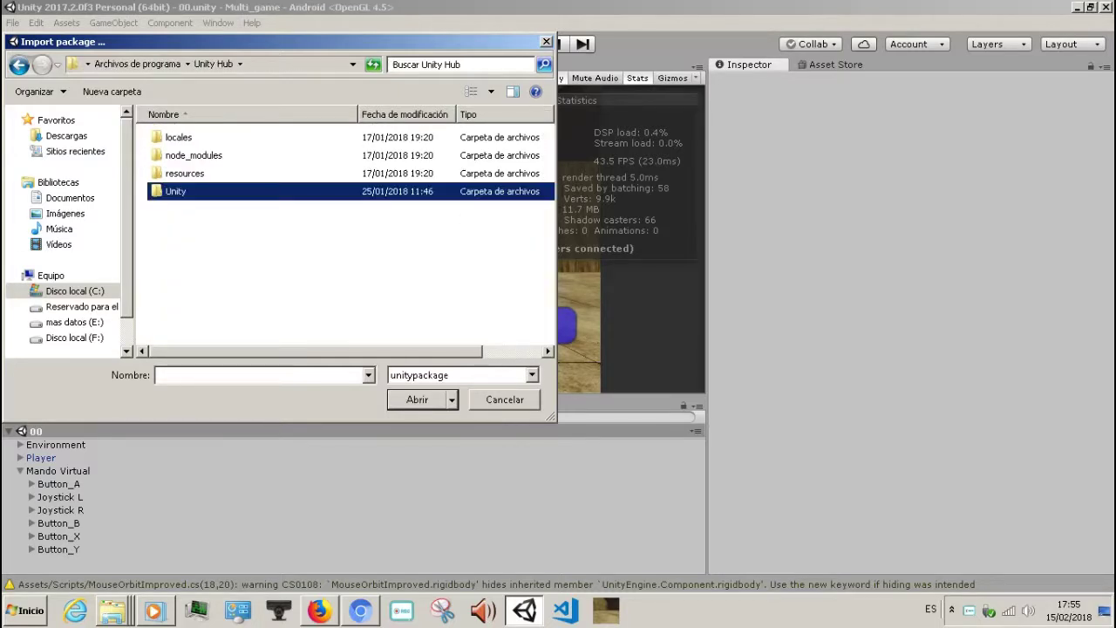
{"action": "key", "text": "Return"}
{"action": "key", "text": "Down"}
{"action": "key", "text": "Return"}
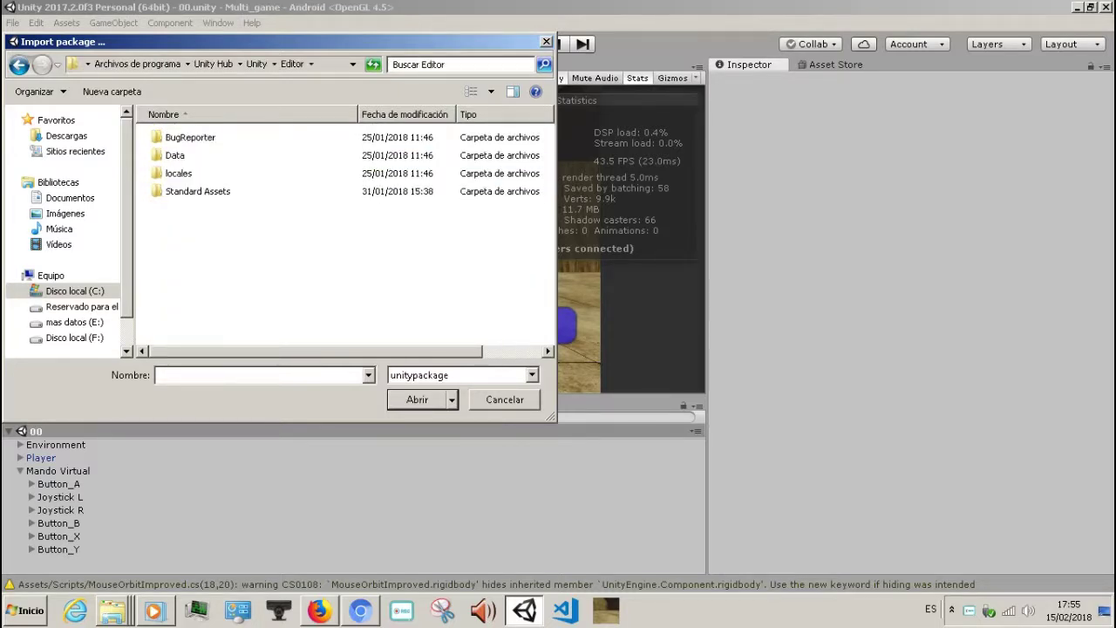
{"action": "key", "text": "s"}
{"action": "key", "text": "Return"}
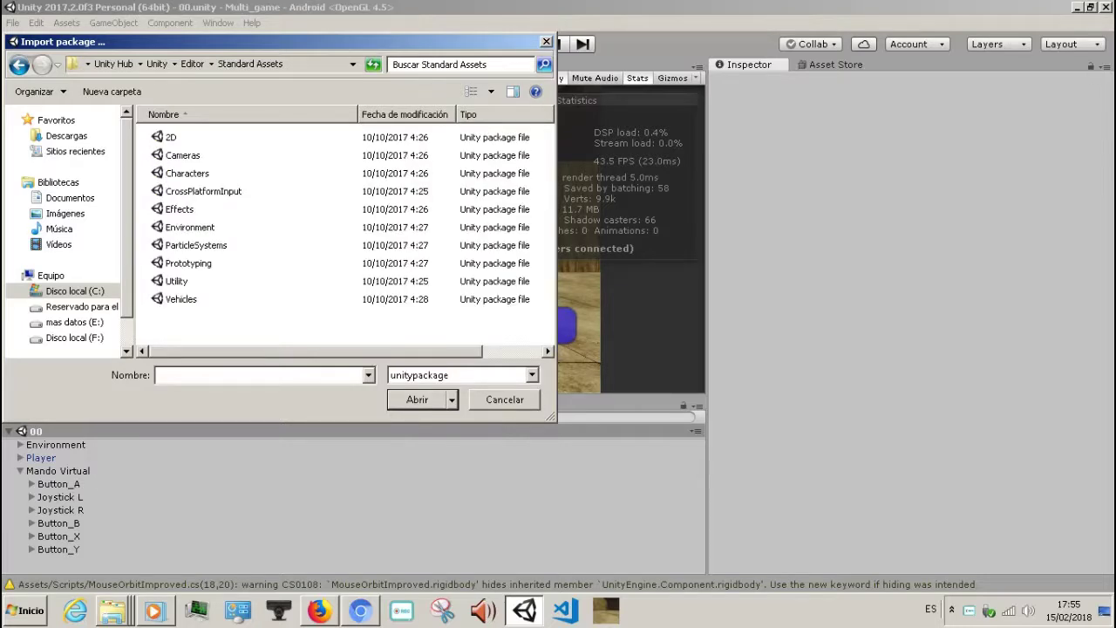
{"action": "left_click", "coordinate": [203, 190]}
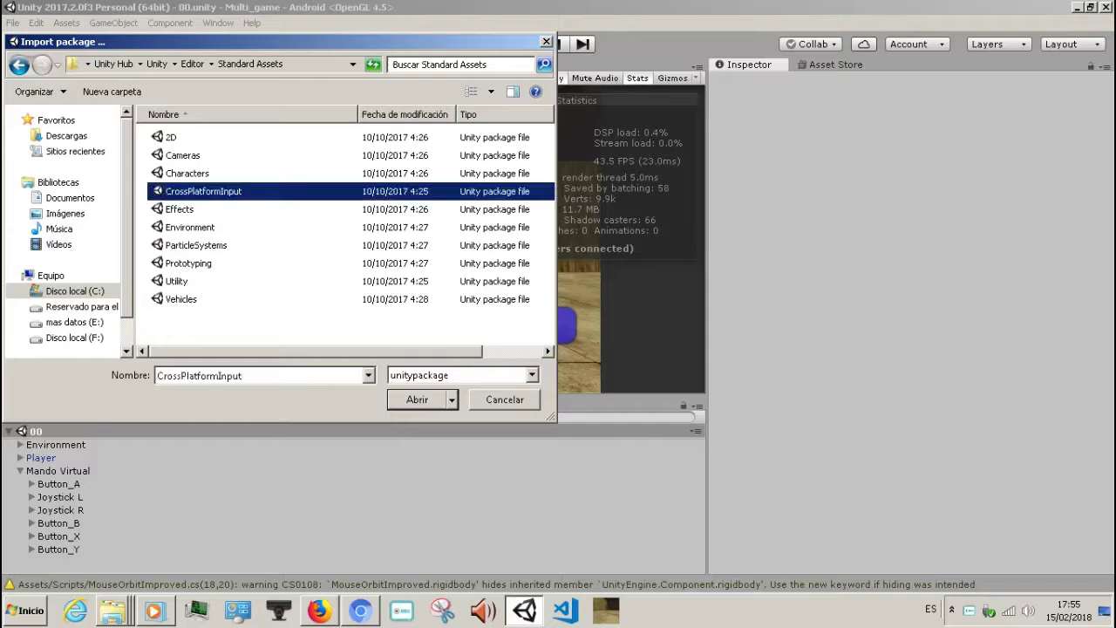
{"action": "key", "text": "Return"}
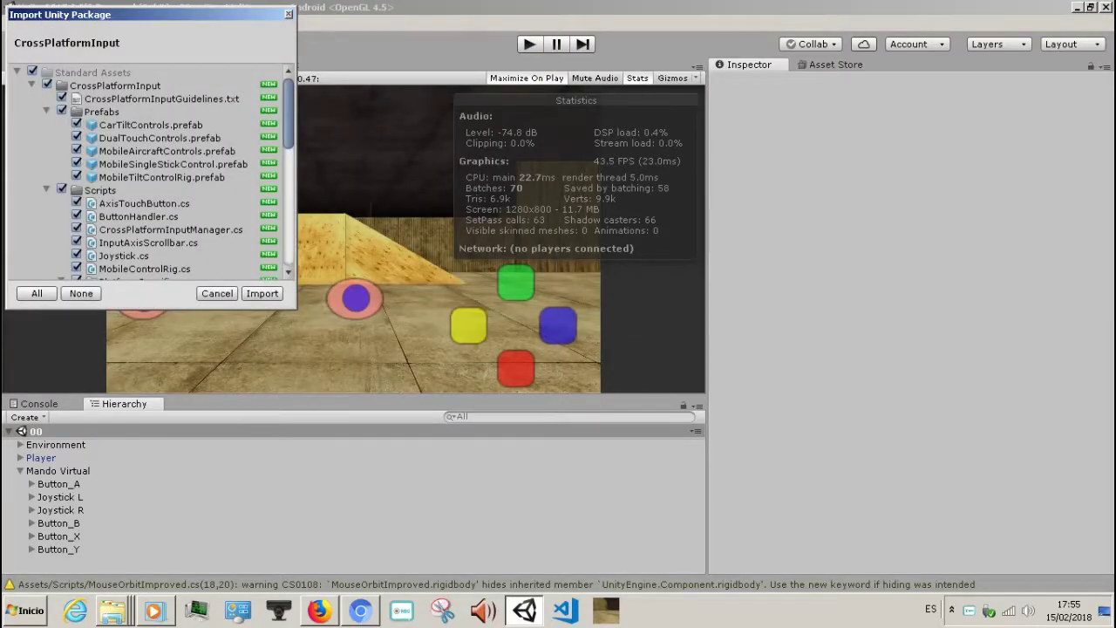
- Review the CrossPlatformInput, Editor and Fonts folders, leave every file checked, and import the package
{"action": "left_click", "coordinate": [36, 22]}
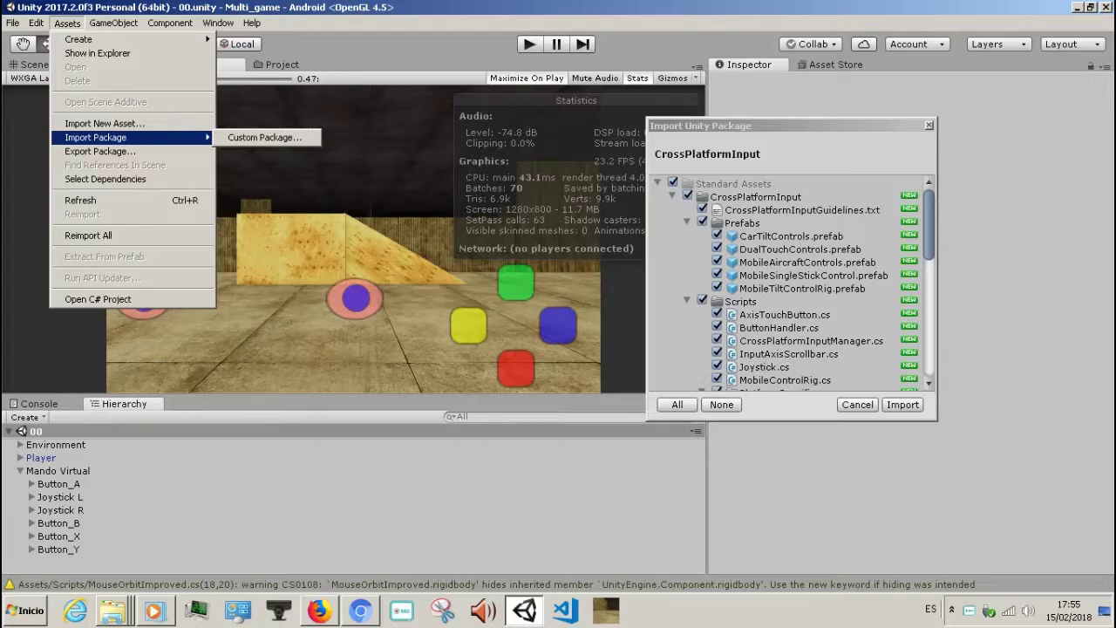
{"action": "key", "text": "Escape"}
{"action": "left_click", "coordinate": [657, 183]}
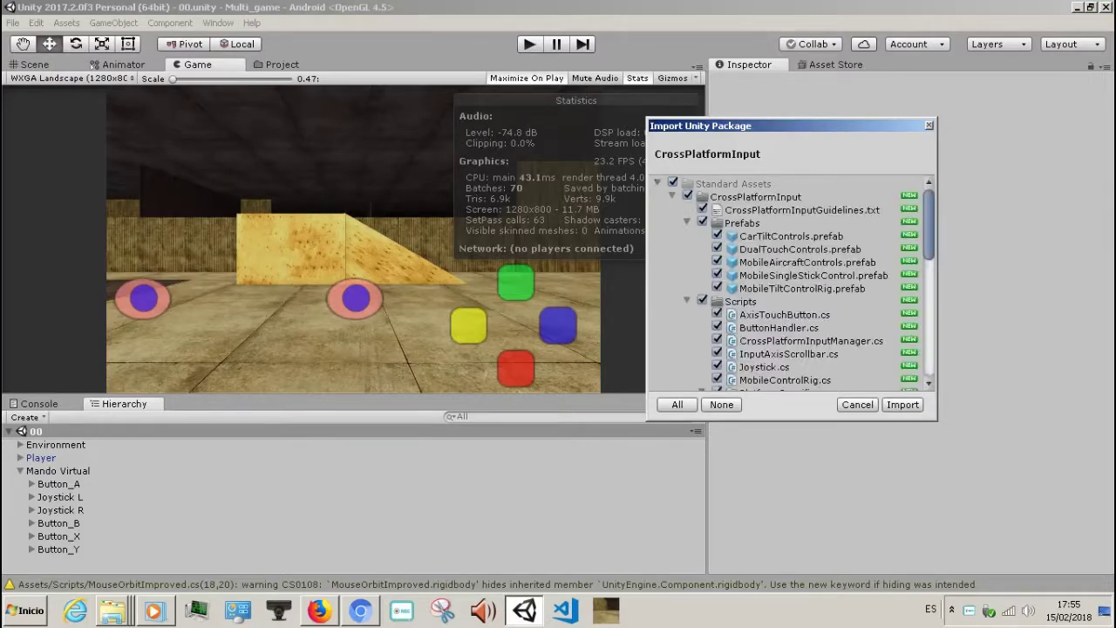
{"action": "left_click", "coordinate": [672, 196]}
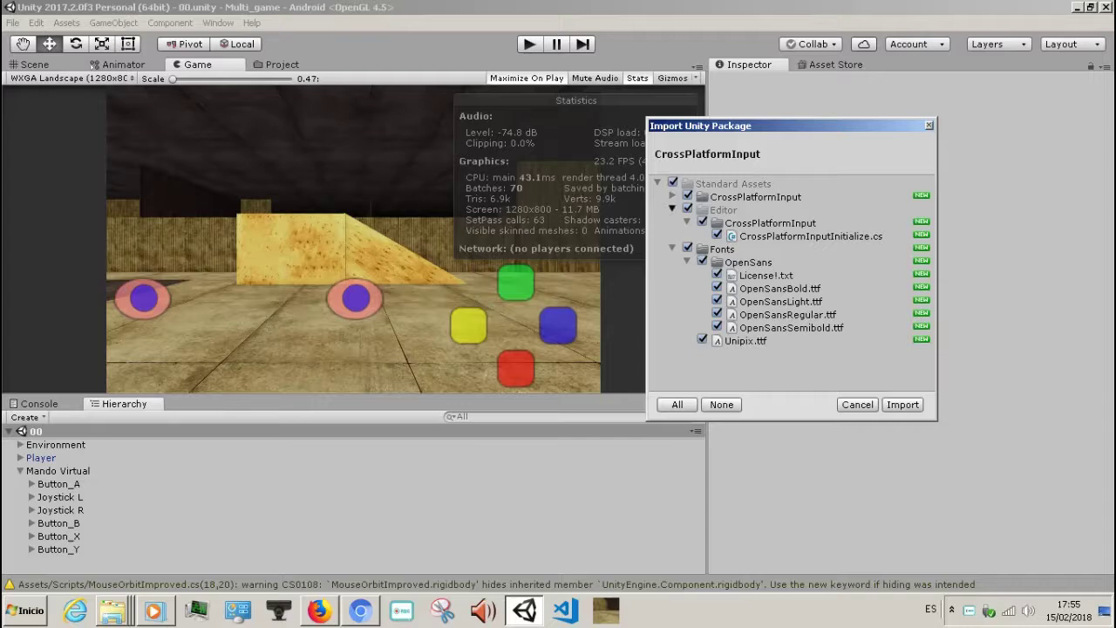
{"action": "left_click", "coordinate": [672, 209]}
{"action": "left_click", "coordinate": [662, 222]}
{"action": "left_click", "coordinate": [673, 223]}
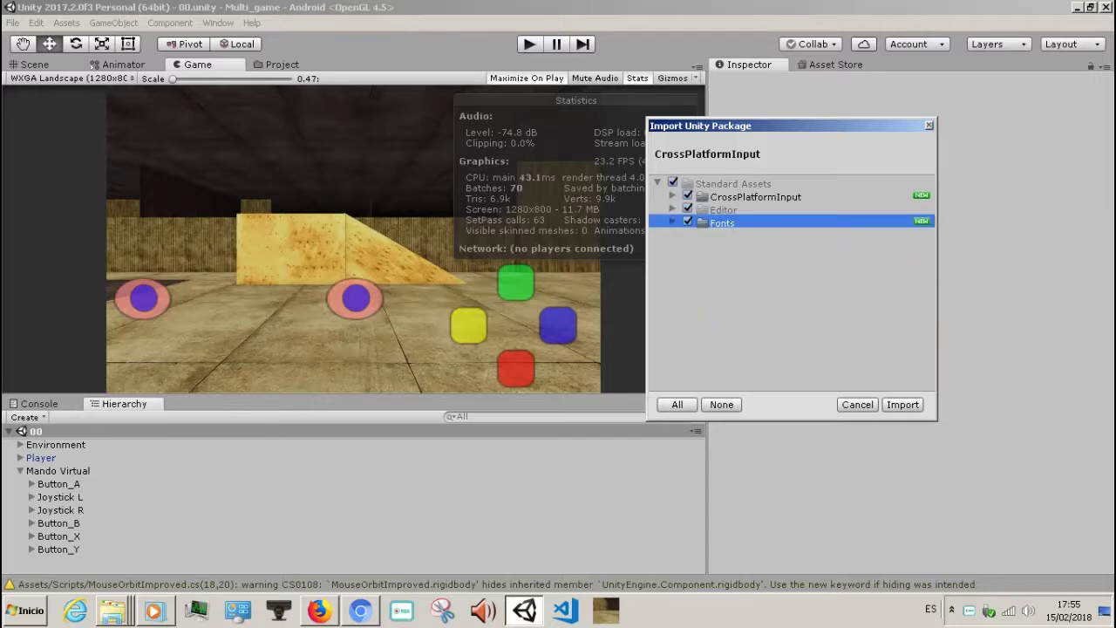
{"action": "left_click", "coordinate": [673, 196]}
{"action": "left_click", "coordinate": [672, 196]}
{"action": "left_click", "coordinate": [672, 222]}
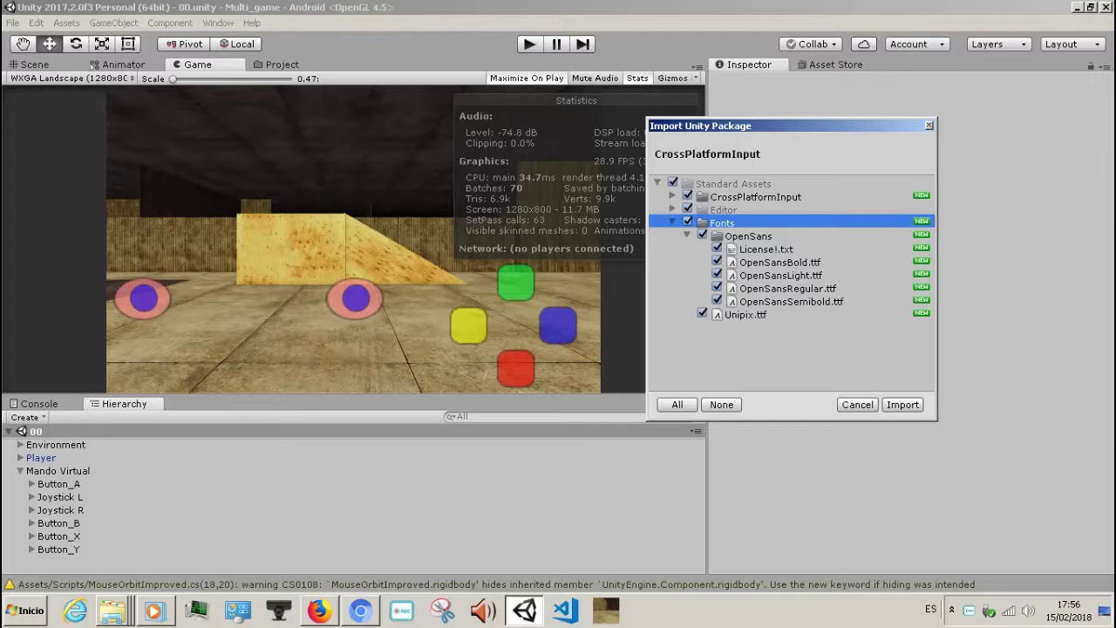
{"action": "left_click", "coordinate": [672, 222]}
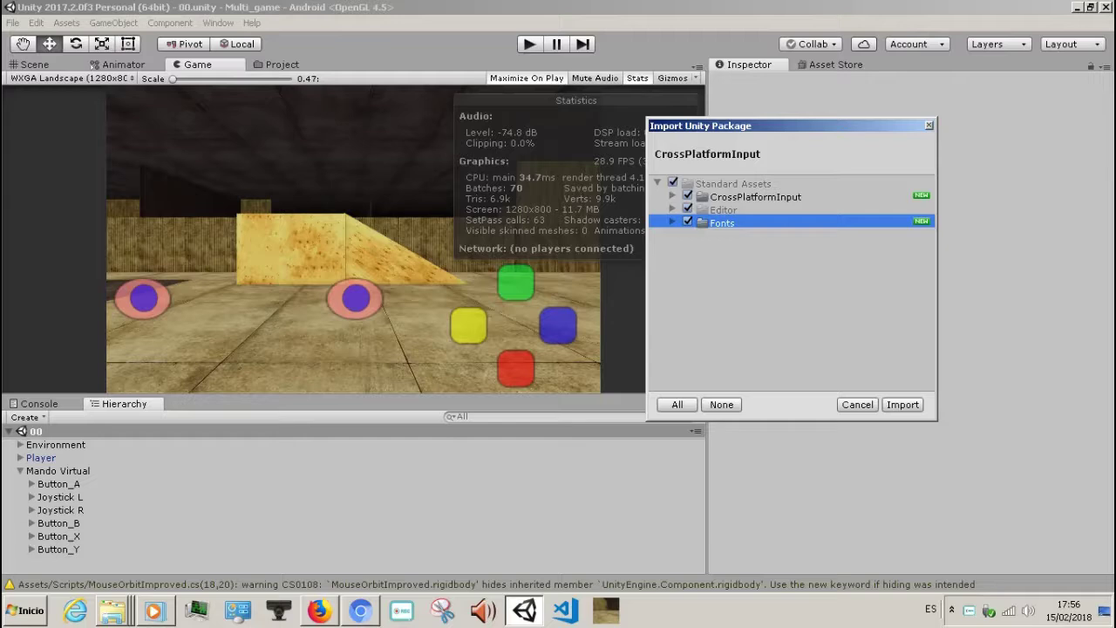
{"action": "left_click", "coordinate": [902, 404]}
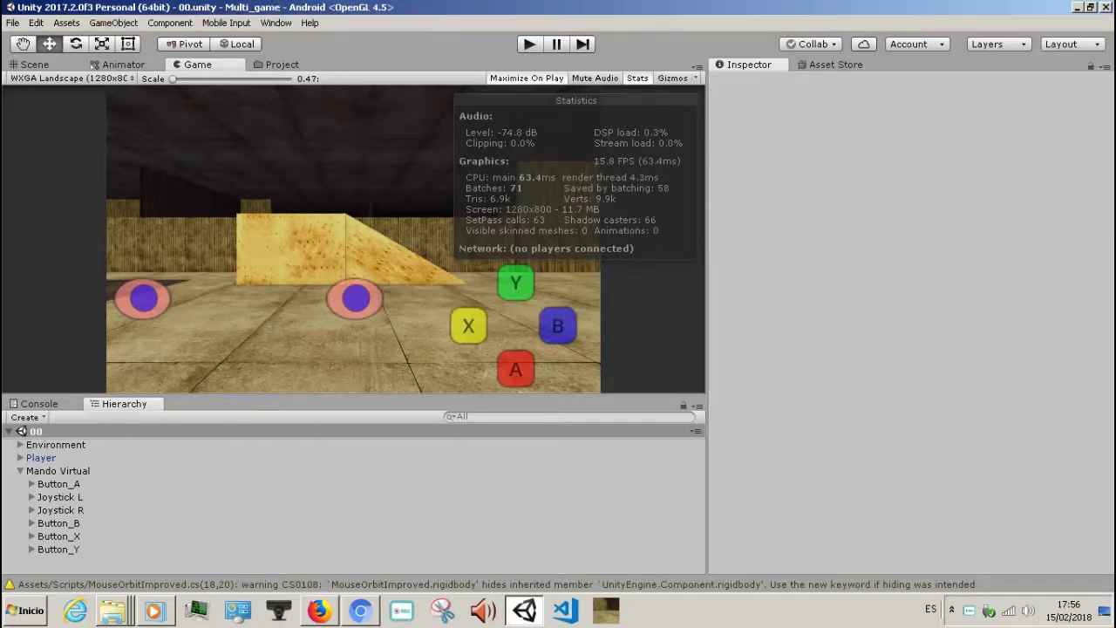
- Dock the Project tab beside the Inspector and expand Mando Virtual's Canvas and Graphic Raycaster settings
{"action": "left_click_drag", "start_coordinate": [282, 64], "coordinate": [824, 65]}
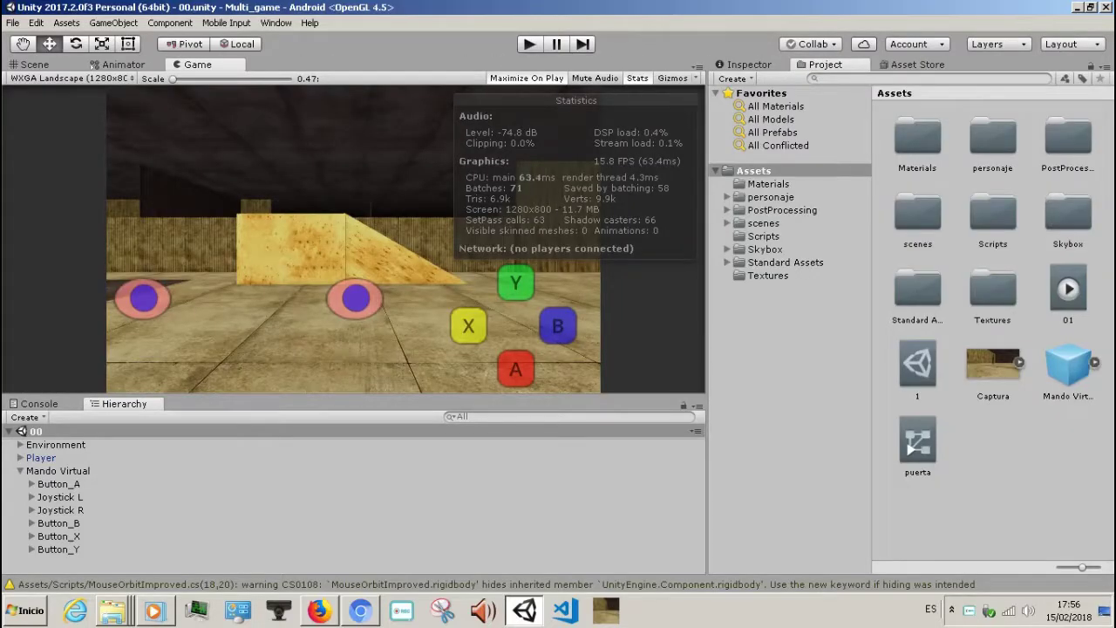
{"action": "left_click", "coordinate": [58, 471]}
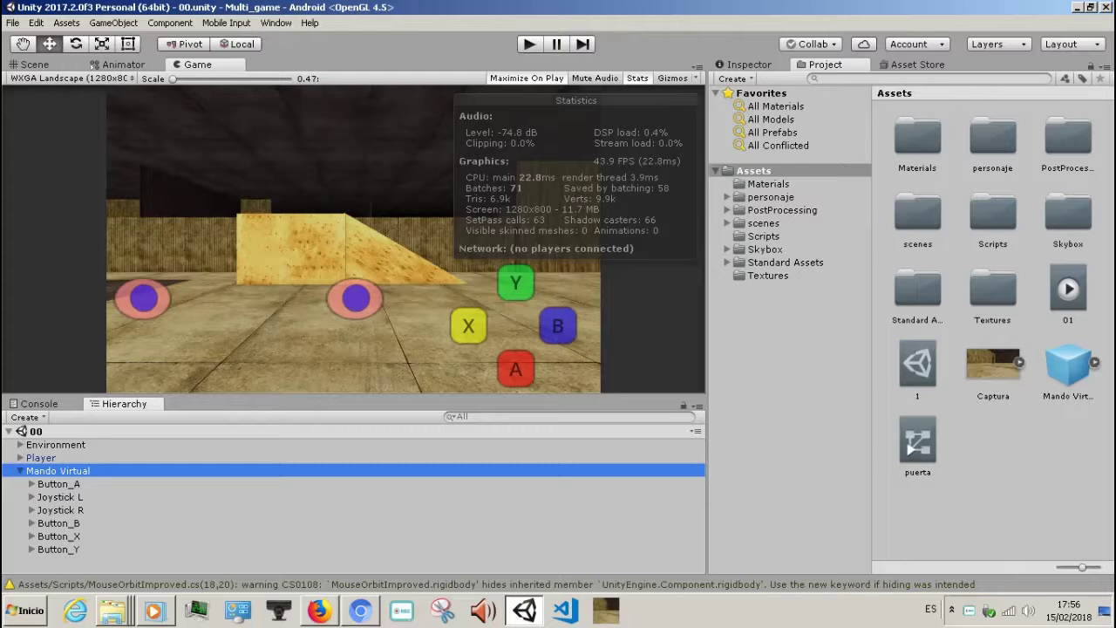
{"action": "key", "text": "ctrl+3"}
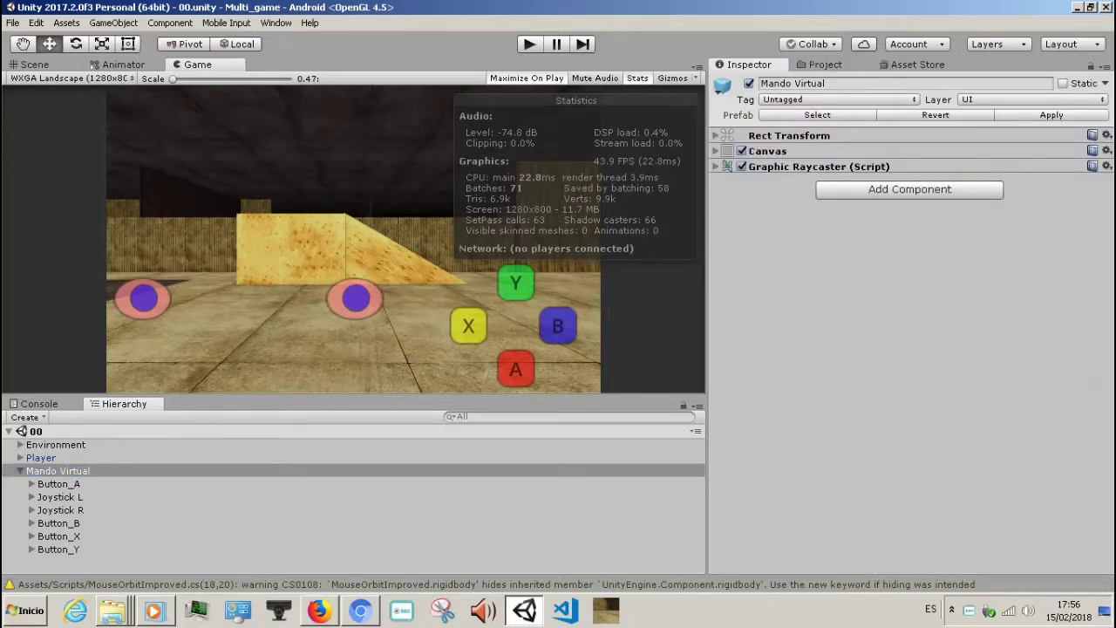
{"action": "left_click", "coordinate": [716, 166]}
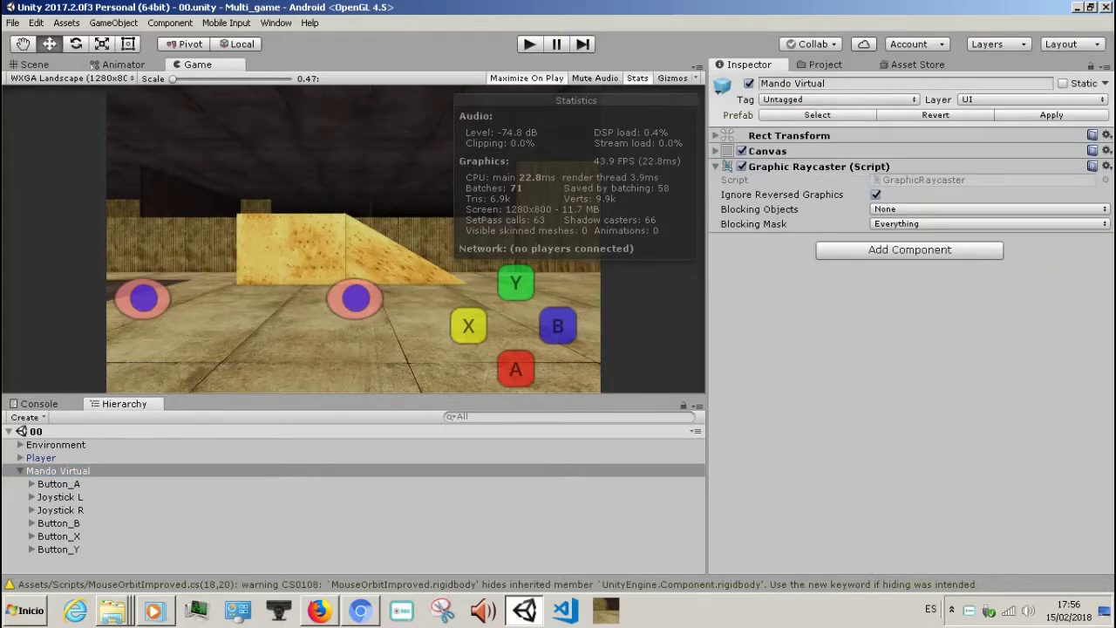
{"action": "left_click", "coordinate": [715, 151]}
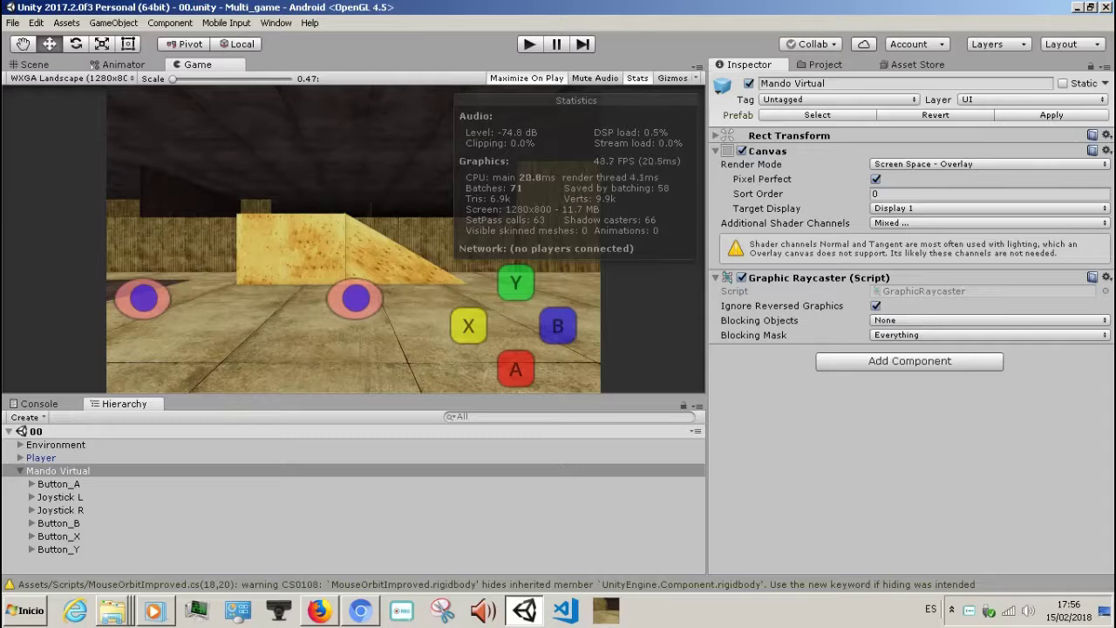
{"action": "left_click", "coordinate": [58, 483]}
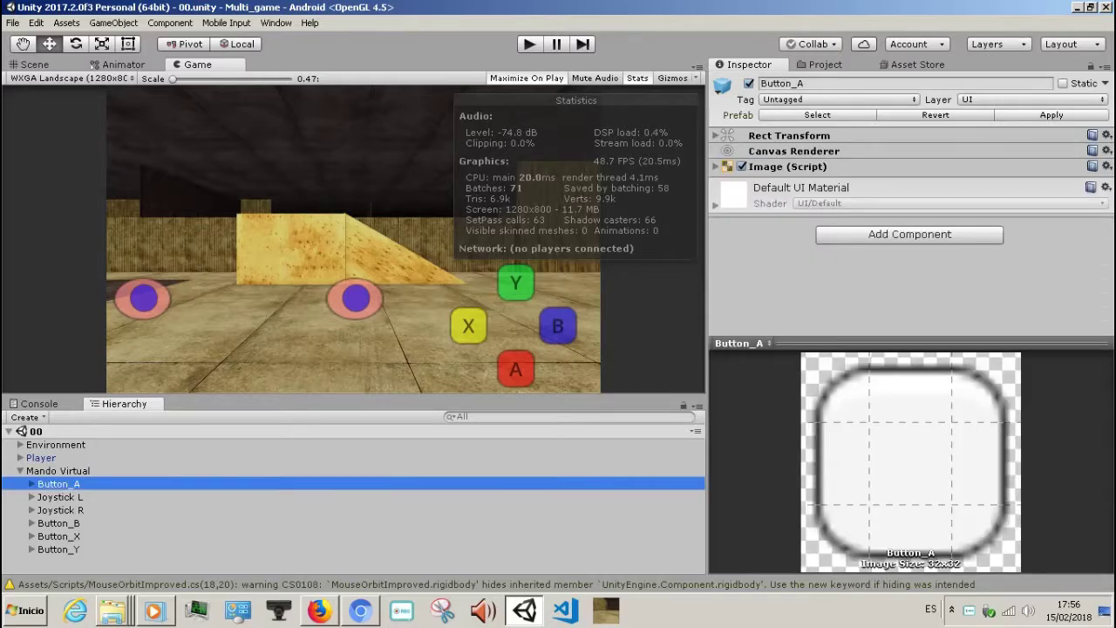
- Expand Button_A's Image and confirm in the sprite picker that its Source Image is UISprite
{"action": "left_click", "coordinate": [720, 165]}
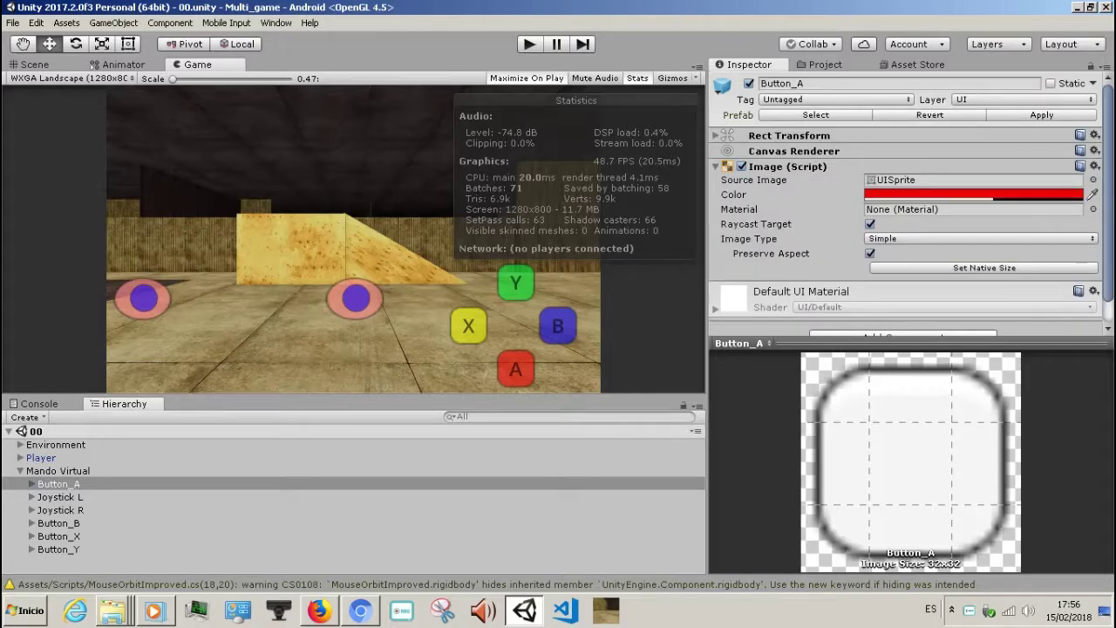
{"action": "left_click", "coordinate": [972, 179]}
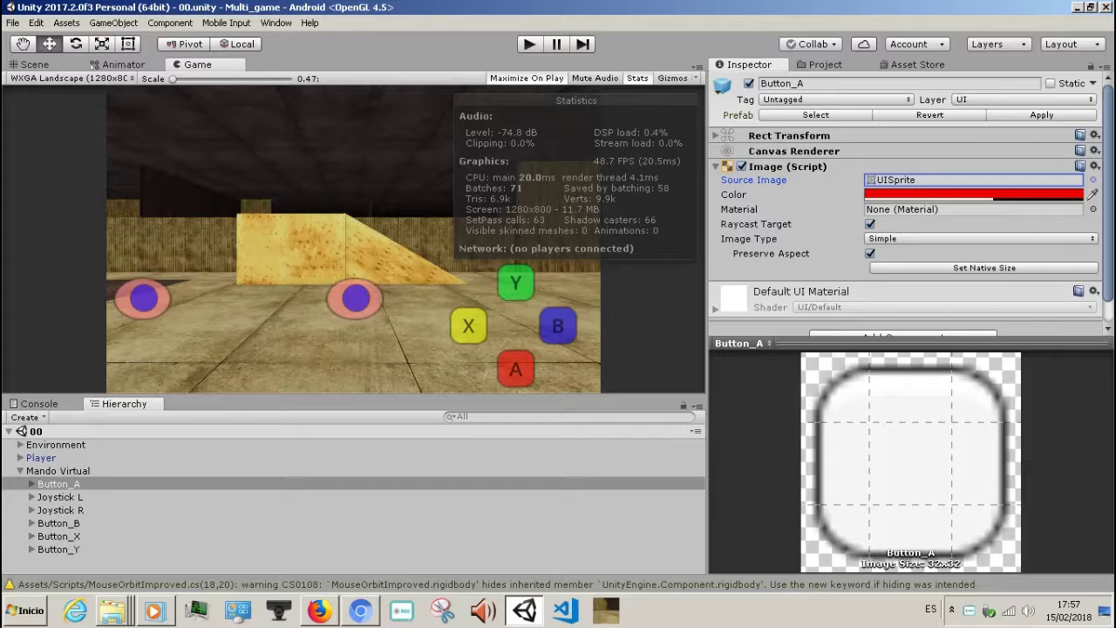
{"action": "key", "text": "Return"}
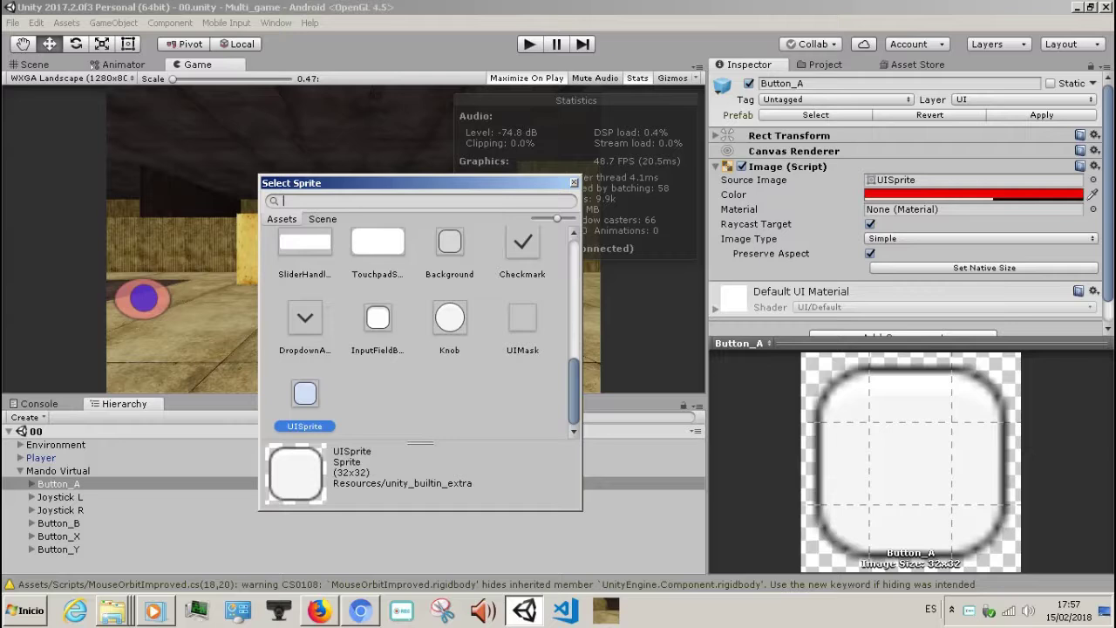
{"action": "key", "text": "Return"}
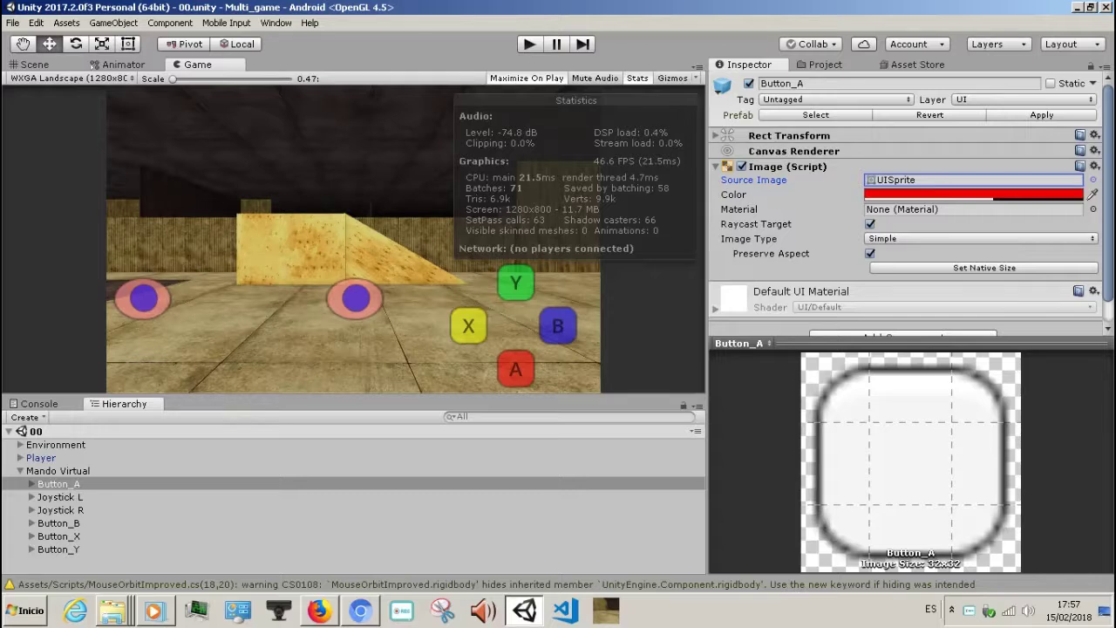
{"action": "left_click", "coordinate": [60, 496]}
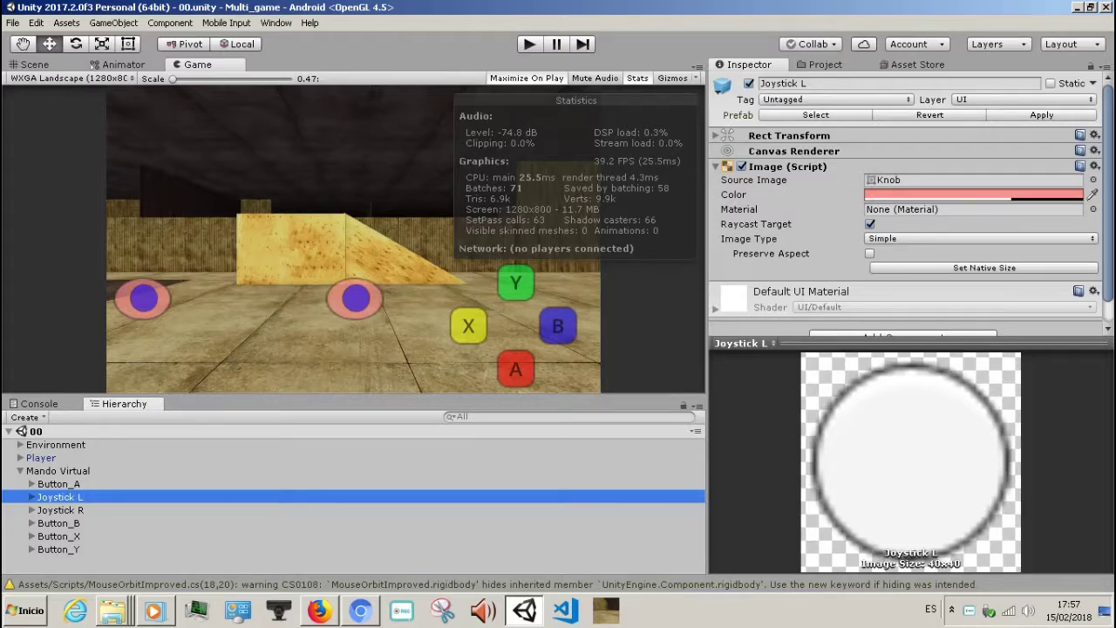
- Check that Joystick L and Joystick R use the Knob sprite, leaving it unchanged
{"action": "double_click", "coordinate": [887, 179]}
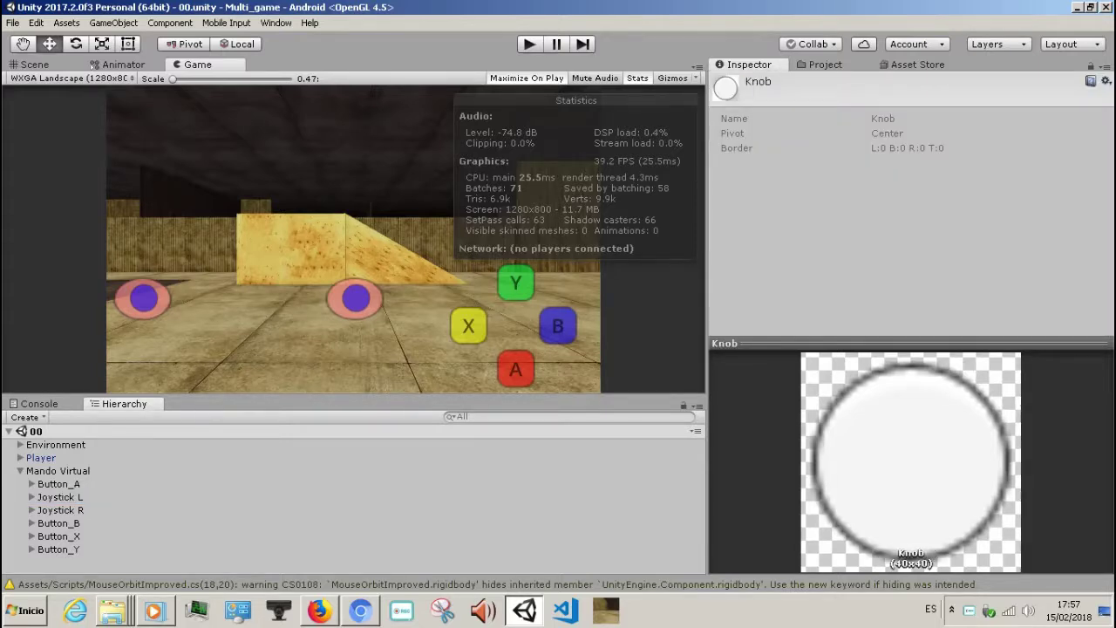
{"action": "left_click", "coordinate": [58, 483]}
{"action": "left_click", "coordinate": [60, 509]}
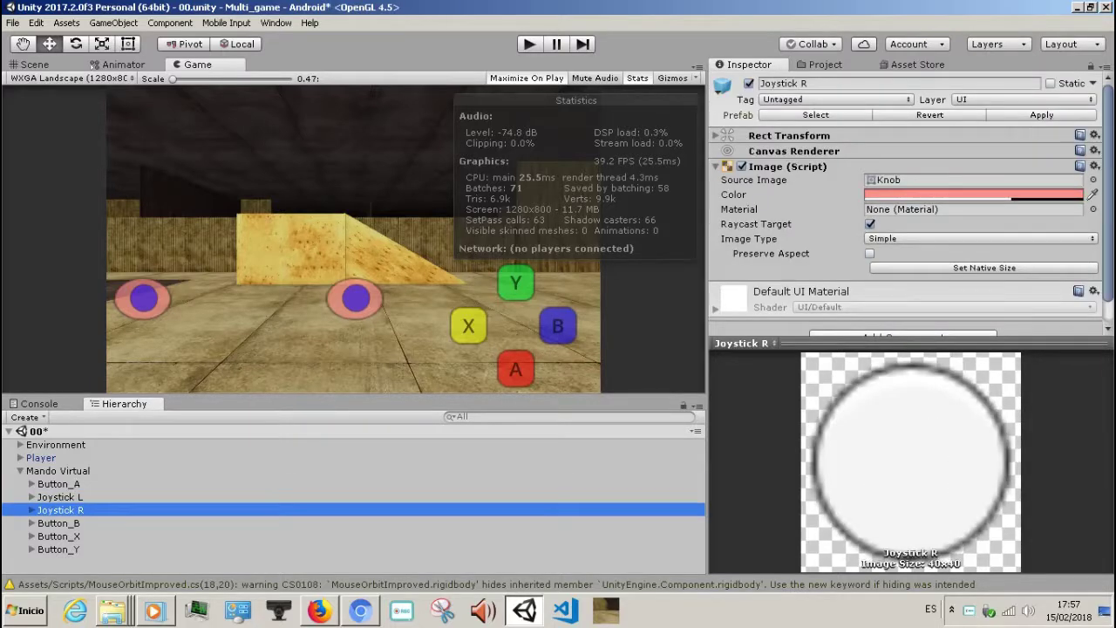
{"action": "left_click", "coordinate": [60, 496]}
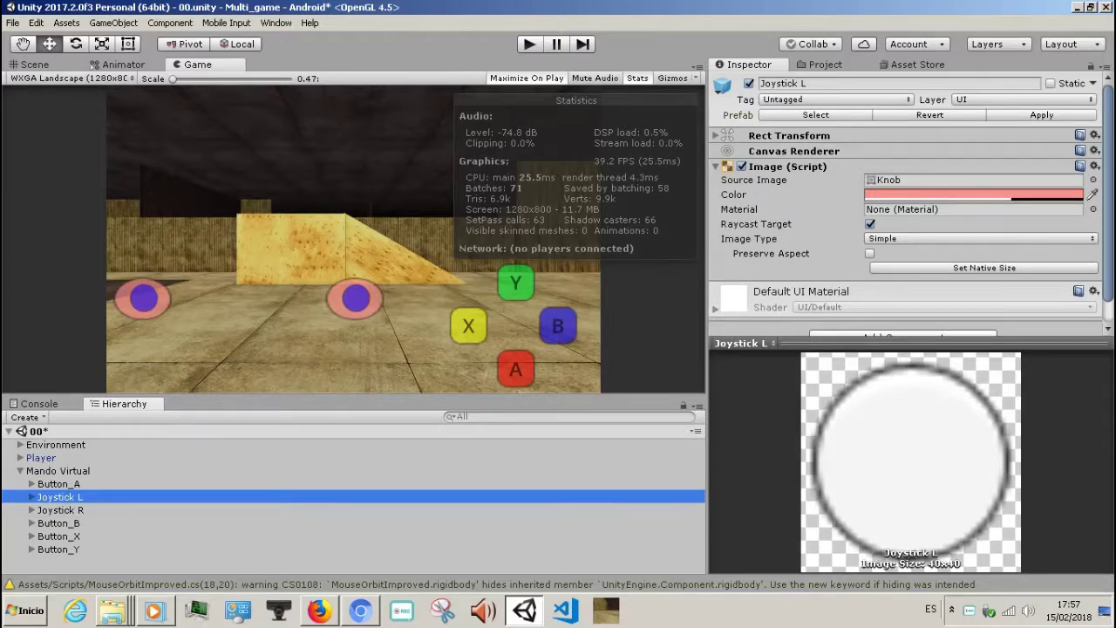
{"action": "left_click", "coordinate": [1092, 180]}
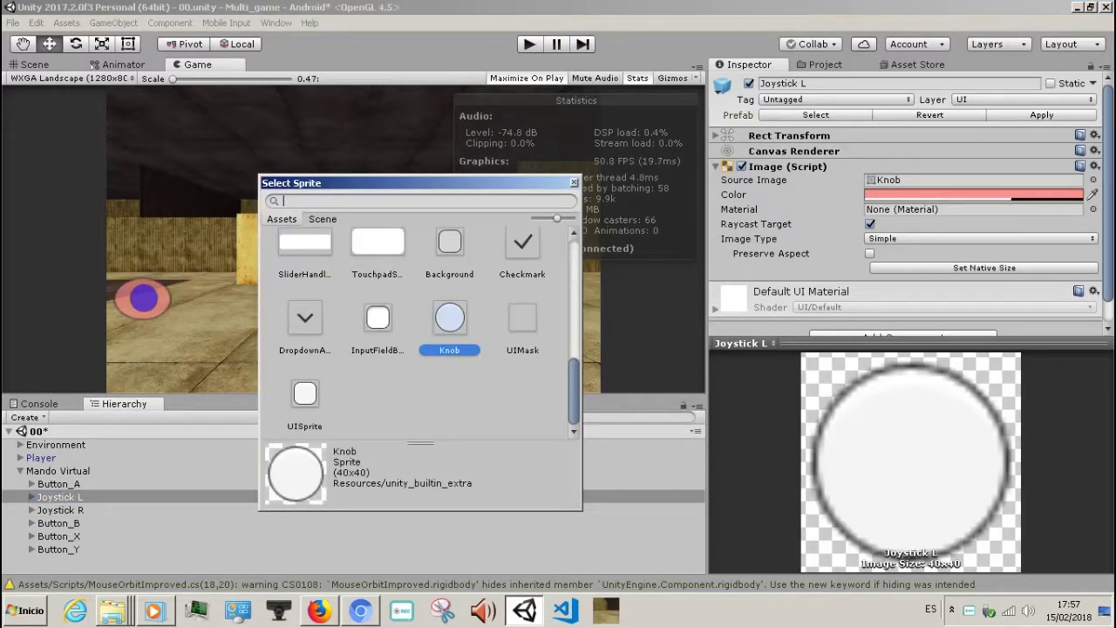
{"action": "key", "text": "Return"}
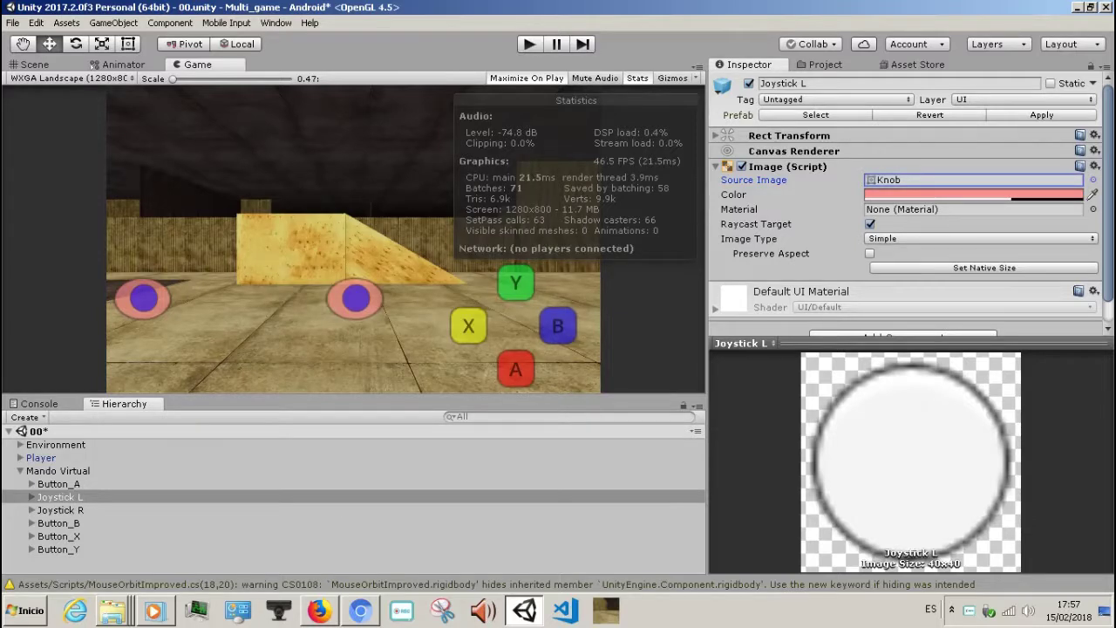
- Turn on Preserve Aspect for Joystick L's inner knob, Joystick_l
{"action": "left_click", "coordinate": [31, 497]}
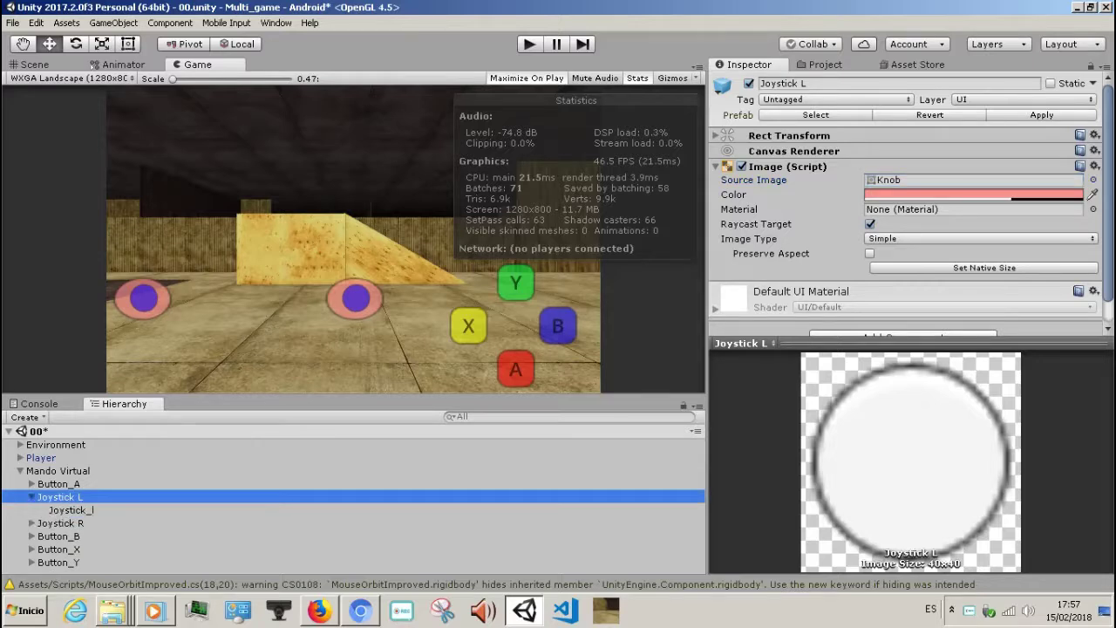
{"action": "left_click", "coordinate": [71, 510]}
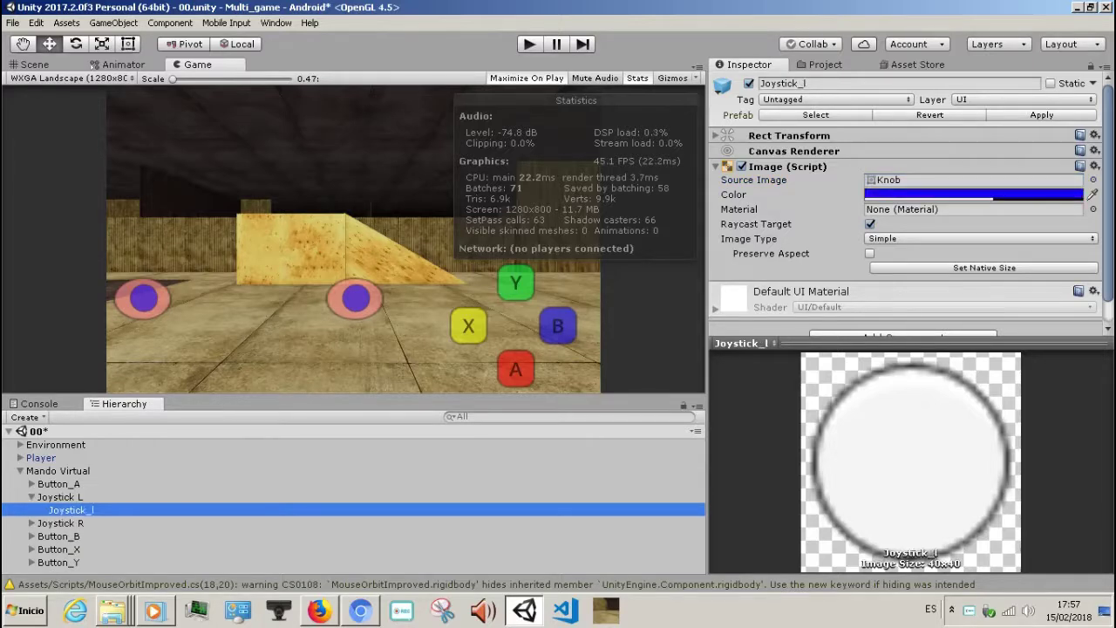
{"action": "left_click", "coordinate": [972, 180]}
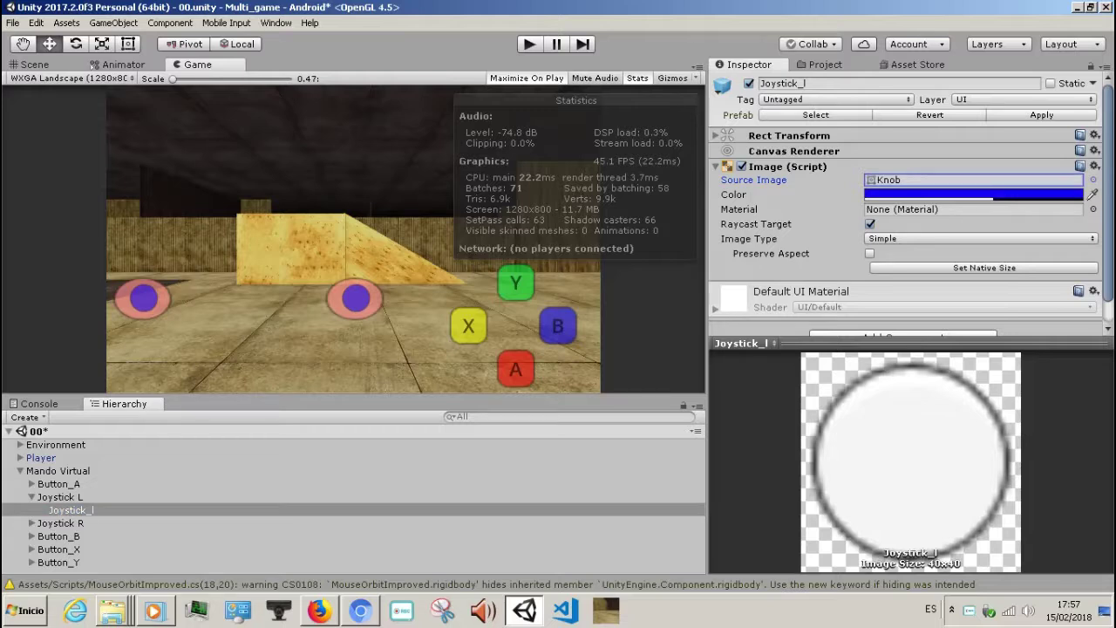
{"action": "left_click", "coordinate": [869, 253]}
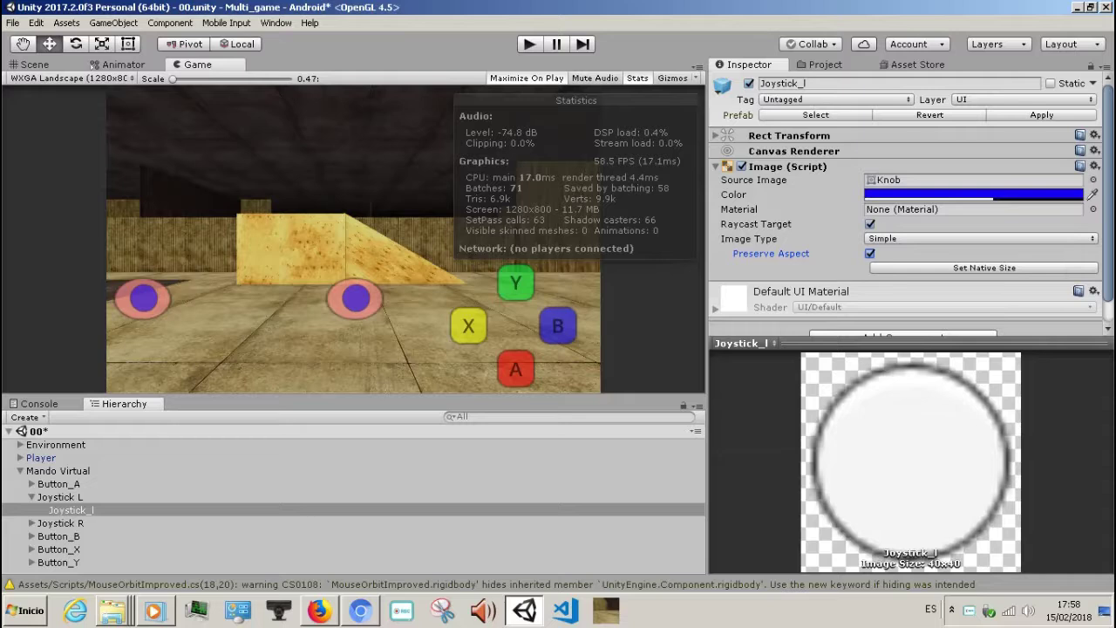
- Move Button_A below Joystick R inside Mando Virtual in the Hierarchy
{"action": "left_click", "coordinate": [60, 496]}
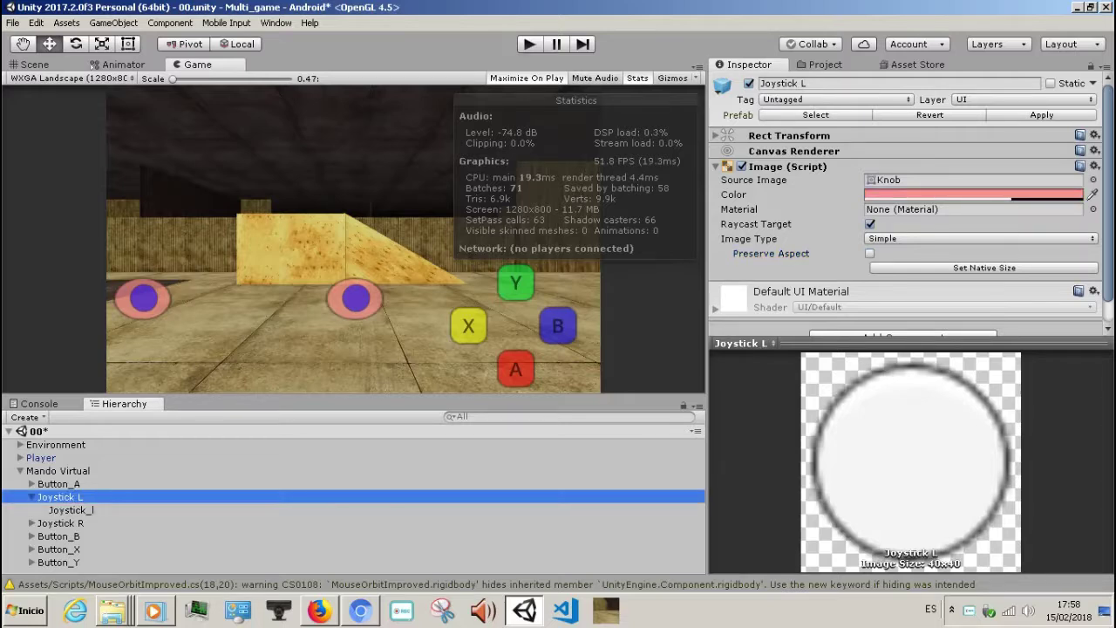
{"action": "key", "text": "Left"}
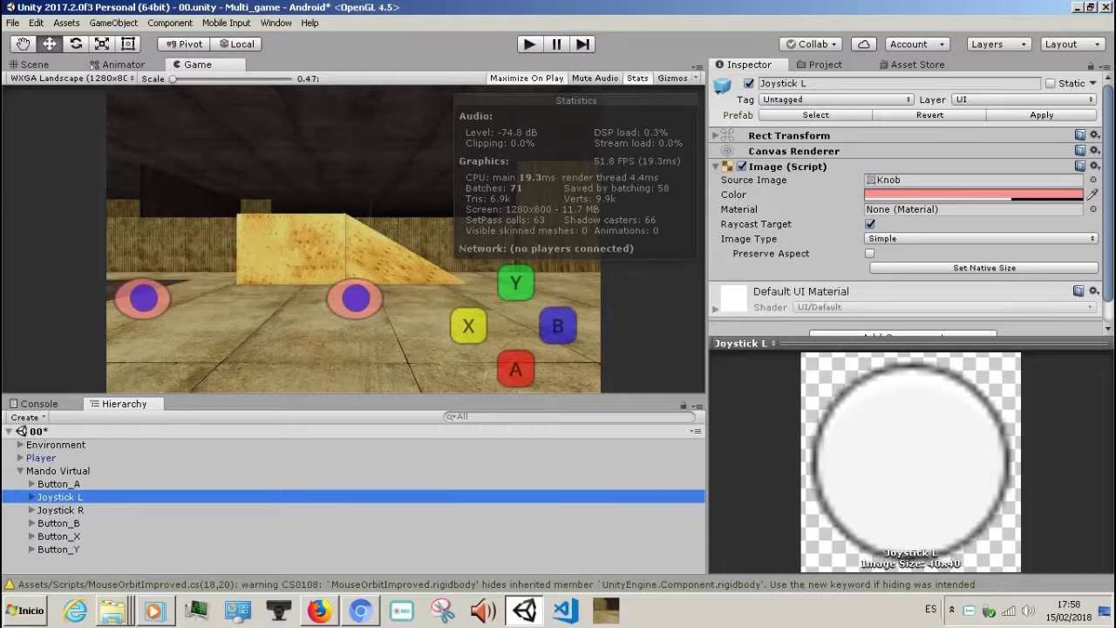
{"action": "left_click_drag", "start_coordinate": [58, 484], "coordinate": [58, 514]}
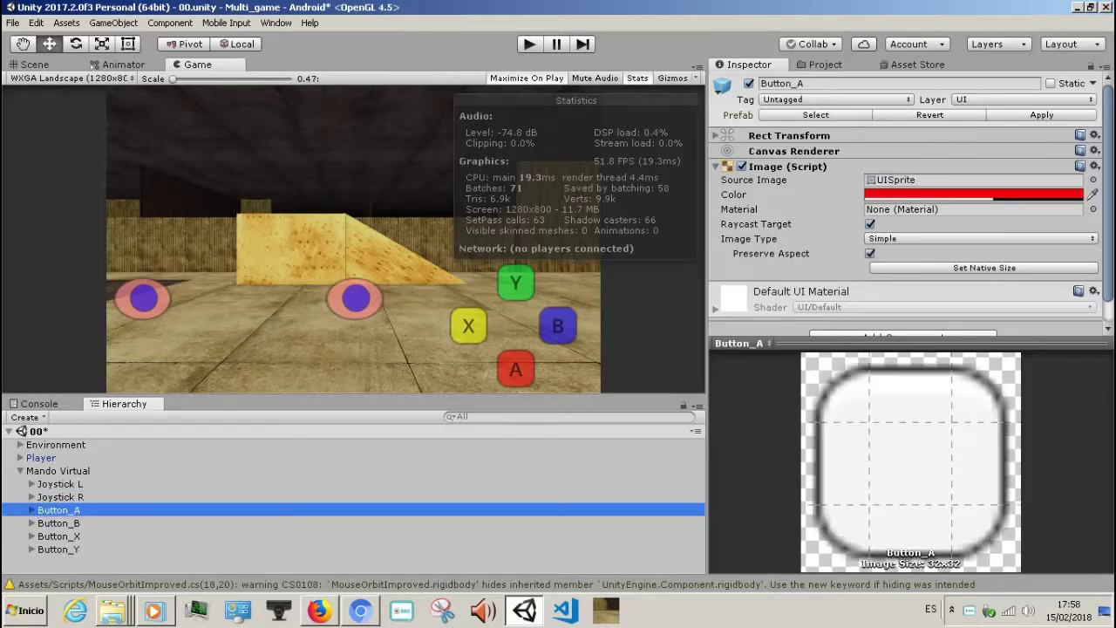
{"action": "left_click", "coordinate": [59, 484]}
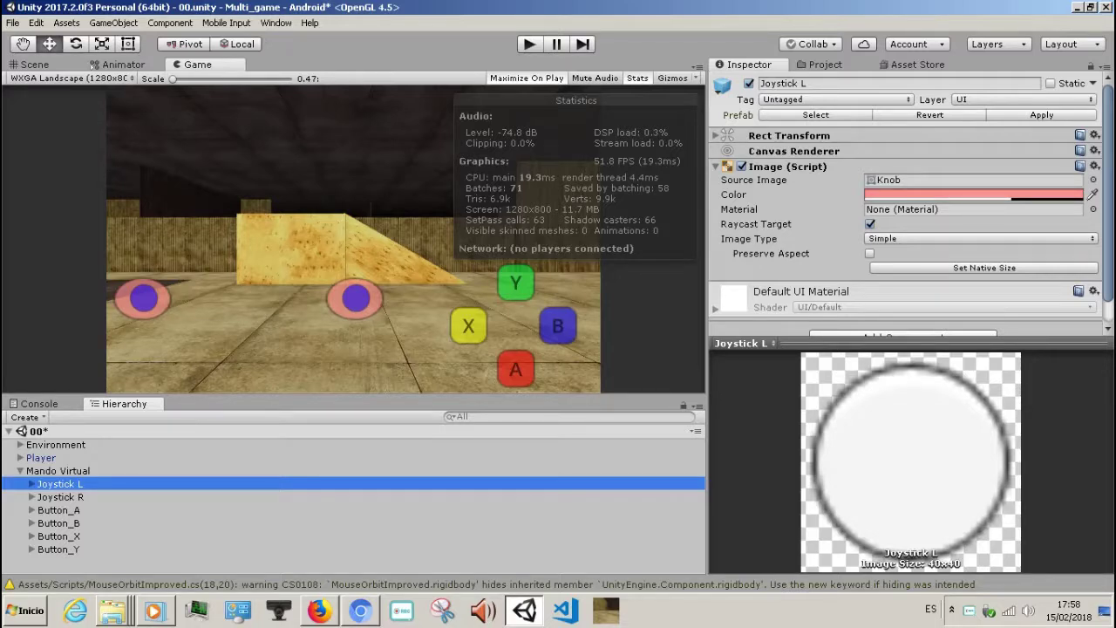
{"action": "left_click", "coordinate": [60, 497]}
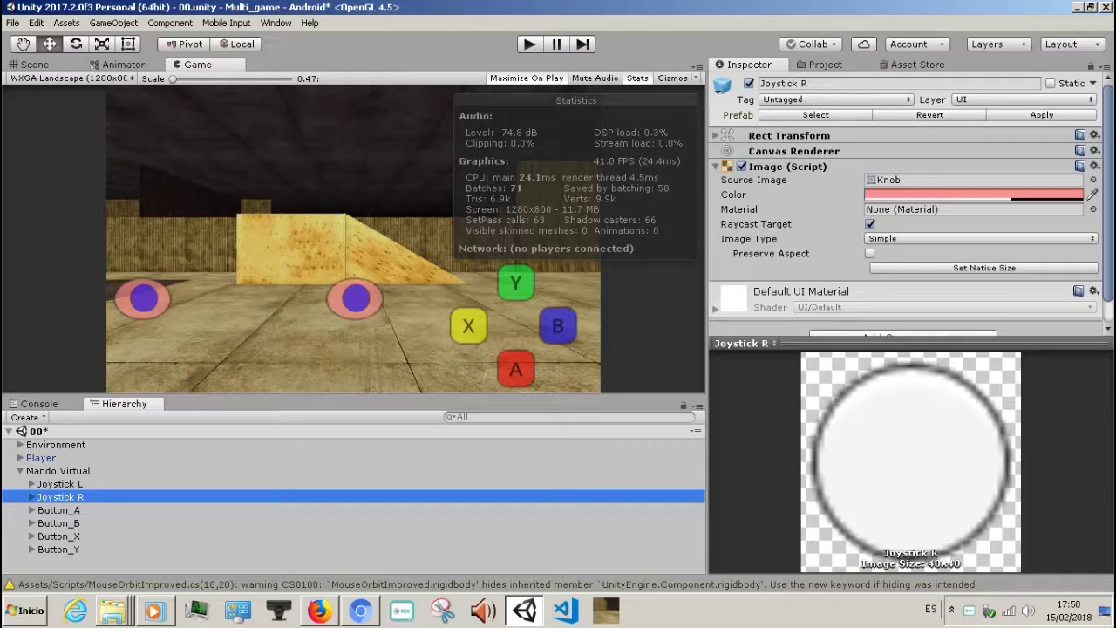
{"action": "left_click", "coordinate": [279, 610]}
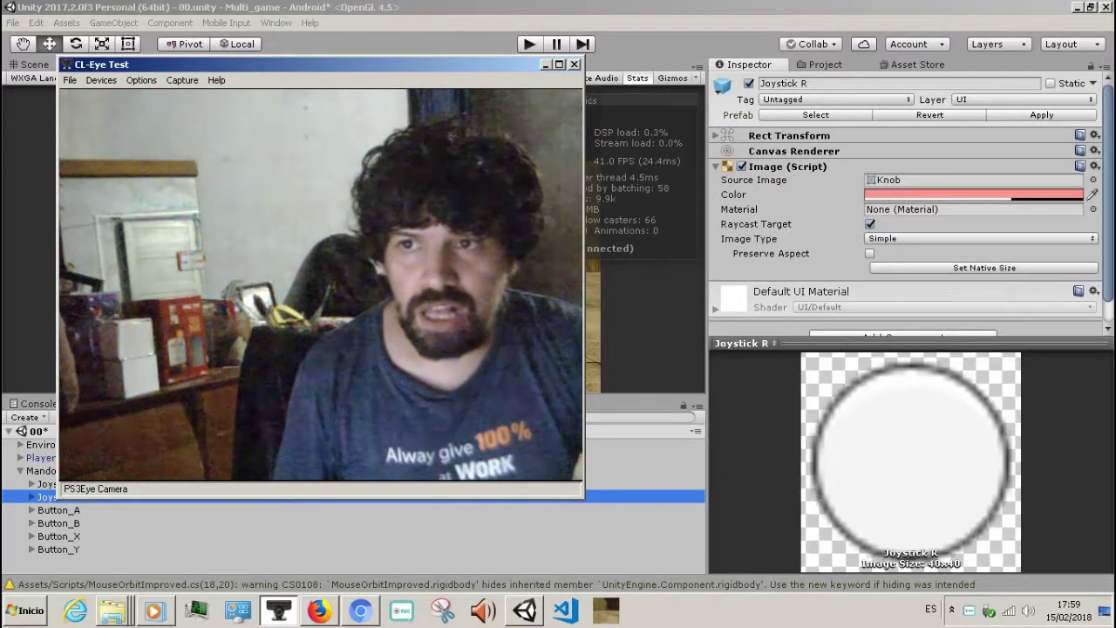
{"action": "key", "text": "alt+Tab"}
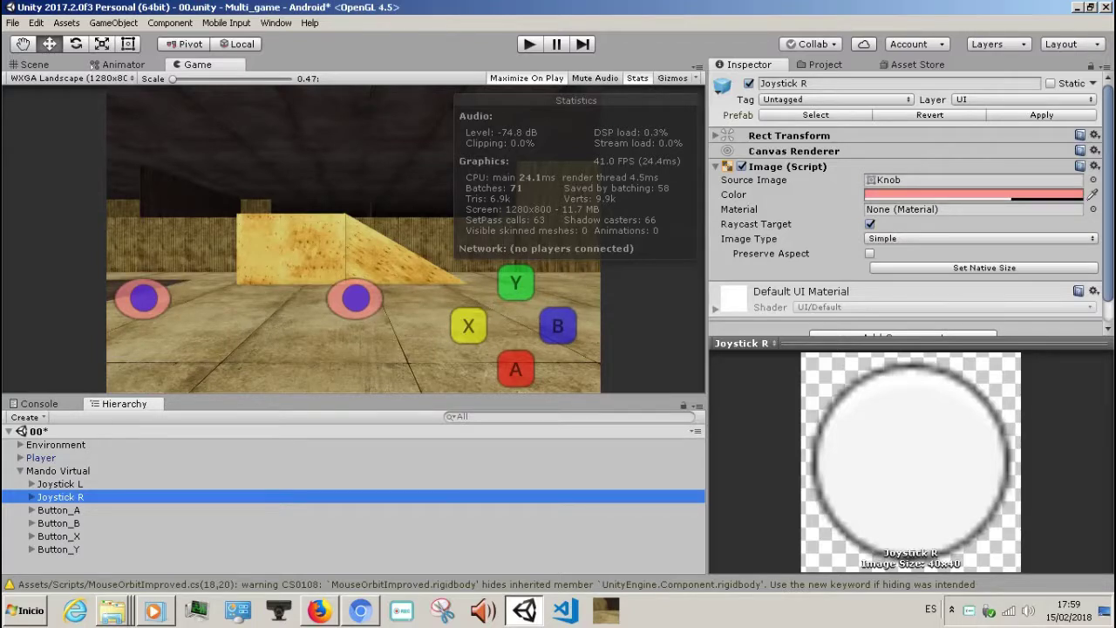
{"action": "left_click", "coordinate": [59, 483]}
{"action": "left_click", "coordinate": [58, 510]}
{"action": "left_click", "coordinate": [61, 497]}
{"action": "key", "text": "ctrl+5"}
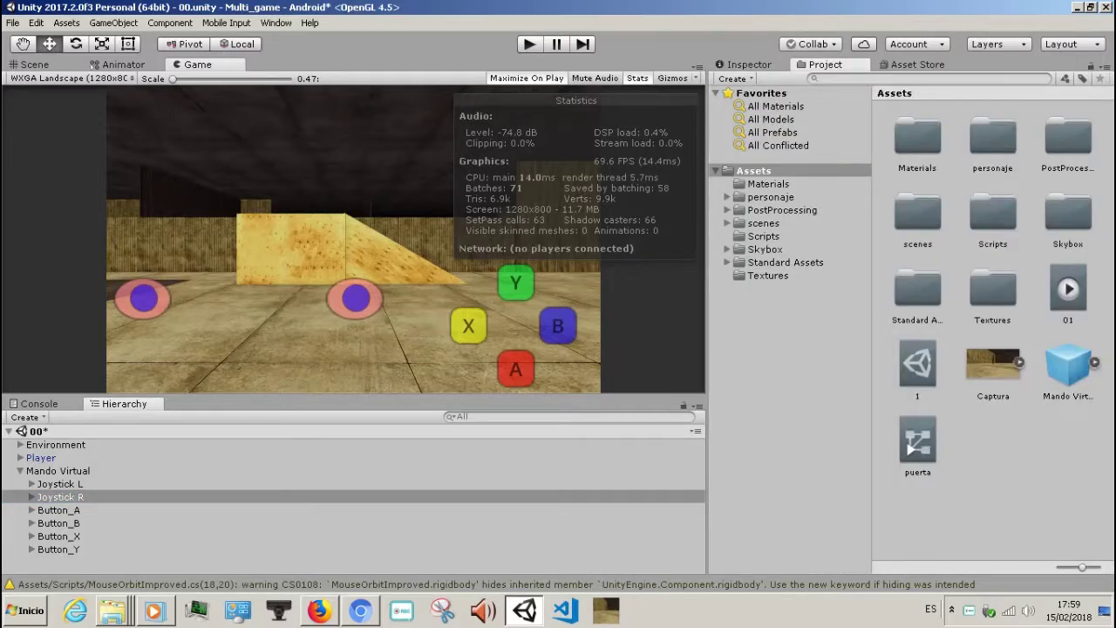
- Drag MobileSingleStickControl from Standard Assets/CrossPlatformInput/Prefabs into the Hierarchy under scene 00
{"action": "double_click", "coordinate": [917, 288]}
{"action": "double_click", "coordinate": [910, 138]}
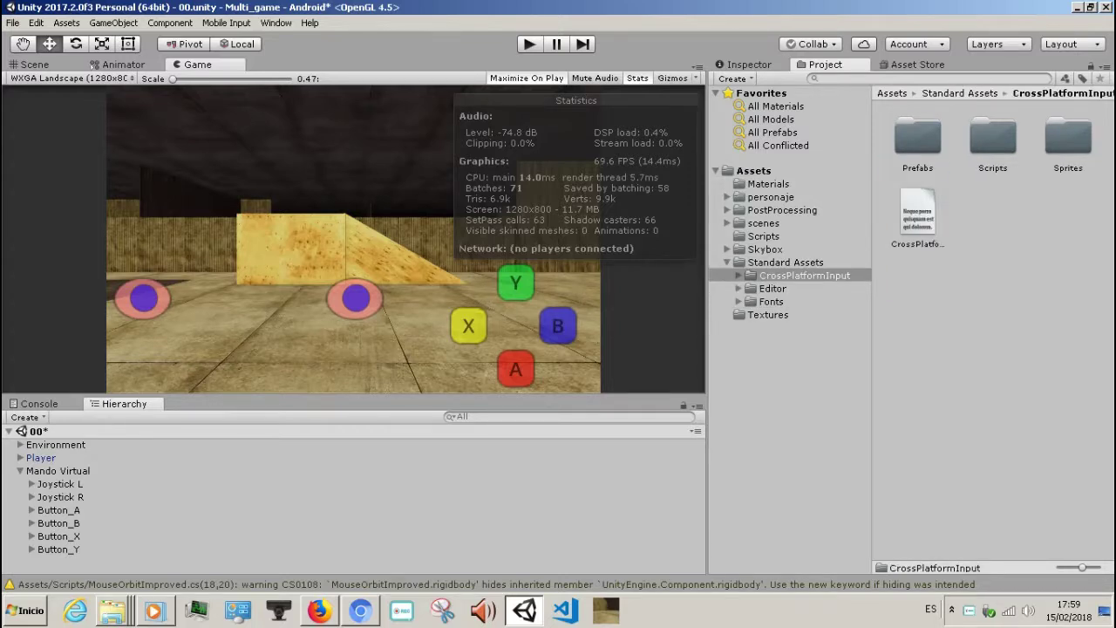
{"action": "double_click", "coordinate": [917, 138]}
{"action": "left_click", "coordinate": [992, 214]}
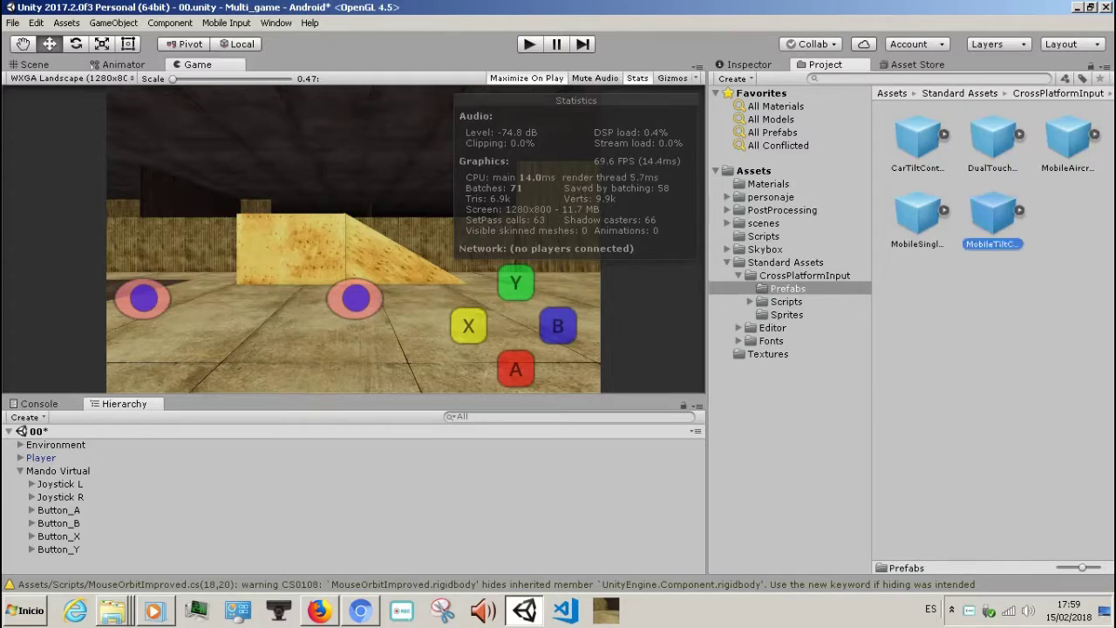
{"action": "left_click", "coordinate": [917, 214]}
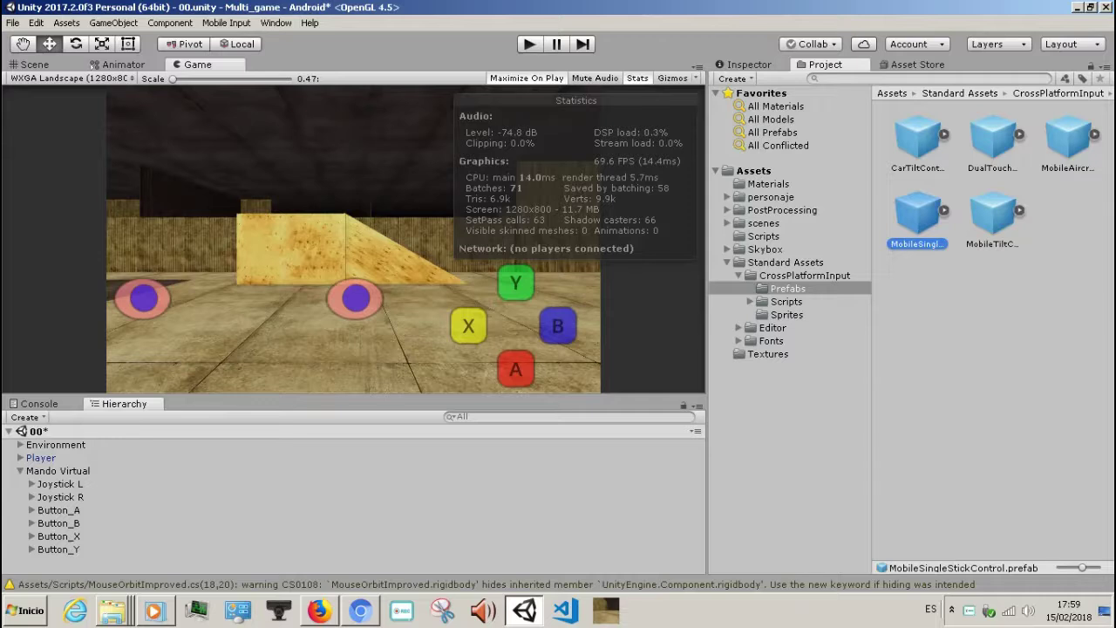
{"action": "left_click", "coordinate": [19, 470]}
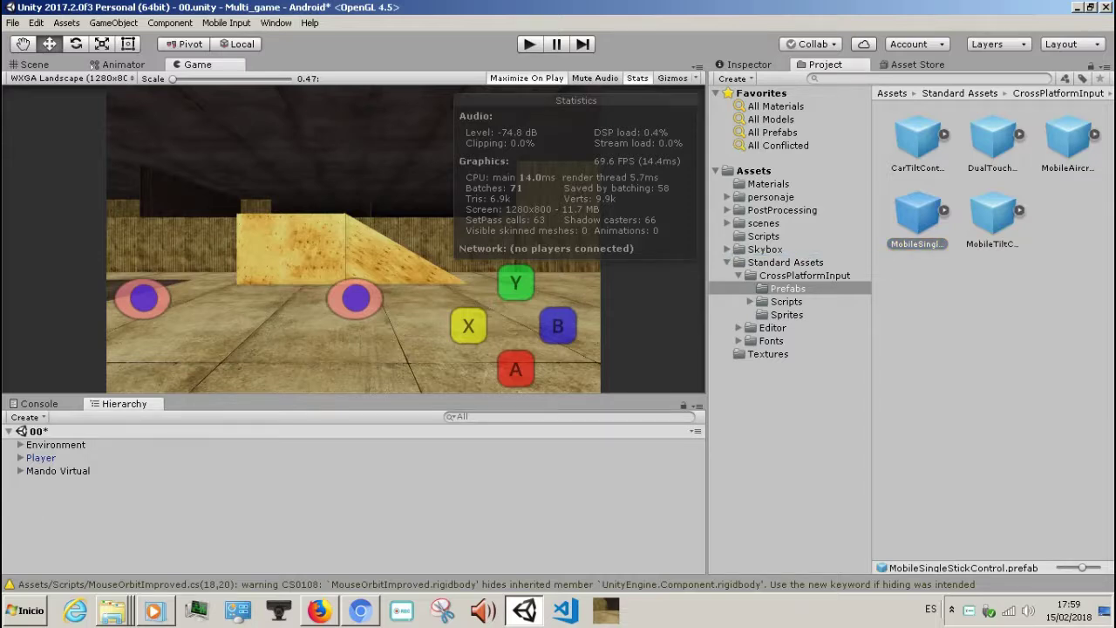
{"action": "left_click_drag", "start_coordinate": [917, 217], "coordinate": [83, 483]}
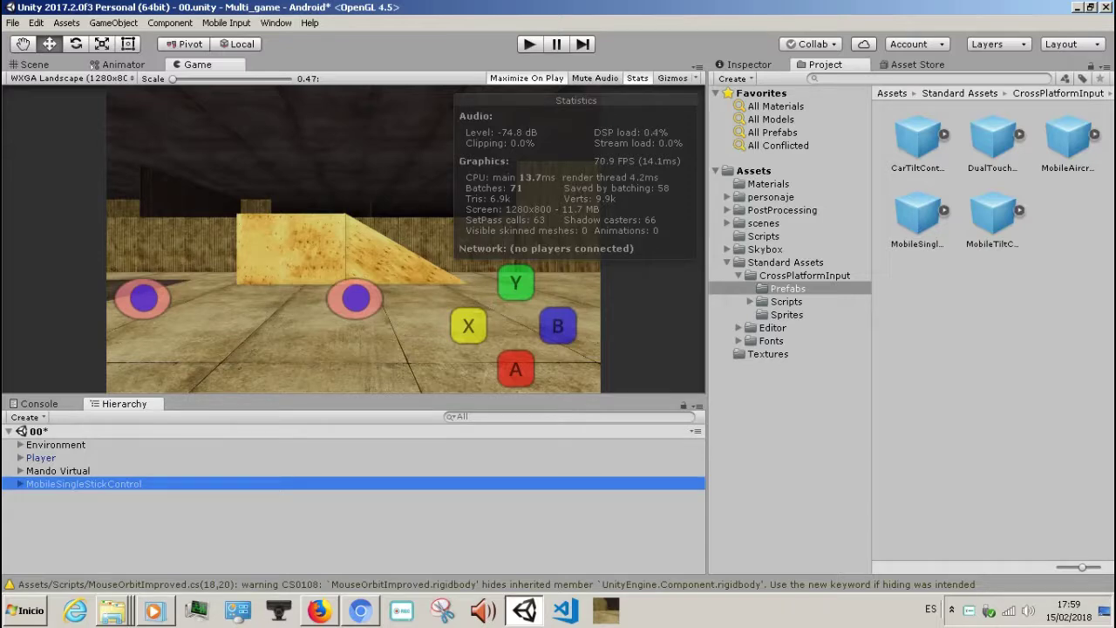
- Enable Mobile Input from the Mobile Input menu and confirm the notice
{"action": "left_click", "coordinate": [226, 23]}
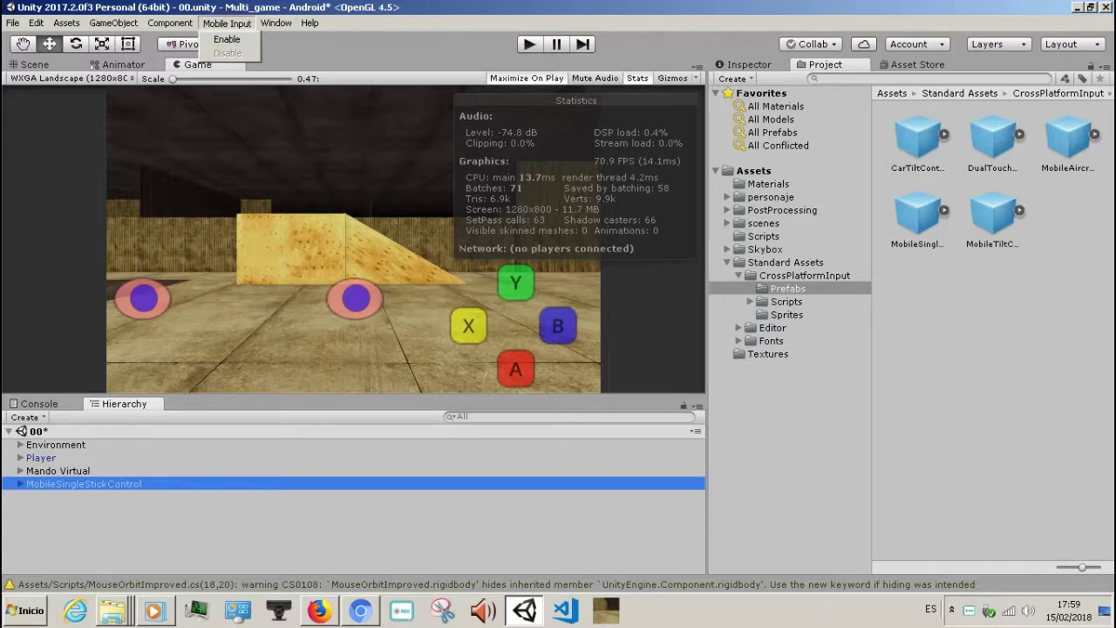
{"action": "left_click", "coordinate": [227, 40]}
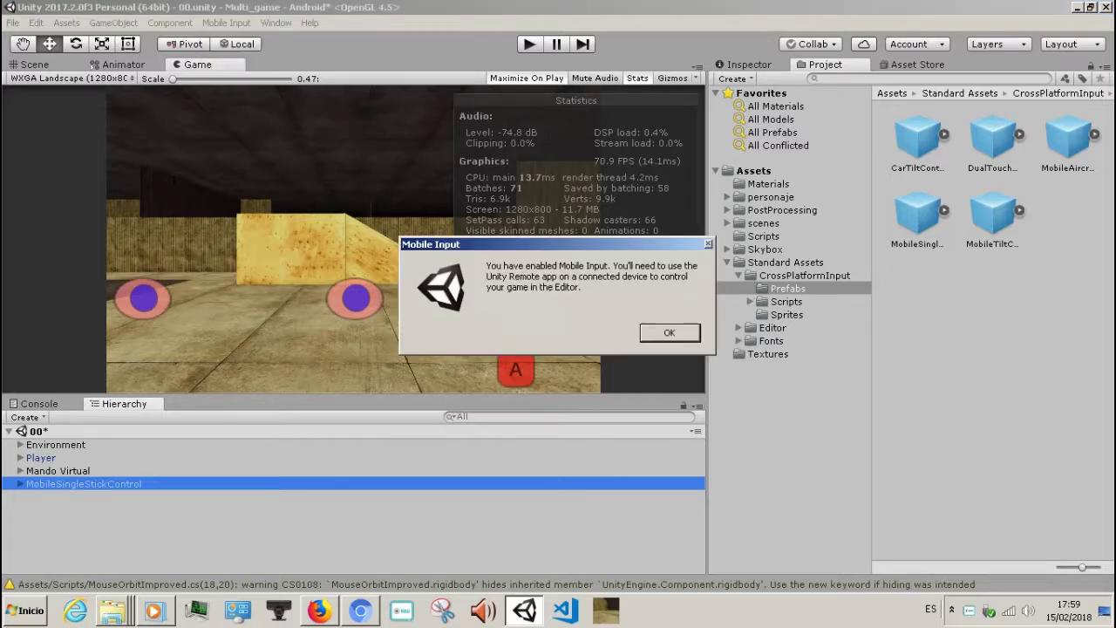
{"action": "left_click", "coordinate": [670, 332]}
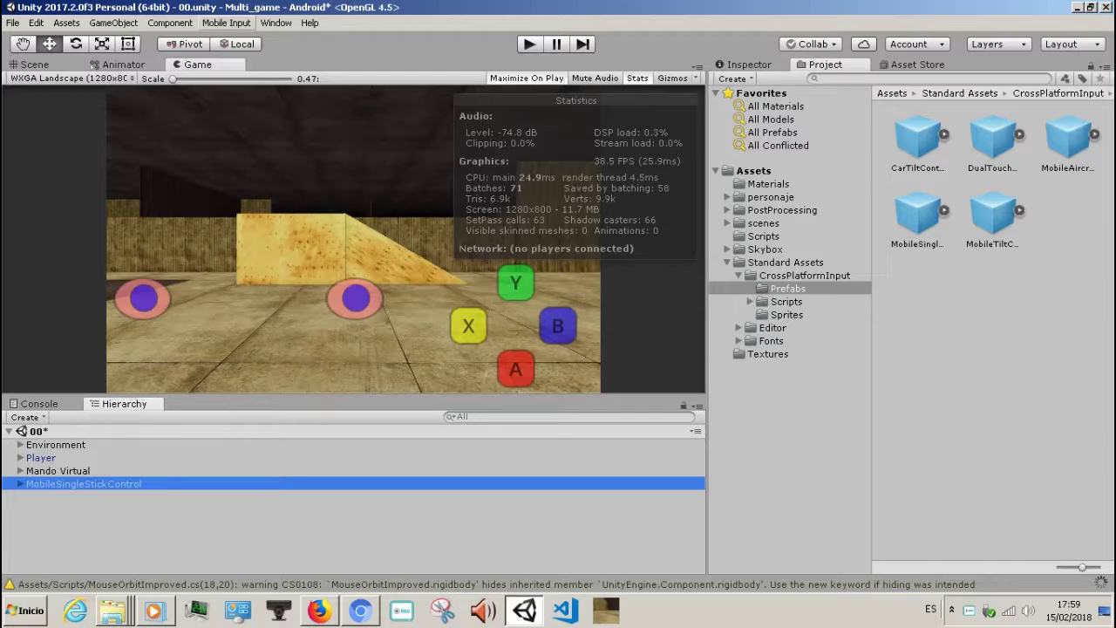
{"action": "left_click", "coordinate": [226, 23]}
- Test the scene in a maximized Play mode, stop, then select MobileSingleStickControl
{"action": "left_click", "coordinate": [529, 44]}
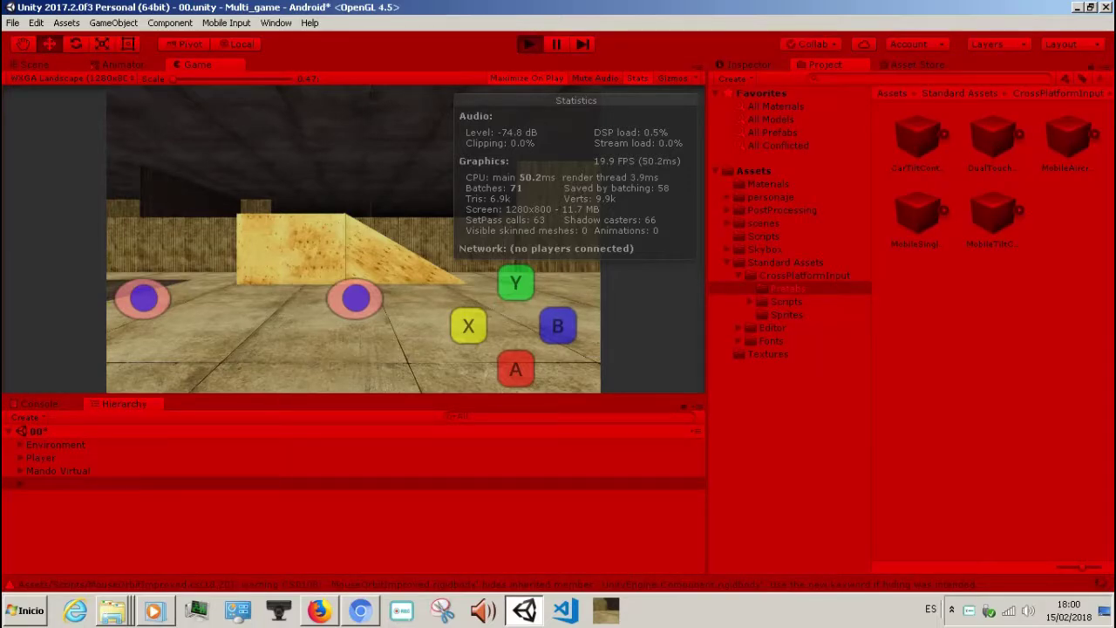
{"action": "key", "text": "shift+space"}
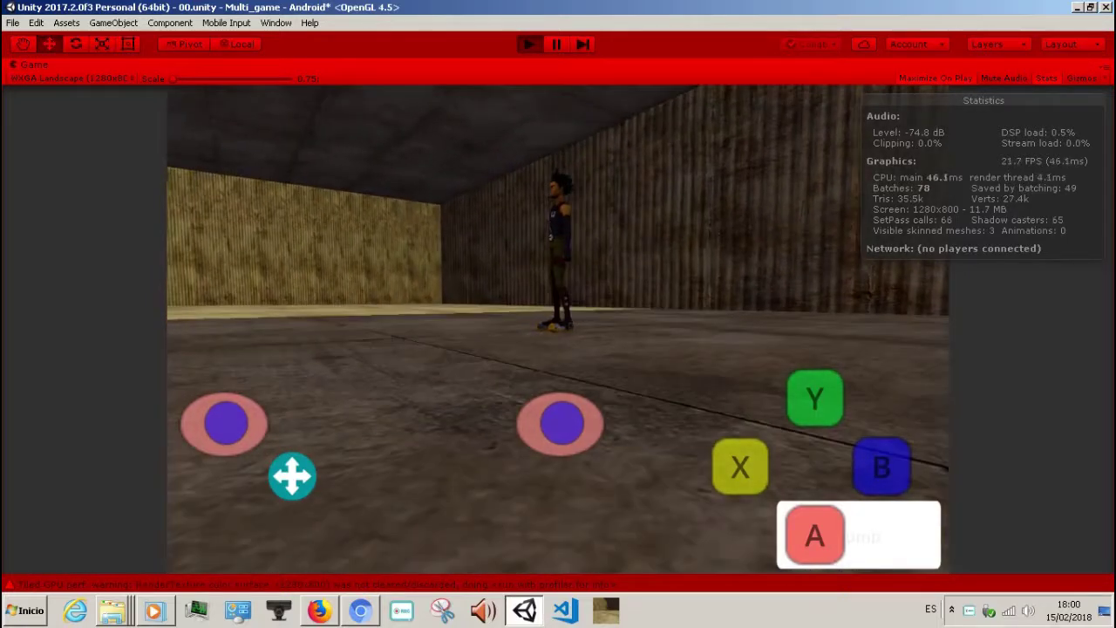
{"action": "key", "text": "ctrl+p"}
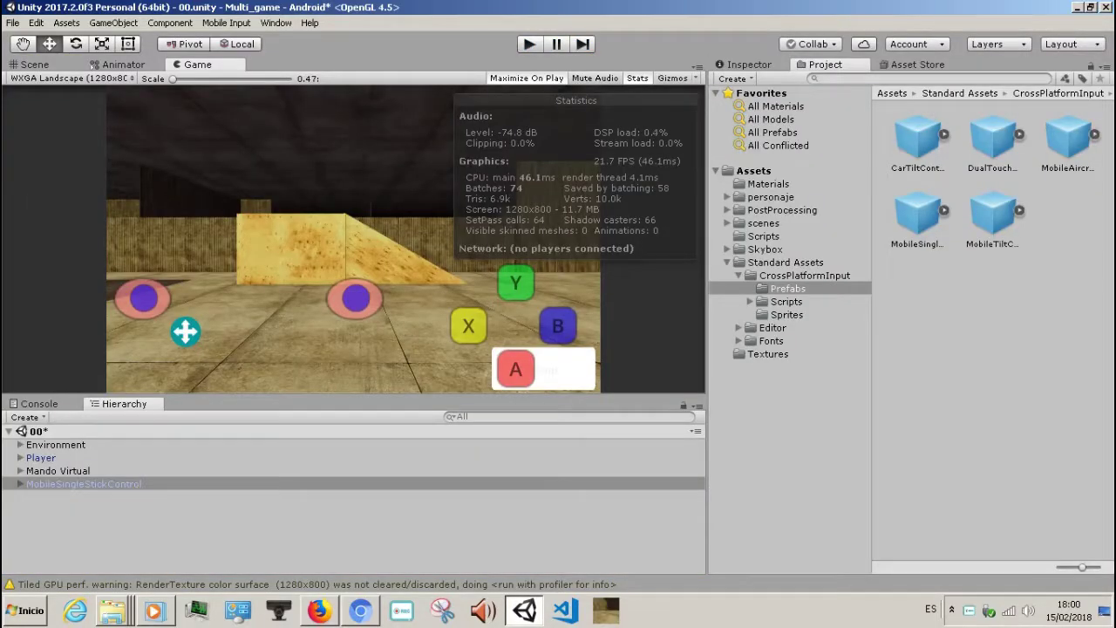
{"action": "left_click", "coordinate": [227, 23]}
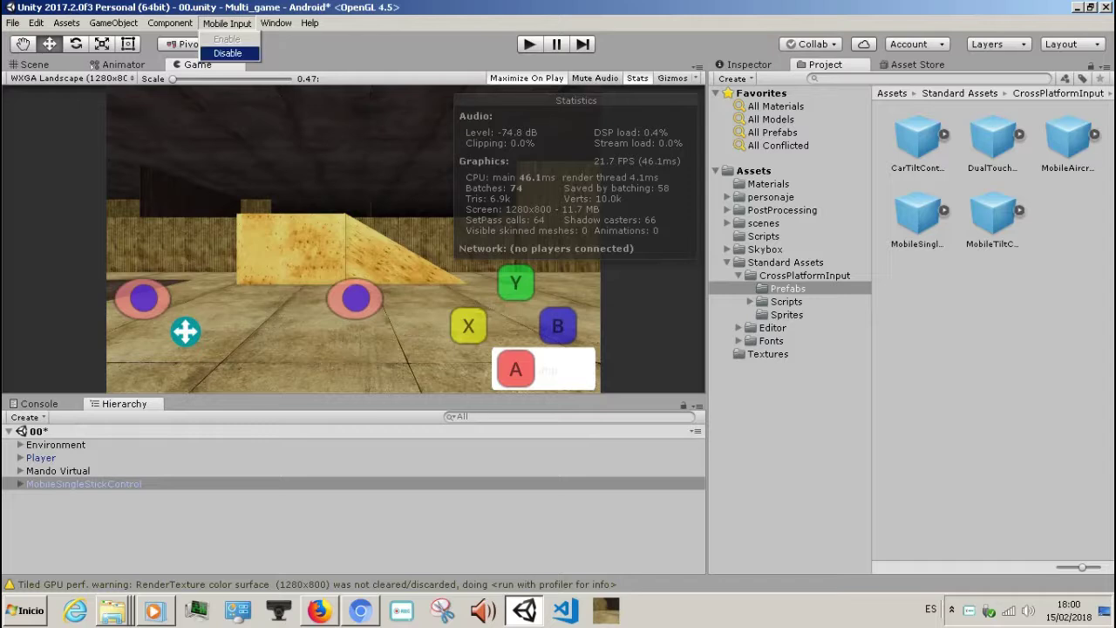
{"action": "left_click", "coordinate": [227, 53]}
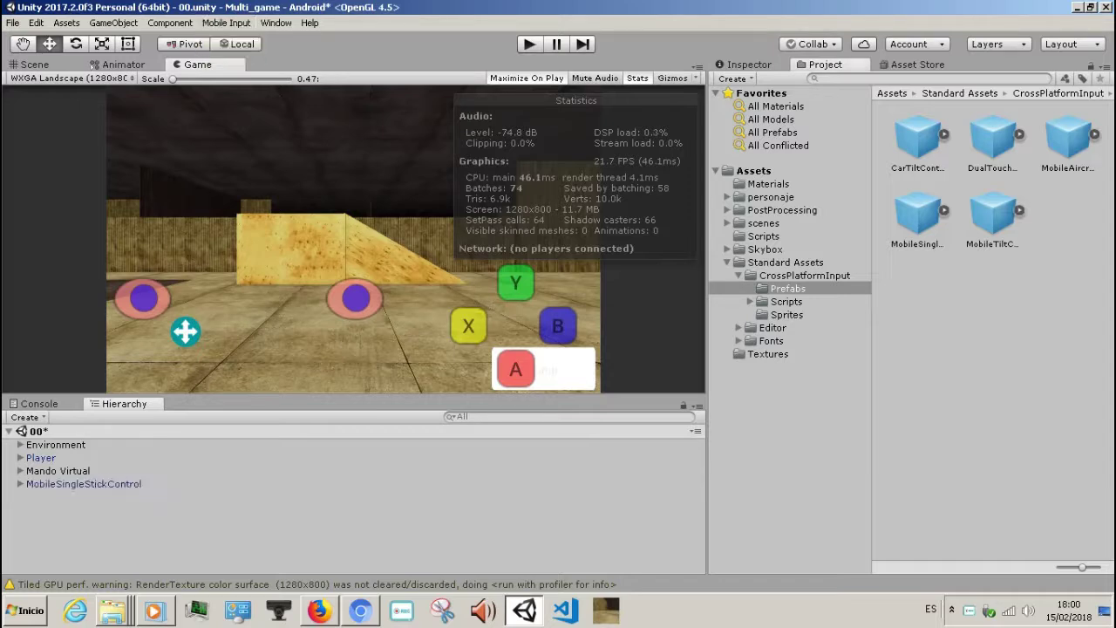
{"action": "left_click", "coordinate": [84, 484]}
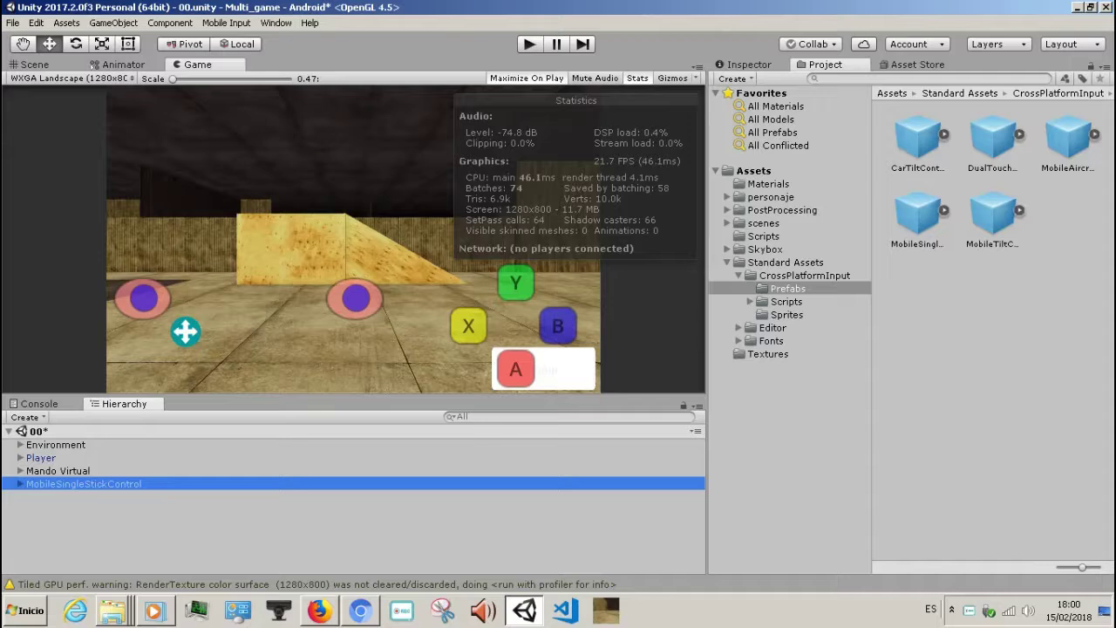
{"action": "left_click", "coordinate": [227, 22]}
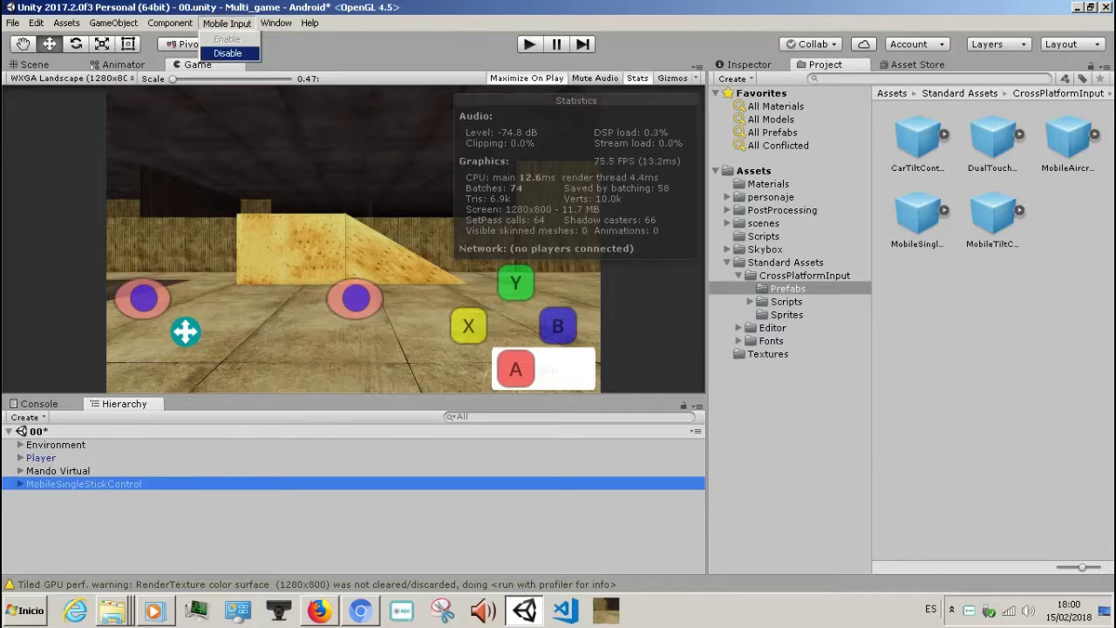
- Copy JumpButton's Event Trigger component via its gear menu, then select Button_A
{"action": "left_click", "coordinate": [228, 53]}
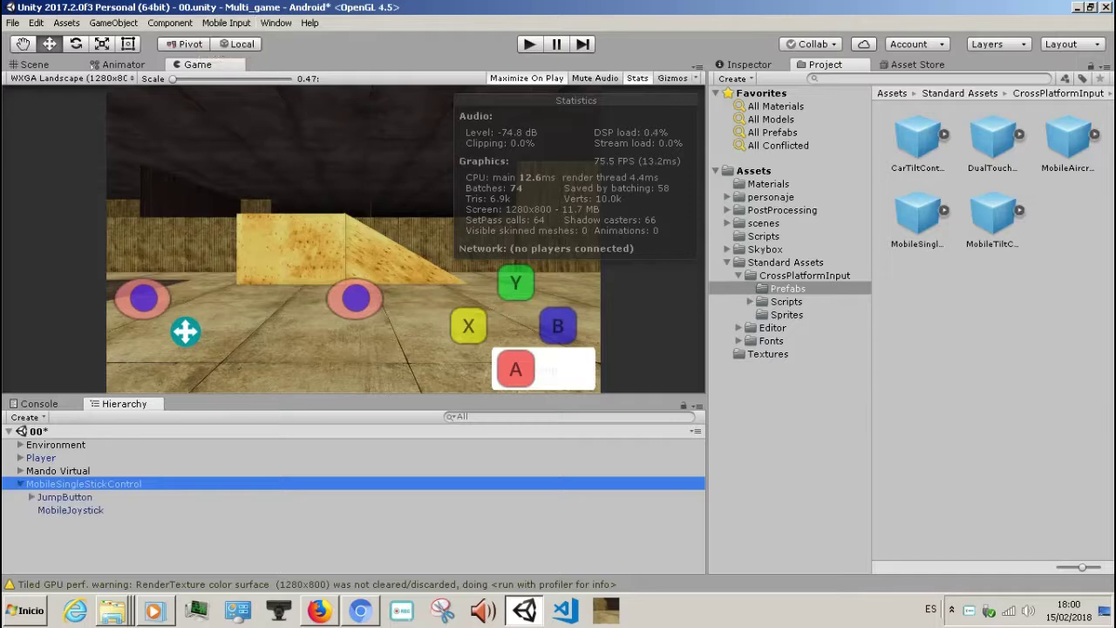
{"action": "left_click", "coordinate": [63, 497]}
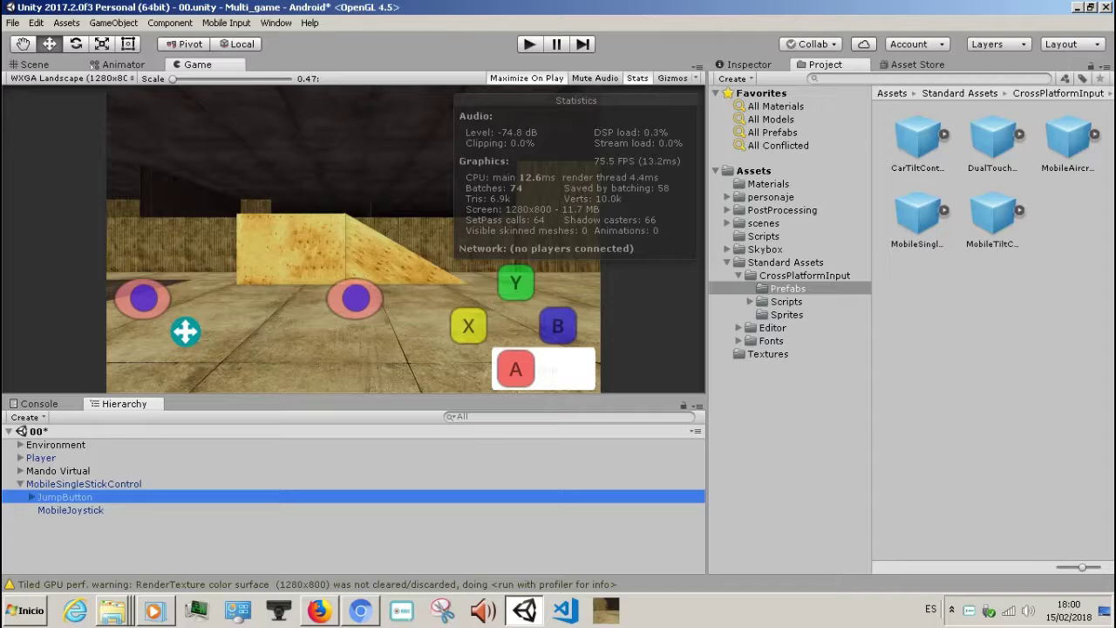
{"action": "left_click", "coordinate": [743, 65]}
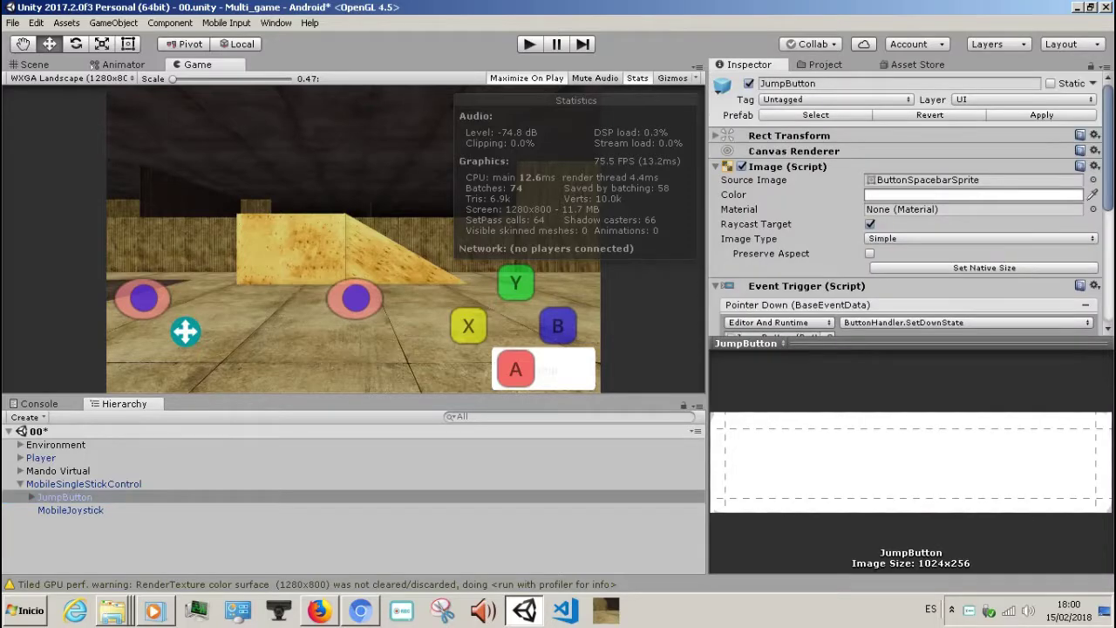
{"action": "scroll", "coordinate": [911, 203], "scroll_direction": "down", "scroll_amount": 2}
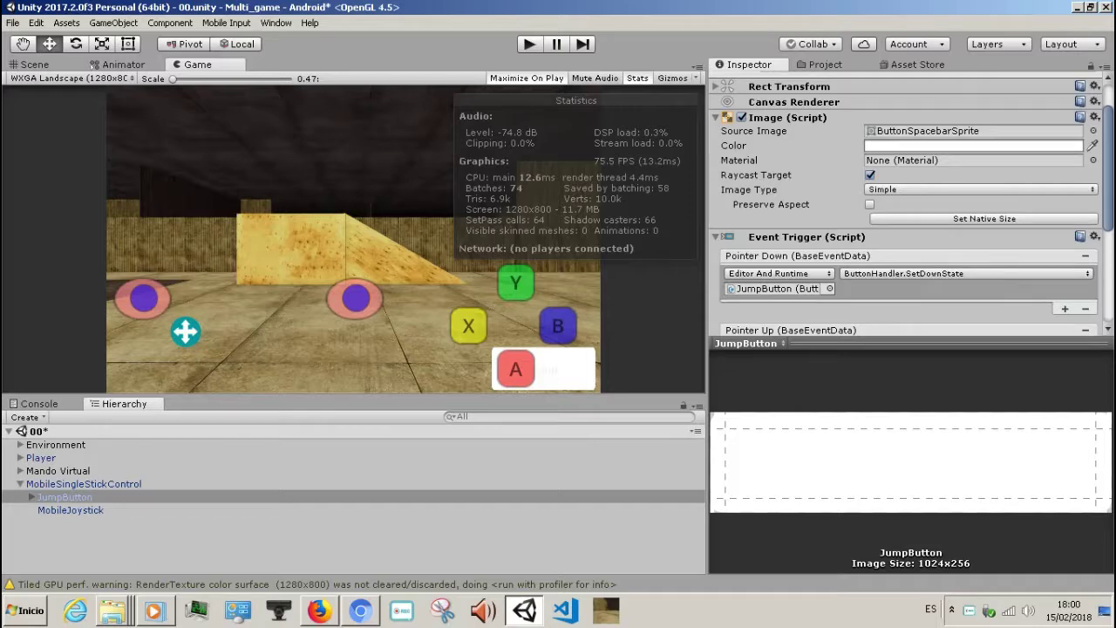
{"action": "left_click", "coordinate": [57, 471]}
{"action": "key", "text": "Right"}
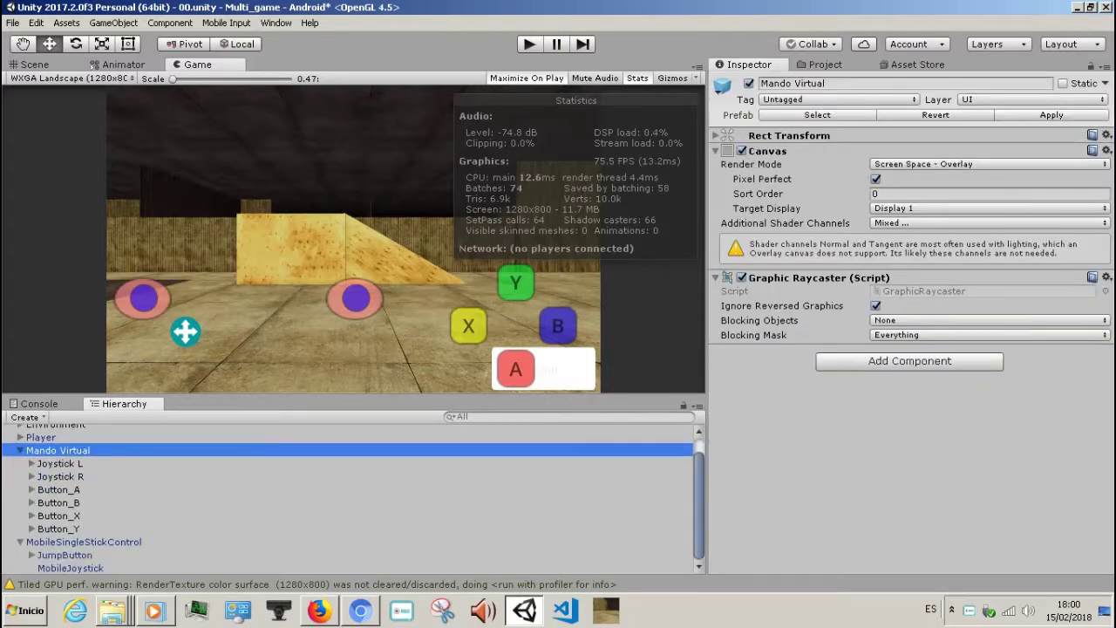
{"action": "left_click", "coordinate": [64, 555]}
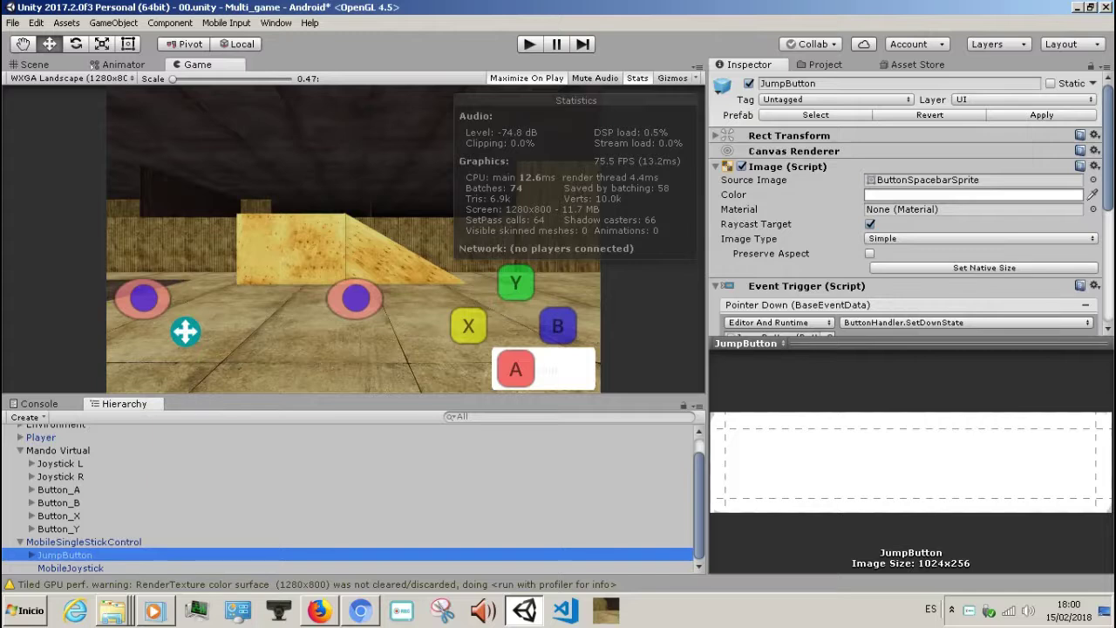
{"action": "scroll", "coordinate": [911, 205], "scroll_direction": "down", "scroll_amount": 3}
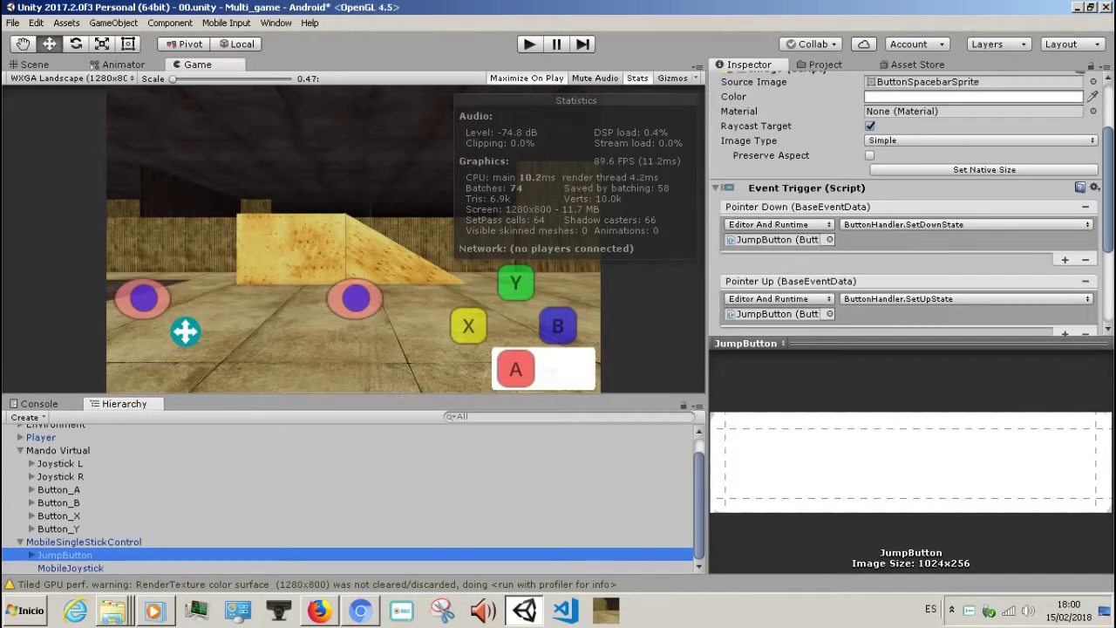
{"action": "left_click", "coordinate": [1094, 187]}
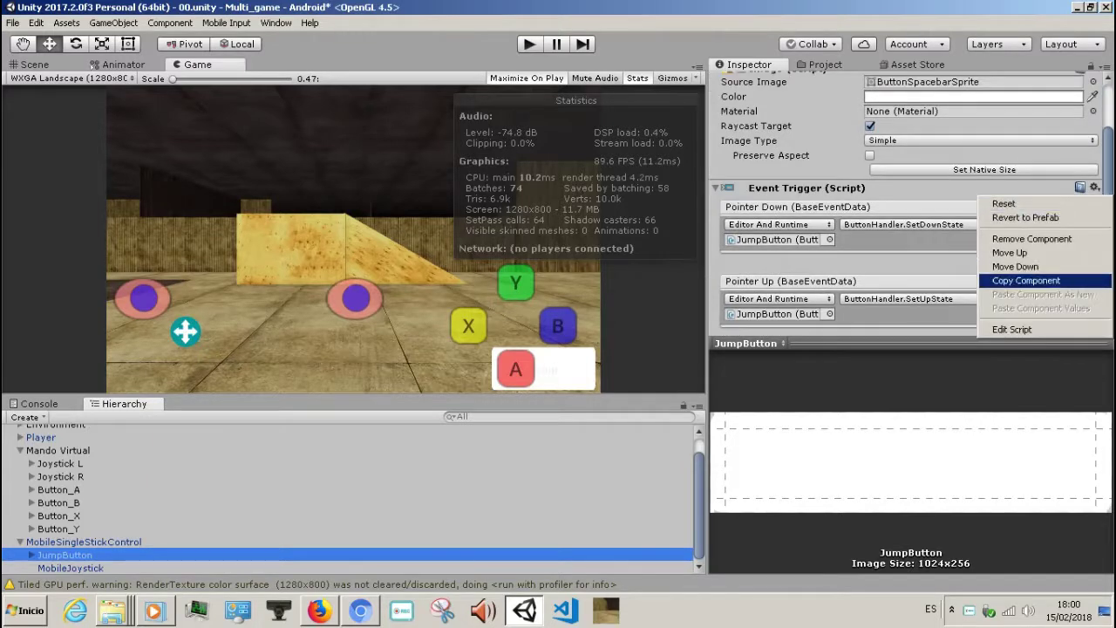
{"action": "left_click", "coordinate": [1025, 280]}
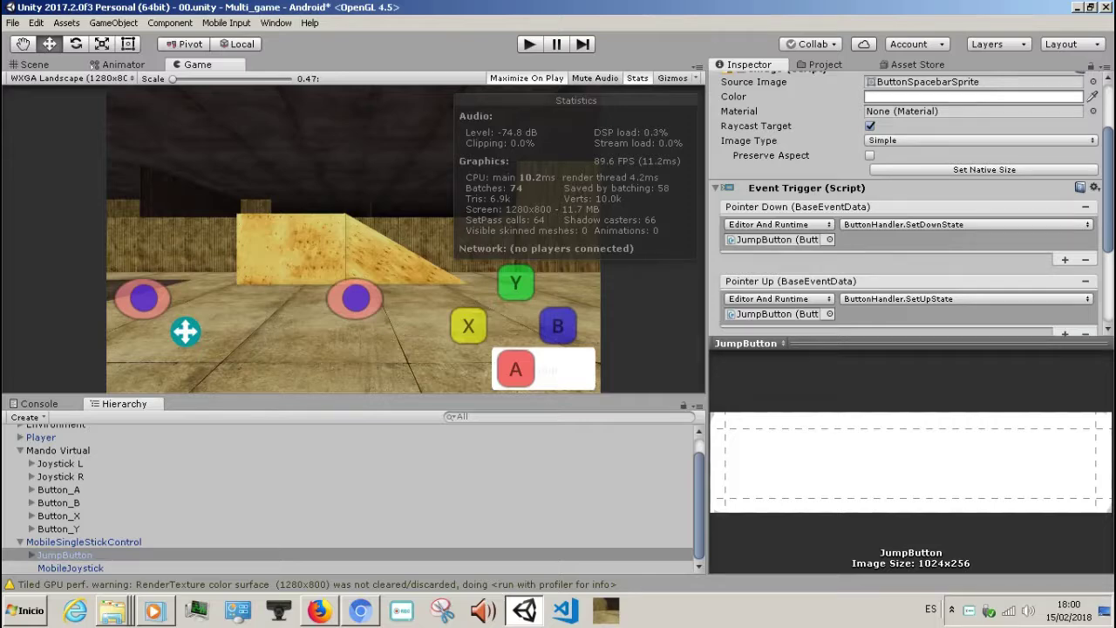
{"action": "left_click", "coordinate": [59, 489]}
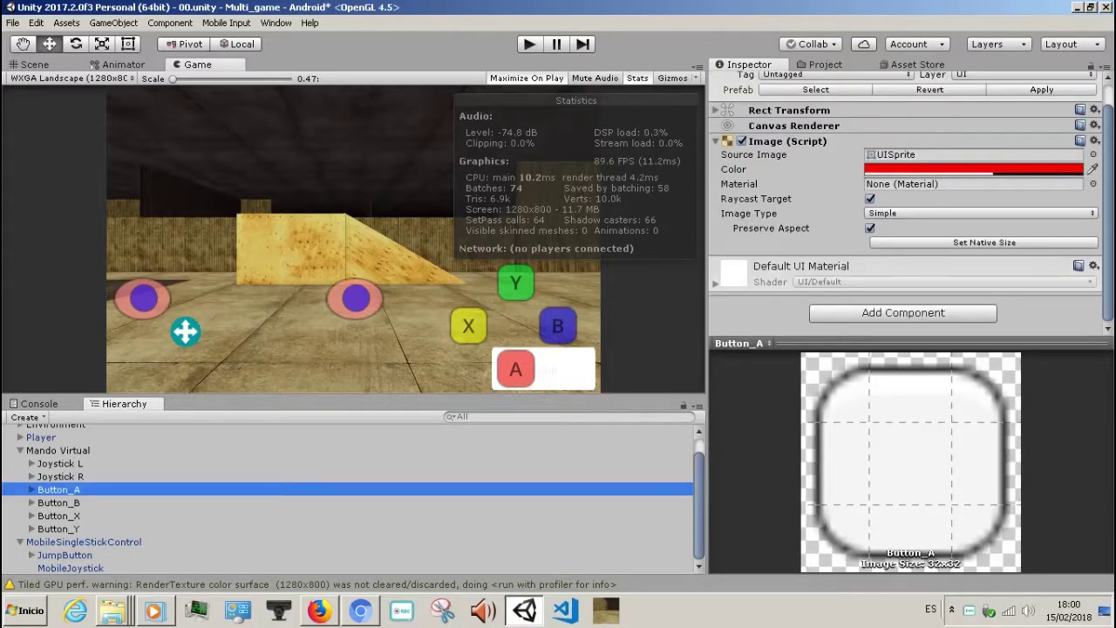
- Paste the copied Event Trigger onto Button_A through Button_Y together
{"action": "left_click", "coordinate": [58, 528], "text": "shift"}
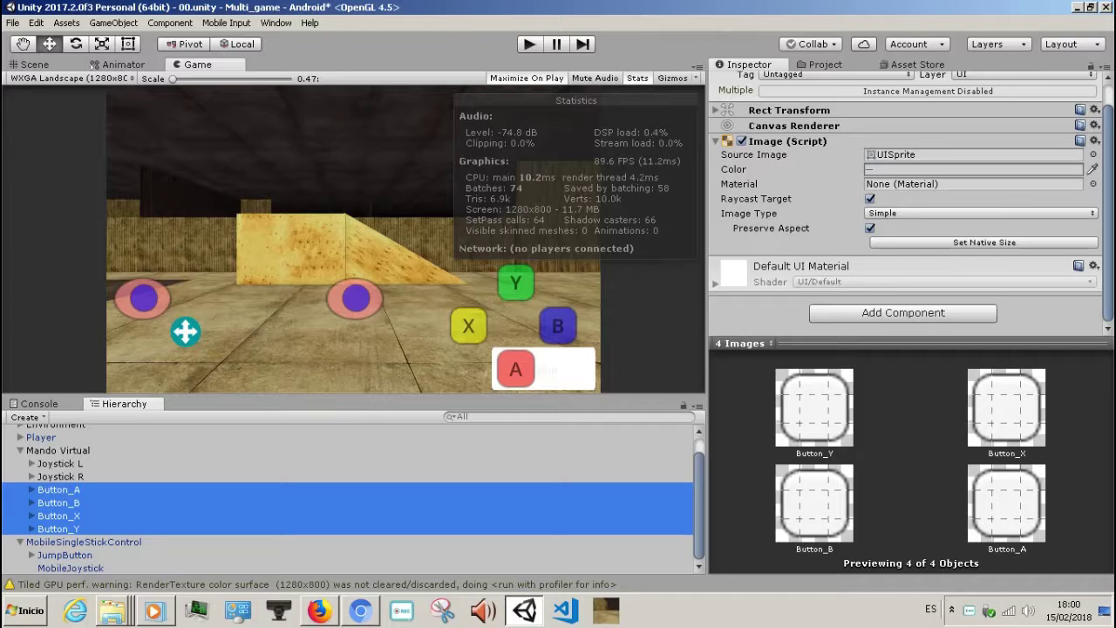
{"action": "left_click", "coordinate": [1094, 109]}
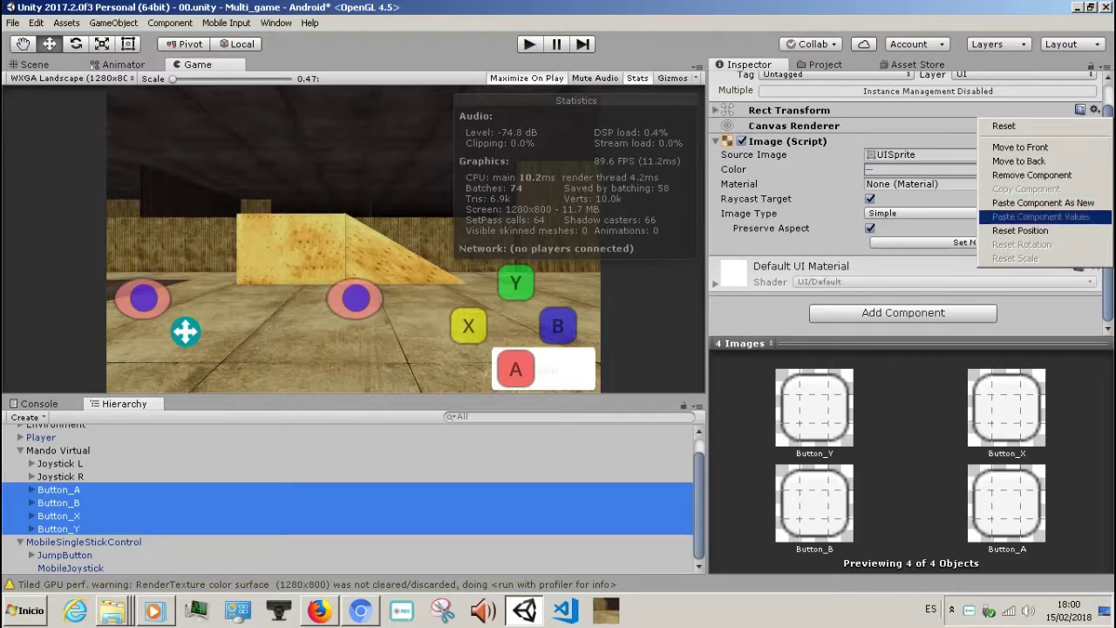
{"action": "left_click", "coordinate": [1042, 202]}
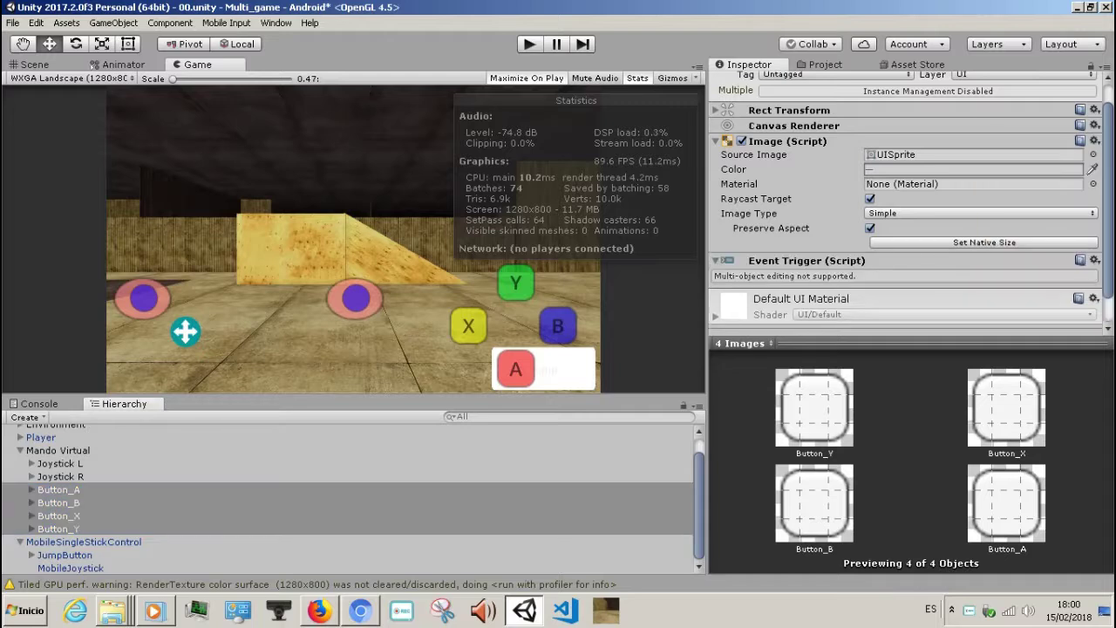
{"action": "scroll", "coordinate": [1042, 203], "scroll_direction": "down", "scroll_amount": 2}
{"action": "left_click", "coordinate": [715, 228]}
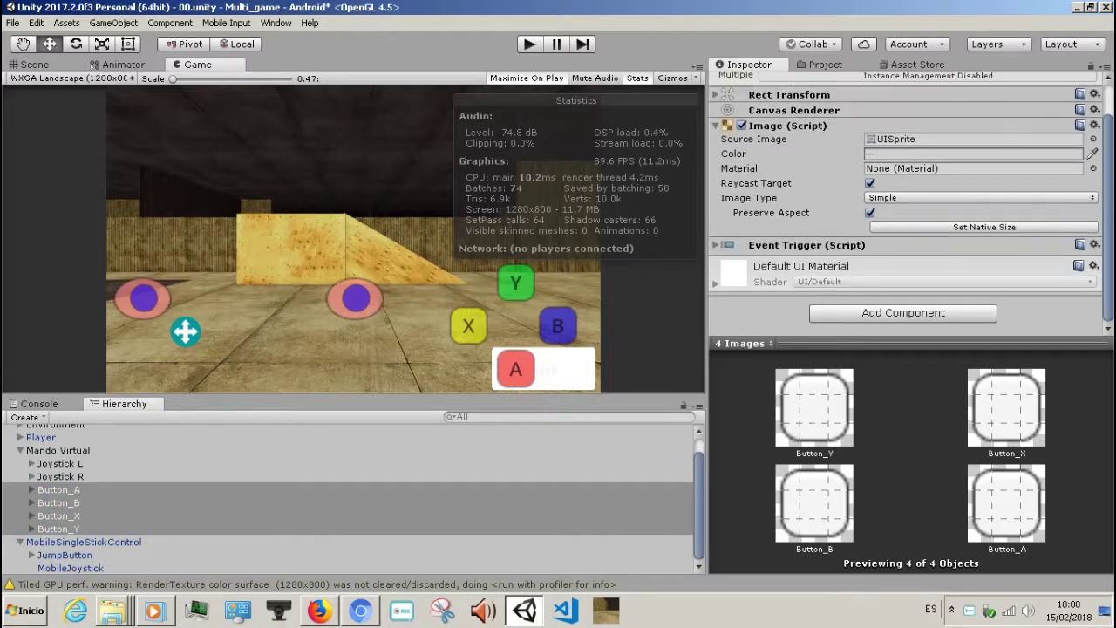
- Check the SetDownState/SetUpState pointer events on Button_A, Button_B, Button_X and Button_Y
{"action": "left_click", "coordinate": [58, 489]}
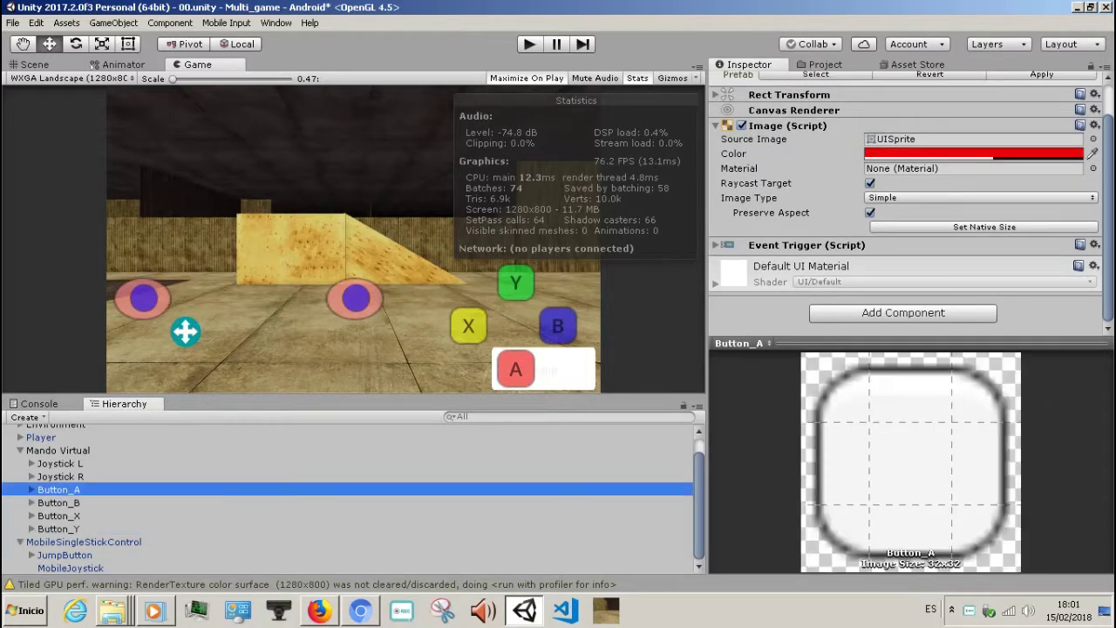
{"action": "left_click", "coordinate": [715, 245]}
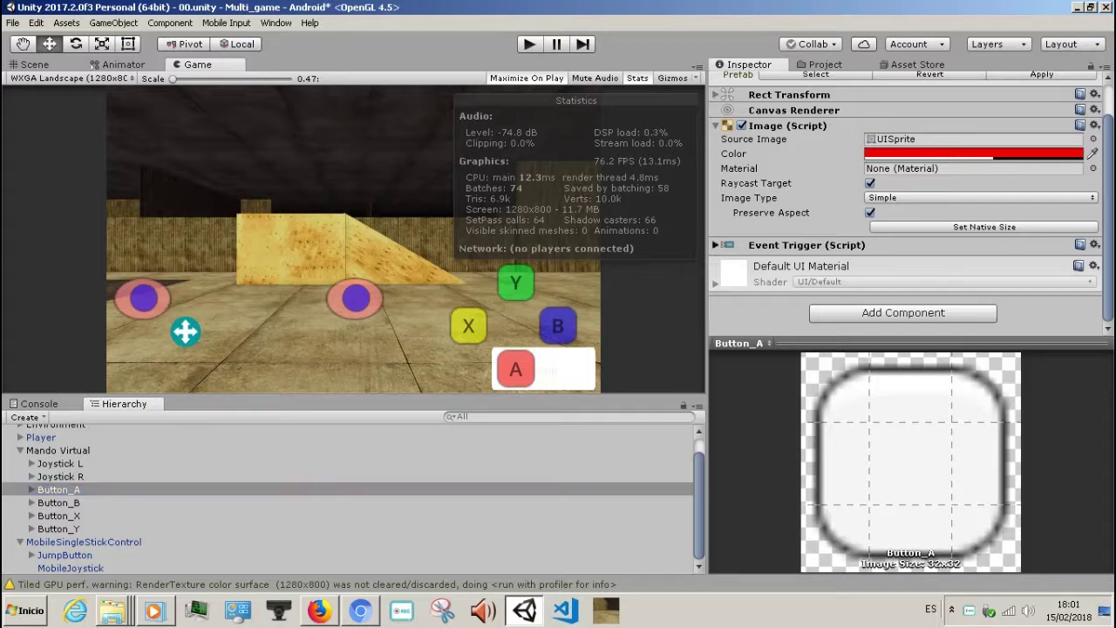
{"action": "scroll", "coordinate": [906, 244], "scroll_direction": "down", "scroll_amount": 3}
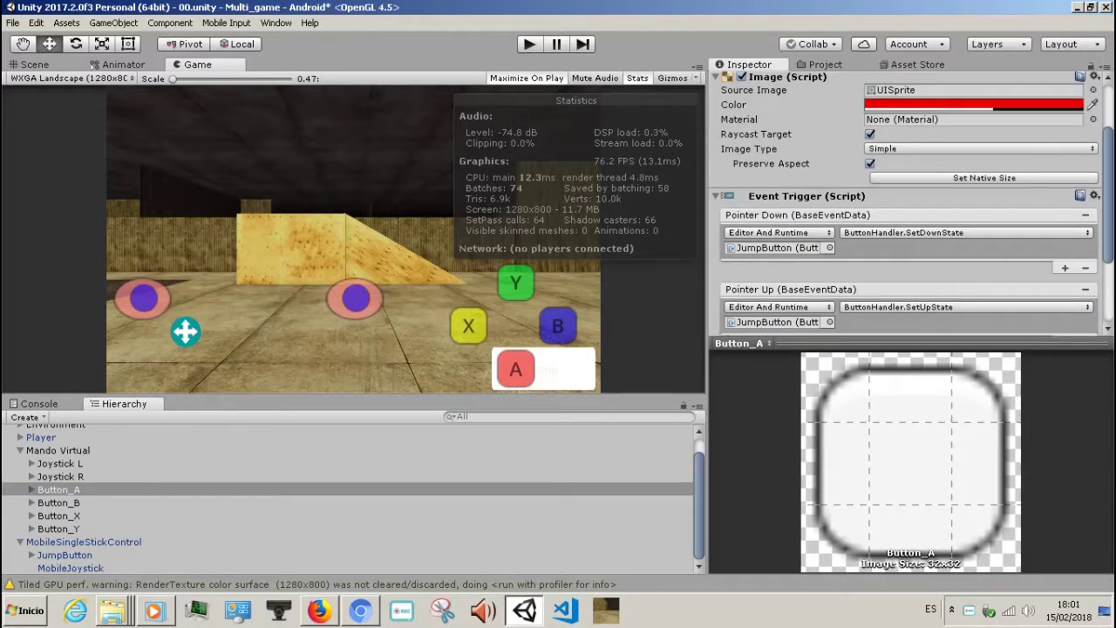
{"action": "scroll", "coordinate": [911, 204], "scroll_direction": "down", "scroll_amount": 3}
{"action": "scroll", "coordinate": [911, 200], "scroll_direction": "down", "scroll_amount": 3}
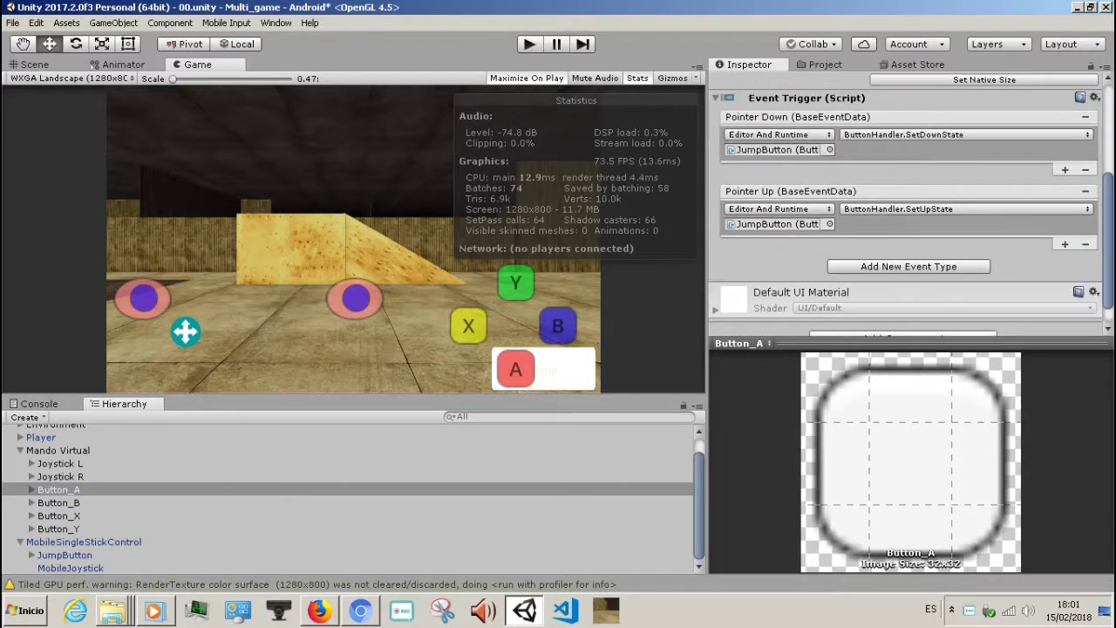
{"action": "scroll", "coordinate": [911, 200], "scroll_direction": "down", "scroll_amount": 2}
{"action": "scroll", "coordinate": [911, 201], "scroll_direction": "up", "scroll_amount": 5}
{"action": "scroll", "coordinate": [911, 201], "scroll_direction": "up", "scroll_amount": 4}
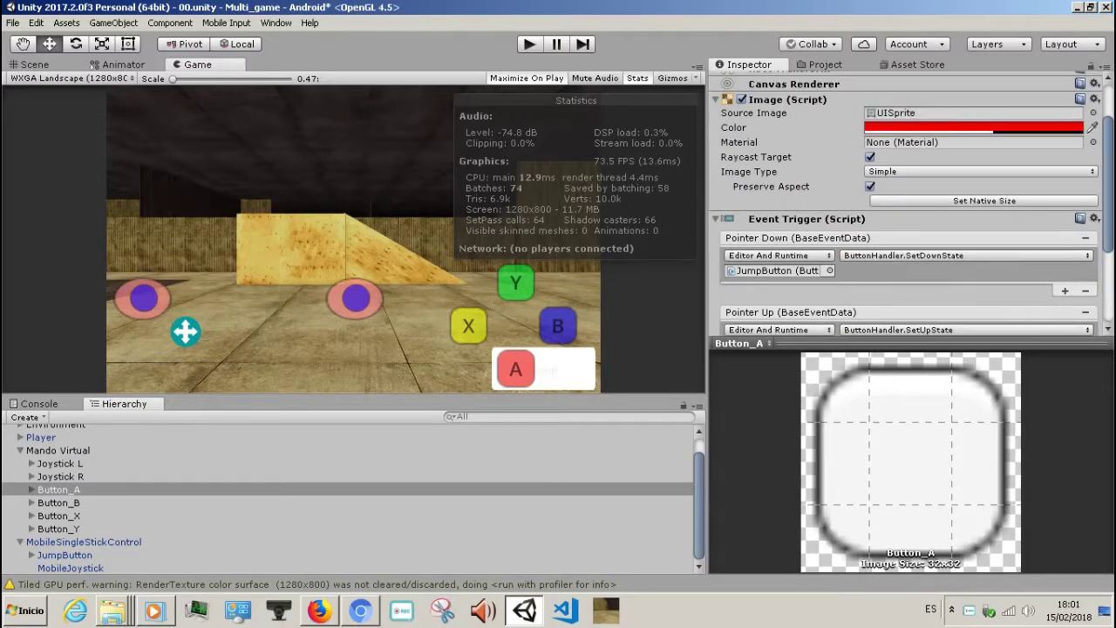
{"action": "left_click", "coordinate": [59, 502]}
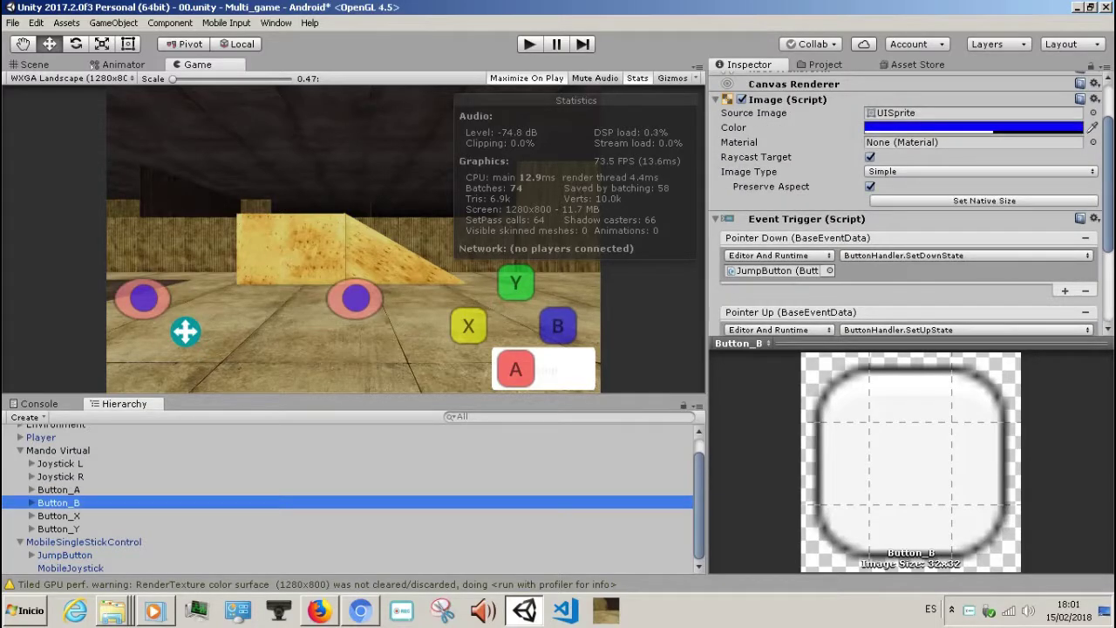
{"action": "scroll", "coordinate": [911, 200], "scroll_direction": "down", "scroll_amount": 3}
{"action": "scroll", "coordinate": [911, 201], "scroll_direction": "down", "scroll_amount": 6}
{"action": "left_click", "coordinate": [58, 515]}
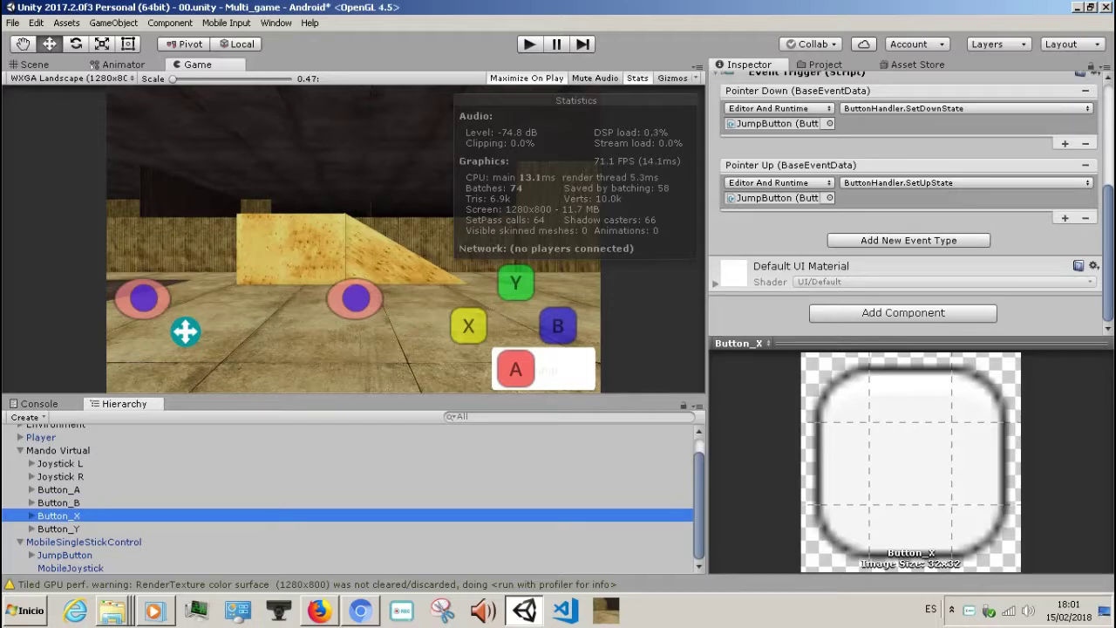
{"action": "left_click", "coordinate": [58, 528]}
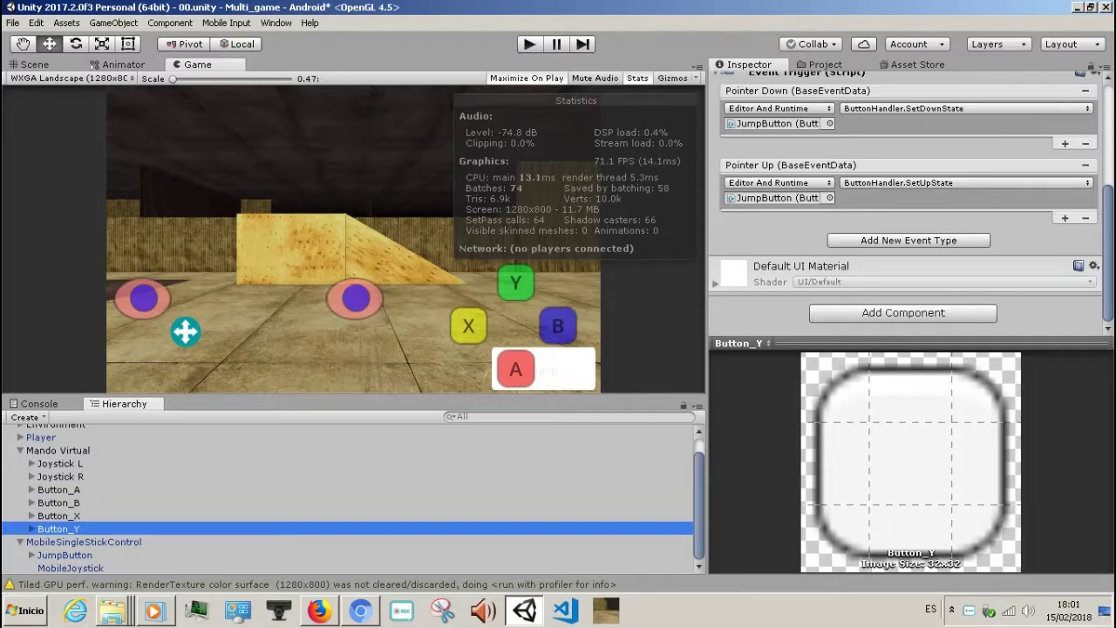
{"action": "scroll", "coordinate": [911, 204], "scroll_direction": "up", "scroll_amount": 2}
{"action": "scroll", "coordinate": [911, 203], "scroll_direction": "up", "scroll_amount": 2}
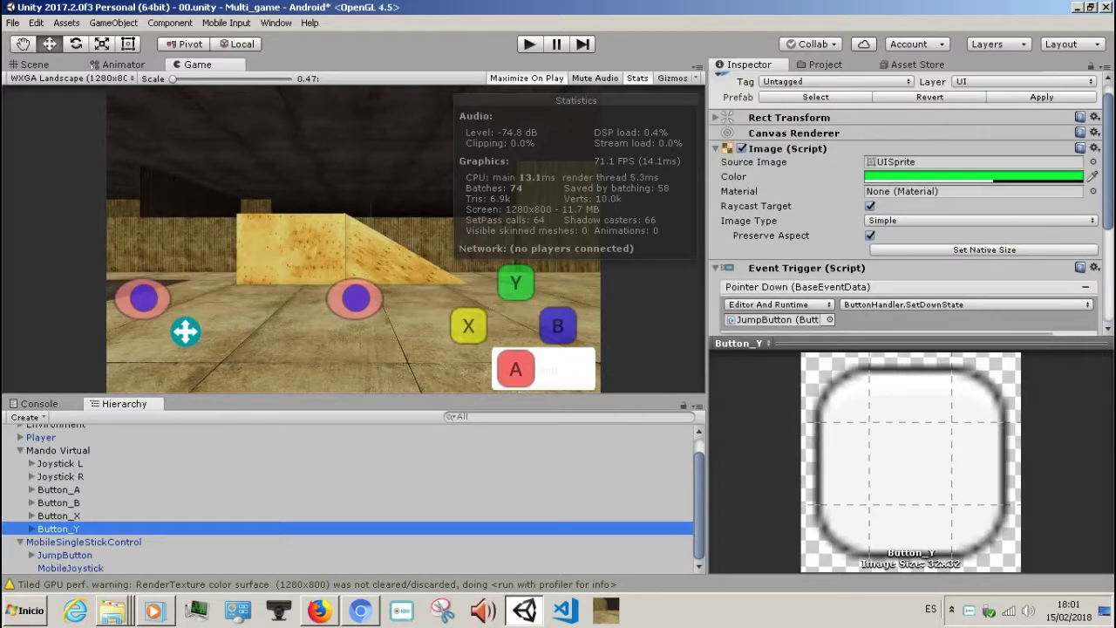
{"action": "scroll", "coordinate": [911, 203], "scroll_direction": "up", "scroll_amount": 2}
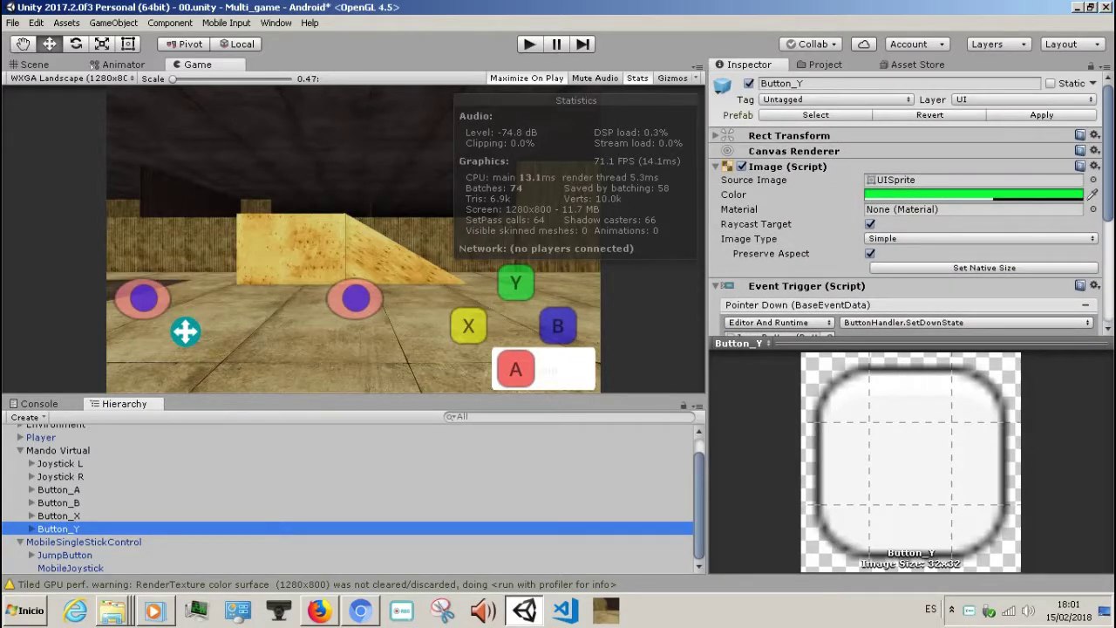
- Select JumpButton and scroll down to its Button Handler (Script) component
{"action": "left_click", "coordinate": [63, 554]}
{"action": "scroll", "coordinate": [911, 203], "scroll_direction": "down", "scroll_amount": 2}
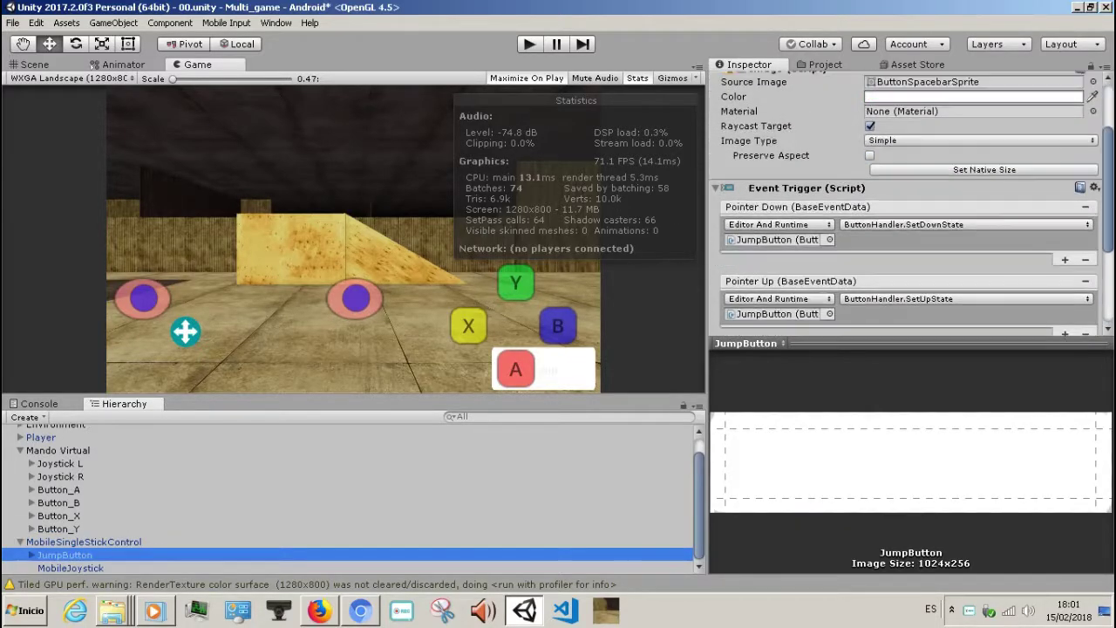
{"action": "scroll", "coordinate": [911, 203], "scroll_direction": "down", "scroll_amount": 2}
{"action": "scroll", "coordinate": [911, 203], "scroll_direction": "down", "scroll_amount": 2}
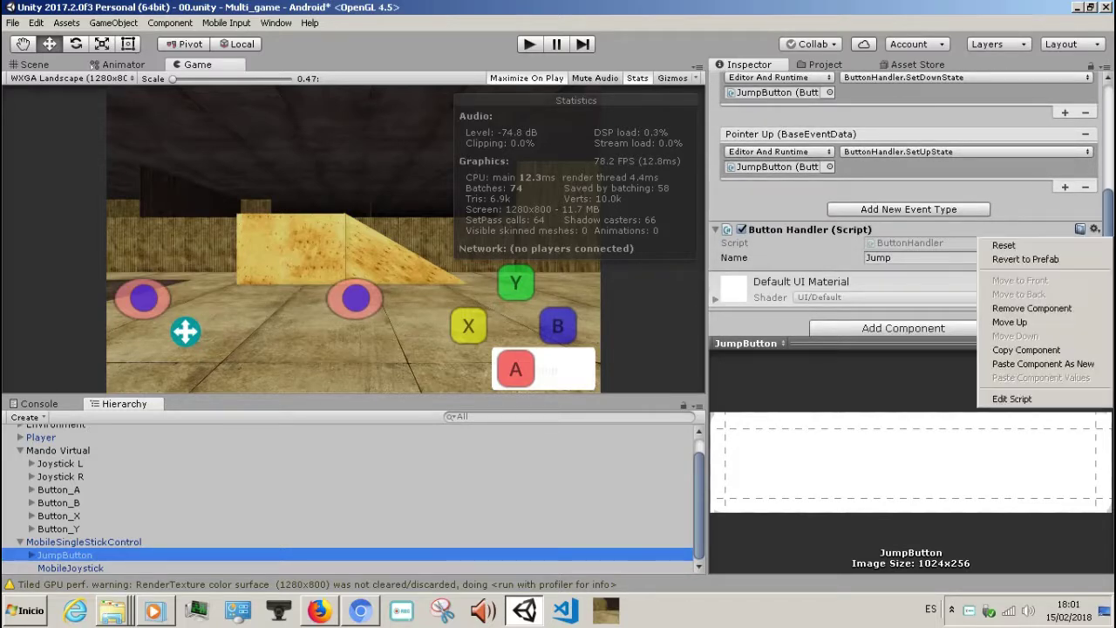
- Copy JumpButton's Button Handler and paste it as new onto Button_A, Button_B, Button_X and Button_Y
{"action": "left_click", "coordinate": [1094, 229]}
{"action": "left_click", "coordinate": [1026, 349]}
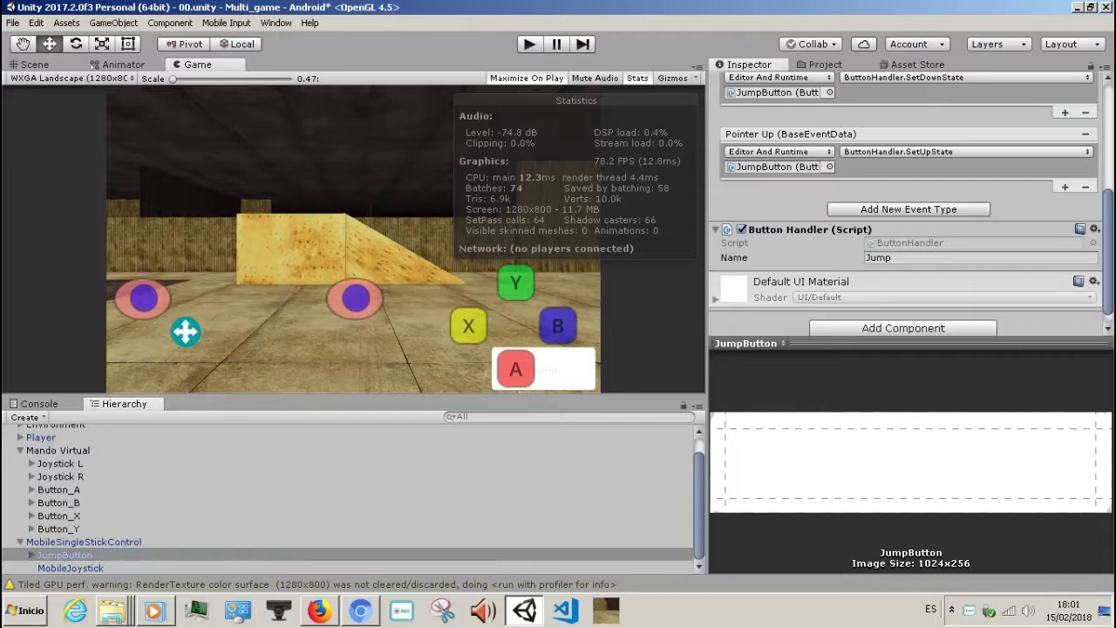
{"action": "left_click", "coordinate": [60, 476]}
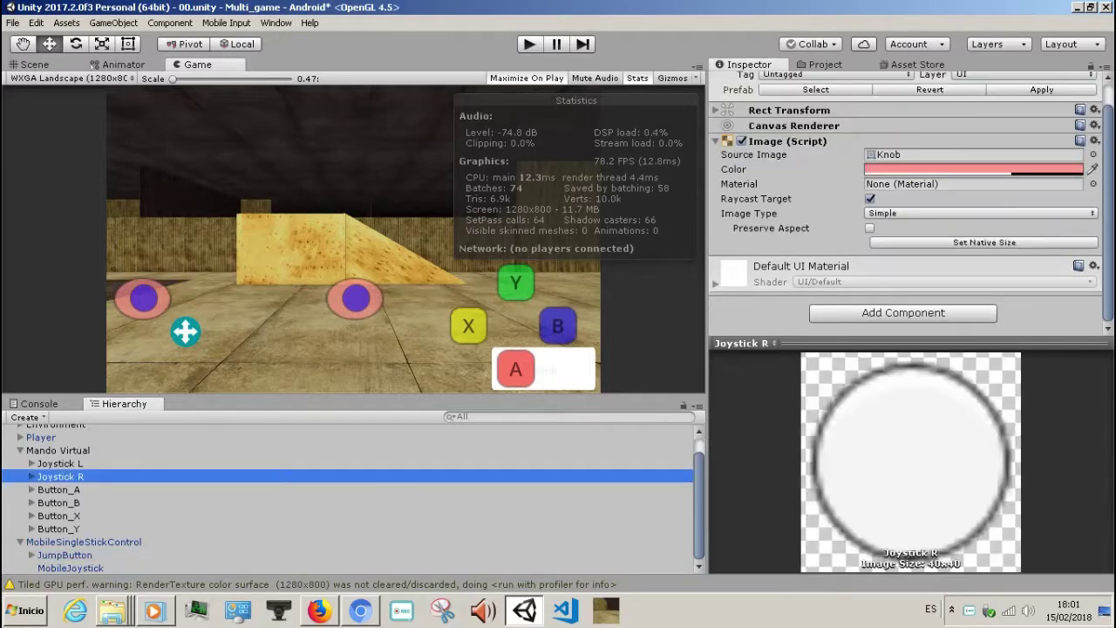
{"action": "left_click", "coordinate": [59, 489]}
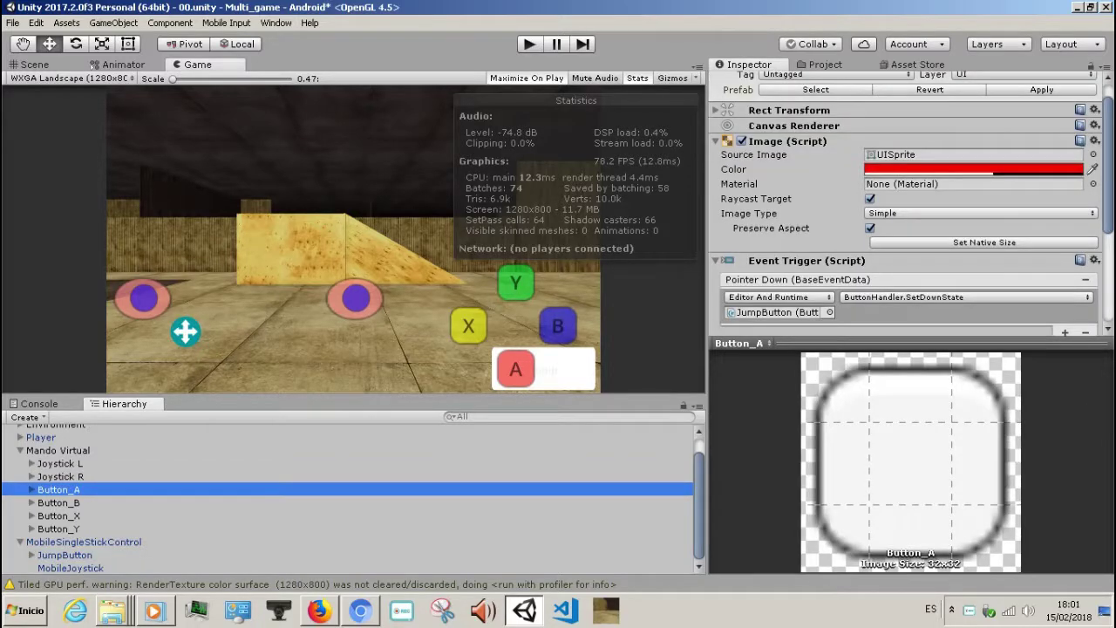
{"action": "left_click", "coordinate": [59, 528], "text": "shift"}
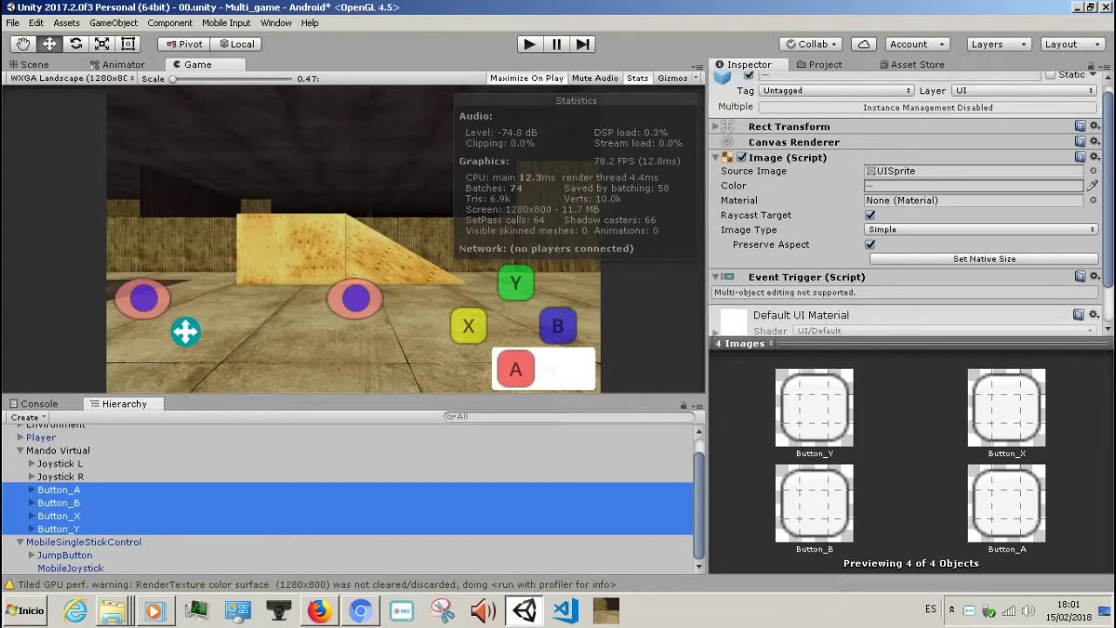
{"action": "left_click", "coordinate": [1094, 126]}
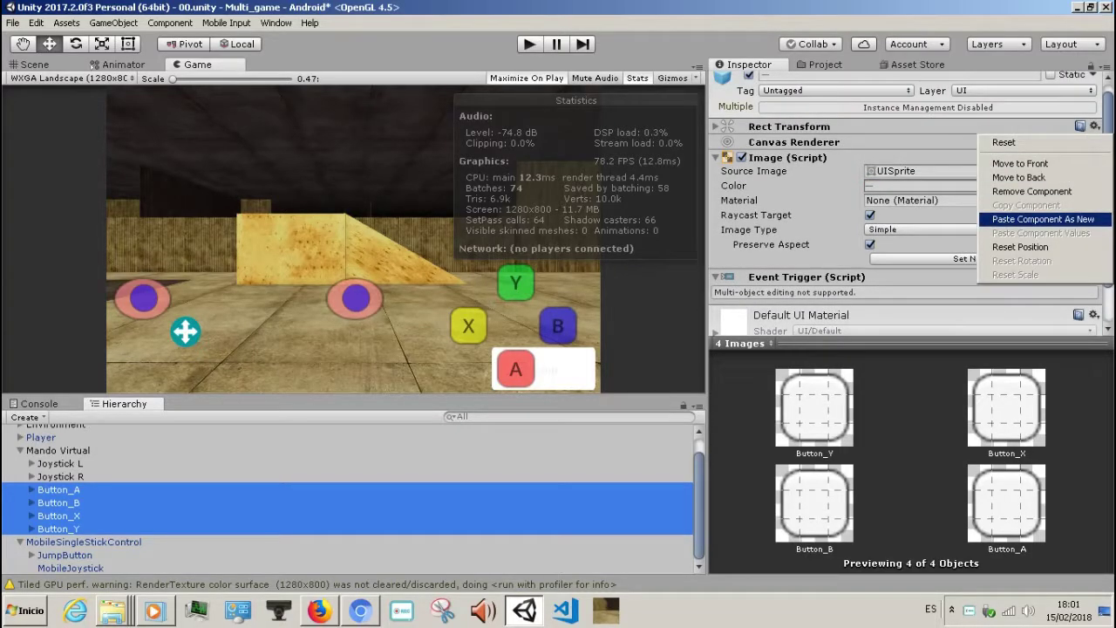
{"action": "left_click", "coordinate": [1043, 218]}
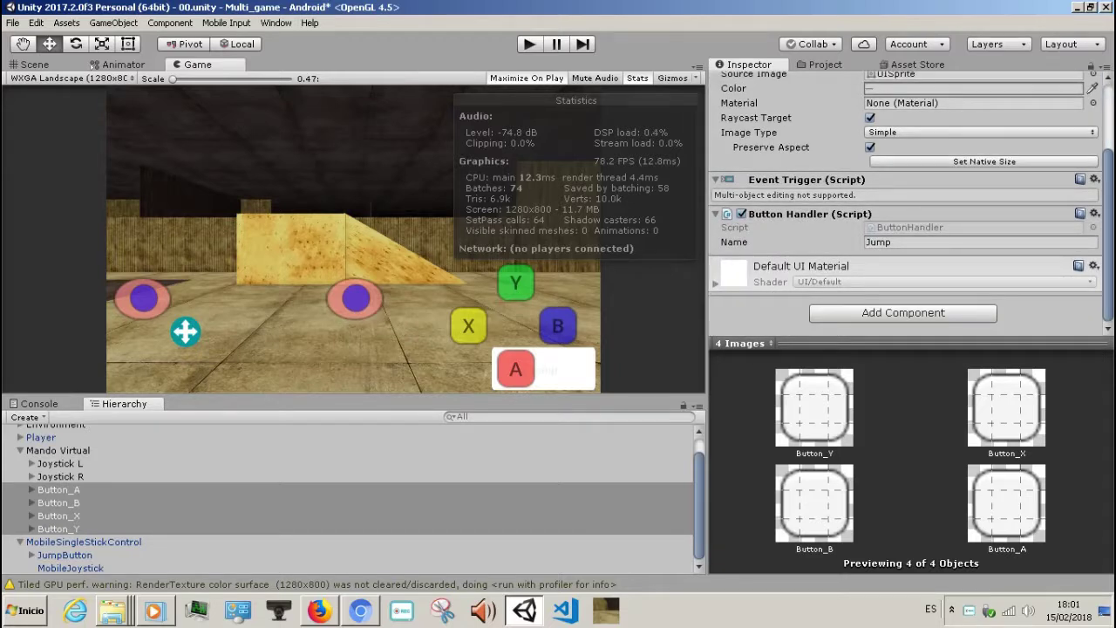
{"action": "left_click", "coordinate": [59, 489]}
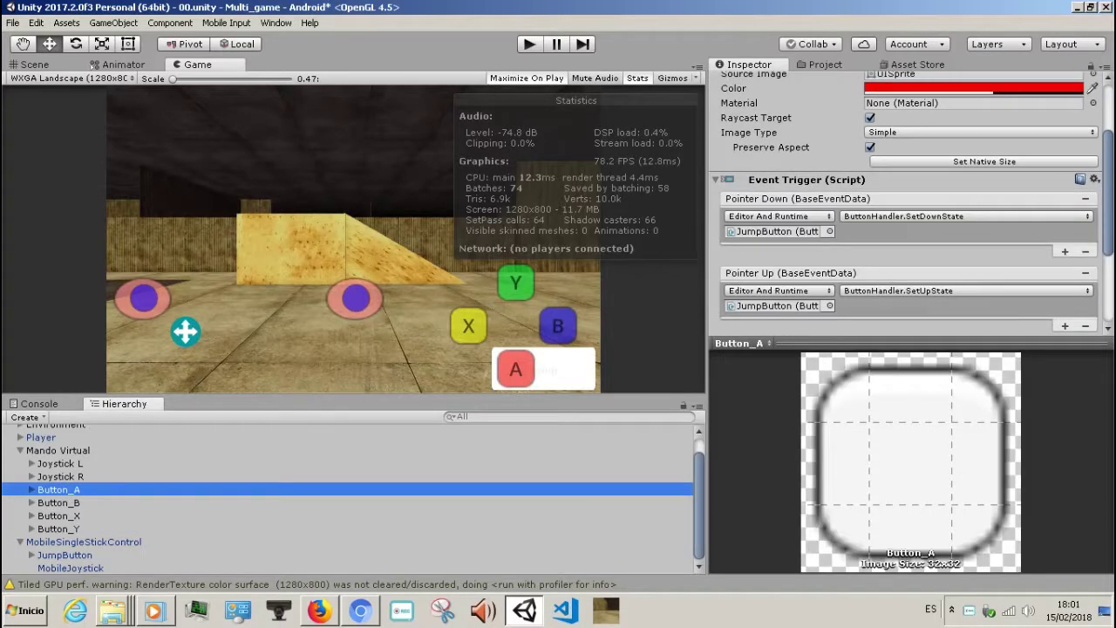
{"action": "scroll", "coordinate": [911, 200], "scroll_direction": "down", "scroll_amount": 5}
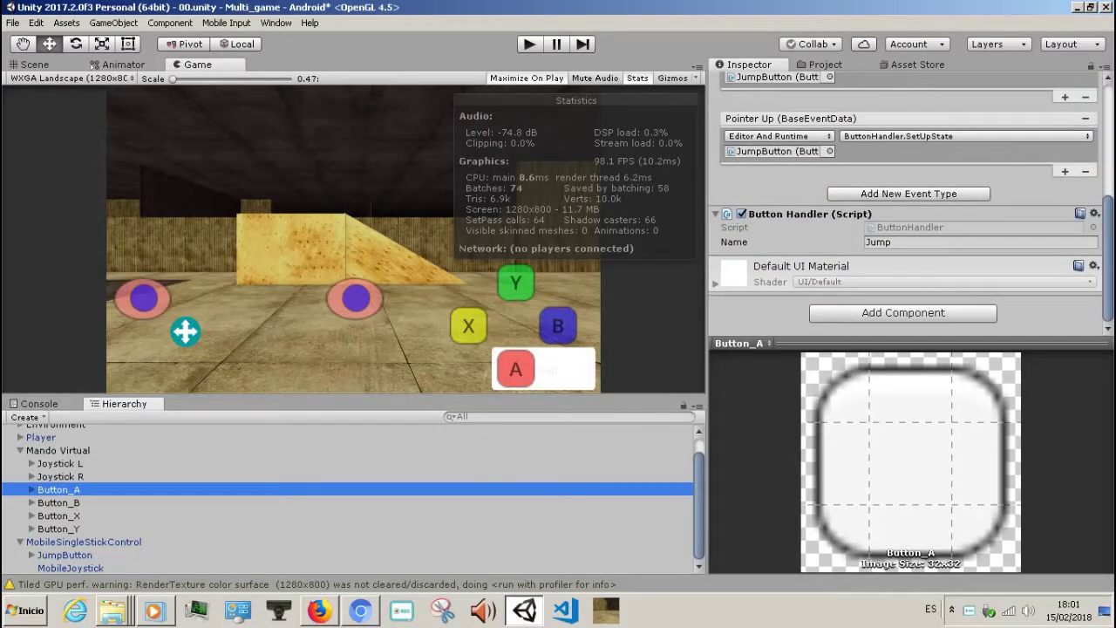
{"action": "left_click", "coordinate": [67, 23]}
{"action": "mouse_move", "coordinate": [35, 22]}
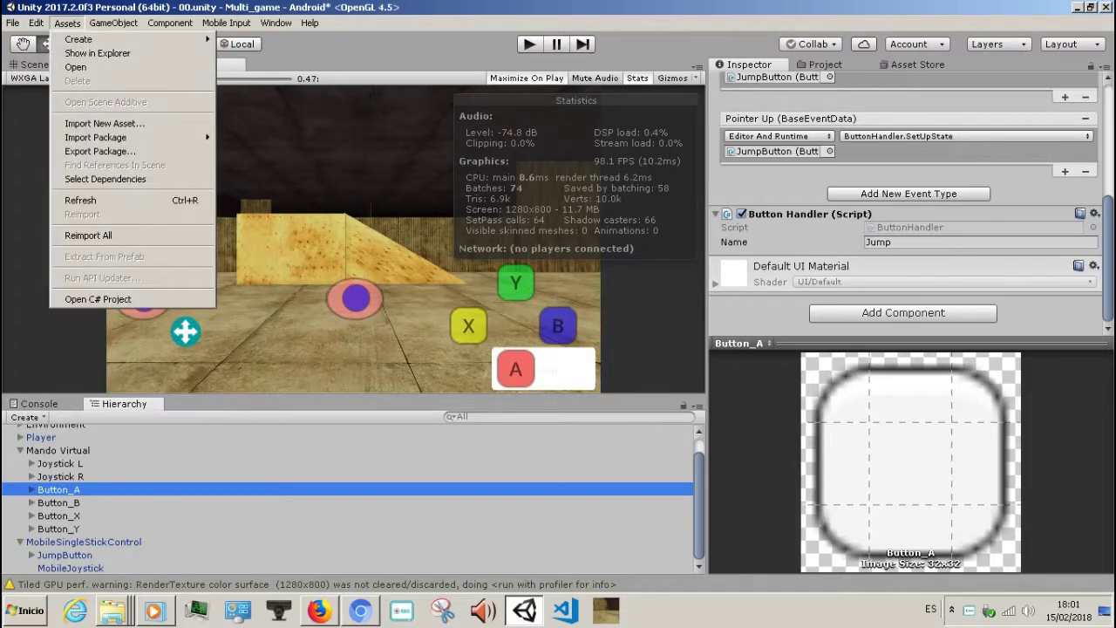
{"action": "mouse_move", "coordinate": [87, 362]}
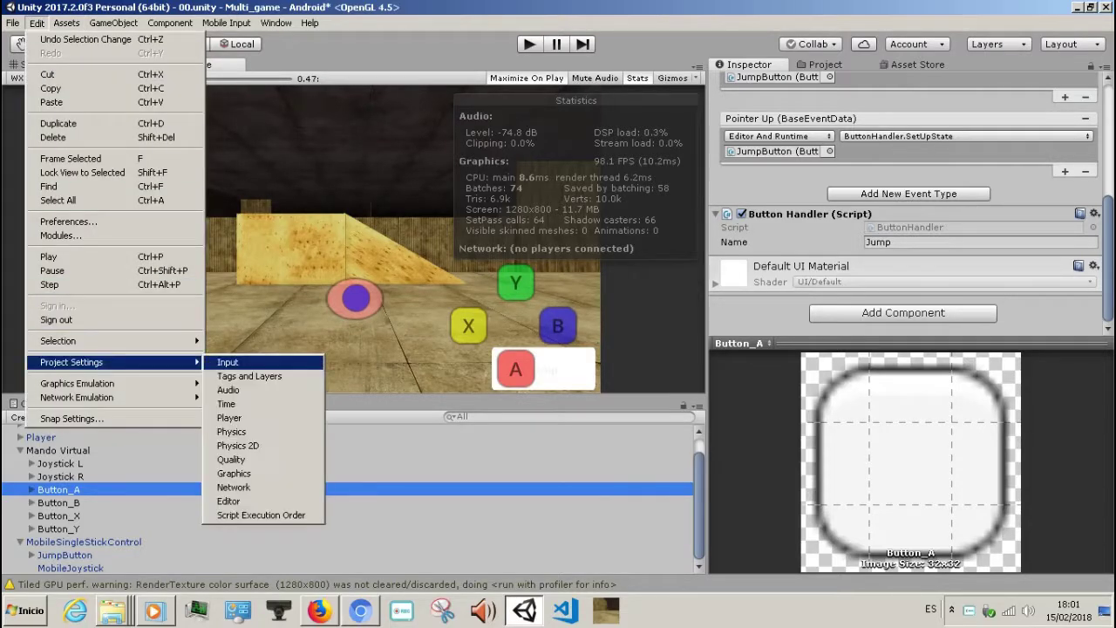
{"action": "left_click", "coordinate": [228, 361]}
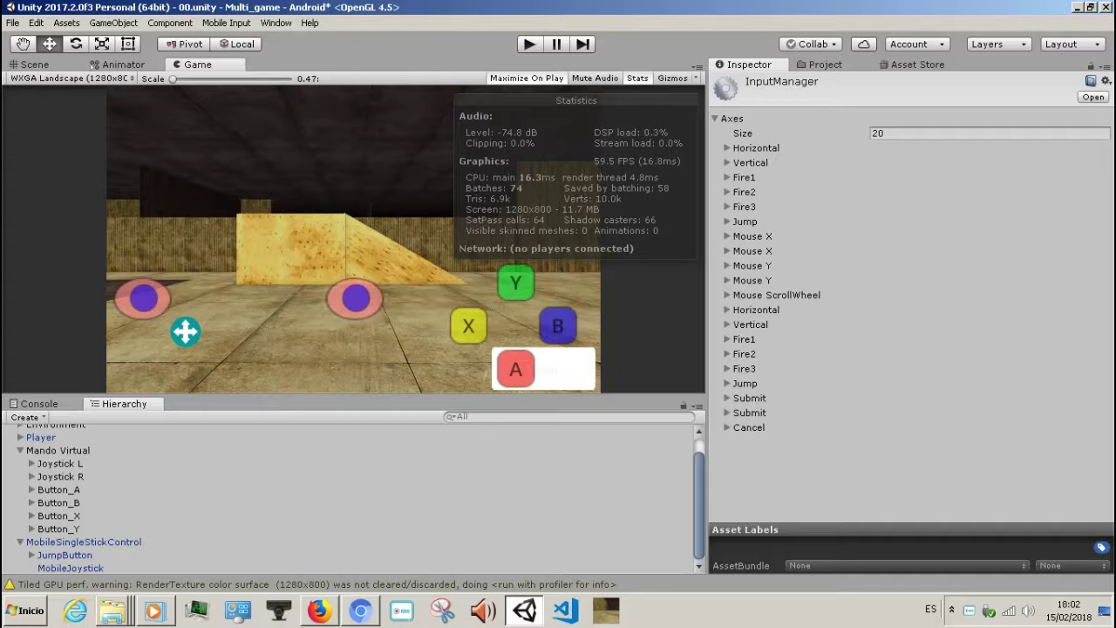
{"action": "left_click", "coordinate": [745, 221]}
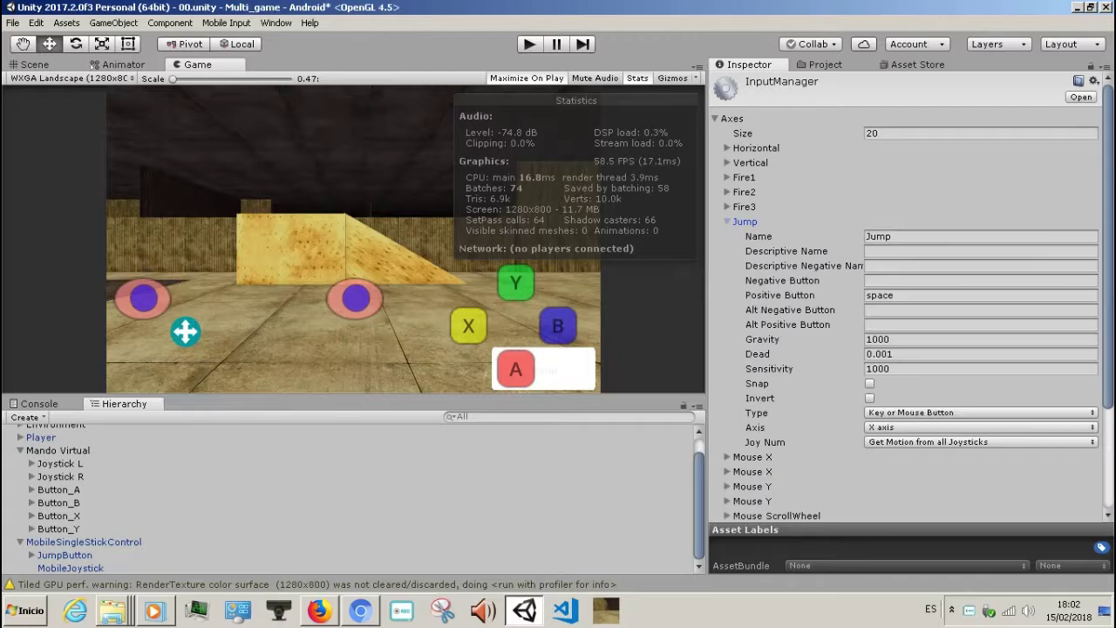
{"action": "left_click", "coordinate": [915, 236]}
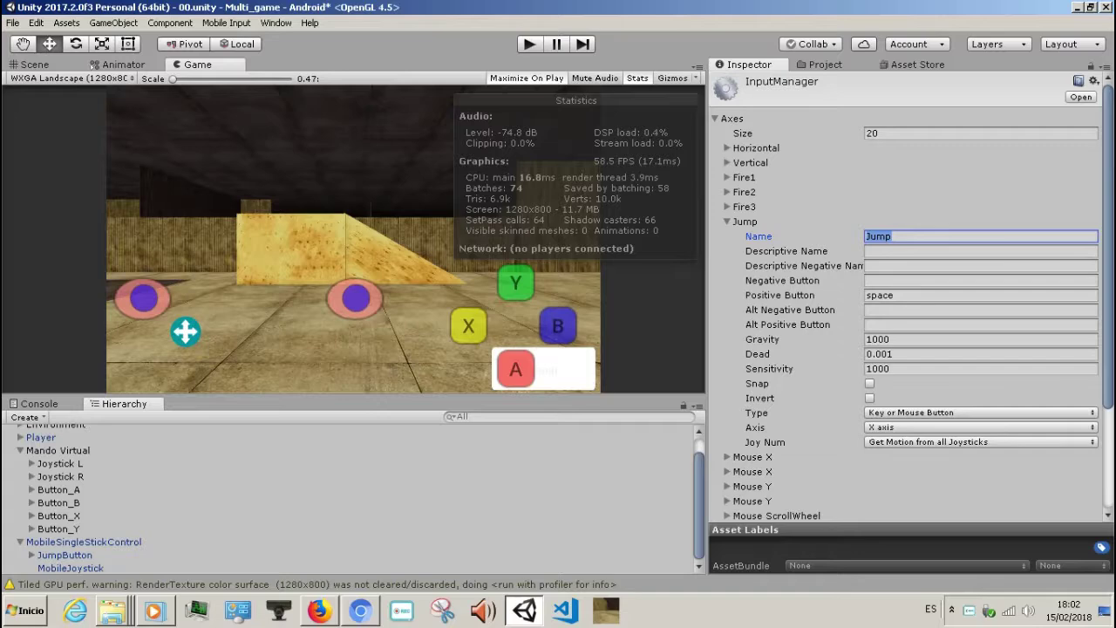
{"action": "left_click", "coordinate": [58, 489]}
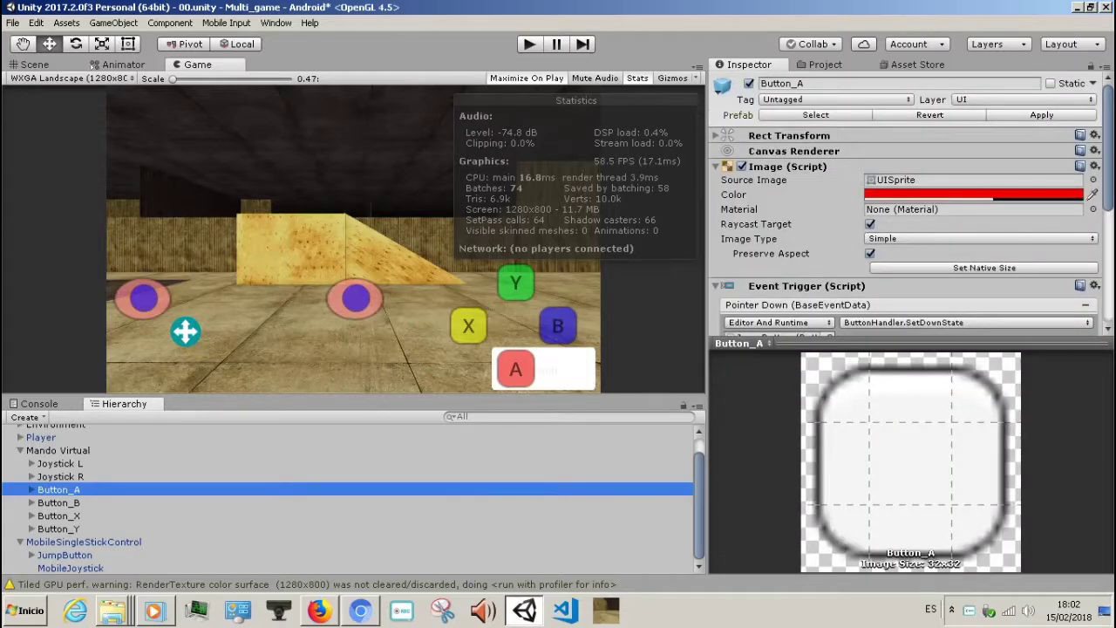
- Change Button_B's Button Handler Name from Jump to 'Fire 1'
{"action": "scroll", "coordinate": [907, 200], "scroll_direction": "down", "scroll_amount": 1}
{"action": "scroll", "coordinate": [906, 201], "scroll_direction": "down", "scroll_amount": 2}
{"action": "scroll", "coordinate": [906, 200], "scroll_direction": "down", "scroll_amount": 3}
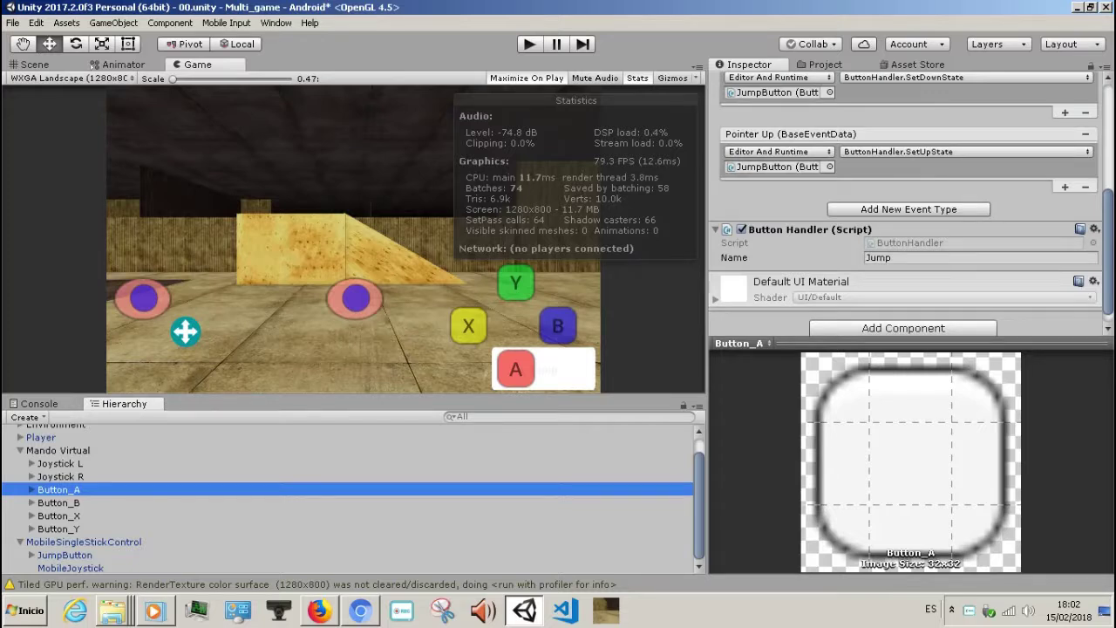
{"action": "left_click", "coordinate": [59, 502]}
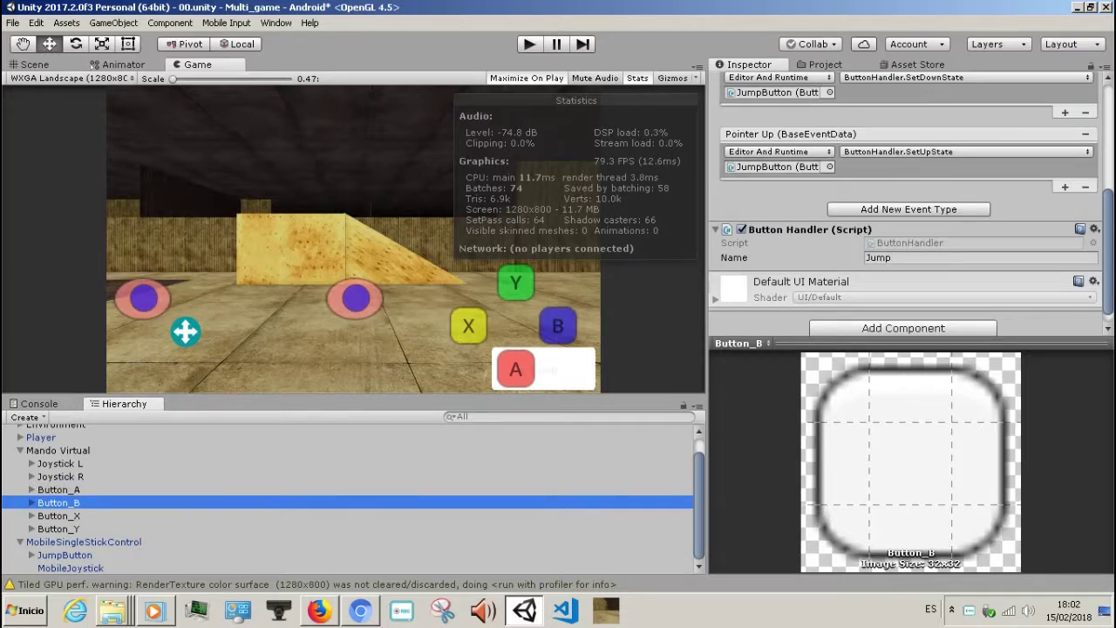
{"action": "left_click", "coordinate": [880, 257]}
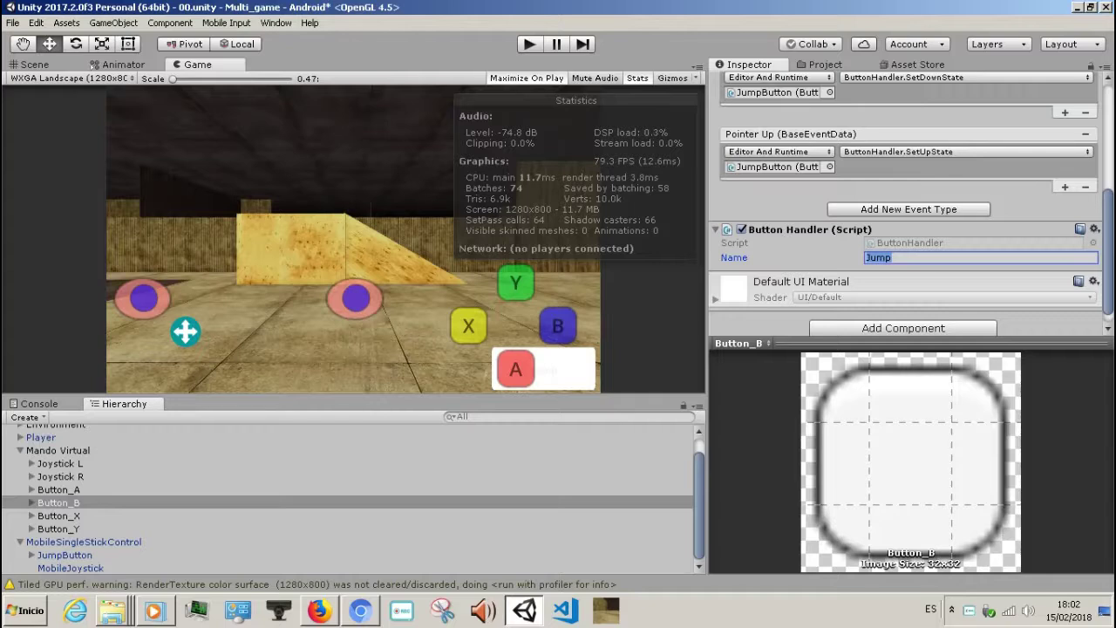
{"action": "type", "text": "F"}
{"action": "type", "text": "ire 1"}
{"action": "left_click", "coordinate": [37, 22]}
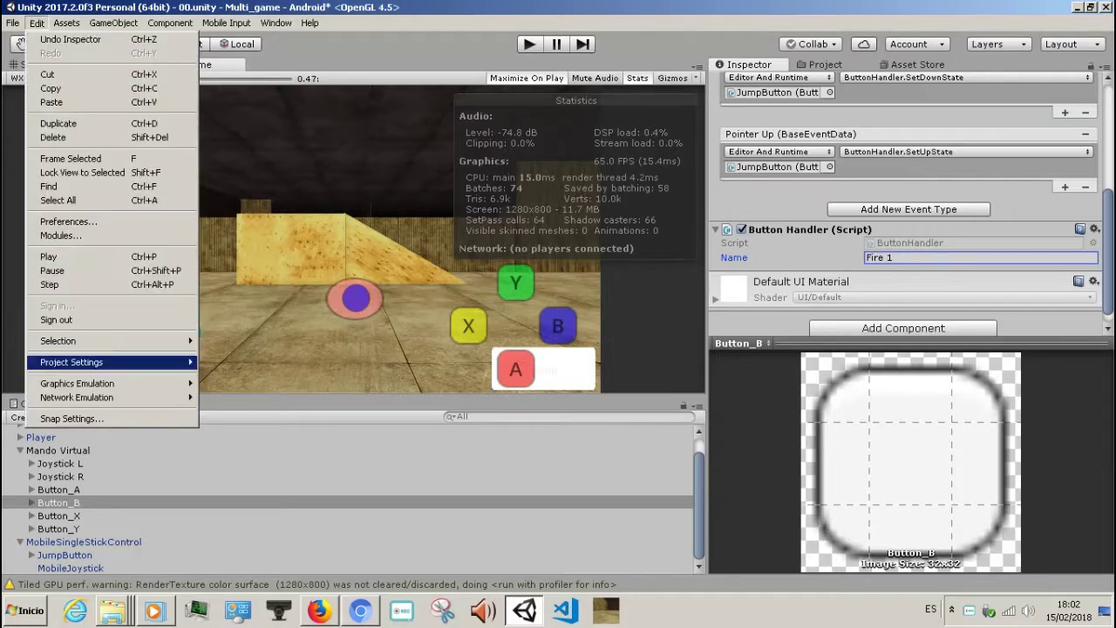
- In Input settings, collapse Jump and expand the Fire1 axis, then select Button_B
{"action": "mouse_move", "coordinate": [71, 362]}
{"action": "left_click", "coordinate": [220, 362]}
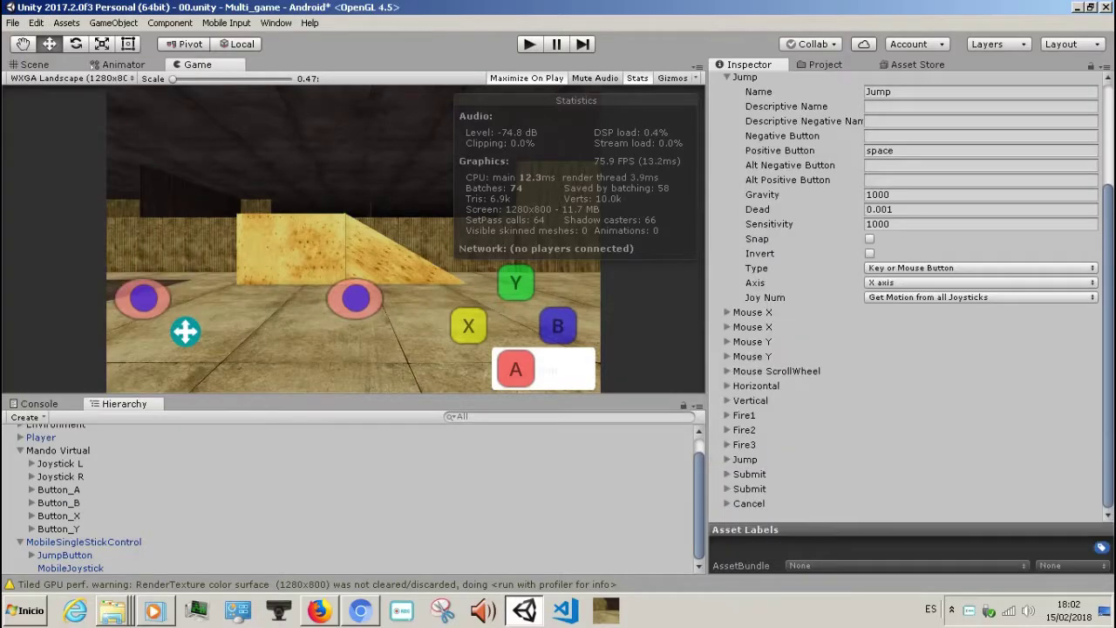
{"action": "left_click", "coordinate": [744, 174]}
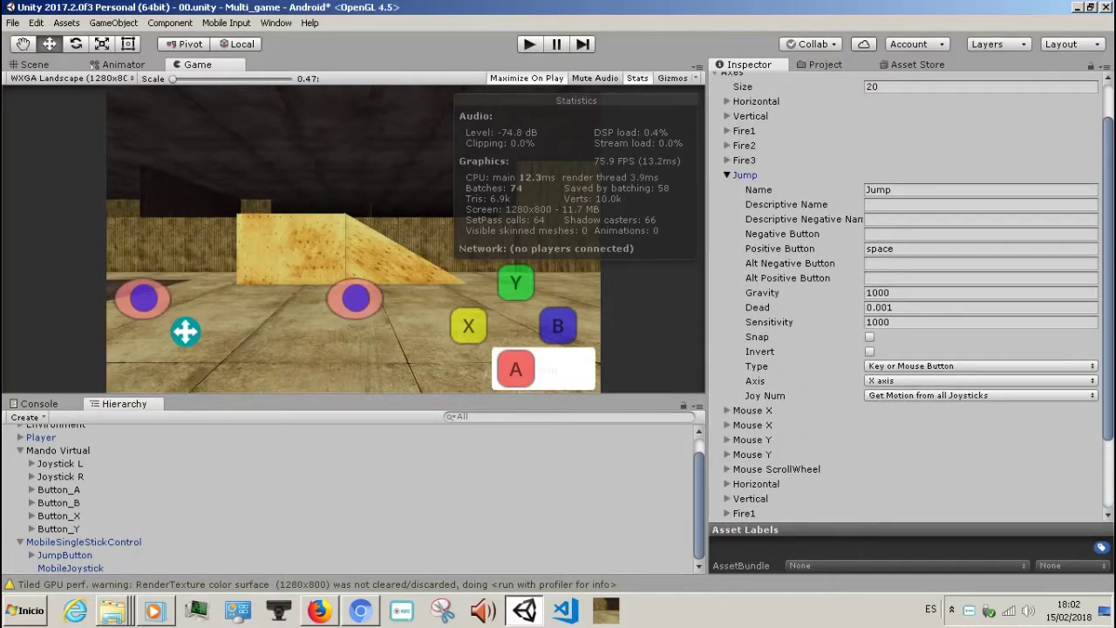
{"action": "left_click", "coordinate": [744, 177]}
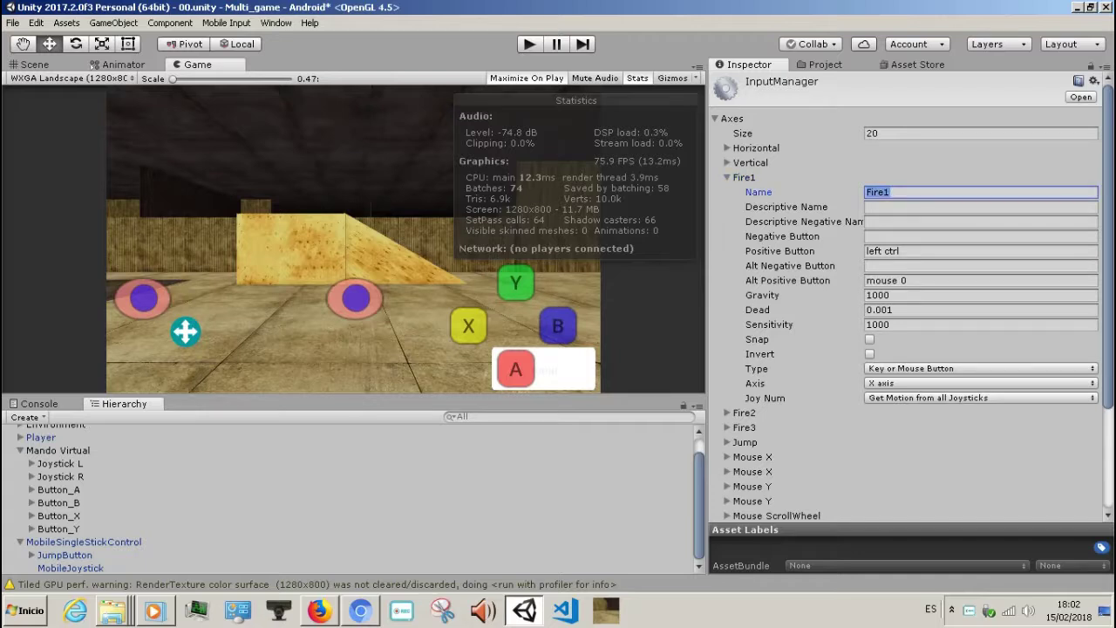
{"action": "left_click", "coordinate": [58, 489]}
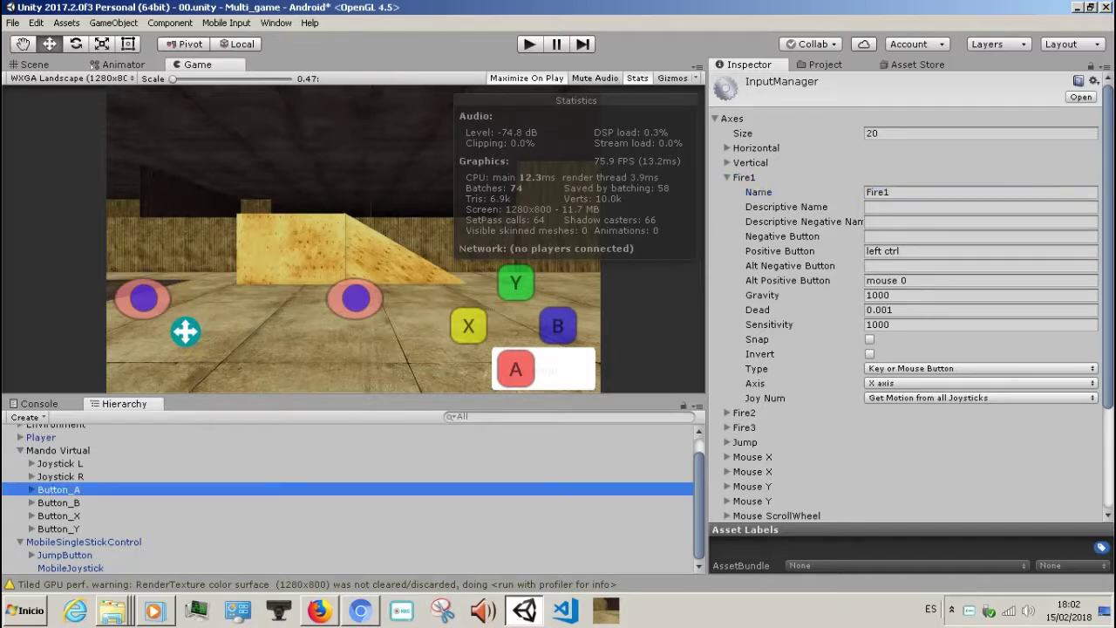
{"action": "left_click", "coordinate": [59, 502]}
- Name Button_B's Button Handler Fire1 and Button_X's Button Handler Fire2
{"action": "scroll", "coordinate": [906, 201], "scroll_direction": "down", "scroll_amount": 3}
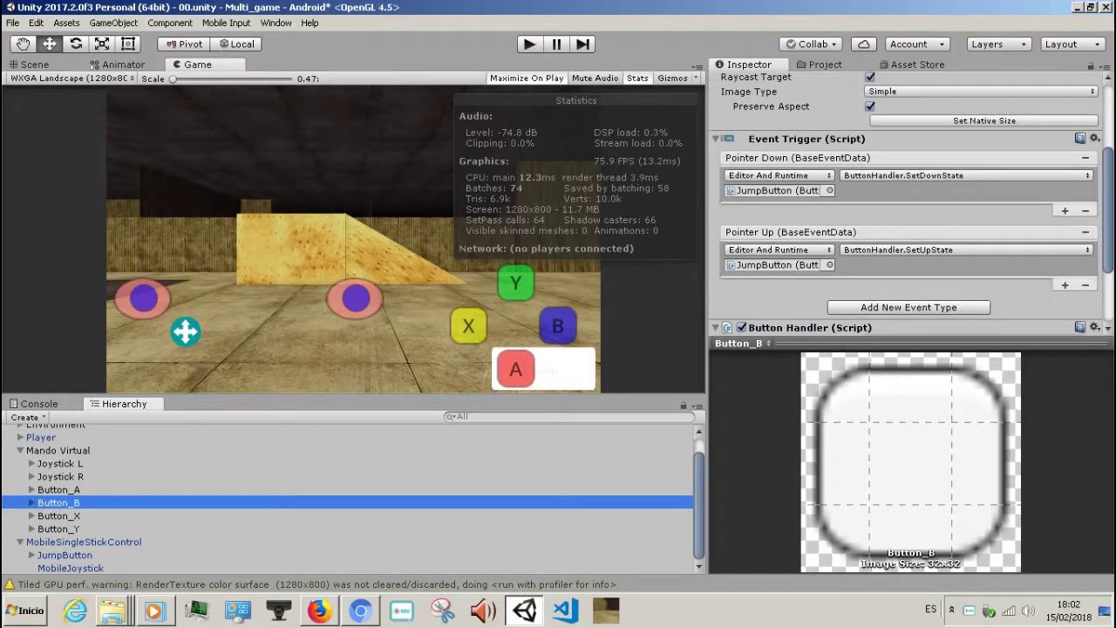
{"action": "scroll", "coordinate": [906, 200], "scroll_direction": "down", "scroll_amount": 3}
{"action": "left_click", "coordinate": [924, 257]}
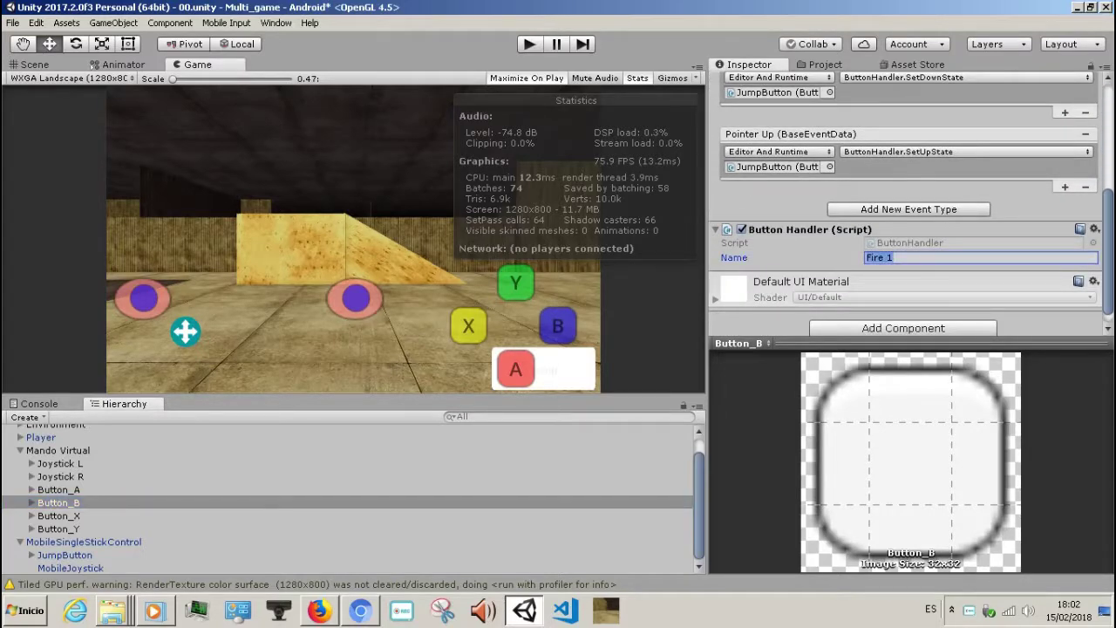
{"action": "type", "text": "Fire1"}
{"action": "left_click", "coordinate": [58, 515]}
{"action": "left_click", "coordinate": [880, 257]}
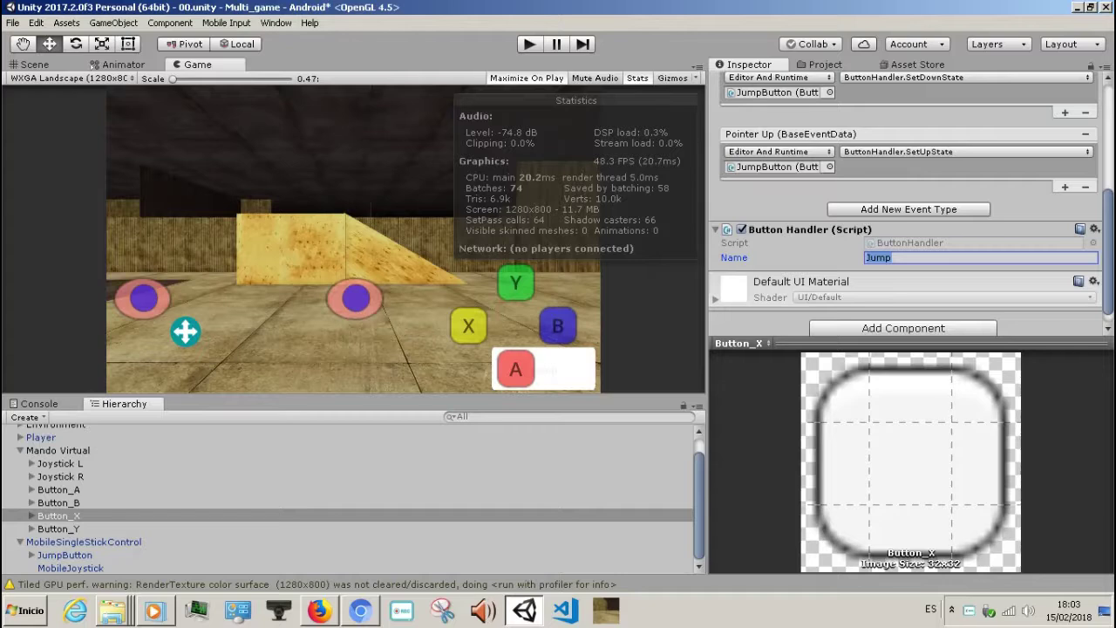
{"action": "type", "text": "Fire1"}
{"action": "key", "text": "BackSpace"}
{"action": "type", "text": "2"}
- Name Button_Y's Button Handler Fire3 and confirm it
{"action": "left_click", "coordinate": [59, 528]}
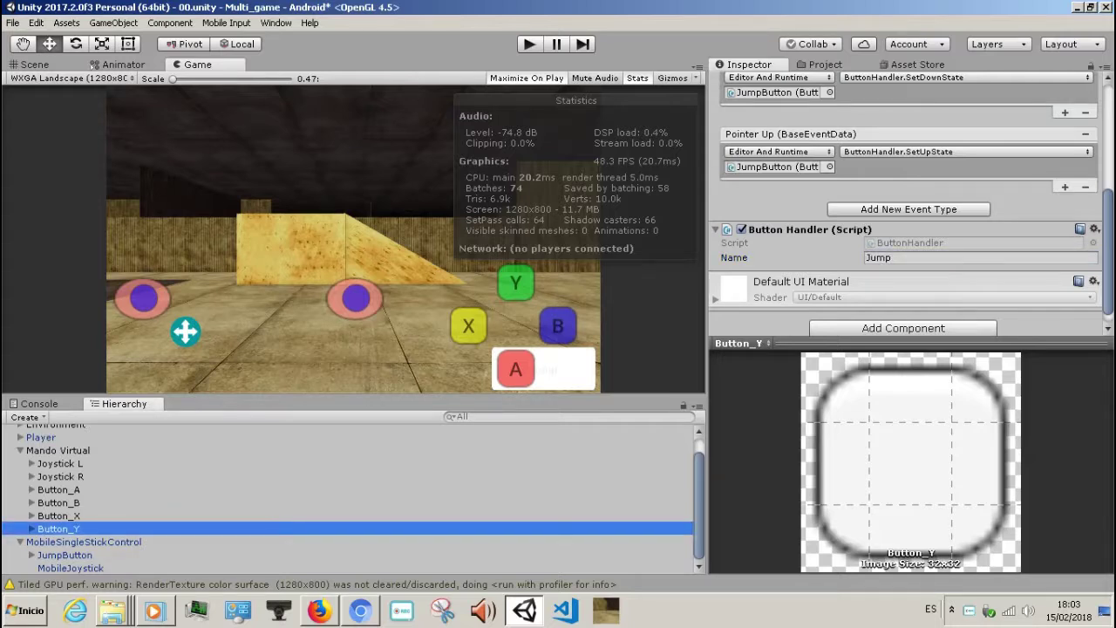
{"action": "left_click", "coordinate": [980, 257]}
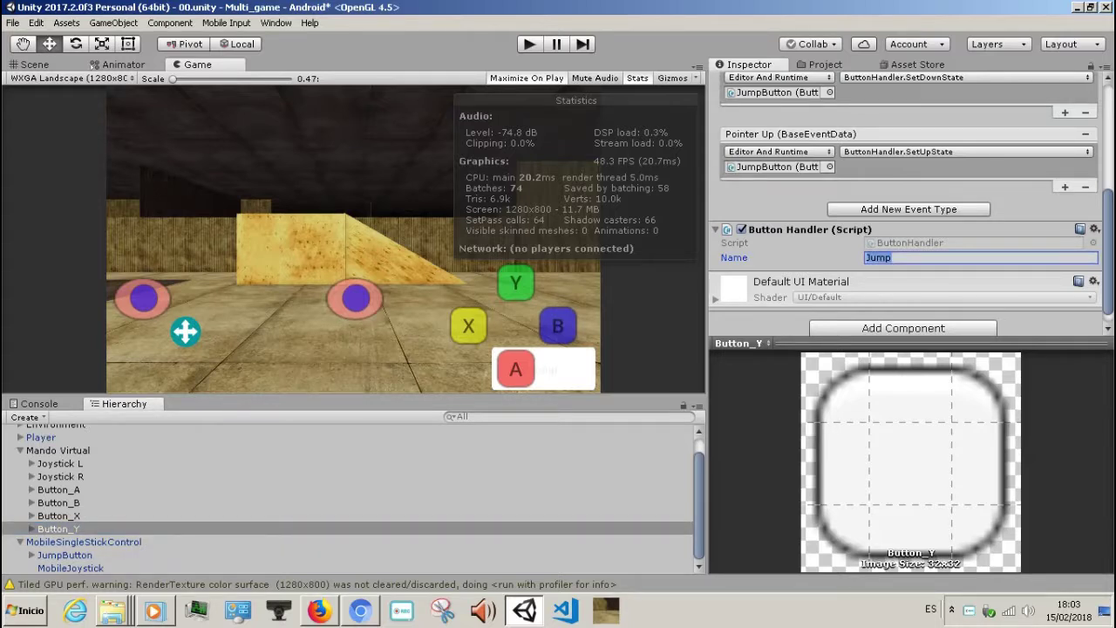
{"action": "type", "text": "Fire1"}
{"action": "key", "text": "BackSpace"}
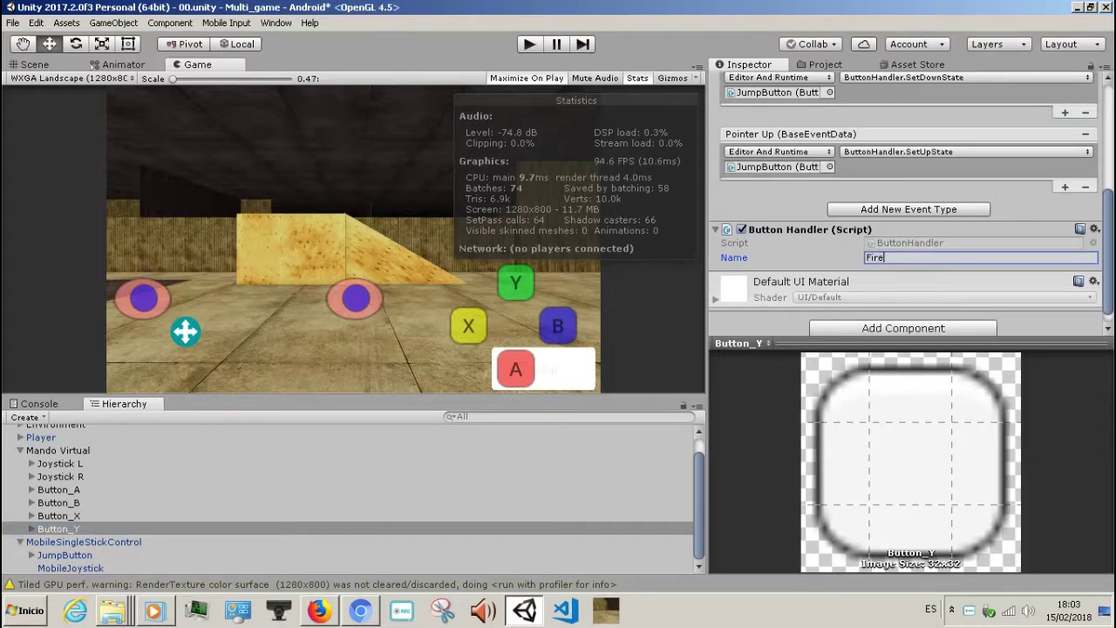
{"action": "type", "text": "3"}
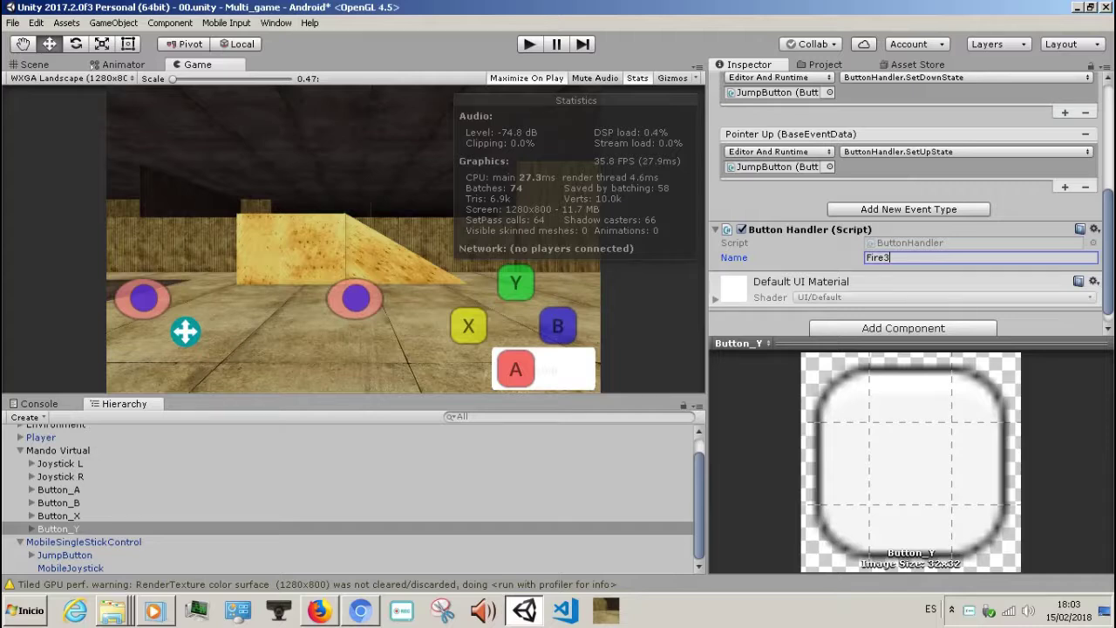
{"action": "key", "text": "Return"}
- Copy MobileSingleStickControl's Mobile Control Rig component and paste it as new onto Mando Virtual
{"action": "left_click", "coordinate": [83, 484]}
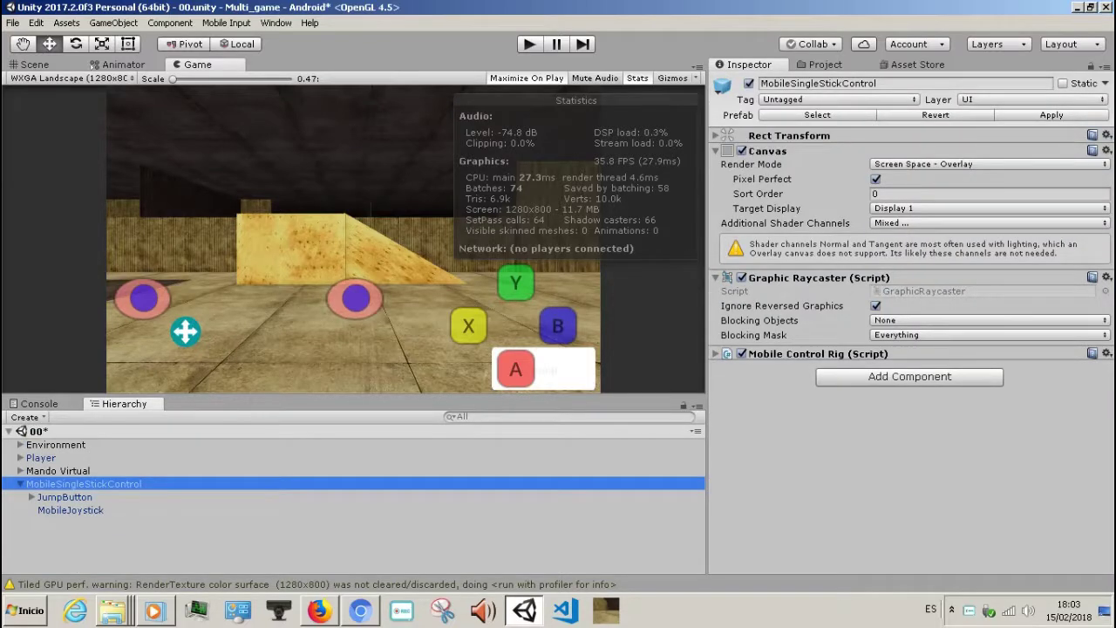
{"action": "left_click", "coordinate": [818, 353]}
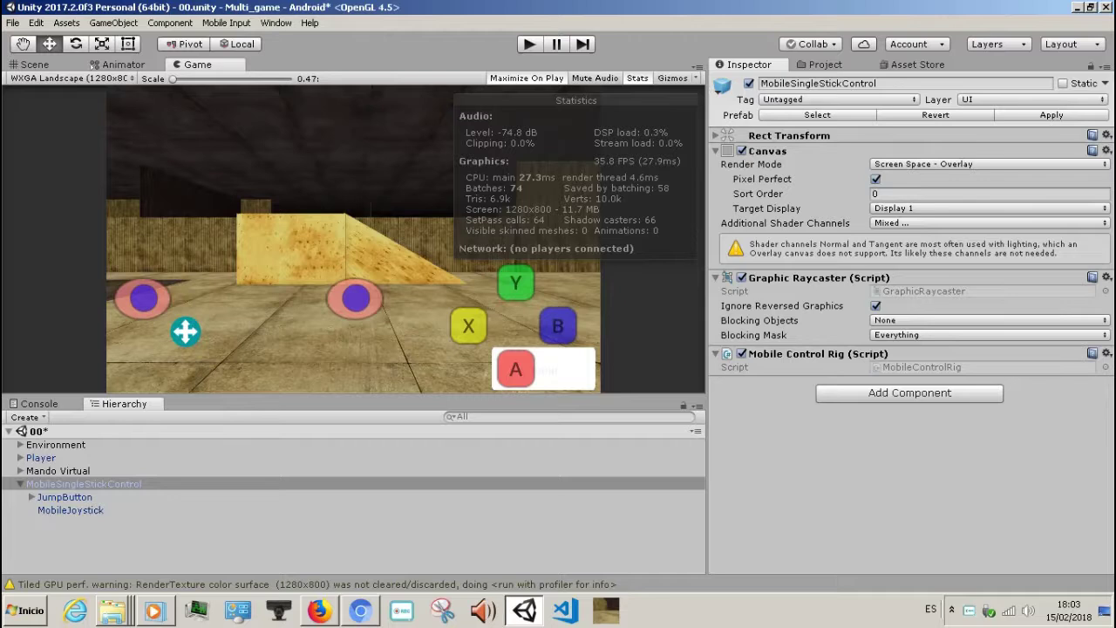
{"action": "left_click", "coordinate": [1105, 354]}
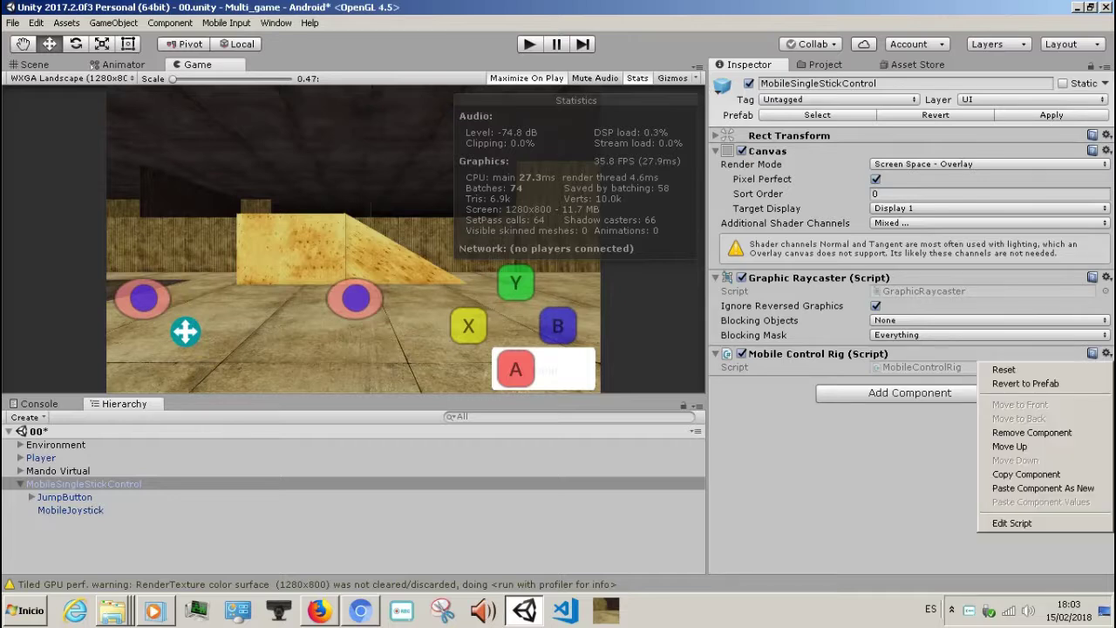
{"action": "left_click", "coordinate": [1025, 473]}
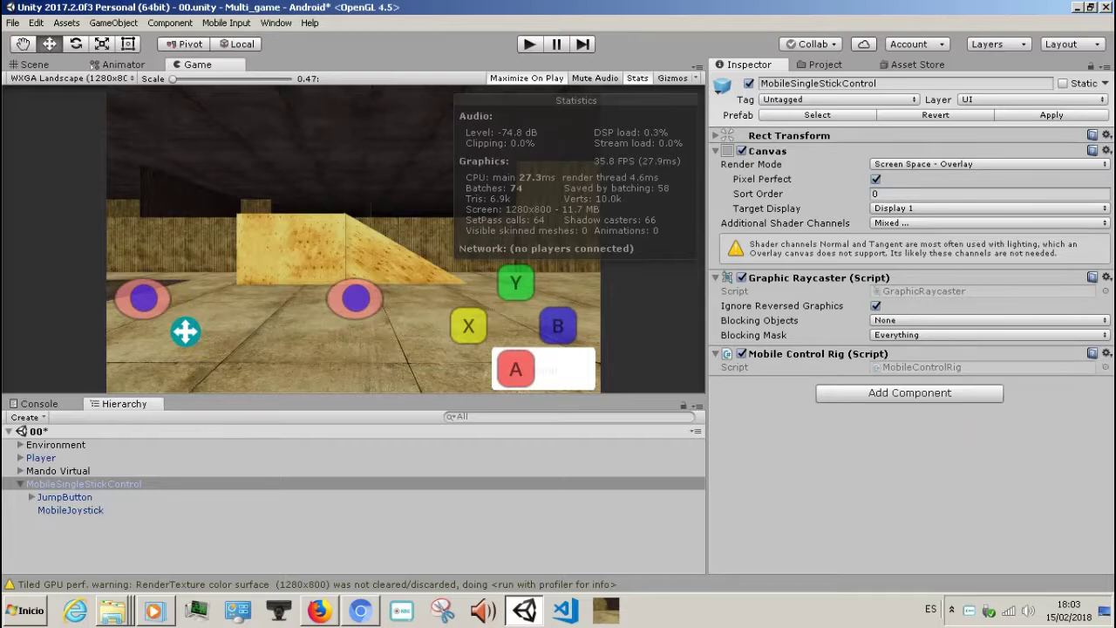
{"action": "left_click", "coordinate": [58, 471]}
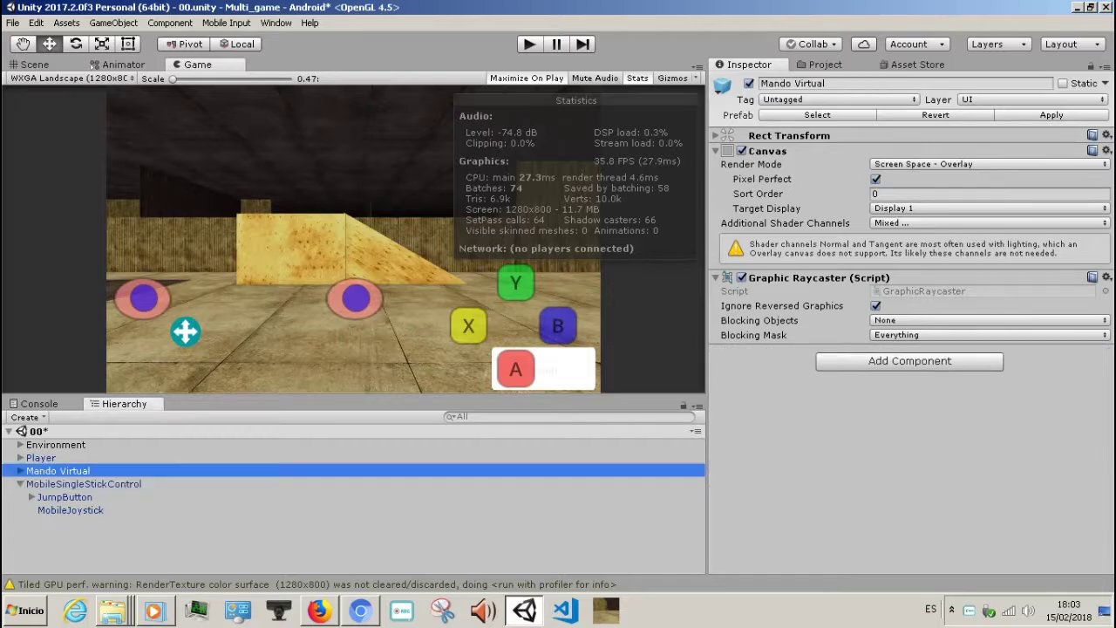
{"action": "left_click", "coordinate": [1105, 150]}
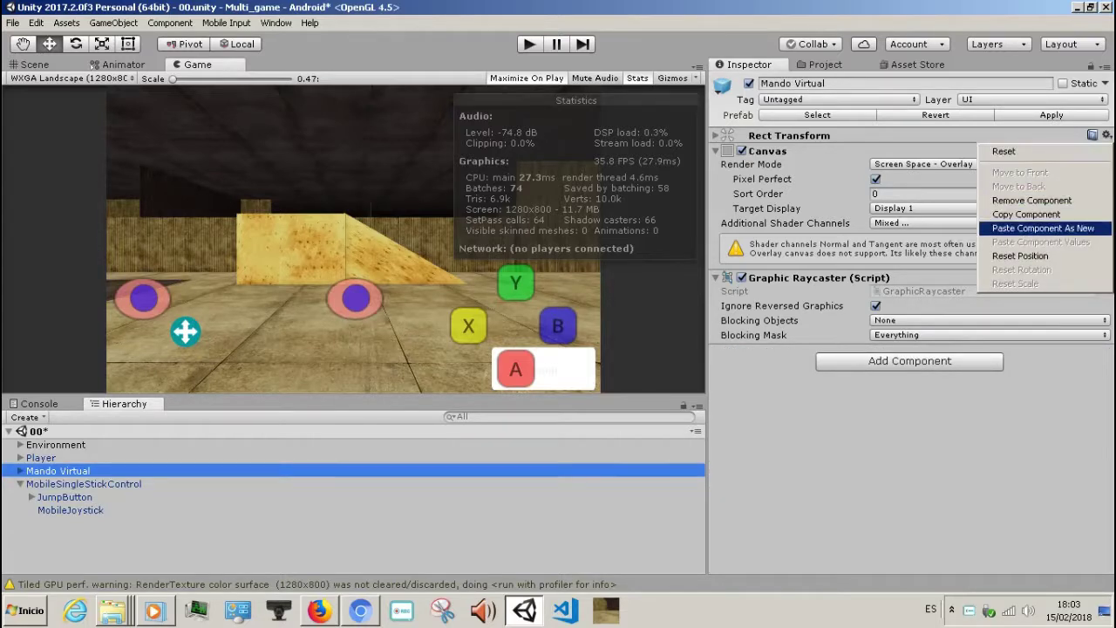
{"action": "left_click", "coordinate": [1038, 225]}
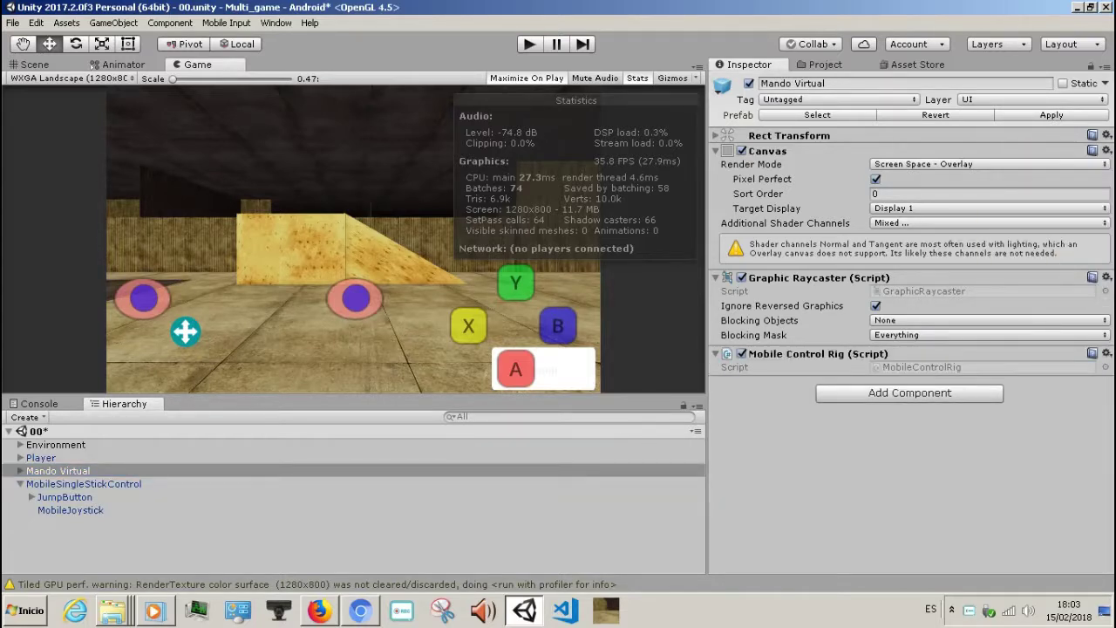
{"action": "left_click", "coordinate": [64, 497]}
{"action": "left_click", "coordinate": [84, 484]}
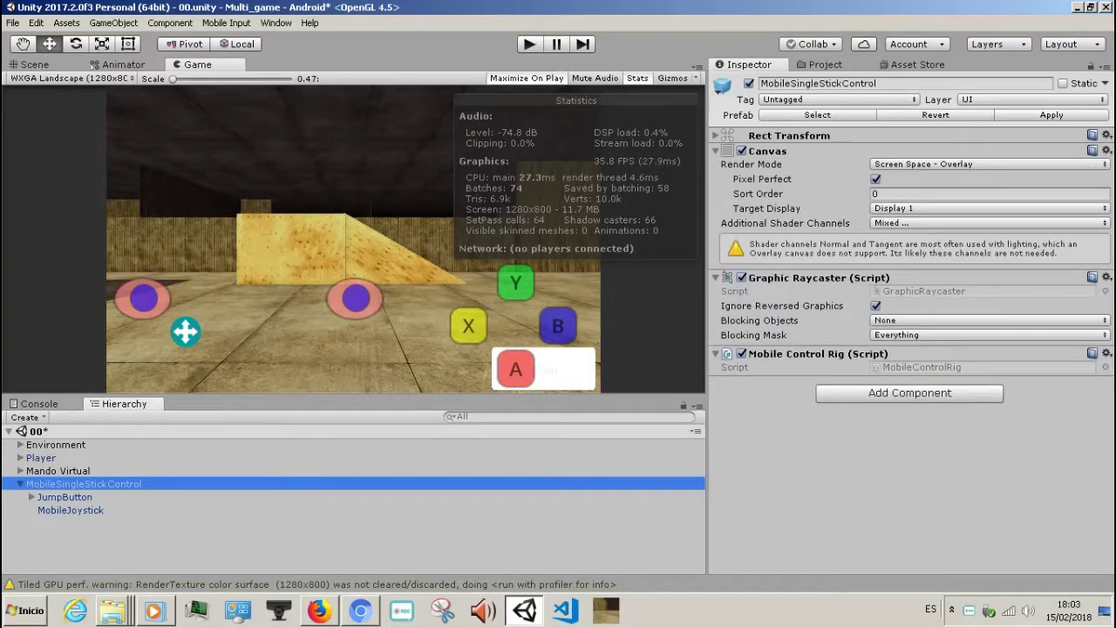
- Delete MobileSingleStickControl from the scene and browse the top-level Assets folder
{"action": "key", "text": "Delete"}
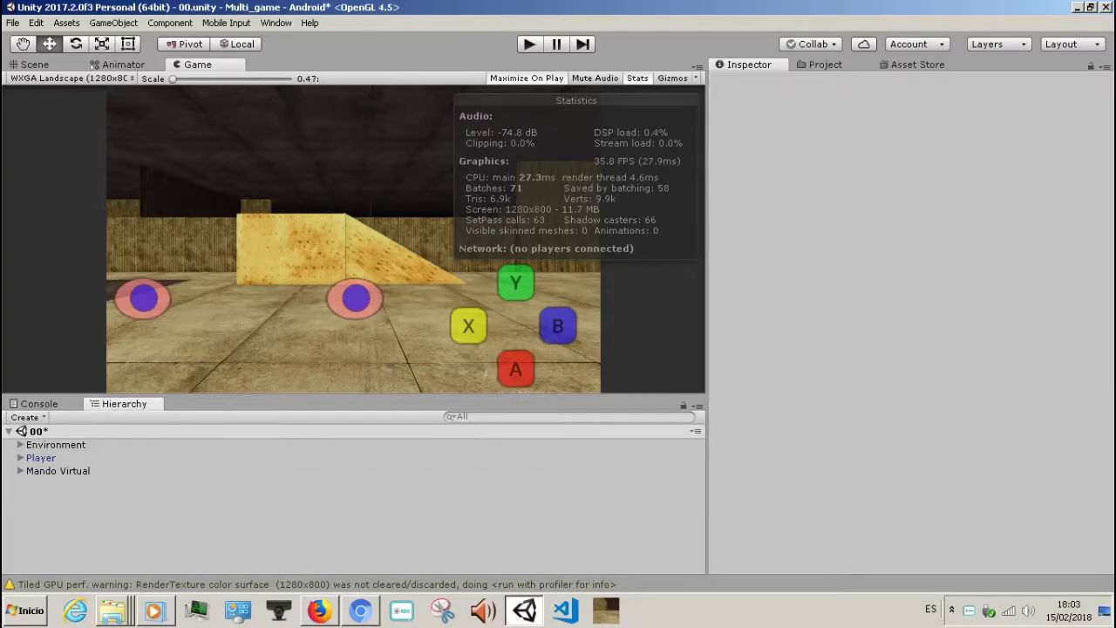
{"action": "left_click", "coordinate": [824, 64]}
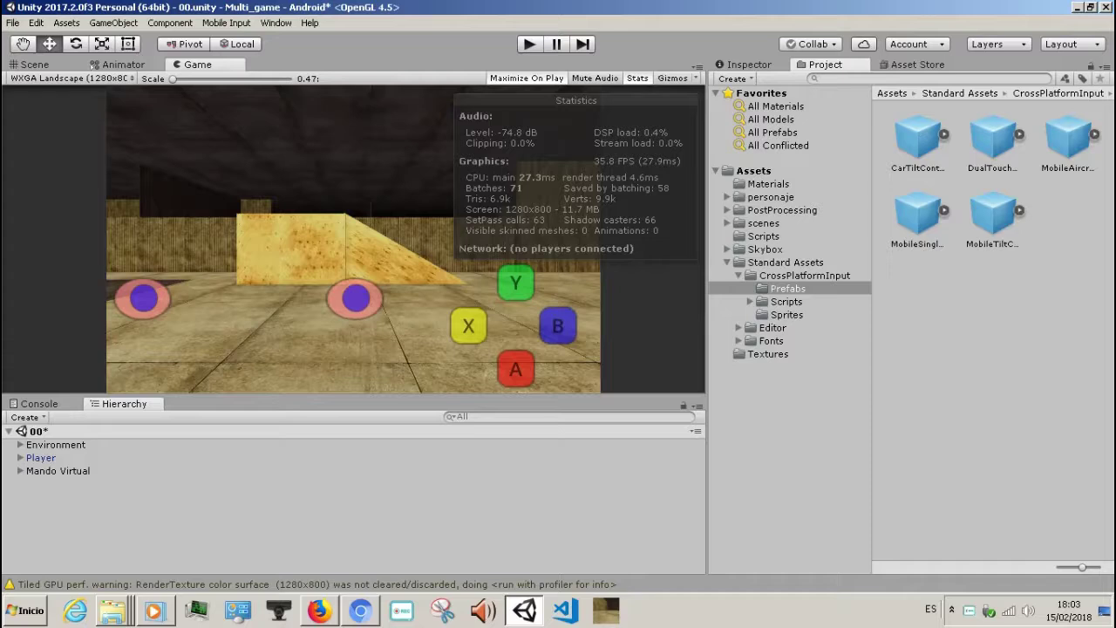
{"action": "left_click", "coordinate": [891, 94]}
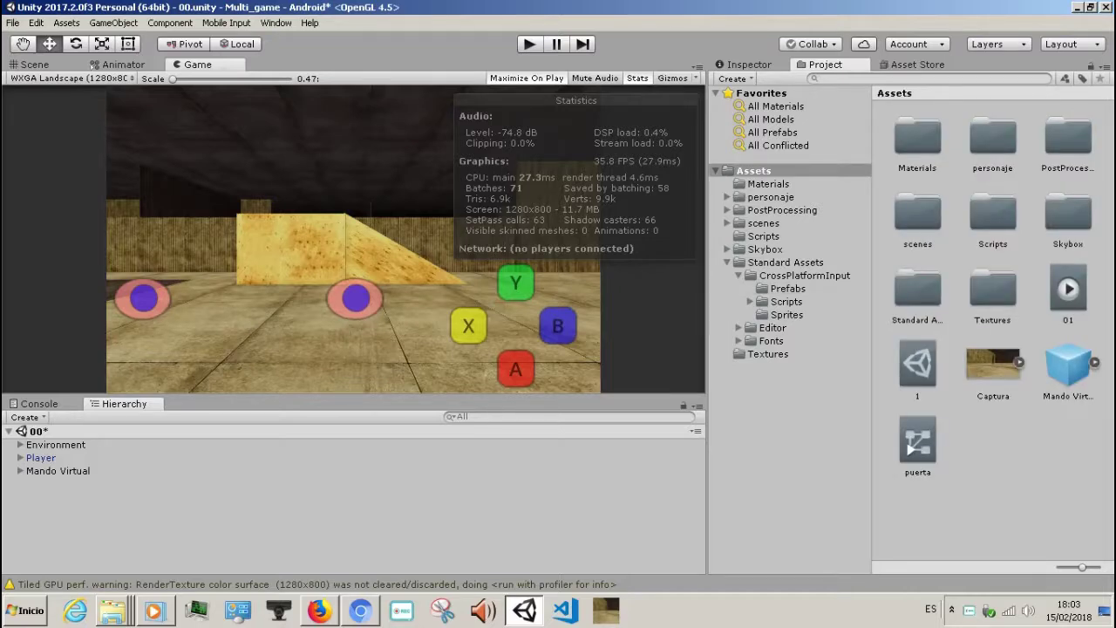
{"action": "left_click", "coordinate": [58, 471]}
- Update the virtual gamepad prefab asset with the edited Mando Virtual object
{"action": "left_click", "coordinate": [1067, 370]}
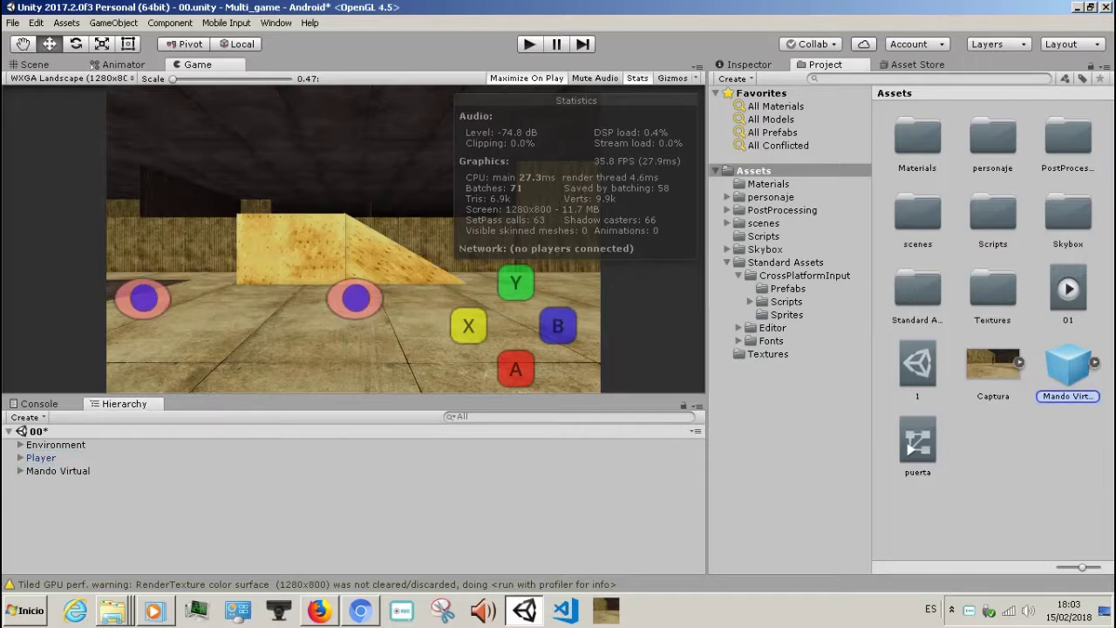
{"action": "left_click_drag", "start_coordinate": [1068, 370], "coordinate": [1067, 370]}
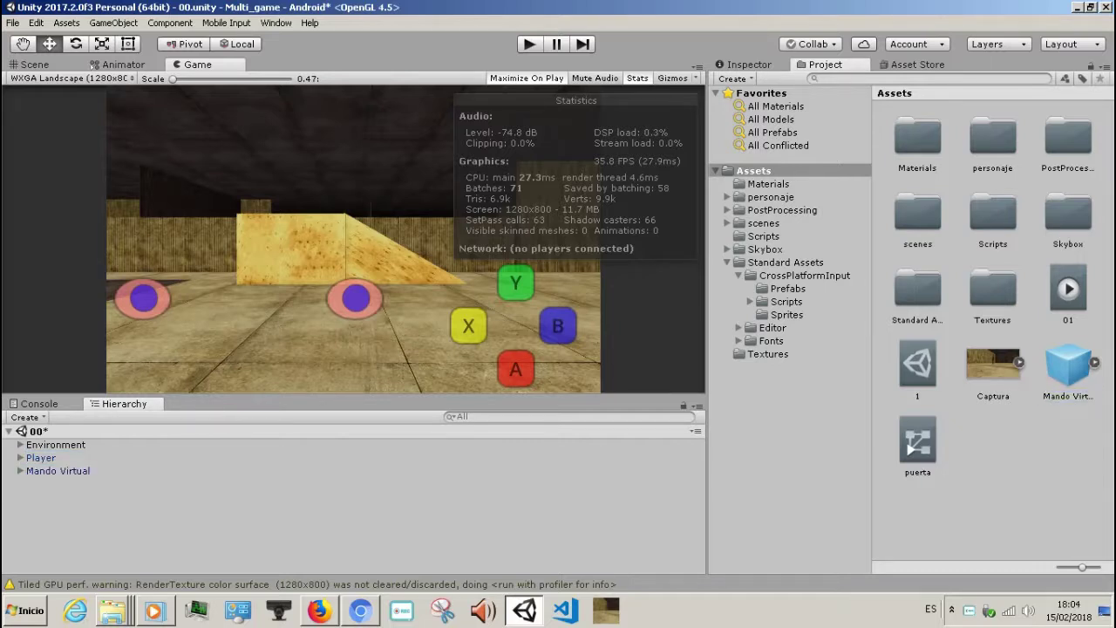
{"action": "left_click", "coordinate": [57, 471]}
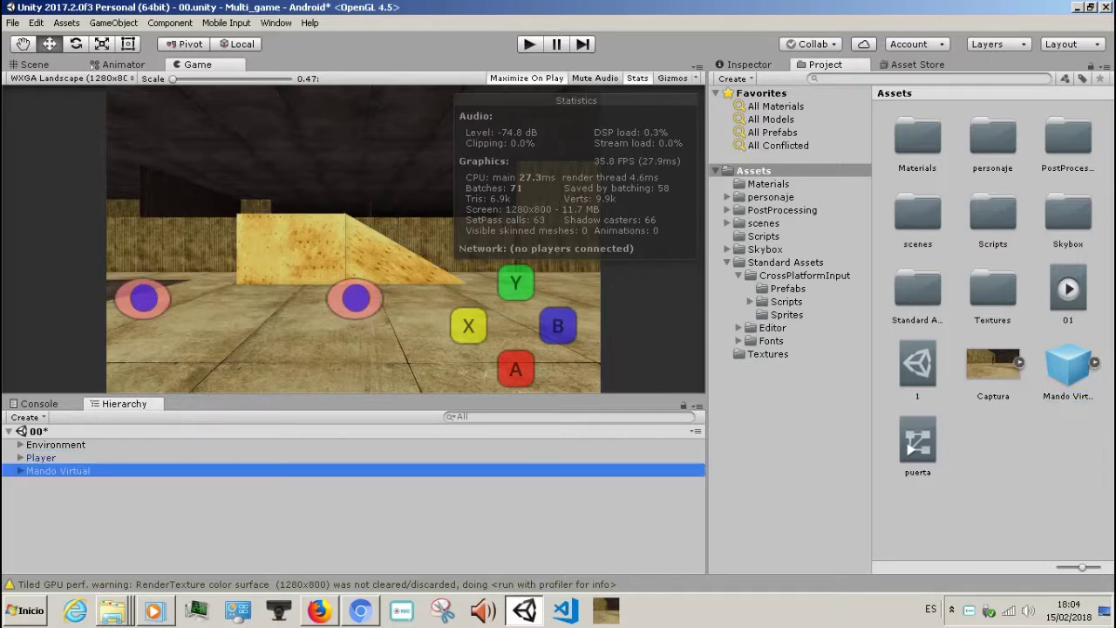
{"action": "left_click", "coordinate": [749, 64]}
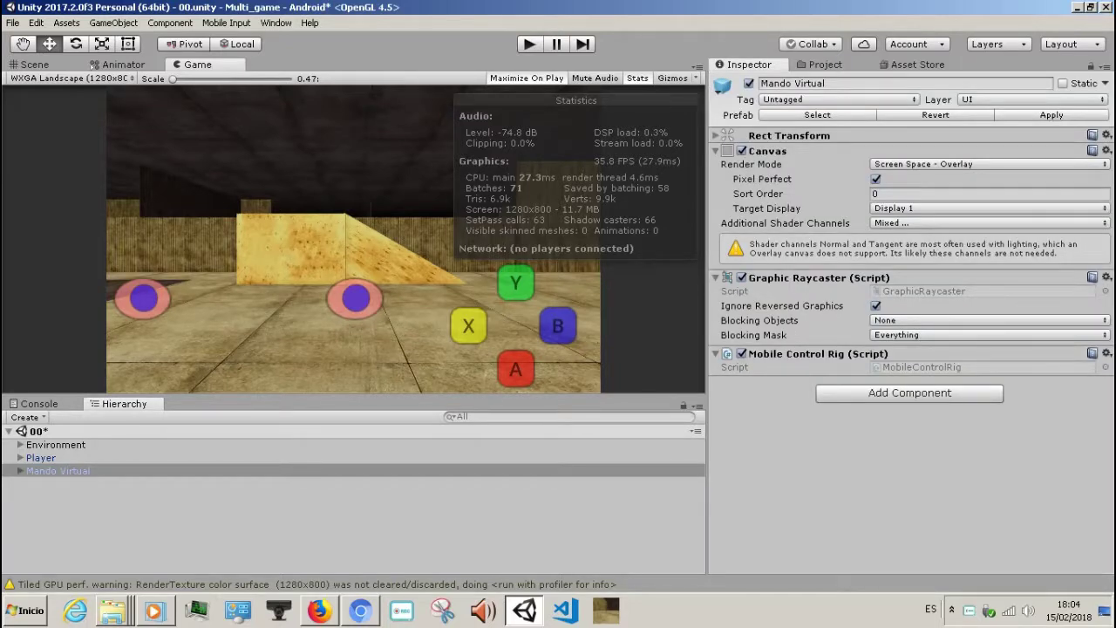
- Save scene 00 from its Hierarchy context menu
{"action": "left_click", "coordinate": [56, 445]}
{"action": "left_click", "coordinate": [38, 431]}
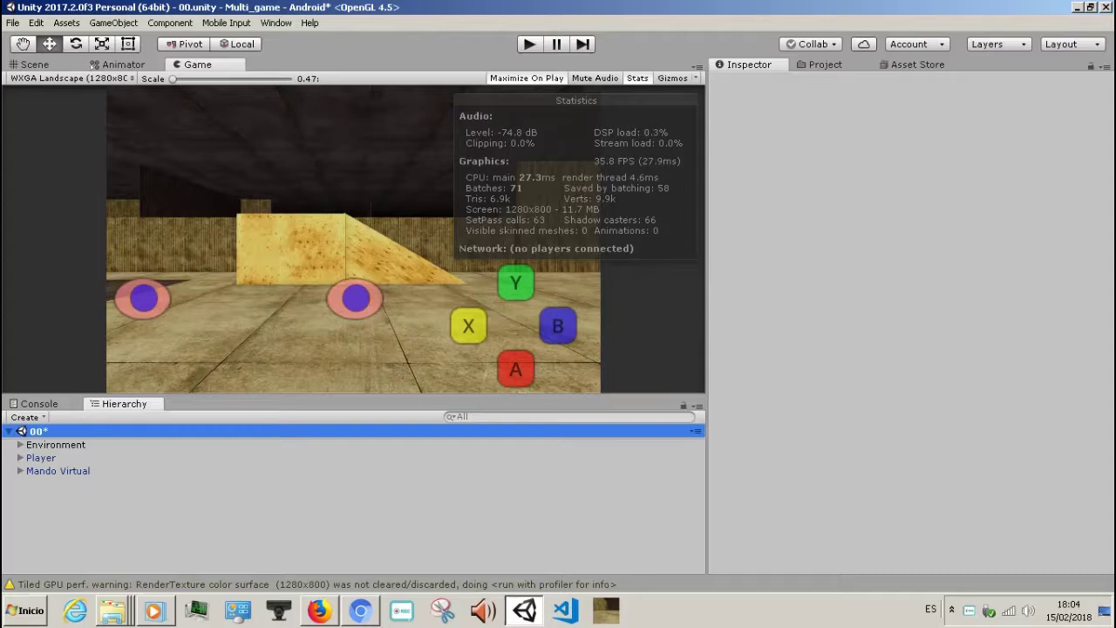
{"action": "right_click", "coordinate": [102, 429]}
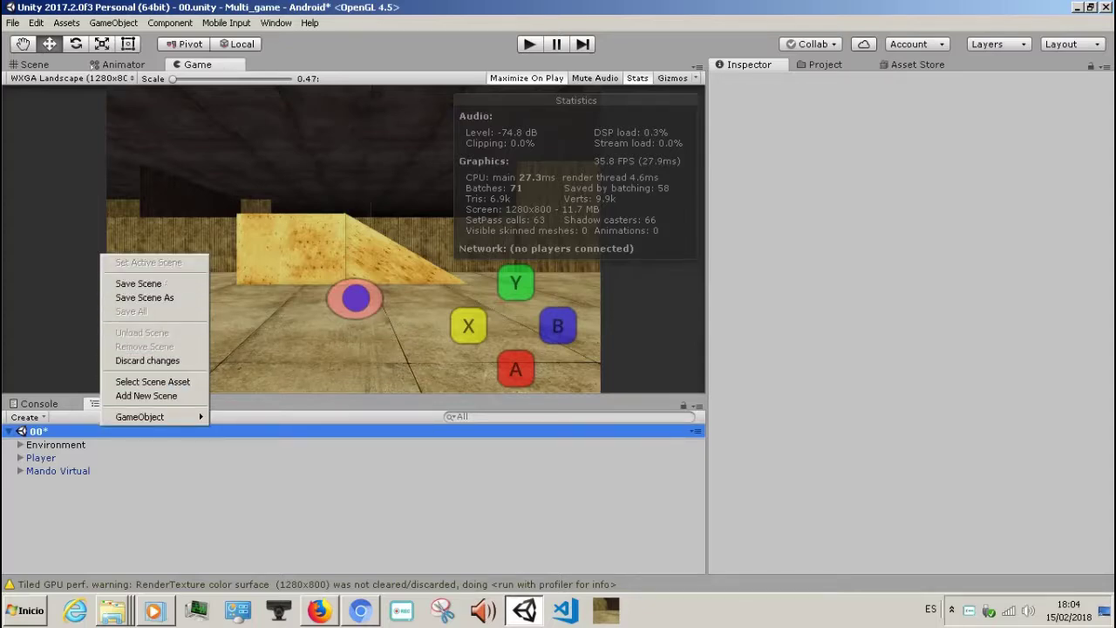
{"action": "left_click", "coordinate": [138, 283]}
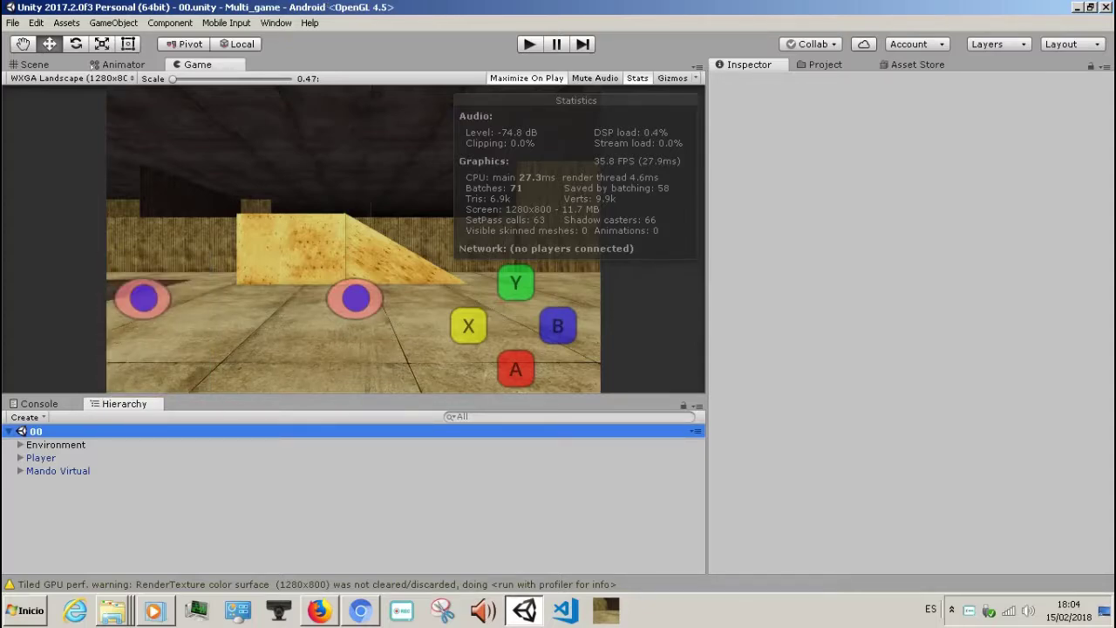
- Expand Mando Virtual to list Joystick L, Joystick R and Button_A–Button_Y, then select Player
{"action": "key", "text": "ctrl+5"}
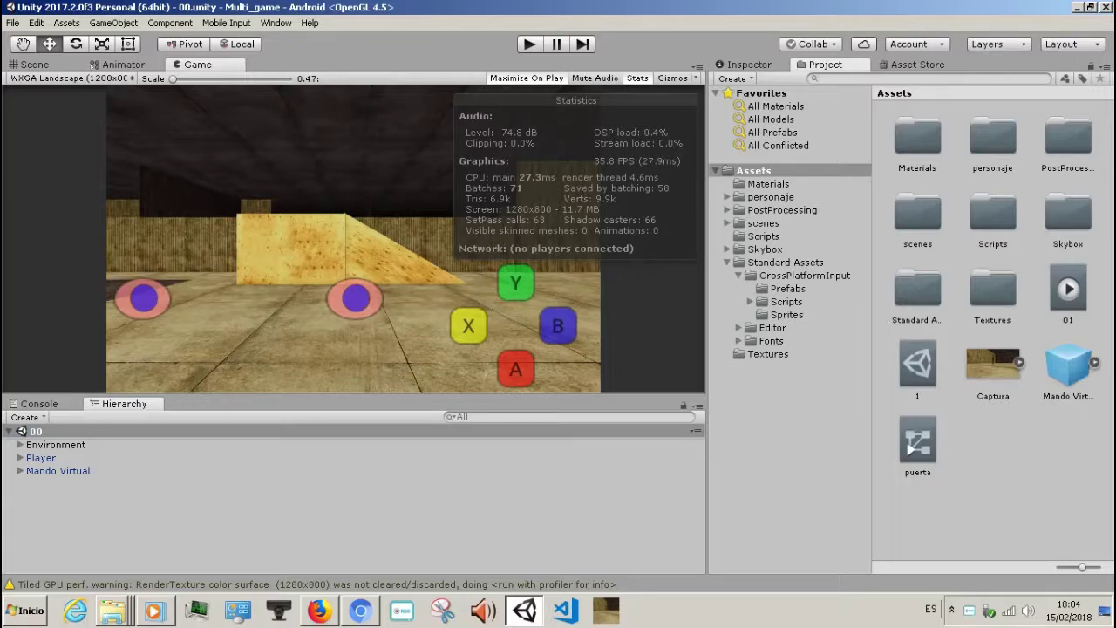
{"action": "left_click", "coordinate": [1069, 366]}
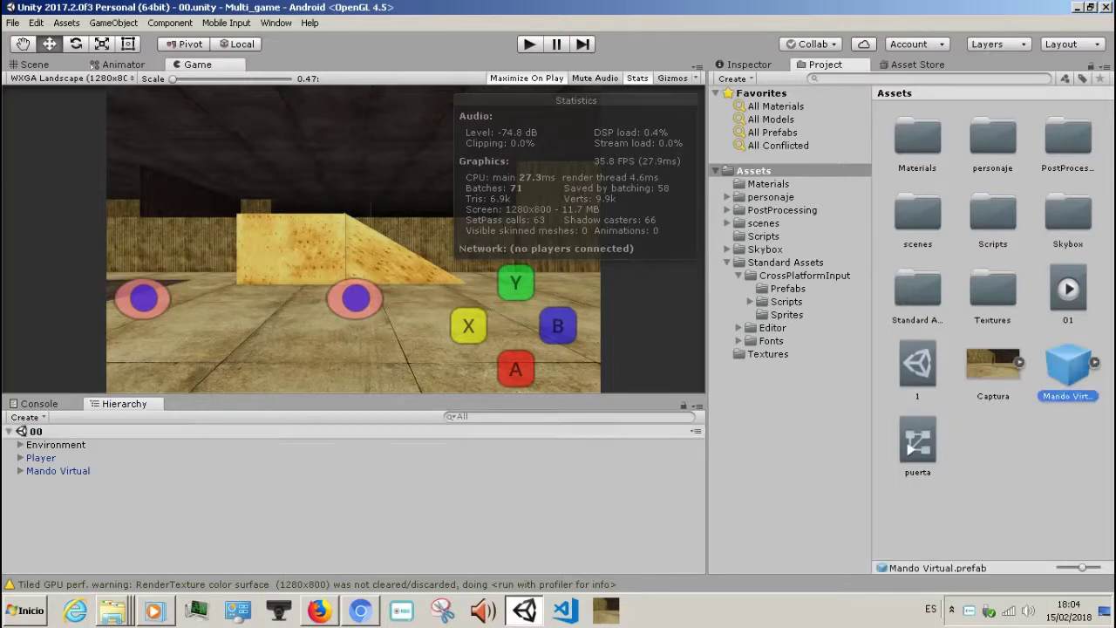
{"action": "left_click", "coordinate": [58, 471]}
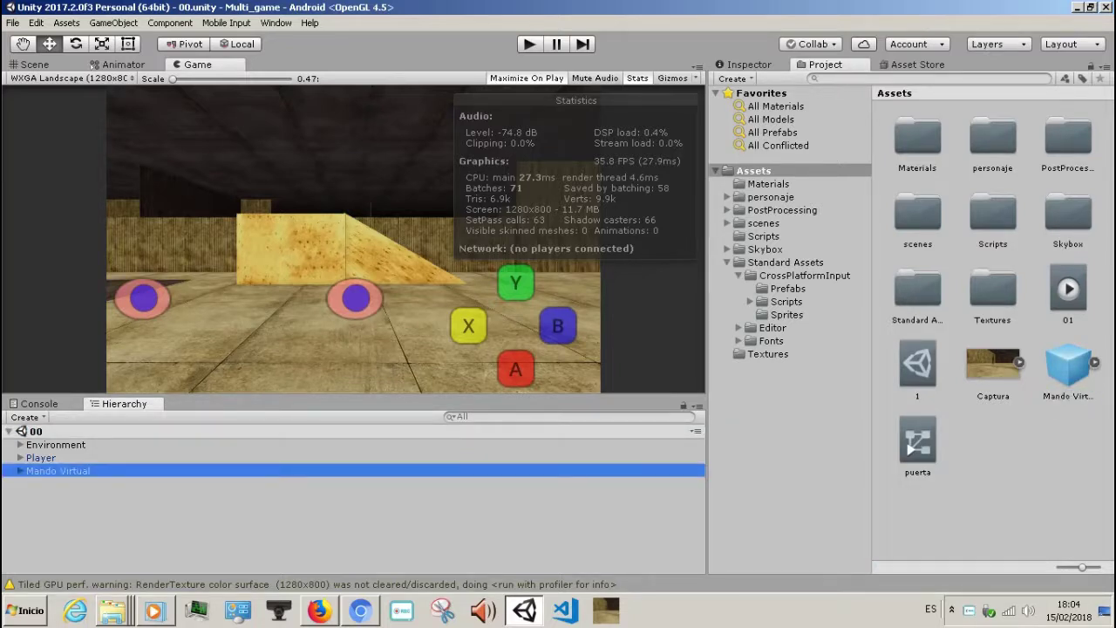
{"action": "key", "text": "Right"}
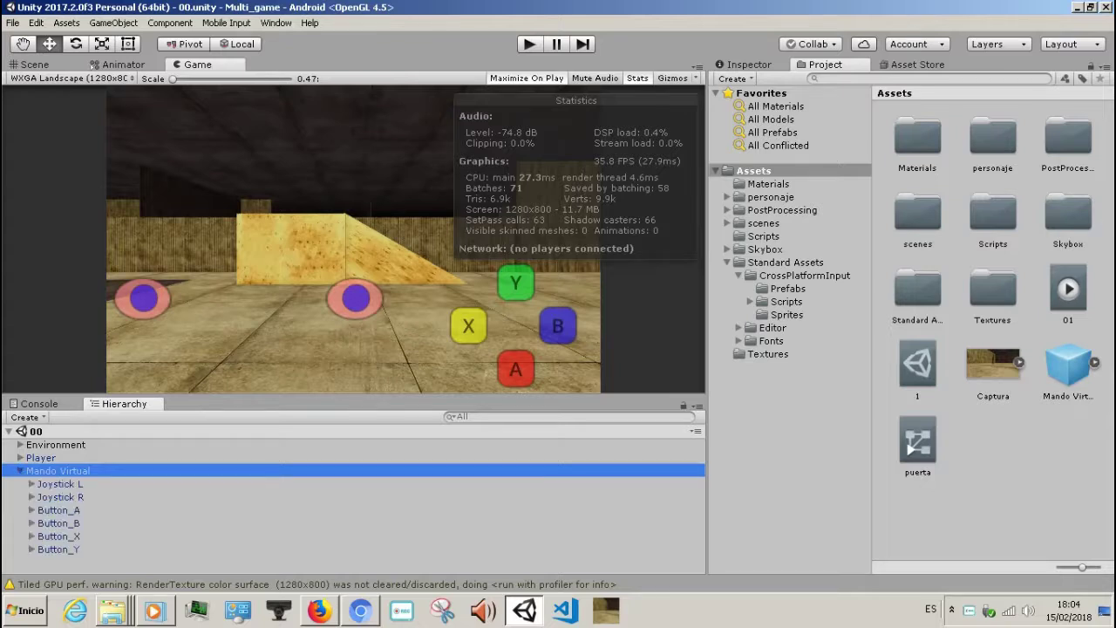
{"action": "left_click", "coordinate": [40, 458]}
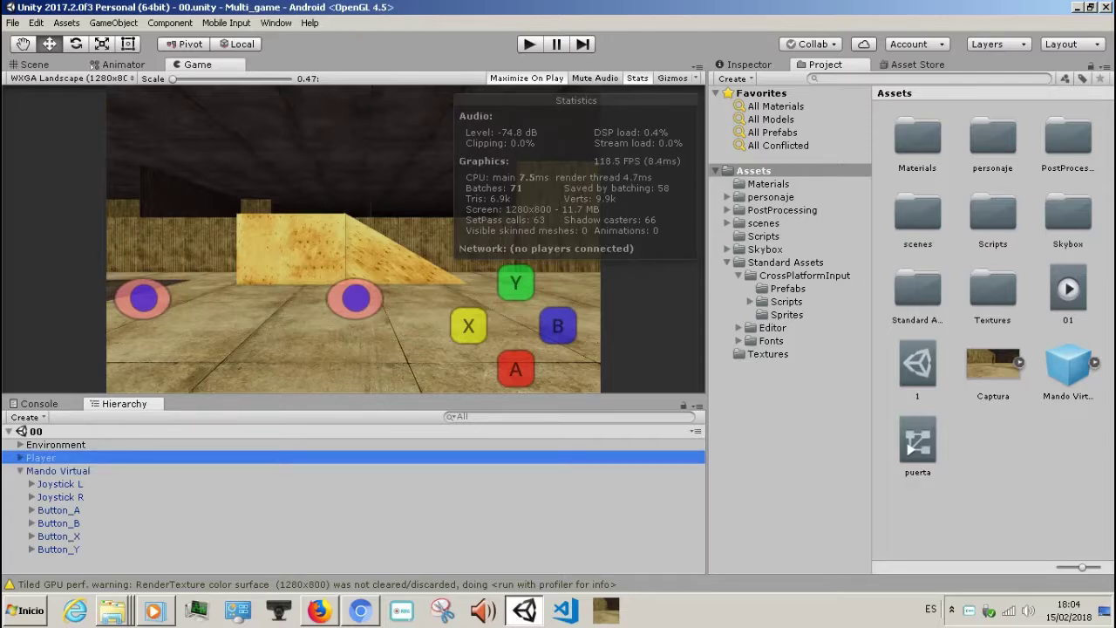
- Open PlayerController.cs in MonoDevelop and scroll up to its using statements at line 1
{"action": "left_click", "coordinate": [748, 64]}
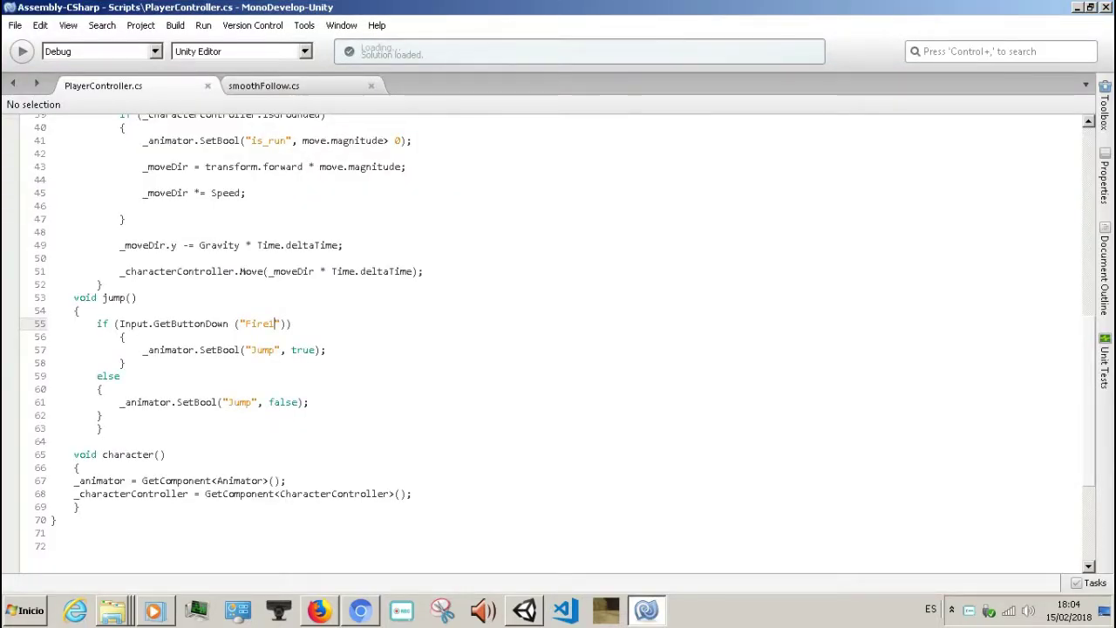
{"action": "scroll", "coordinate": [558, 340], "scroll_direction": "up", "scroll_amount": 3}
{"action": "scroll", "coordinate": [558, 340], "scroll_direction": "up", "scroll_amount": 9}
{"action": "scroll", "coordinate": [558, 340], "scroll_direction": "up", "scroll_amount": 2}
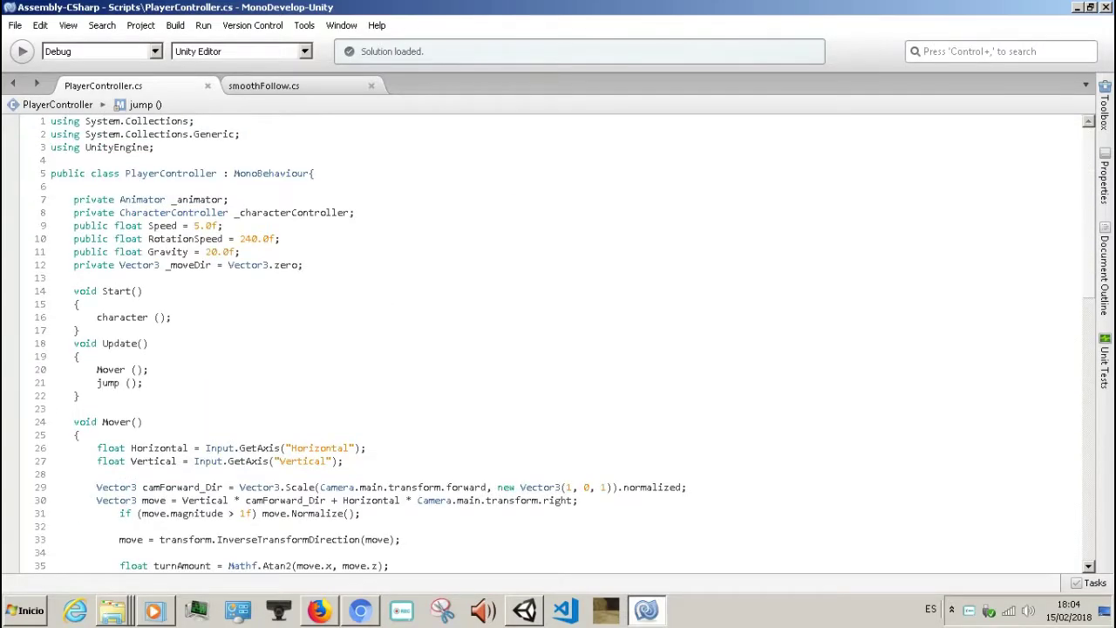
- Add 'using UnityStandardAssets.CrossPlatformInput;' below the UnityEngine import, followed by a blank line
{"action": "left_click", "coordinate": [154, 146]}
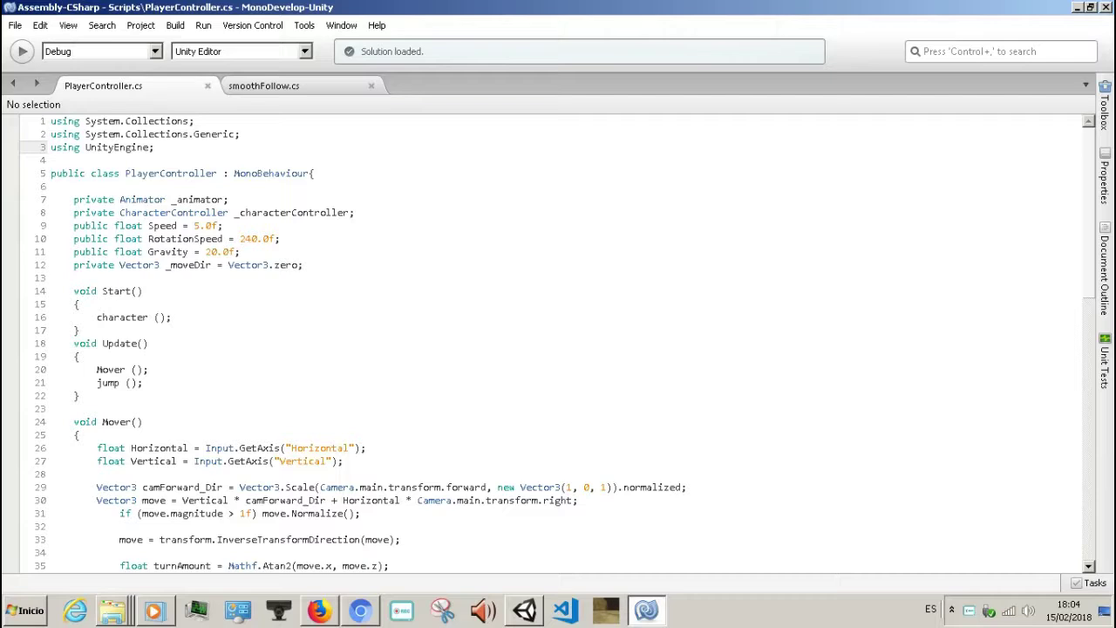
{"action": "key", "text": "Return"}
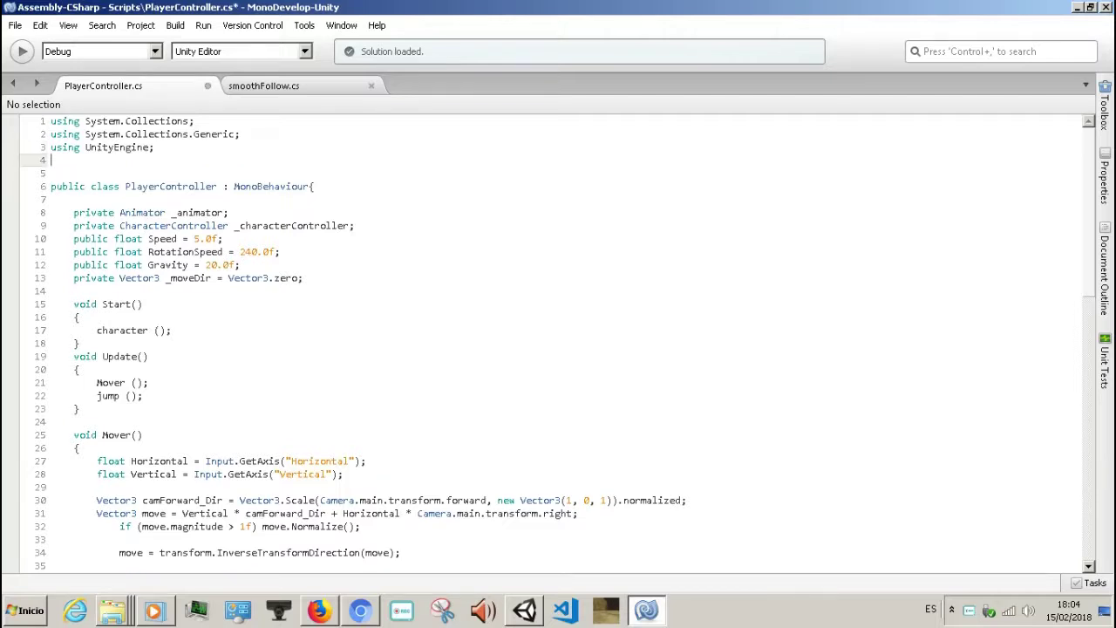
{"action": "type", "text": "use"}
{"action": "key", "text": "BackSpace"}
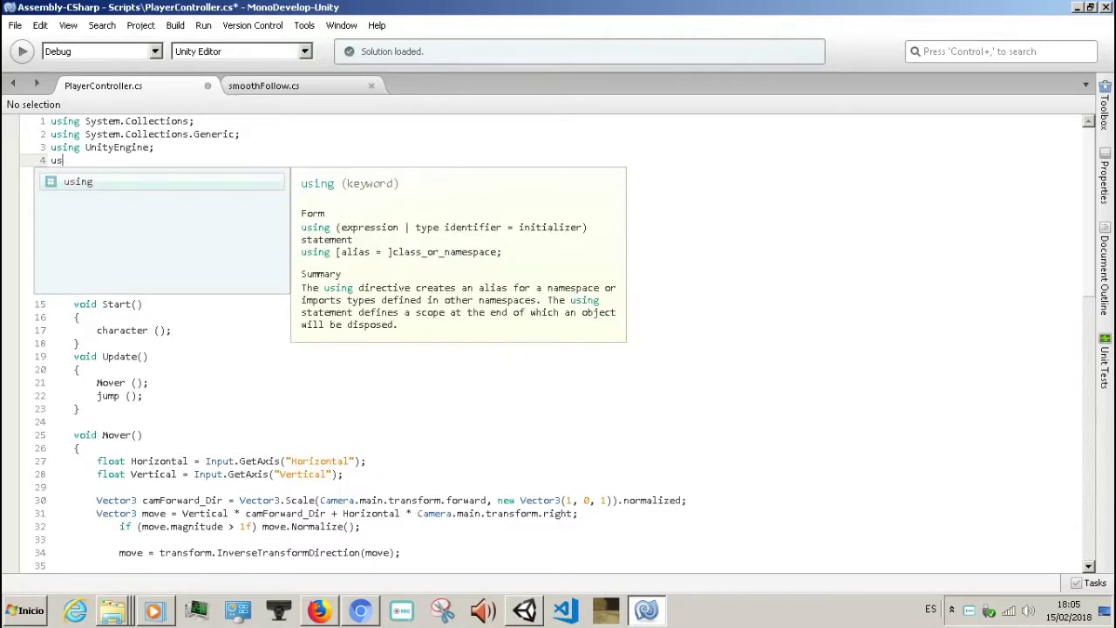
{"action": "type", "text": "i"}
{"action": "key", "text": "Return"}
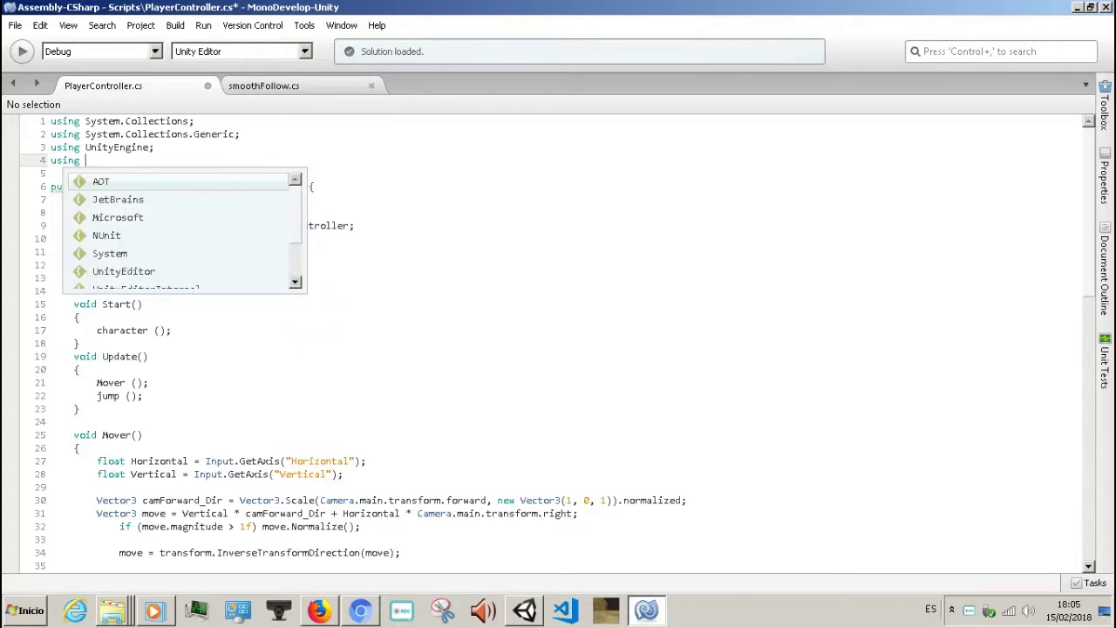
{"action": "type", "text": "s"}
{"action": "key", "text": "Down"}
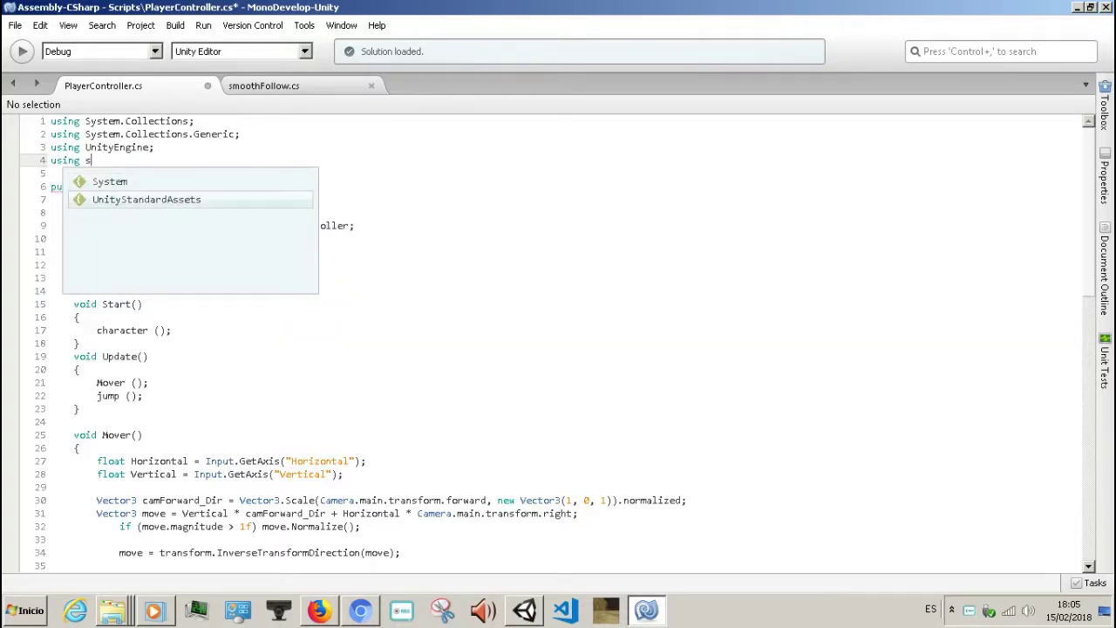
{"action": "key", "text": "Return"}
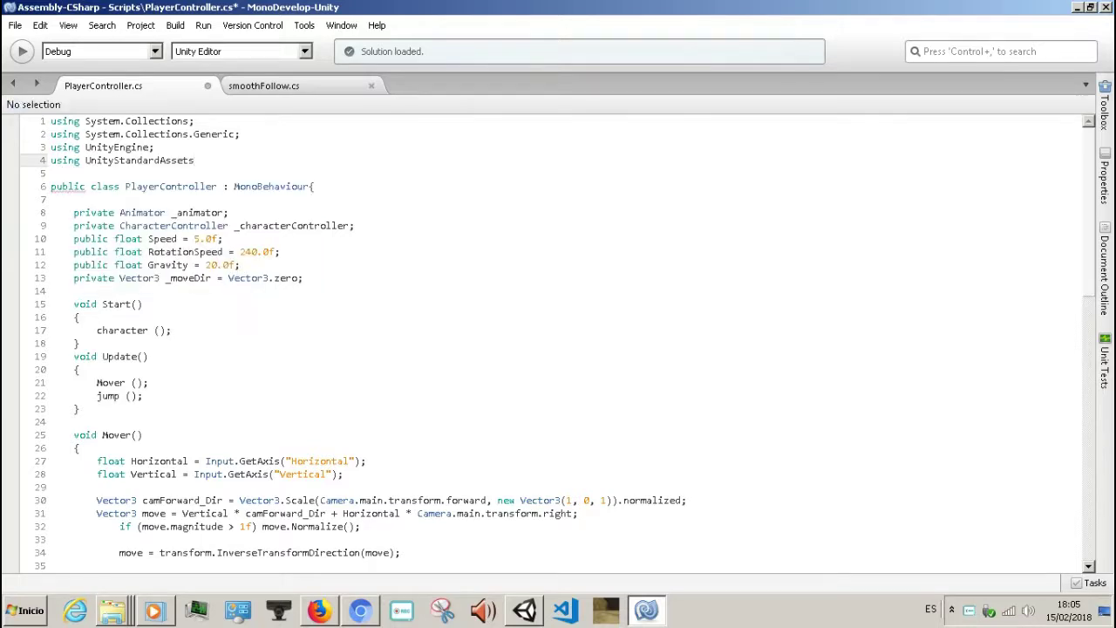
{"action": "type", "text": "."}
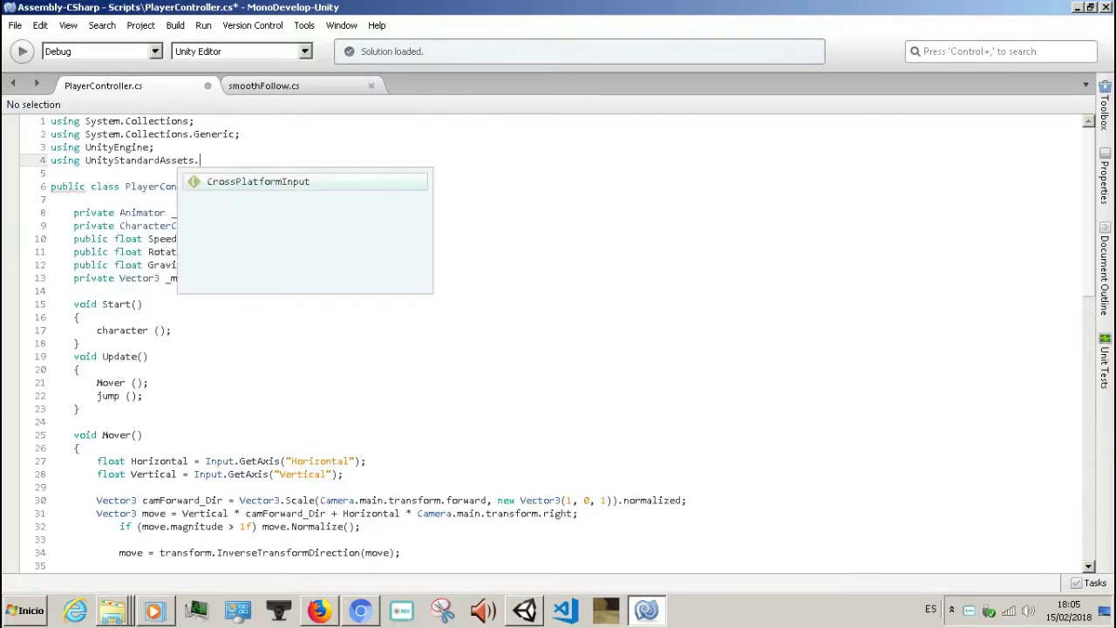
{"action": "type", "text": "cr5"}
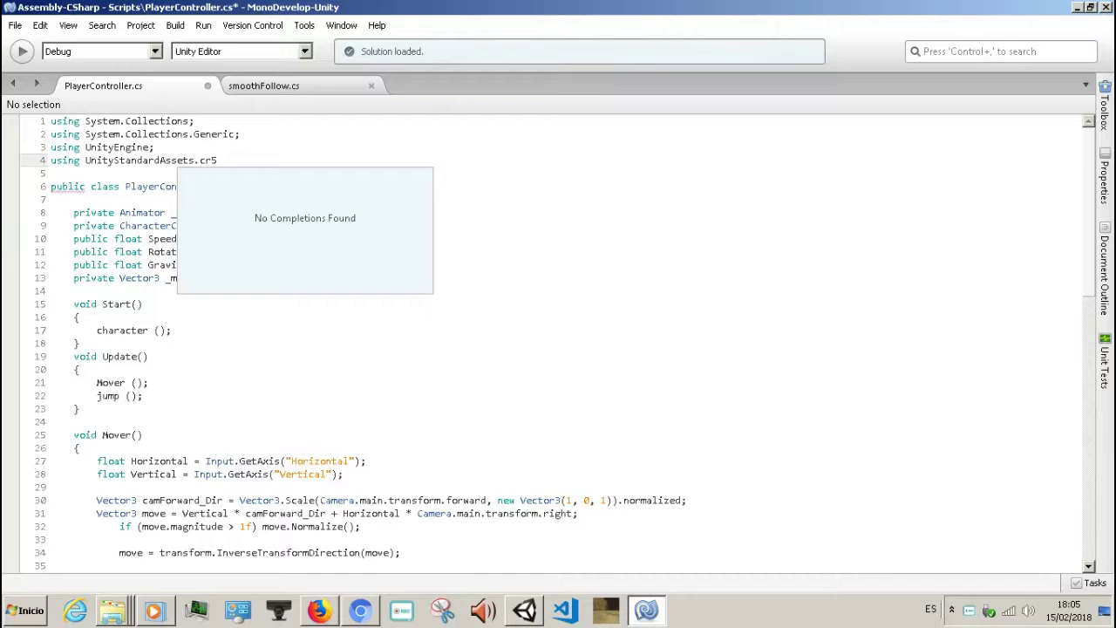
{"action": "key", "text": "BackSpace"}
{"action": "key", "text": "Return"}
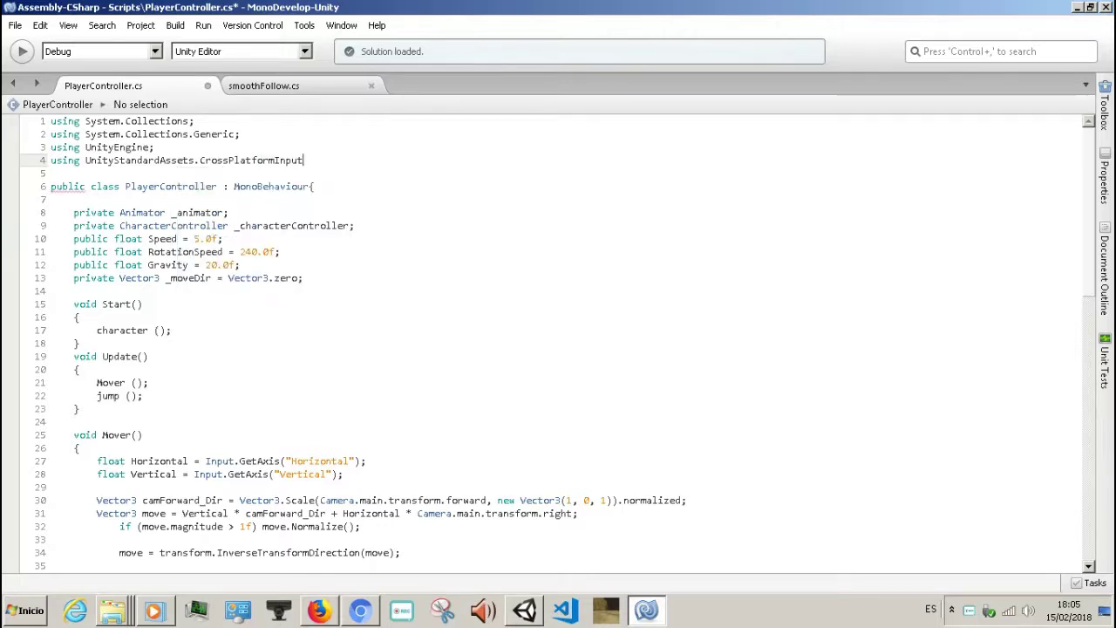
{"action": "type", "text": ";"}
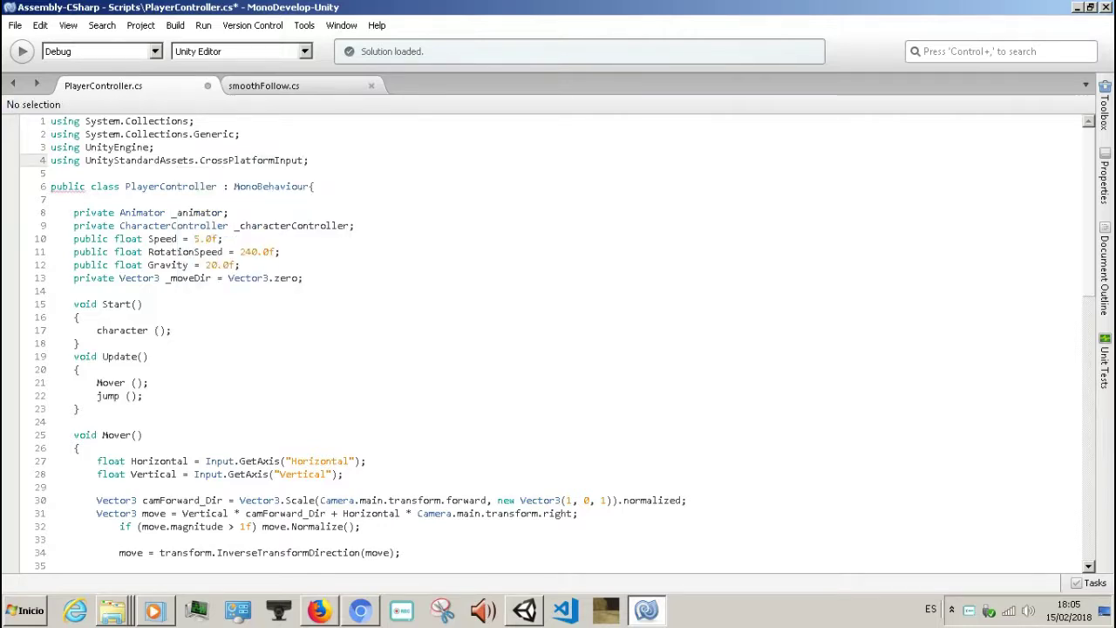
{"action": "key", "text": "Return"}
{"action": "key", "text": "Down"}
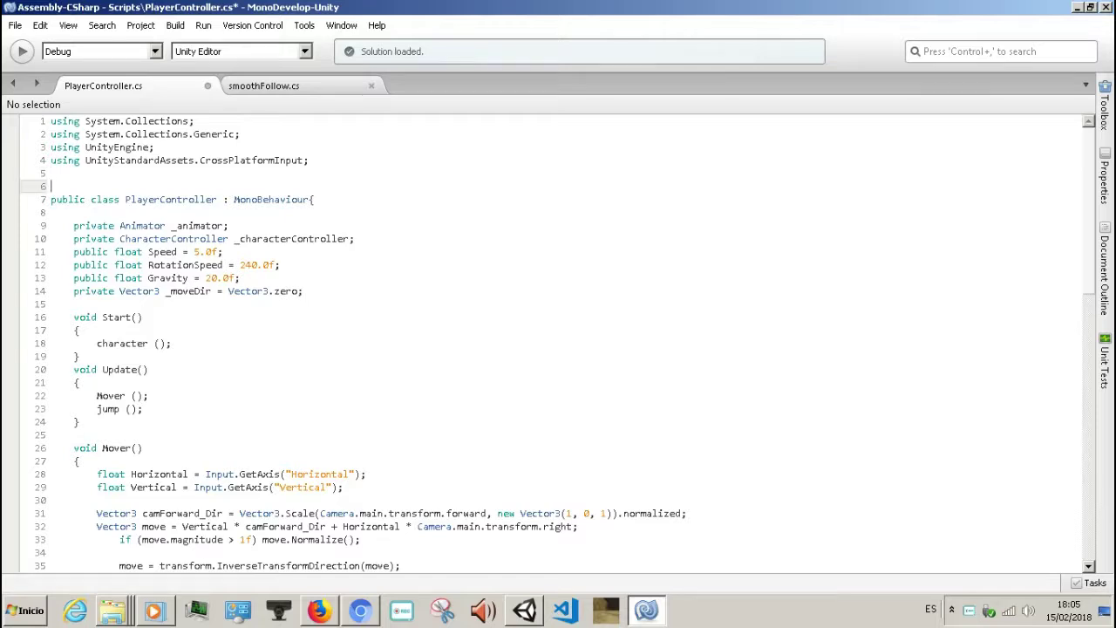
{"action": "key", "text": "Down"}
{"action": "key", "text": "Down"}
{"action": "key", "text": "Down"}
{"action": "key", "text": "Down"}
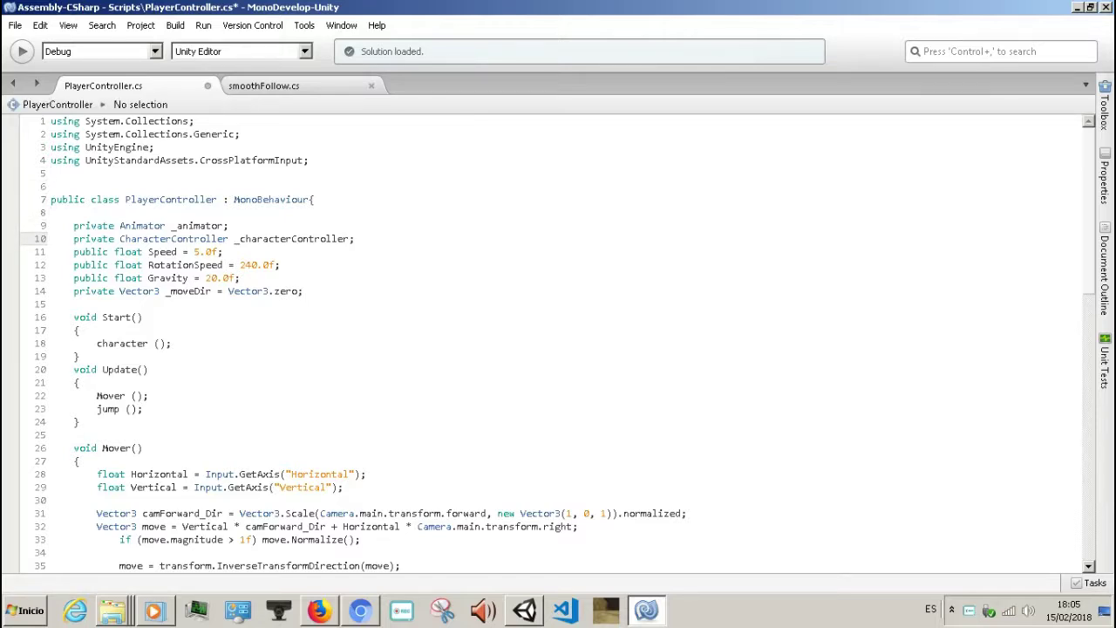
- Replace Input with CrossPlatformInputManager in Mover()'s Horizontal GetAxis call on line 28
{"action": "key", "text": "Down"}
{"action": "key", "text": "Down"}
{"action": "key", "text": "Down"}
{"action": "key", "text": "Down"}
{"action": "key", "text": "Down"}
{"action": "key", "text": "Down"}
{"action": "key", "text": "Down"}
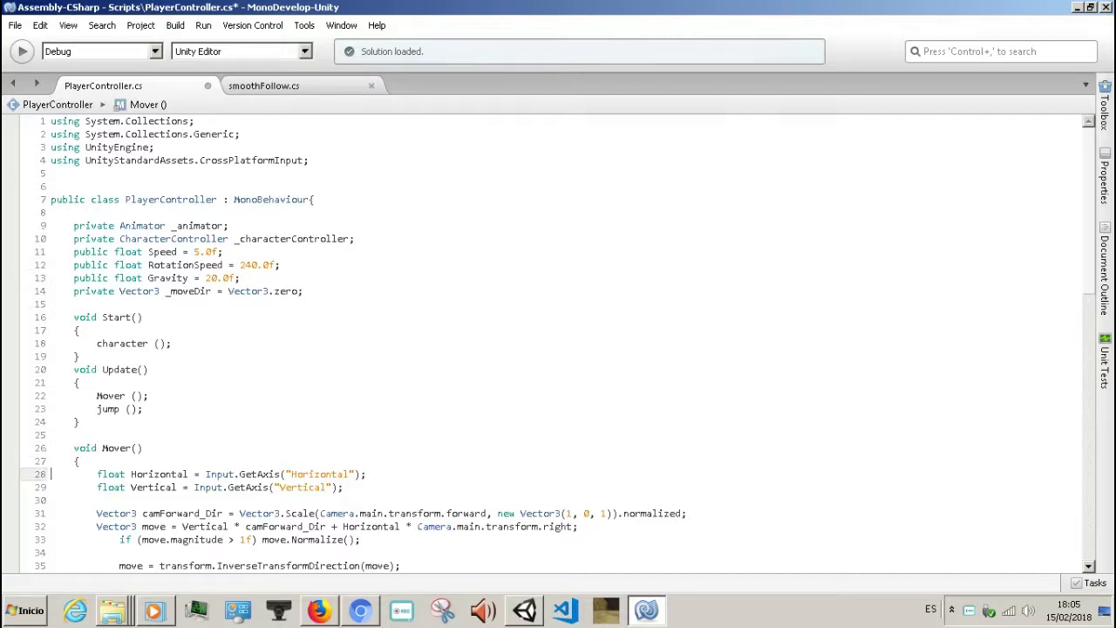
{"action": "key", "text": "Down"}
{"action": "key", "text": "Down"}
{"action": "key", "text": "Down"}
{"action": "key", "text": "Down"}
{"action": "key", "text": "Down"}
{"action": "key", "text": "Down"}
{"action": "key", "text": "Down"}
{"action": "key", "text": "Down"}
{"action": "key", "text": "Down"}
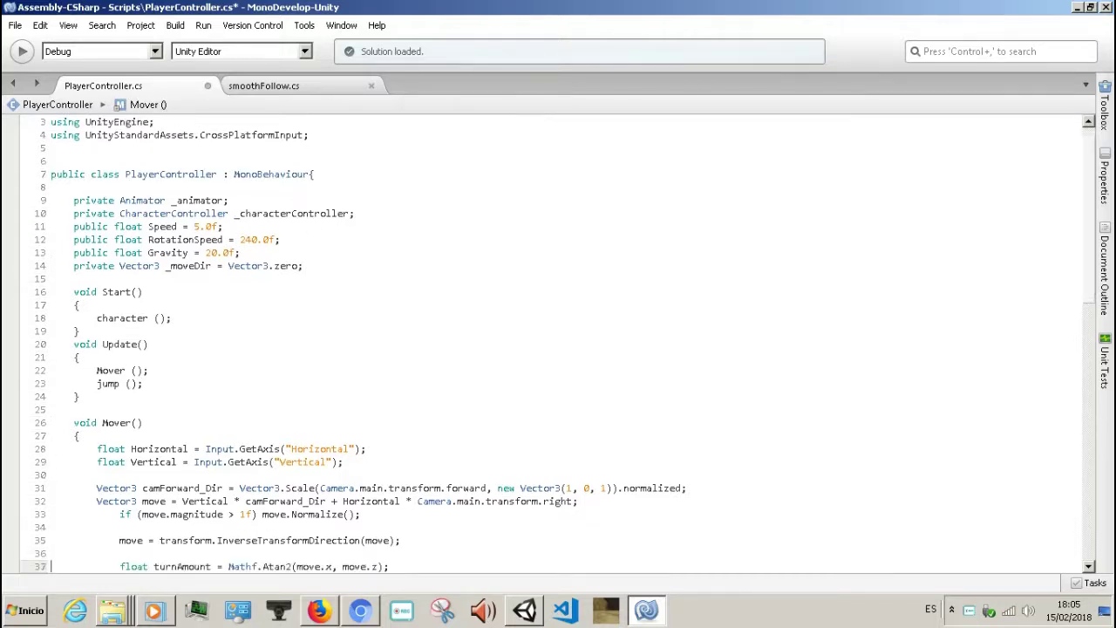
{"action": "key", "text": "Down"}
{"action": "key", "text": "Down"}
{"action": "key", "text": "Down"}
{"action": "key", "text": "Down"}
{"action": "key", "text": "Down"}
{"action": "key", "text": "Down"}
{"action": "key", "text": "Down"}
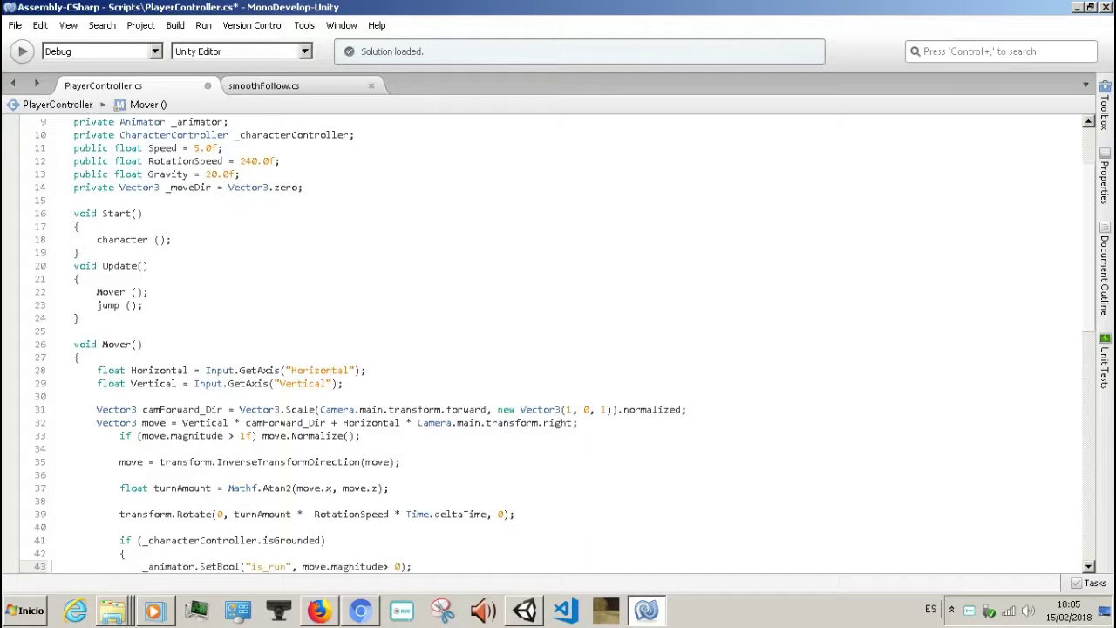
{"action": "key", "text": "Down"}
{"action": "key", "text": "Down"}
{"action": "key", "text": "Down"}
{"action": "key", "text": "Down"}
{"action": "key", "text": "Down"}
{"action": "key", "text": "Down"}
{"action": "key", "text": "Down"}
{"action": "key", "text": "Down"}
{"action": "key", "text": "Down"}
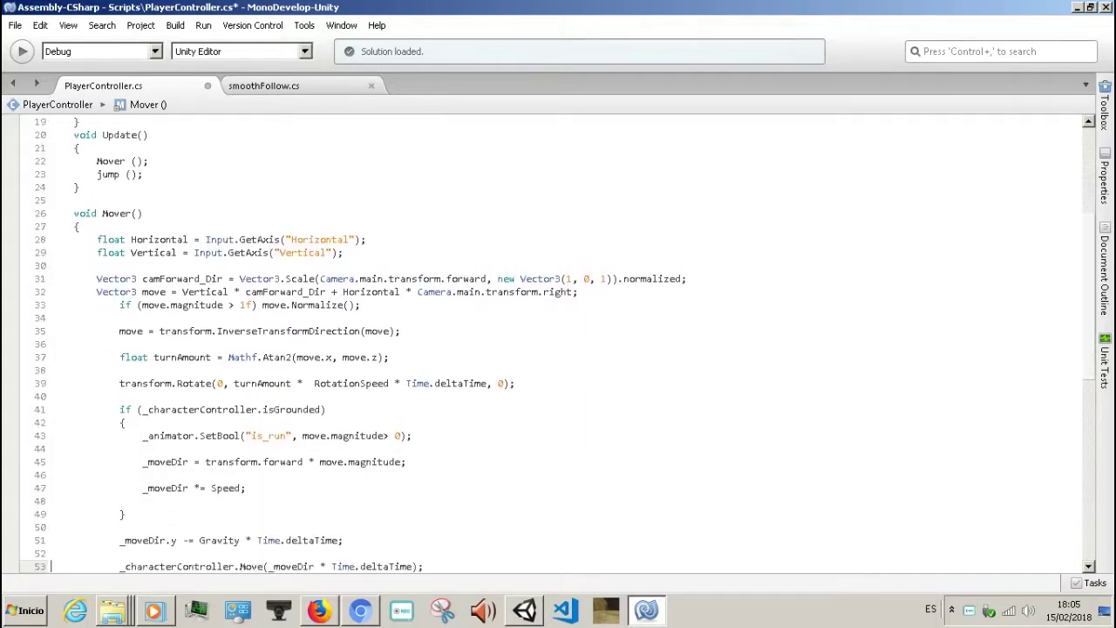
{"action": "key", "text": "Down"}
{"action": "key", "text": "Down"}
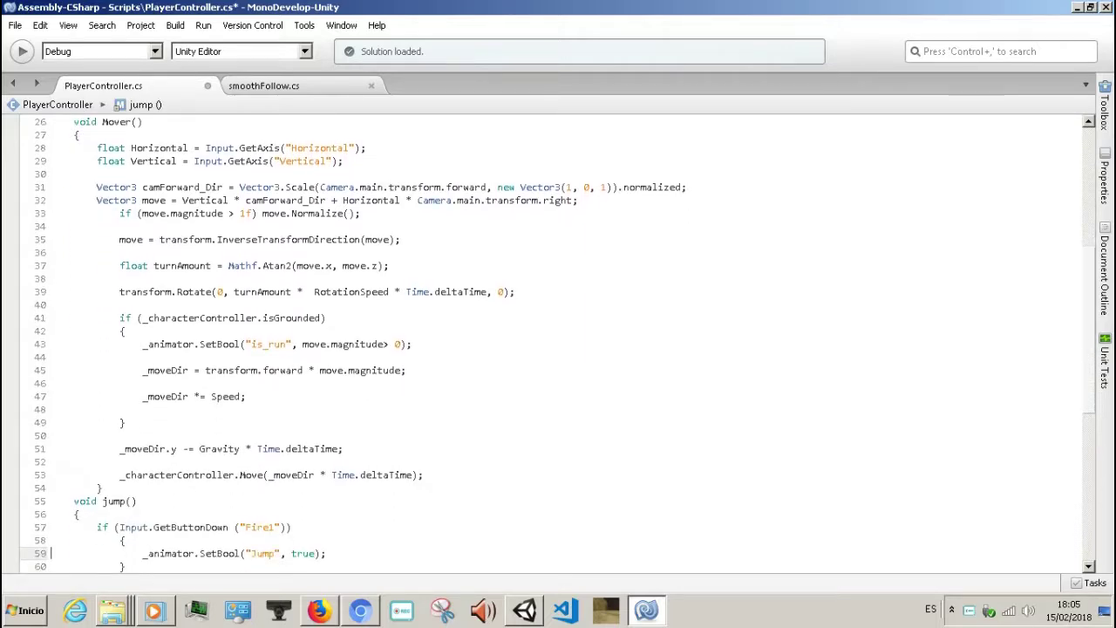
{"action": "left_click", "coordinate": [51, 409]}
{"action": "key", "text": "Up"}
{"action": "key", "text": "Up"}
{"action": "key", "text": "Up"}
{"action": "key", "text": "Up"}
{"action": "key", "text": "Up"}
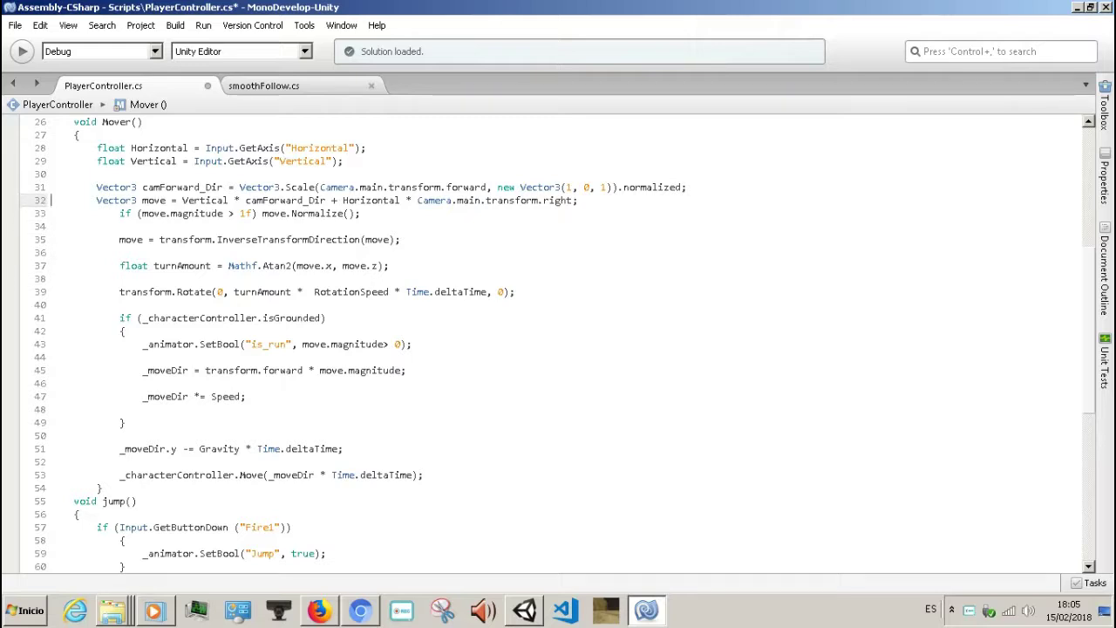
{"action": "key", "text": "Up"}
{"action": "key", "text": "Up"}
{"action": "key", "text": "Up"}
{"action": "key", "text": "Down"}
{"action": "key", "text": "Down"}
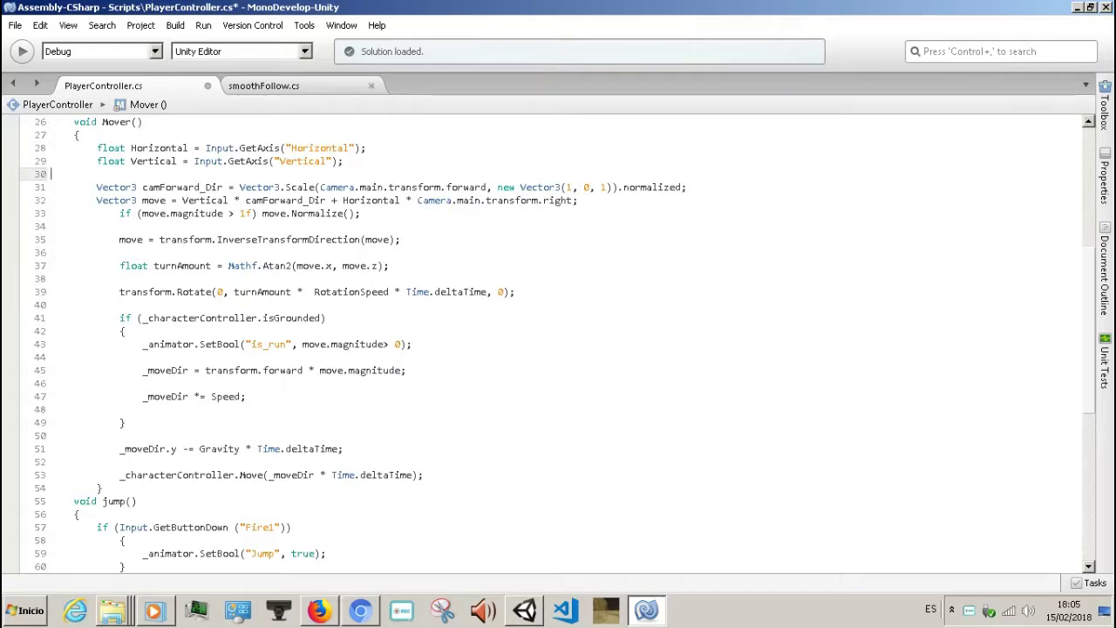
{"action": "key", "text": "Down"}
{"action": "key", "text": "Down"}
{"action": "key", "text": "Down"}
{"action": "key", "text": "Down"}
{"action": "key", "text": "Down"}
{"action": "key", "text": "Down"}
{"action": "key", "text": "Down"}
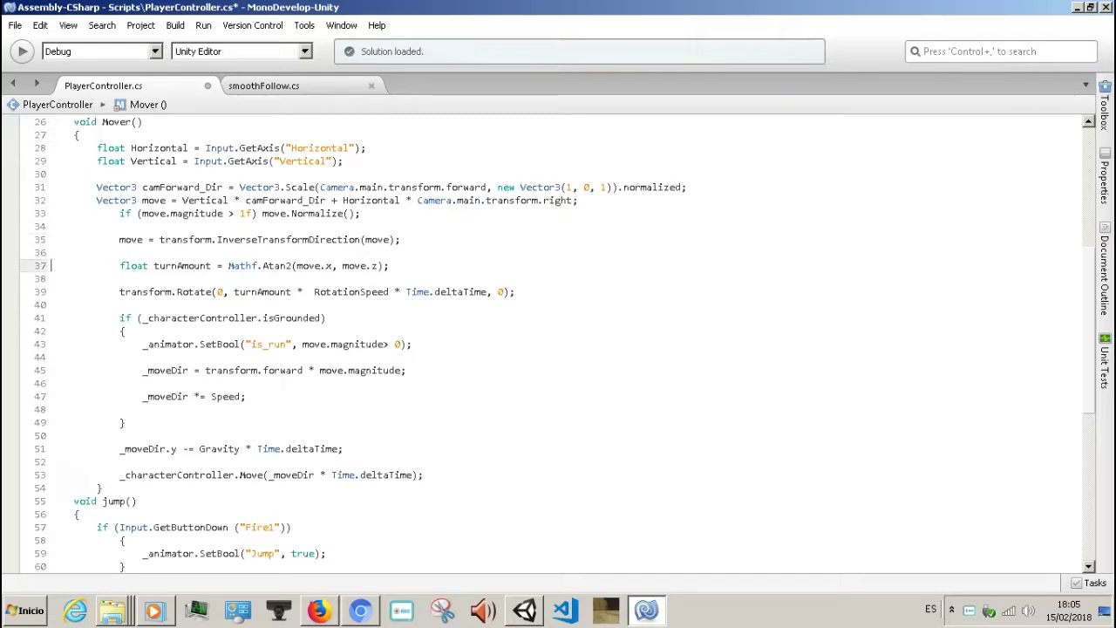
{"action": "key", "text": "Down"}
{"action": "key", "text": "Down"}
{"action": "key", "text": "Up"}
{"action": "key", "text": "Up"}
{"action": "key", "text": "Up"}
{"action": "key", "text": "Up"}
{"action": "key", "text": "Up"}
{"action": "key", "text": "Up"}
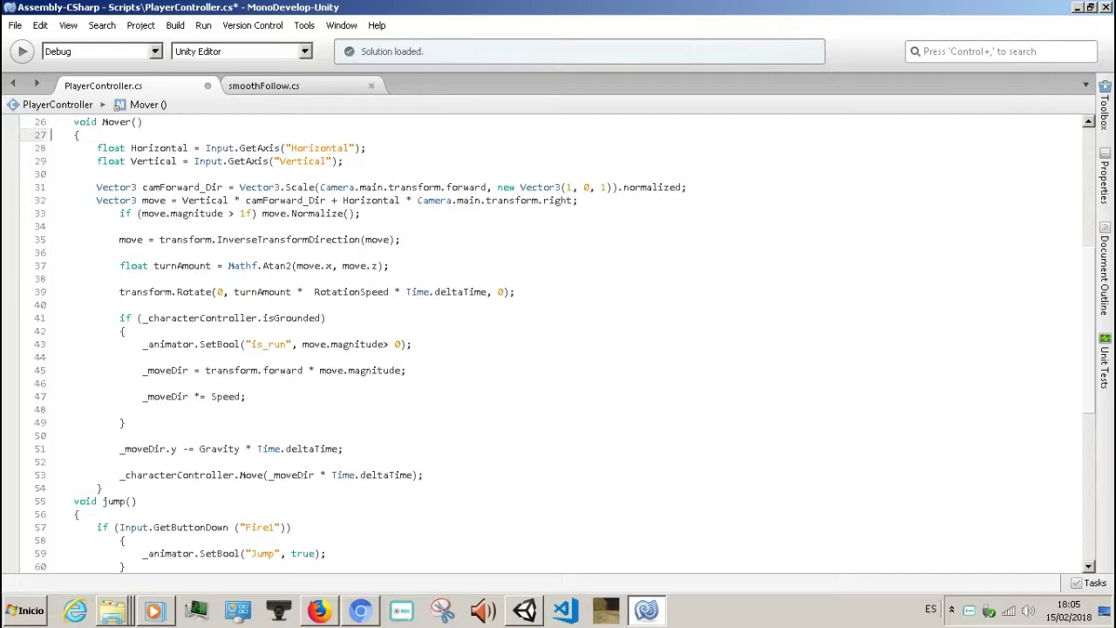
{"action": "key", "text": "Down"}
{"action": "key", "text": "Down"}
{"action": "key", "text": "Up"}
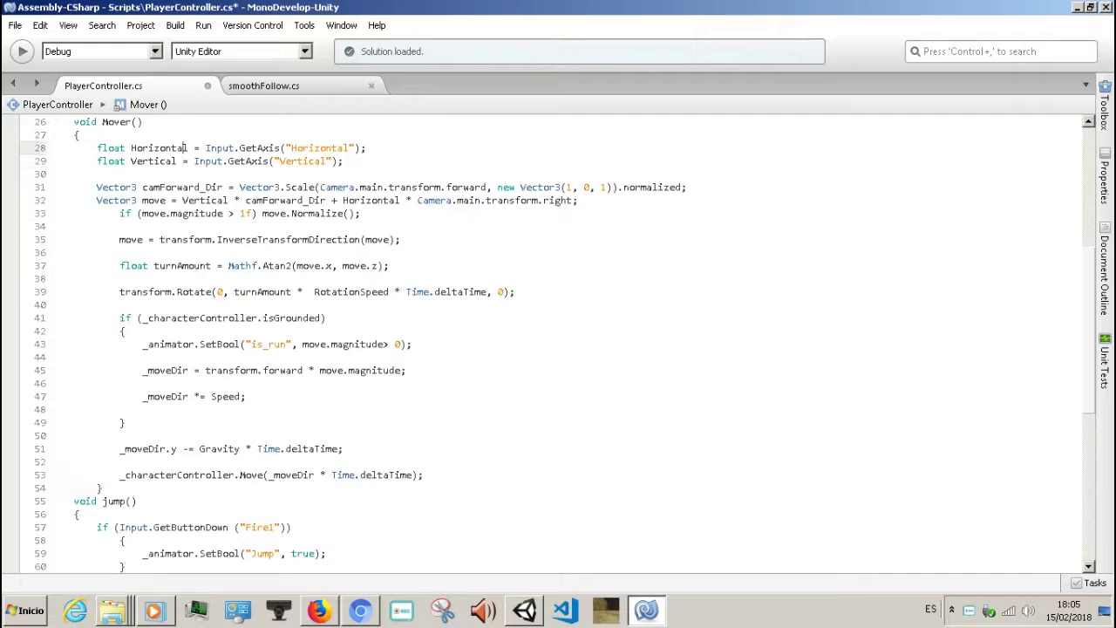
{"action": "key", "text": "ctrl+Right"}
{"action": "key", "text": "BackSpace"}
{"action": "key", "text": "BackSpace"}
{"action": "key", "text": "BackSpace"}
{"action": "key", "text": "BackSpace"}
{"action": "key", "text": "BackSpace"}
{"action": "type", "text": "c"}
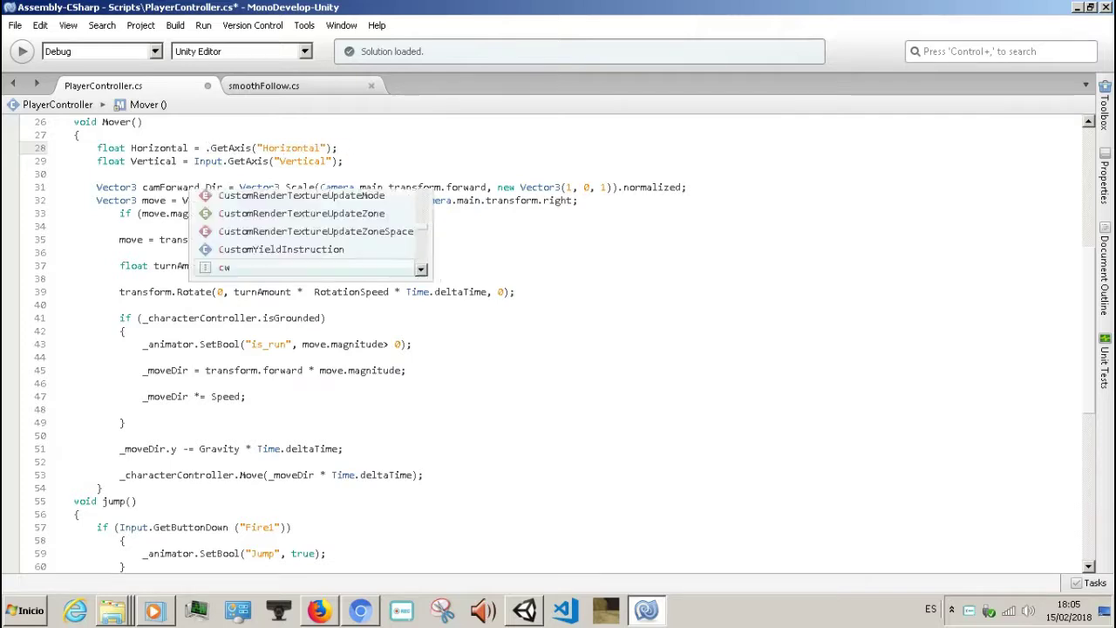
{"action": "type", "text": "r"}
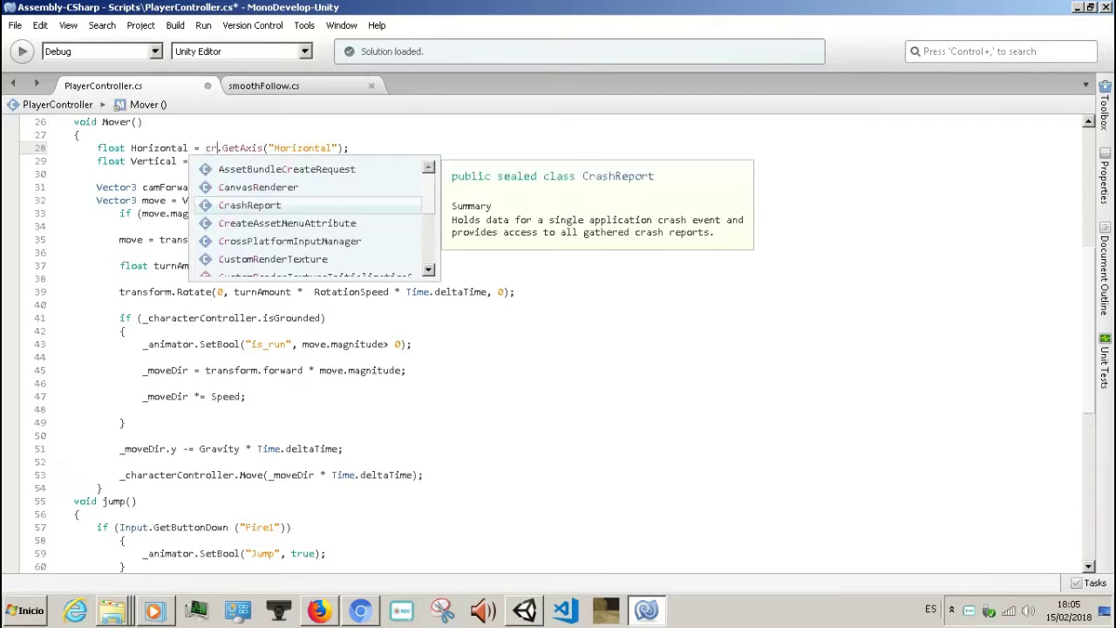
{"action": "type", "text": "o"}
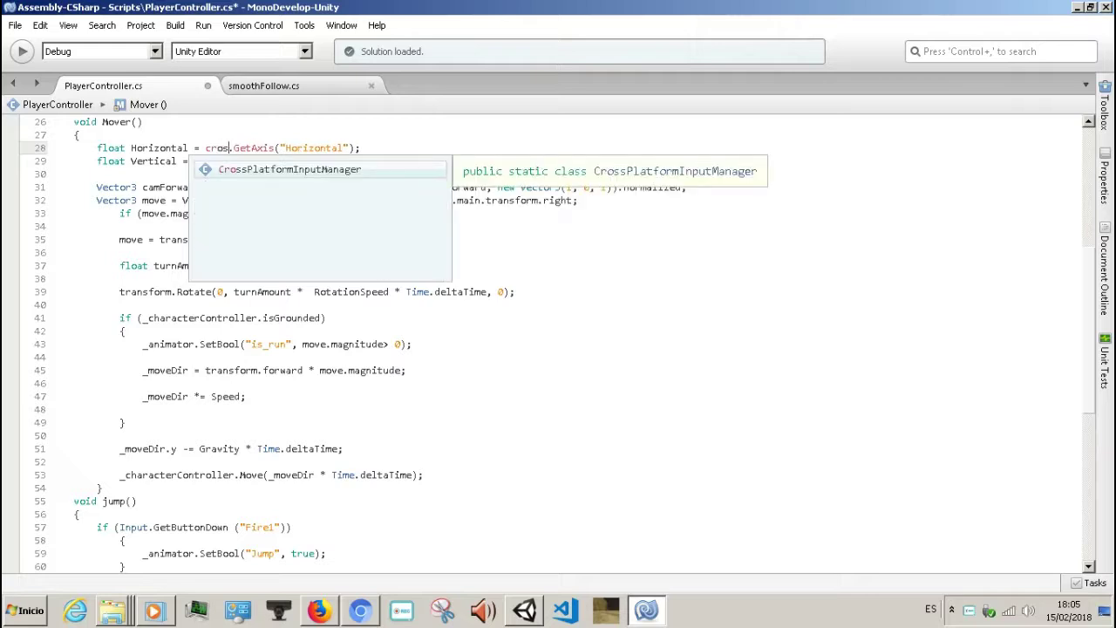
{"action": "type", "text": "s"}
{"action": "key", "text": "Return"}
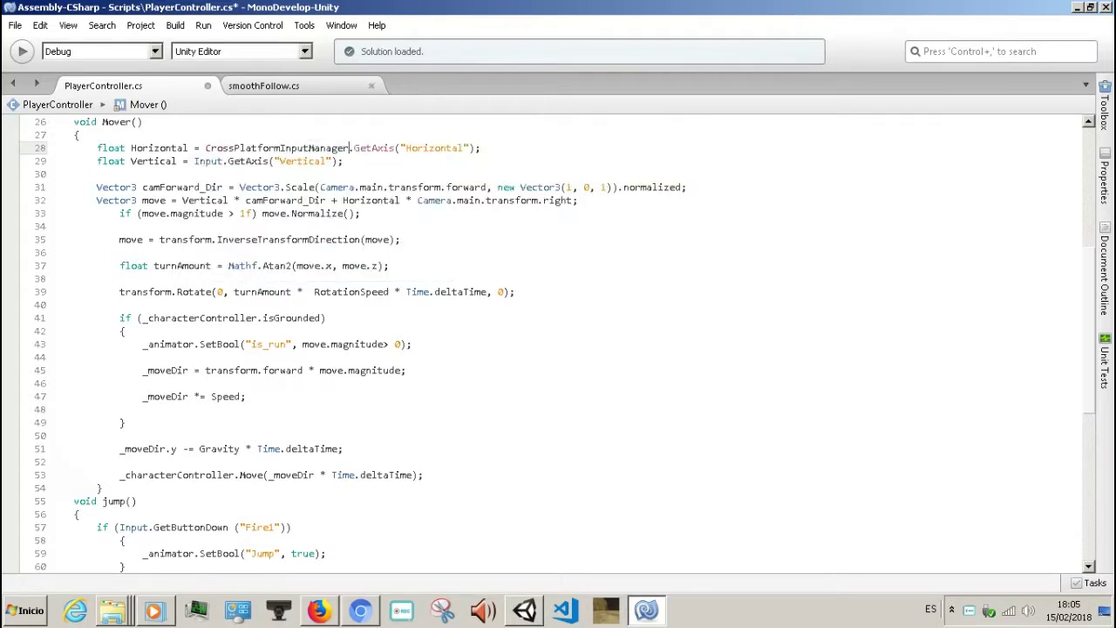
- Copy CrossPlatformInputManager from line 28 and paste it over Input on the Vertical line
{"action": "key", "text": "Down"}
{"action": "key", "text": "Left"}
{"action": "key", "text": "Left"}
{"action": "key", "text": "Left"}
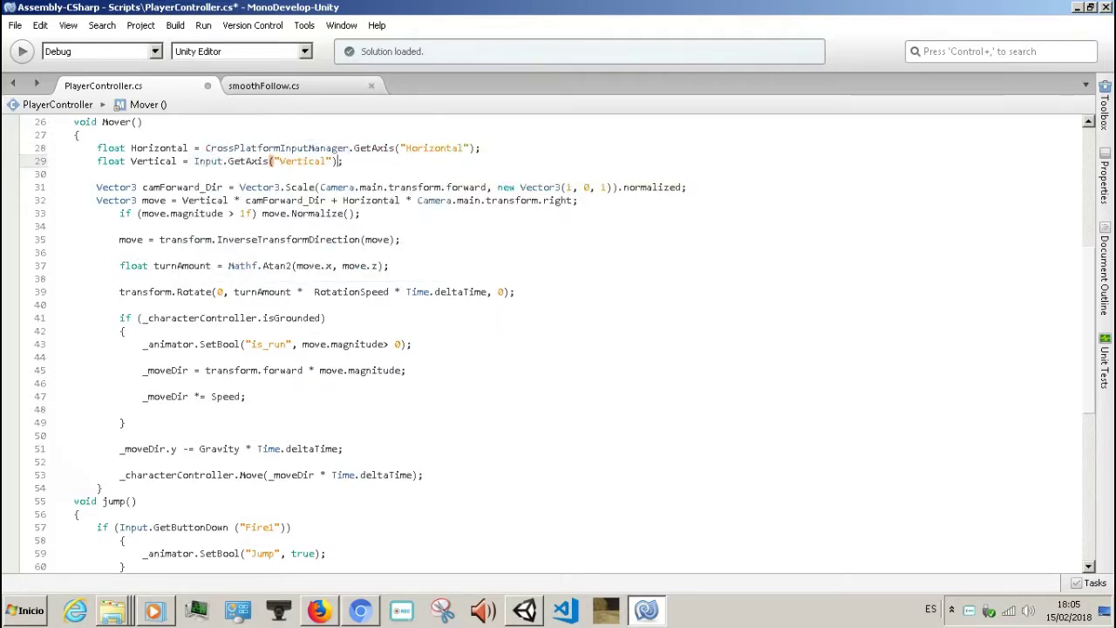
{"action": "left_click", "coordinate": [209, 161]}
{"action": "left_click", "coordinate": [340, 148]}
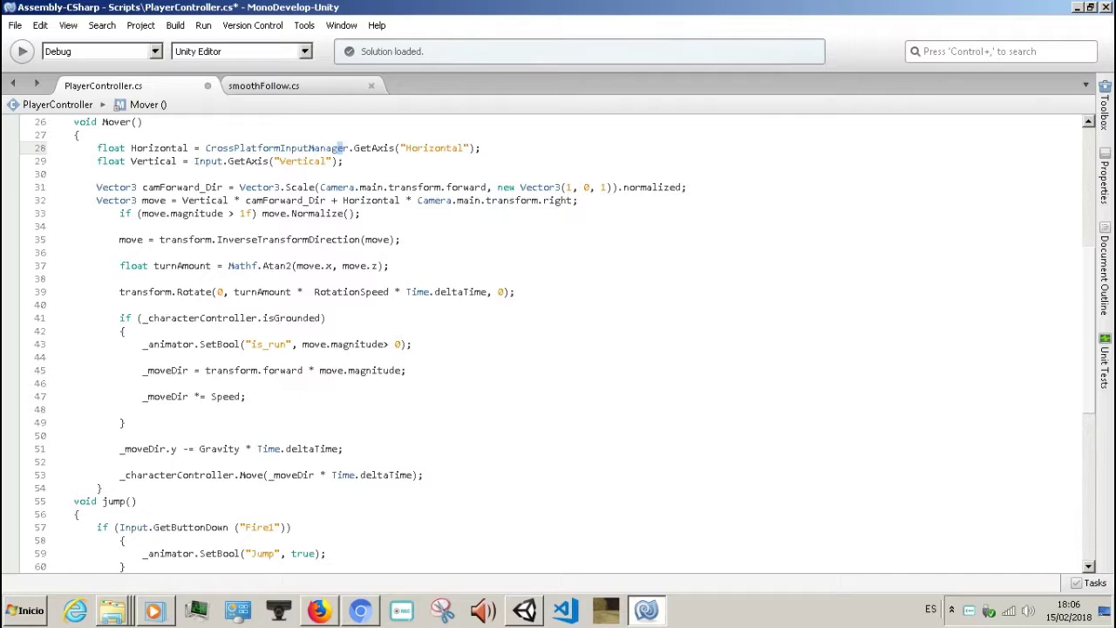
{"action": "mouse_move", "coordinate": [347, 148]}
{"action": "left_mouse_down"}
{"action": "mouse_move", "coordinate": [205, 148]}
{"action": "mouse_move", "coordinate": [194, 161]}
{"action": "left_mouse_up"}
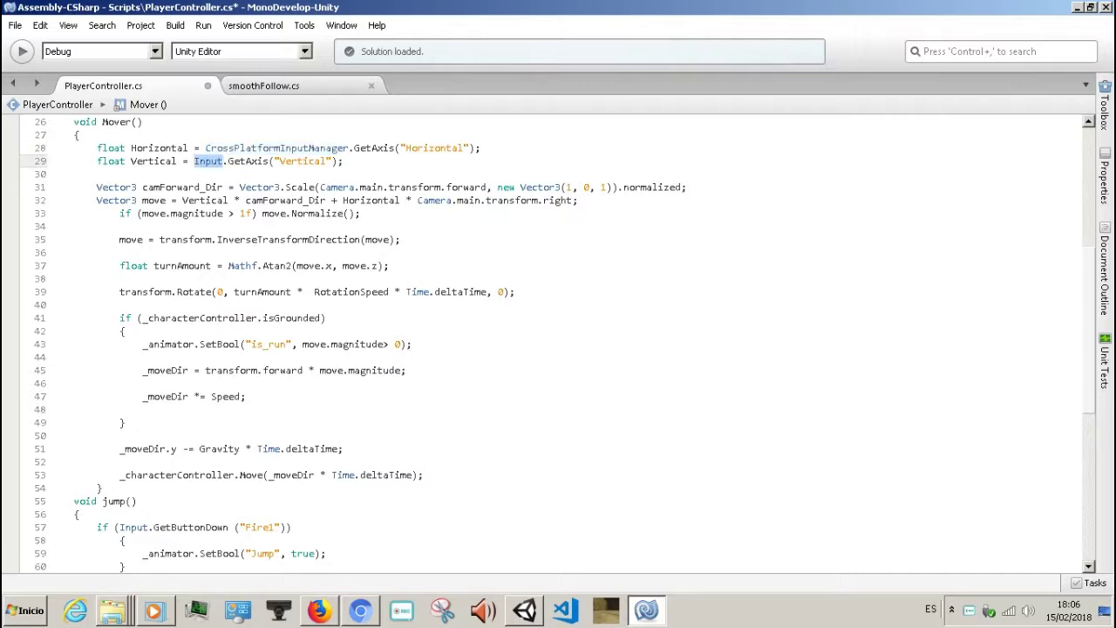
{"action": "type", "text": "CrossPlatformInputManager"}
- Go to the Fire1 button check in jump(), placing the caret after Input on line 57
{"action": "scroll", "coordinate": [558, 340], "scroll_direction": "down", "scroll_amount": 2}
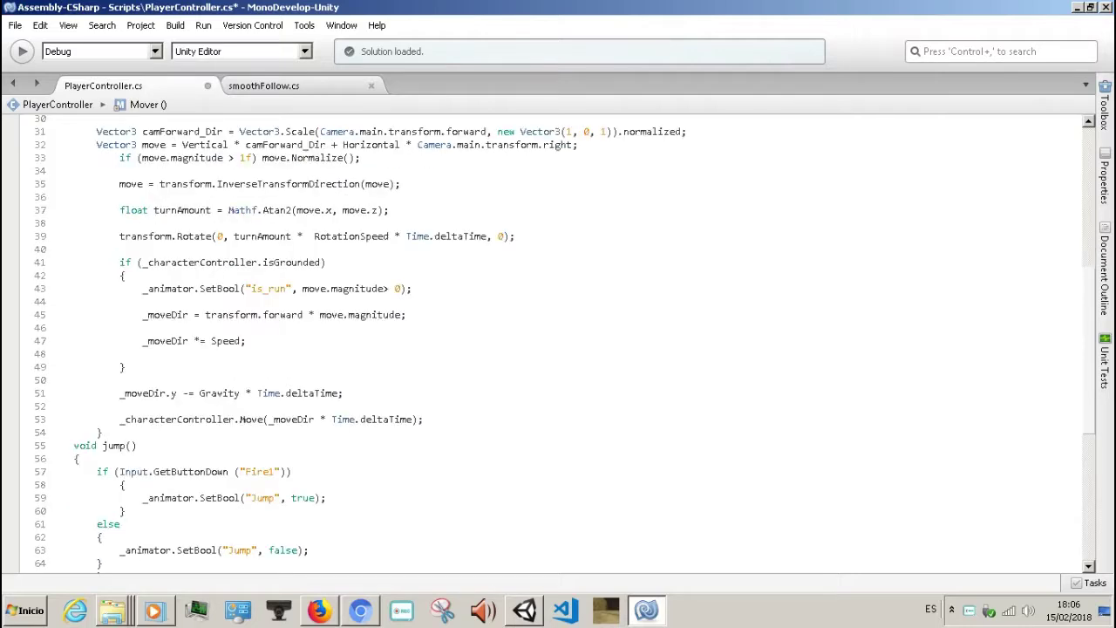
{"action": "scroll", "coordinate": [558, 340], "scroll_direction": "down", "scroll_amount": 1}
{"action": "scroll", "coordinate": [557, 340], "scroll_direction": "down", "scroll_amount": 2}
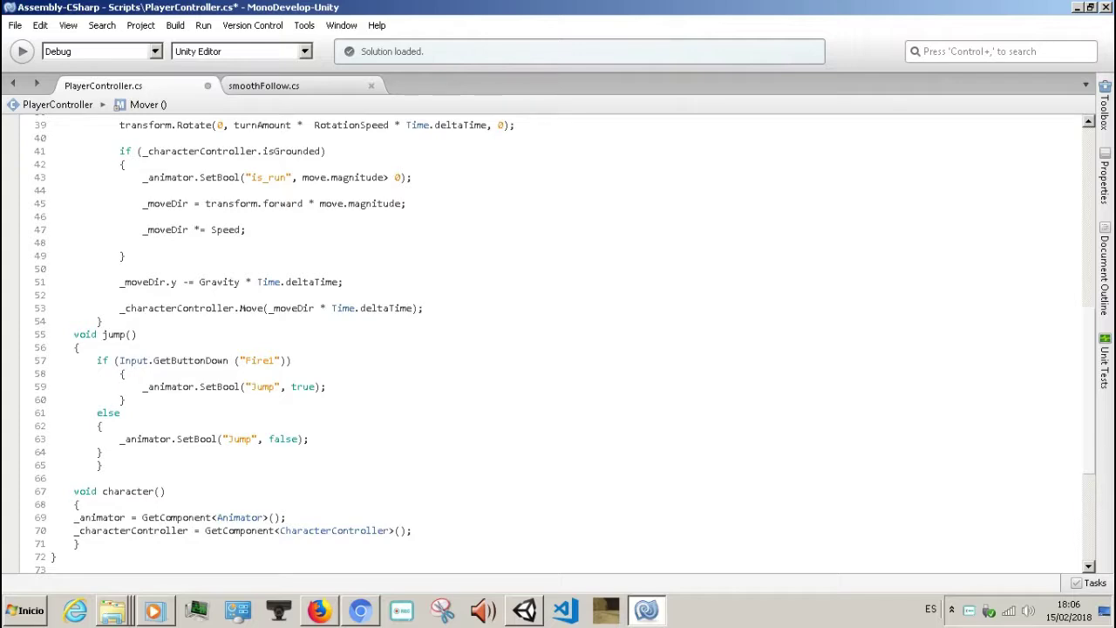
{"action": "left_click", "coordinate": [143, 360]}
{"action": "triple_click", "coordinate": [143, 360]}
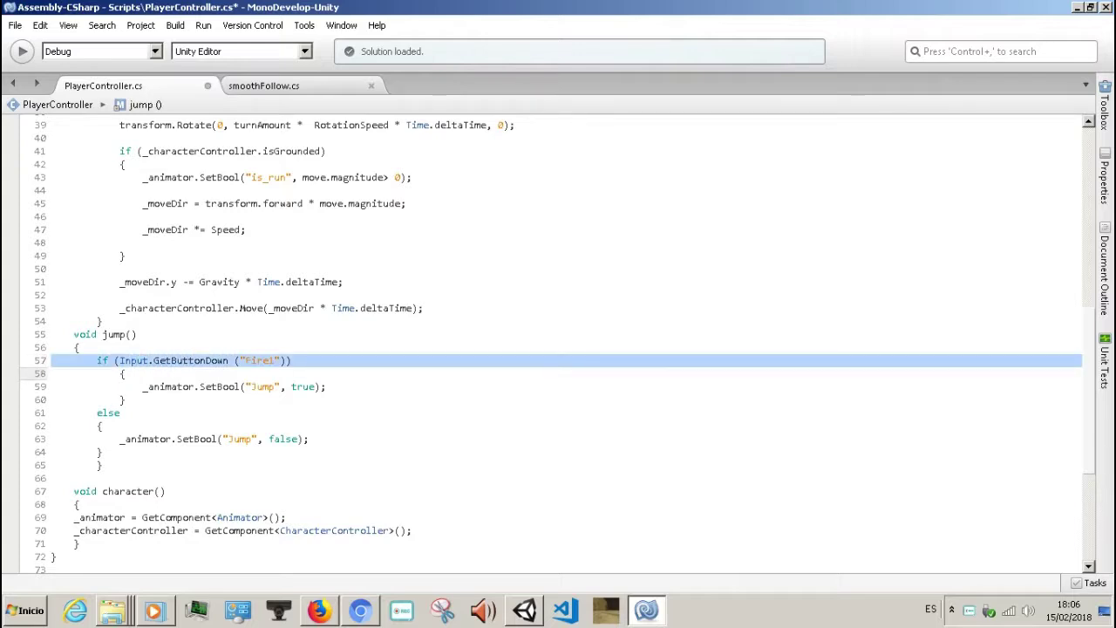
{"action": "left_click", "coordinate": [153, 360]}
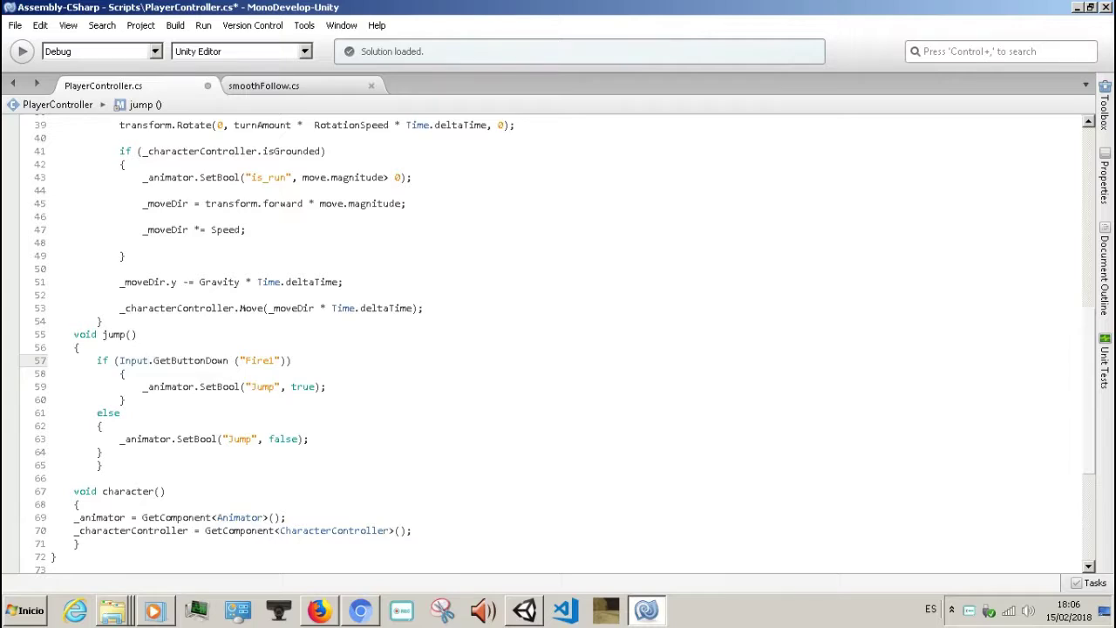
- Replace Input with CrossPlatformInputManager in jump()'s button check and build the solution
{"action": "key", "text": "BackSpace"}
{"action": "key", "text": "BackSpace"}
{"action": "key", "text": "BackSpace"}
{"action": "key", "text": "BackSpace"}
{"action": "key", "text": "BackSpace"}
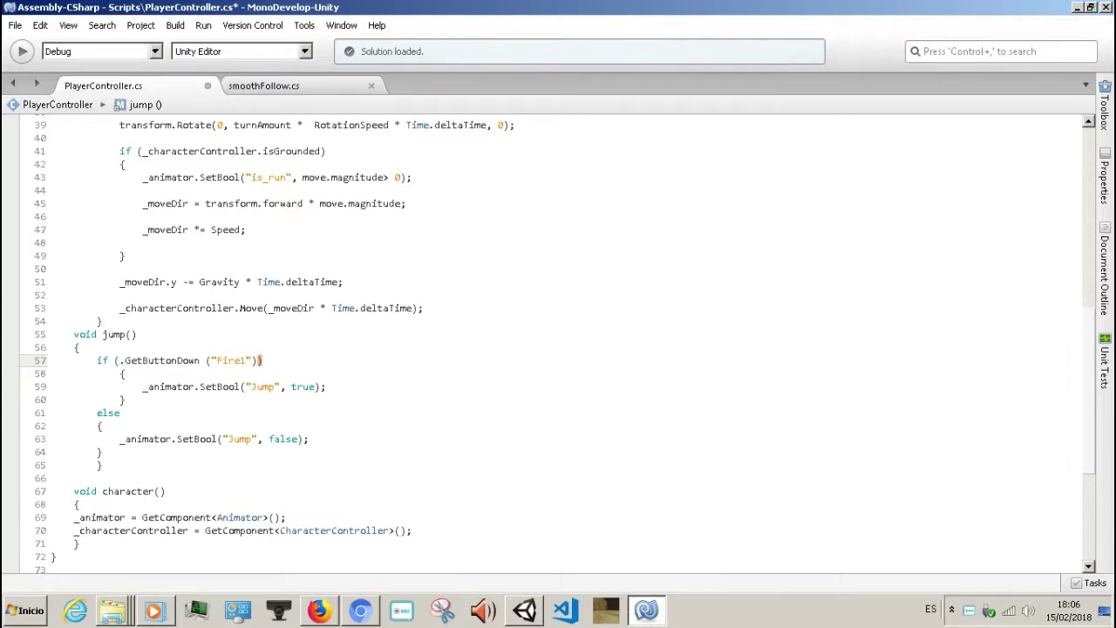
{"action": "type", "text": "CrossPlatformInputManager"}
{"action": "scroll", "coordinate": [558, 340], "scroll_direction": "down", "scroll_amount": 2}
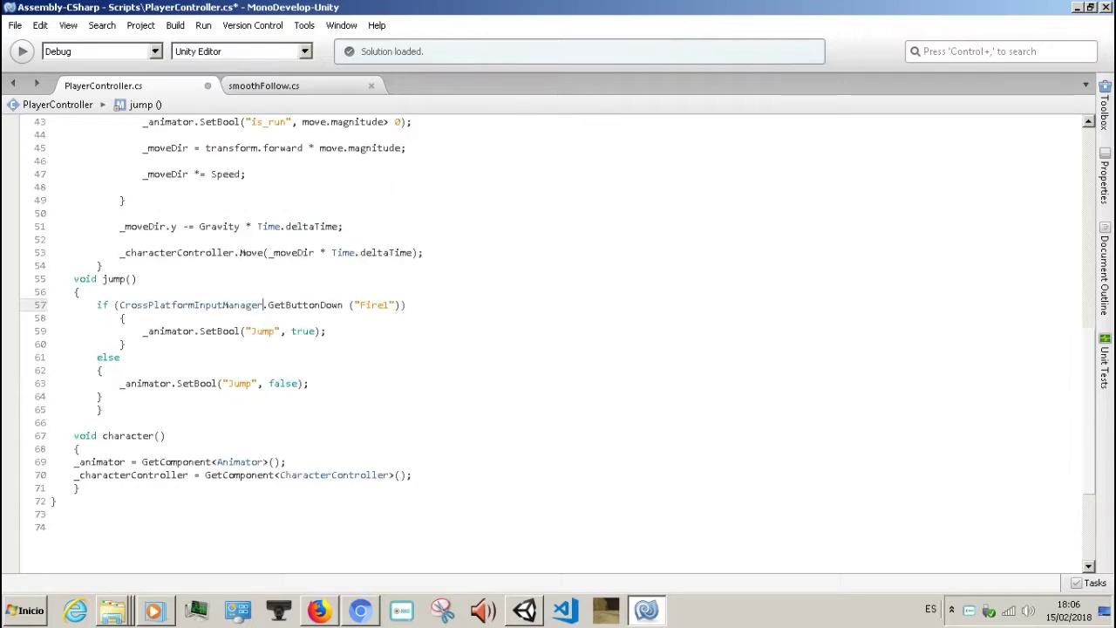
{"action": "scroll", "coordinate": [558, 340], "scroll_direction": "down", "scroll_amount": 1}
{"action": "scroll", "coordinate": [558, 340], "scroll_direction": "up", "scroll_amount": 5}
{"action": "key", "text": "F5"}
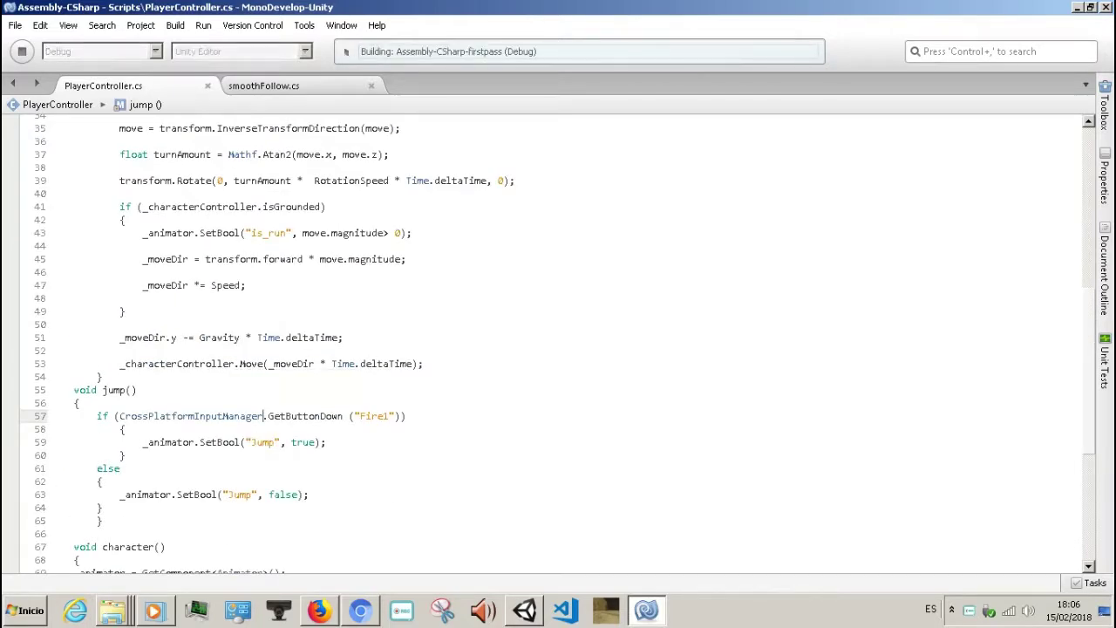
- Change the button name "Fire1" to "Jump", save PlayerController.cs, and return to Unity
{"action": "scroll", "coordinate": [558, 340], "scroll_direction": "up", "scroll_amount": 6}
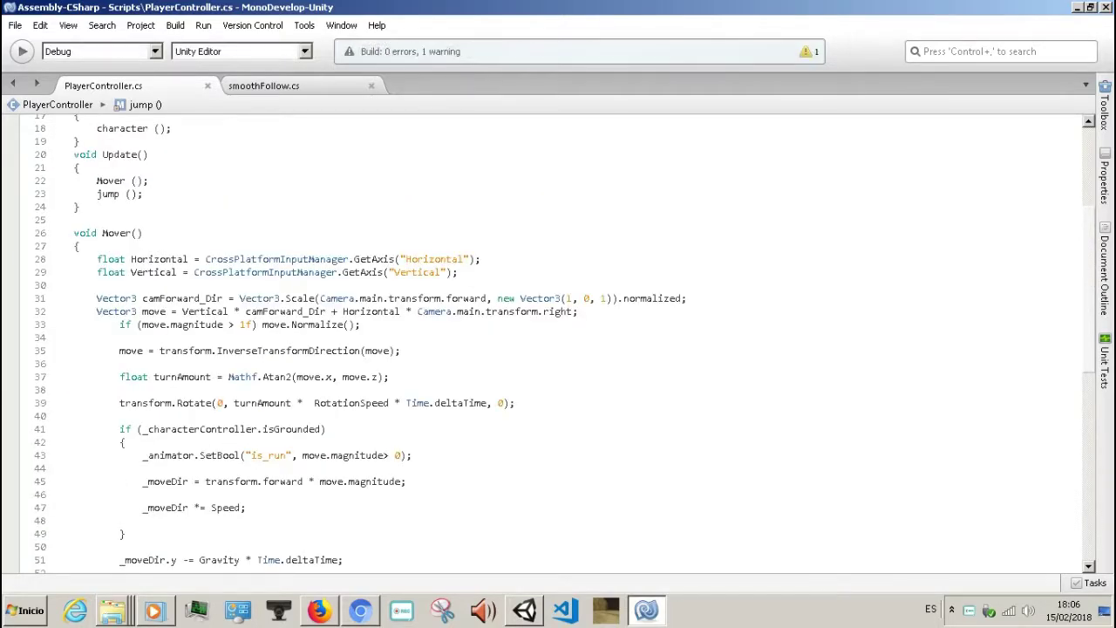
{"action": "scroll", "coordinate": [558, 342], "scroll_direction": "down", "scroll_amount": 2}
{"action": "scroll", "coordinate": [558, 343], "scroll_direction": "down", "scroll_amount": 3}
{"action": "scroll", "coordinate": [558, 343], "scroll_direction": "down", "scroll_amount": 1}
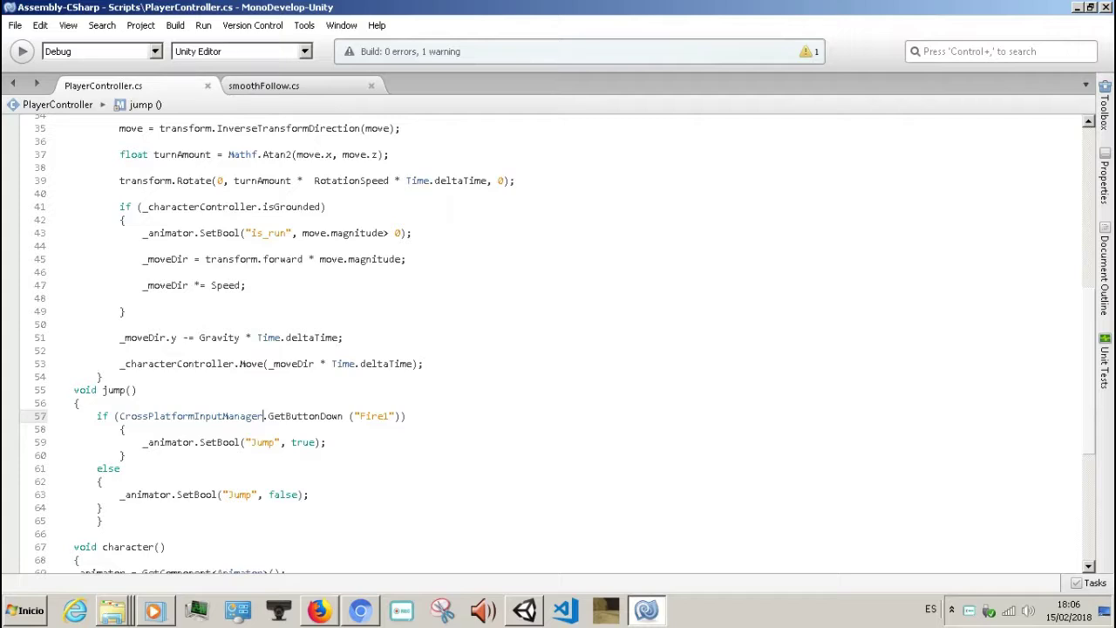
{"action": "scroll", "coordinate": [558, 342], "scroll_direction": "down", "scroll_amount": 1}
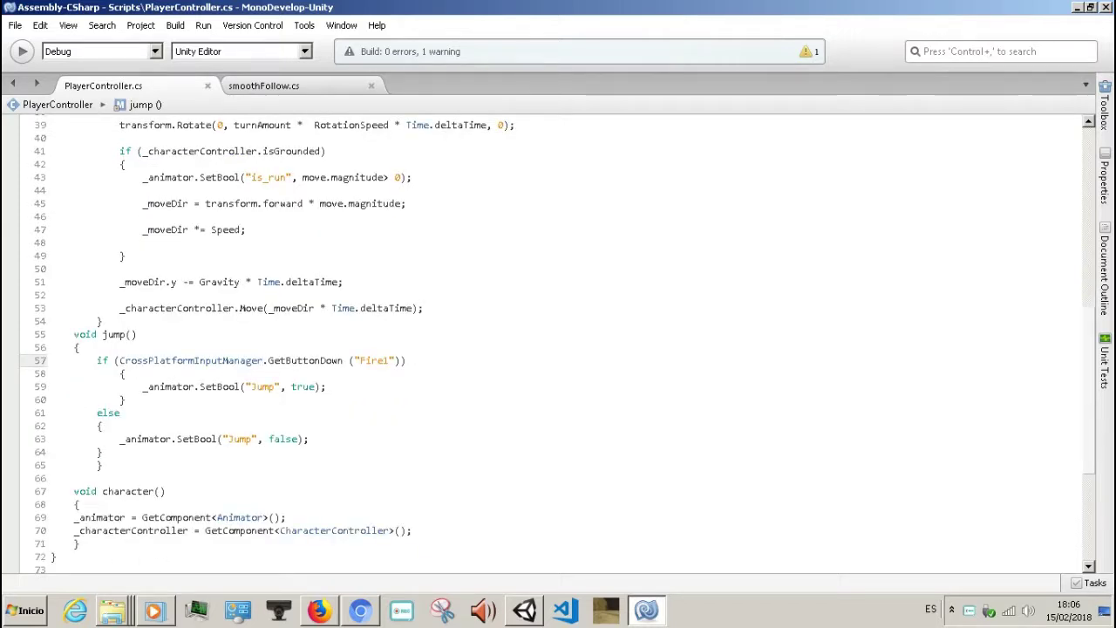
{"action": "scroll", "coordinate": [558, 342], "scroll_direction": "up", "scroll_amount": 3}
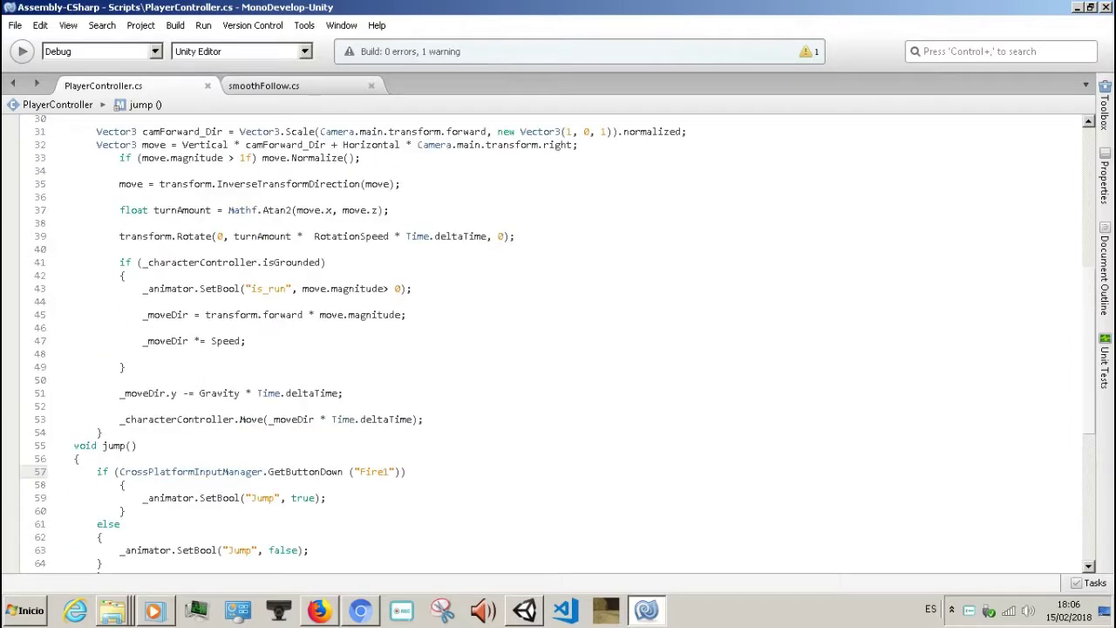
{"action": "scroll", "coordinate": [558, 343], "scroll_direction": "up", "scroll_amount": 4}
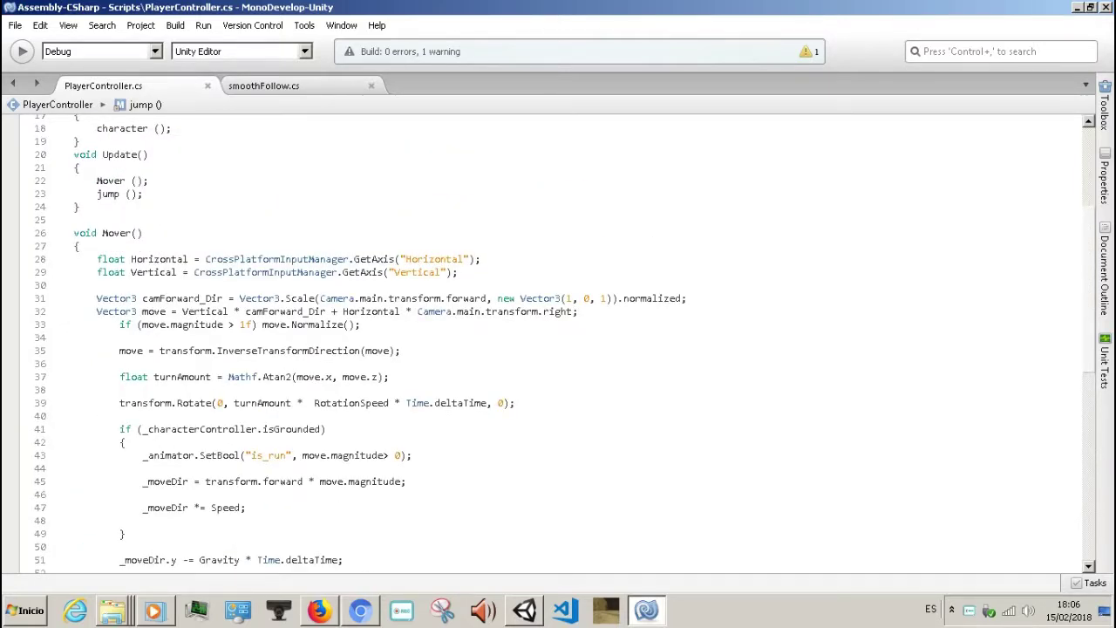
{"action": "scroll", "coordinate": [558, 343], "scroll_direction": "down", "scroll_amount": 3}
{"action": "scroll", "coordinate": [558, 343], "scroll_direction": "down", "scroll_amount": 2}
{"action": "scroll", "coordinate": [558, 343], "scroll_direction": "down", "scroll_amount": 3}
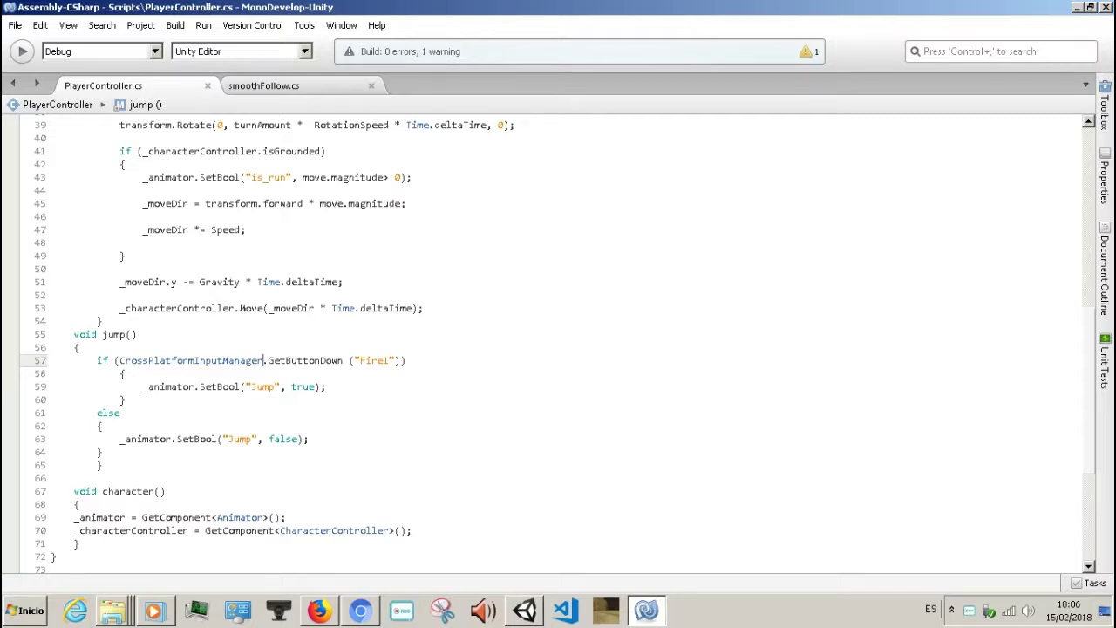
{"action": "double_click", "coordinate": [362, 360]}
{"action": "type", "text": "Ju"}
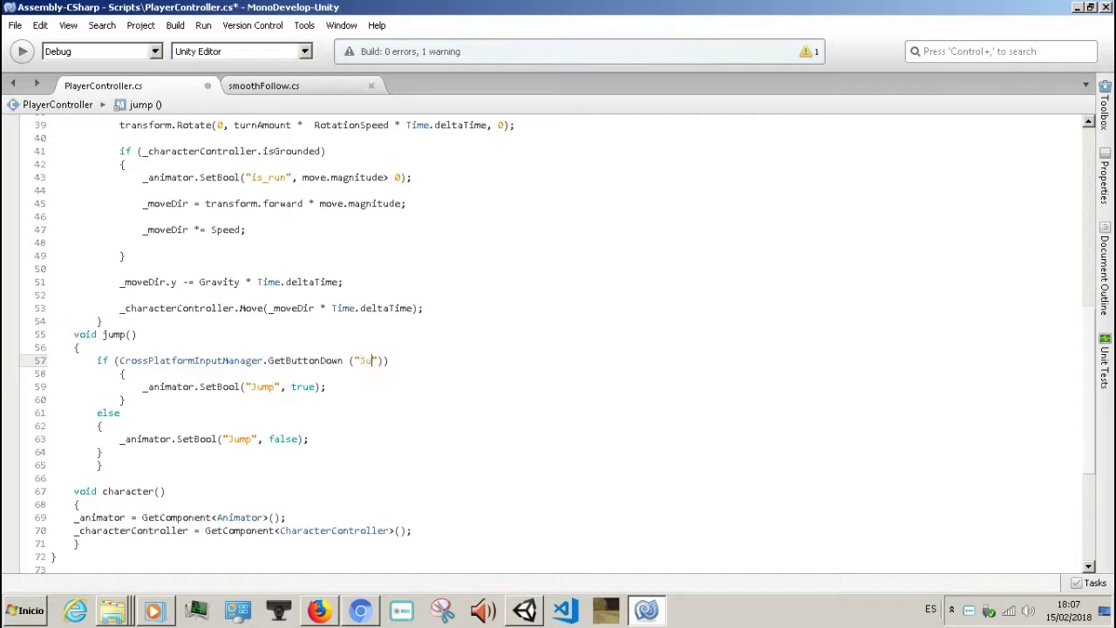
{"action": "type", "text": "mp"}
{"action": "key", "text": "ctrl+s"}
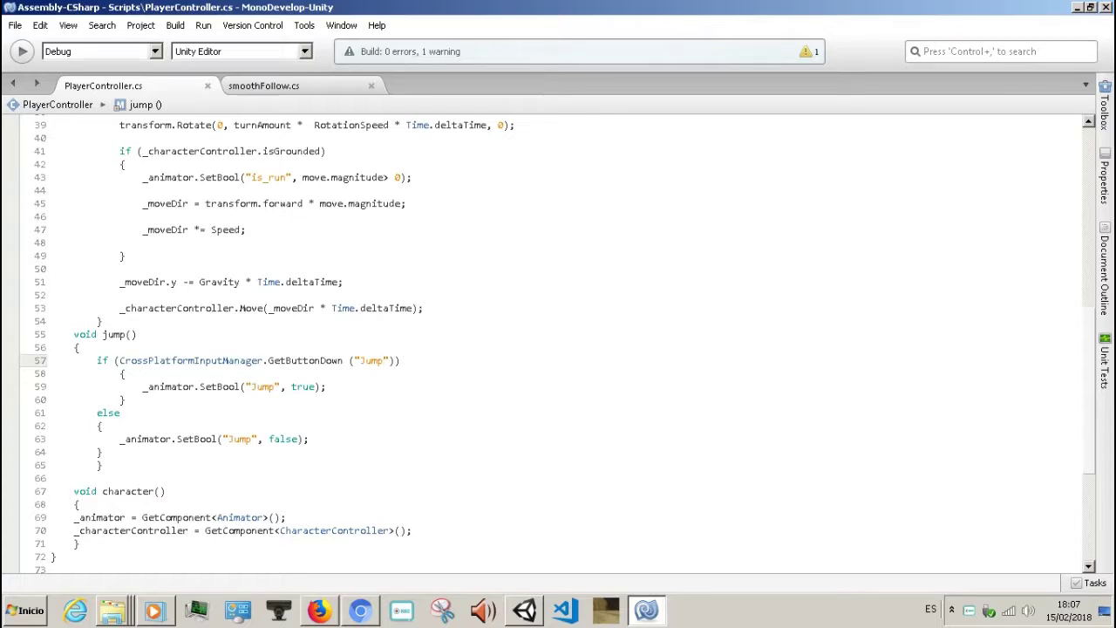
{"action": "key", "text": "alt+Tab"}
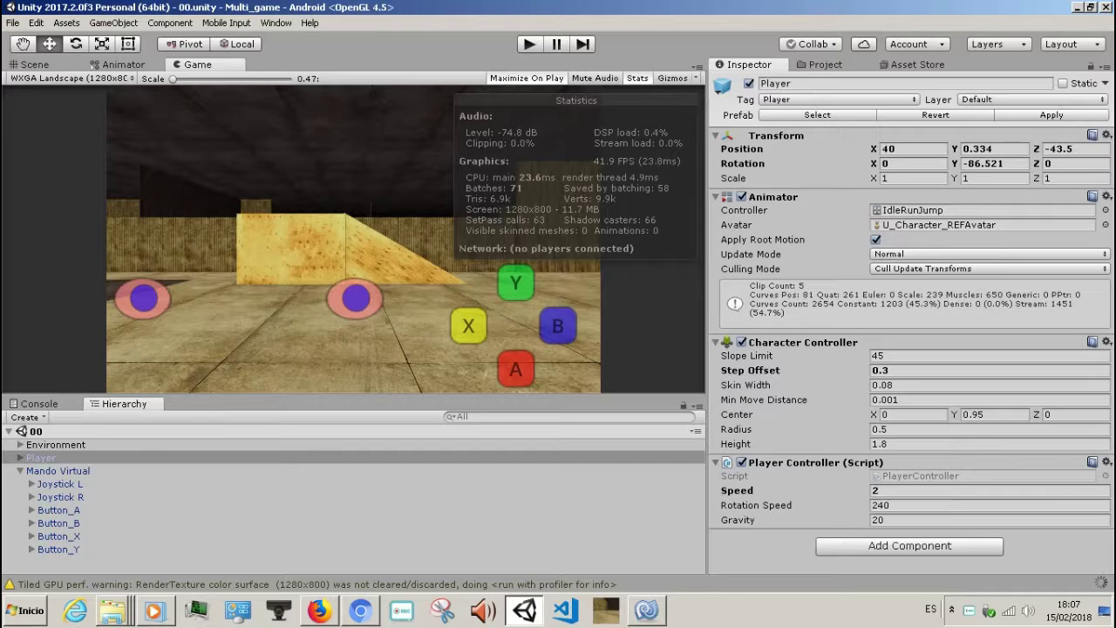
- Select the Camera under Environment and open its Mouse Orbit Improved script via Edit Script
{"action": "left_click", "coordinate": [55, 445]}
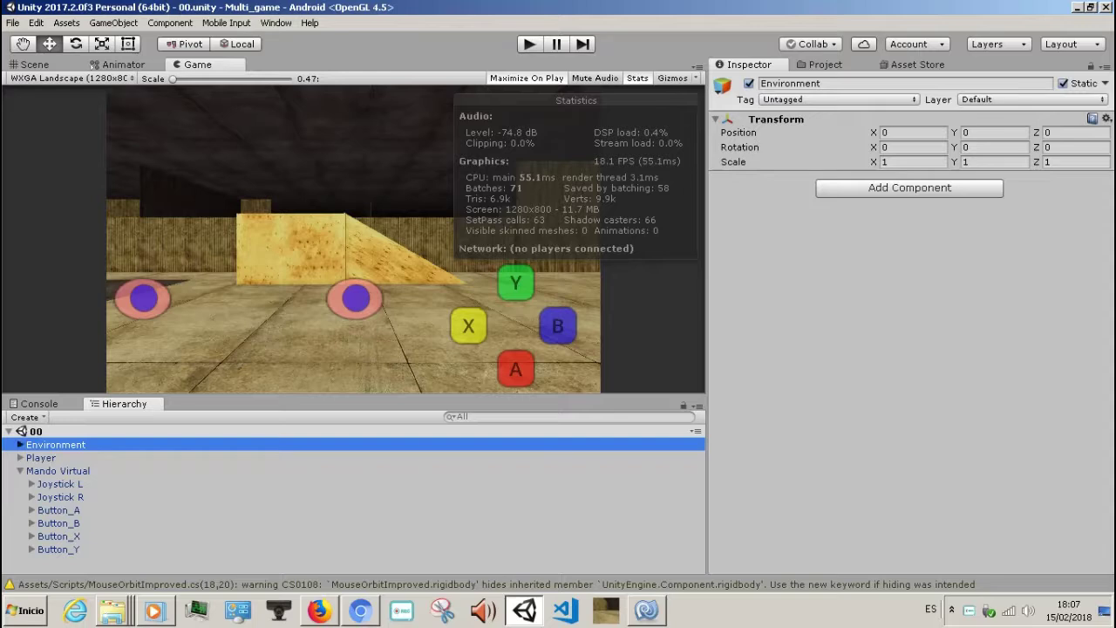
{"action": "key", "text": "Right"}
{"action": "left_click", "coordinate": [56, 483]}
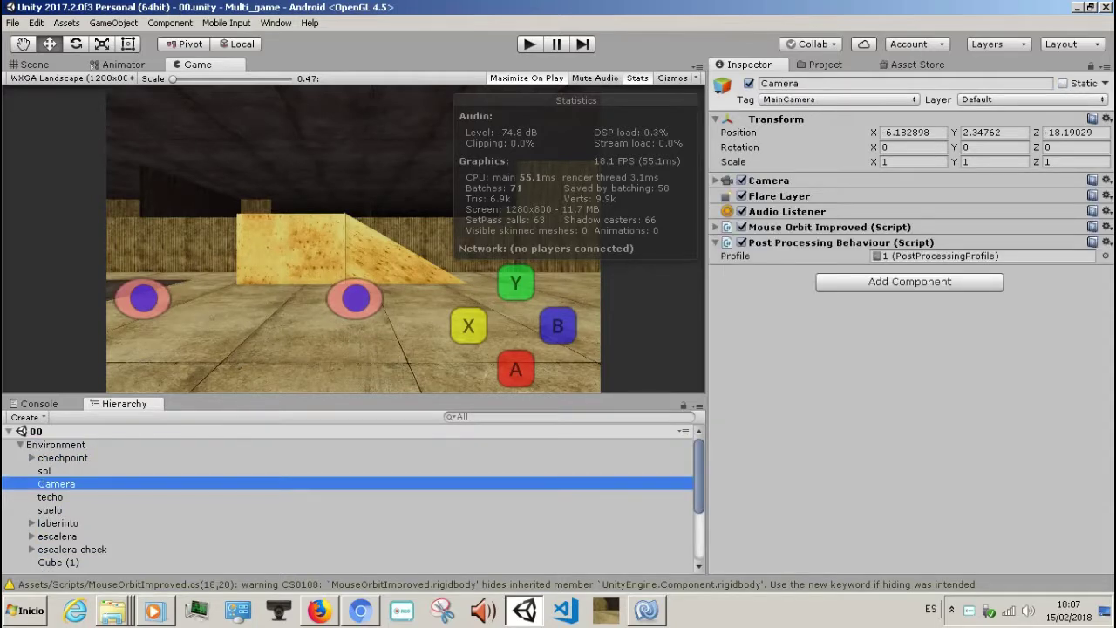
{"action": "left_click", "coordinate": [715, 227]}
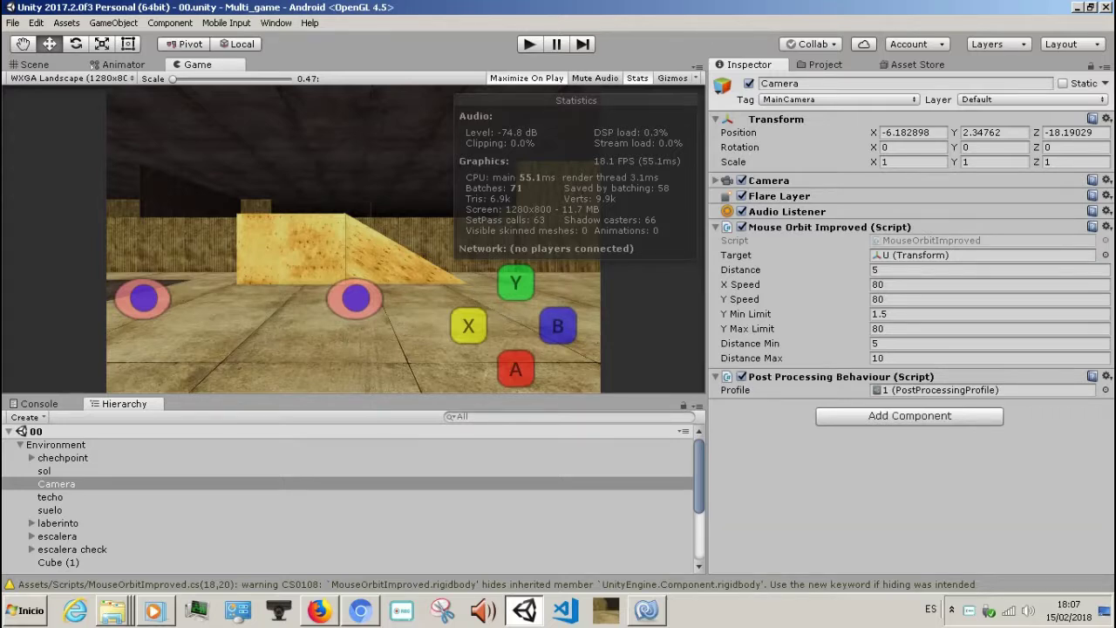
{"action": "left_click", "coordinate": [1106, 227]}
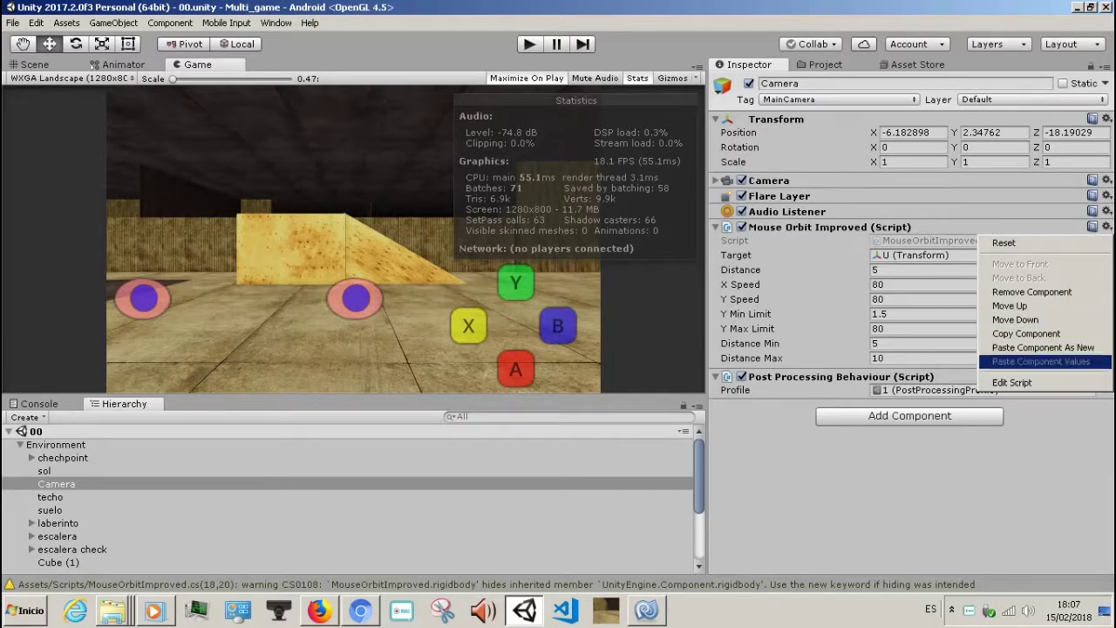
{"action": "left_click", "coordinate": [1090, 383]}
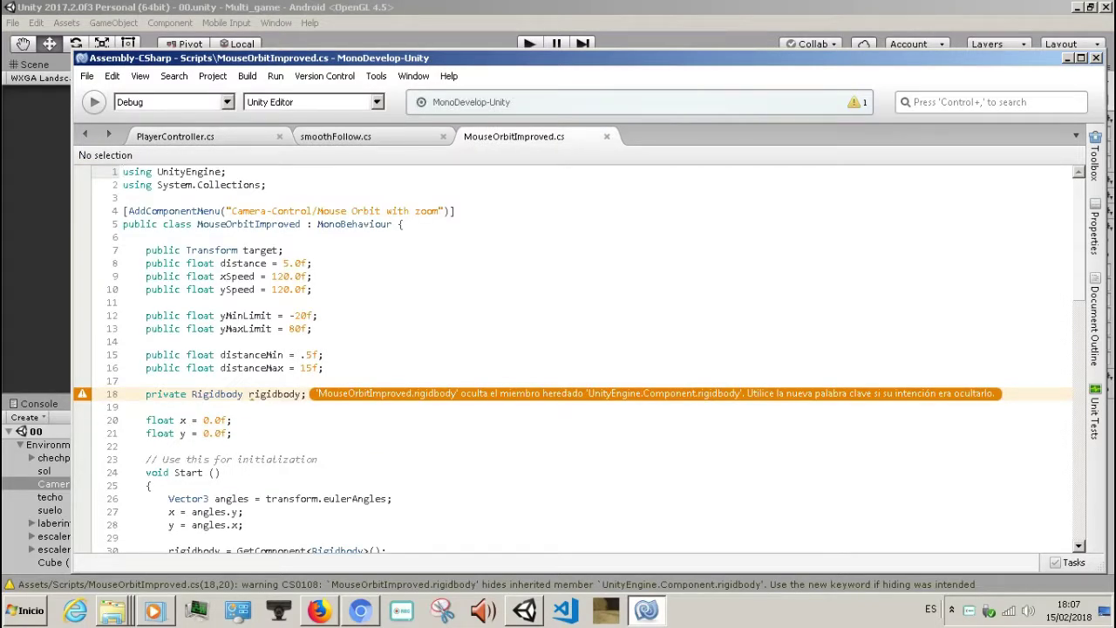
- Paste CrossPlatformInputManager over Input in the Mouse X and Mouse Y GetAxis calls on lines 43–44
{"action": "scroll", "coordinate": [573, 358], "scroll_direction": "down", "scroll_amount": 3}
{"action": "scroll", "coordinate": [573, 358], "scroll_direction": "down", "scroll_amount": 1}
{"action": "scroll", "coordinate": [573, 357], "scroll_direction": "down", "scroll_amount": 4}
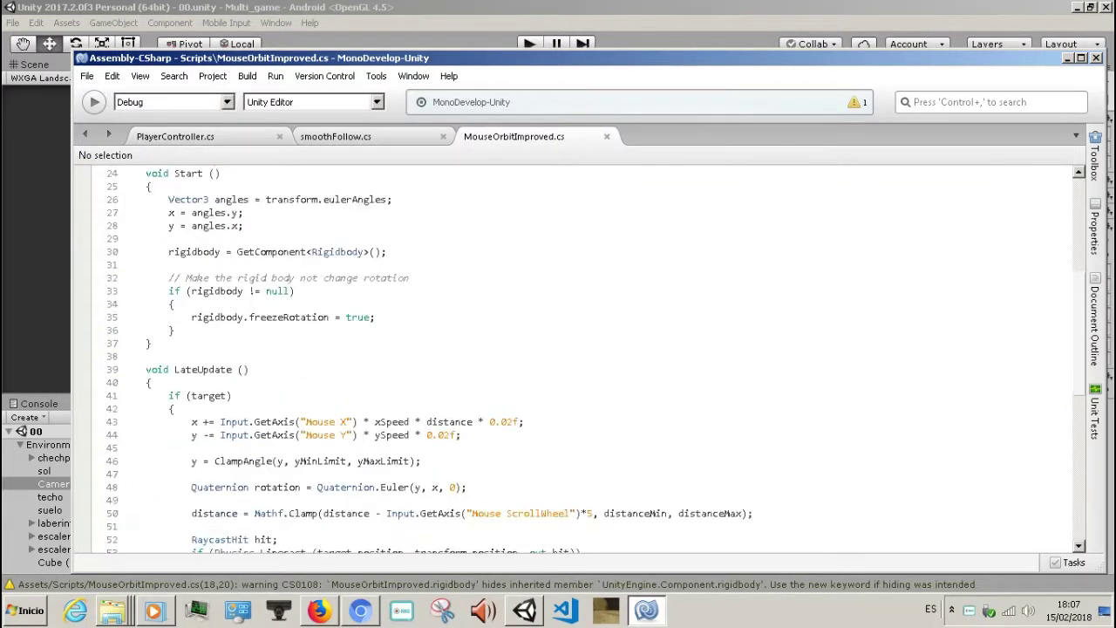
{"action": "scroll", "coordinate": [573, 358], "scroll_direction": "down", "scroll_amount": 1}
{"action": "scroll", "coordinate": [572, 357], "scroll_direction": "down", "scroll_amount": 1}
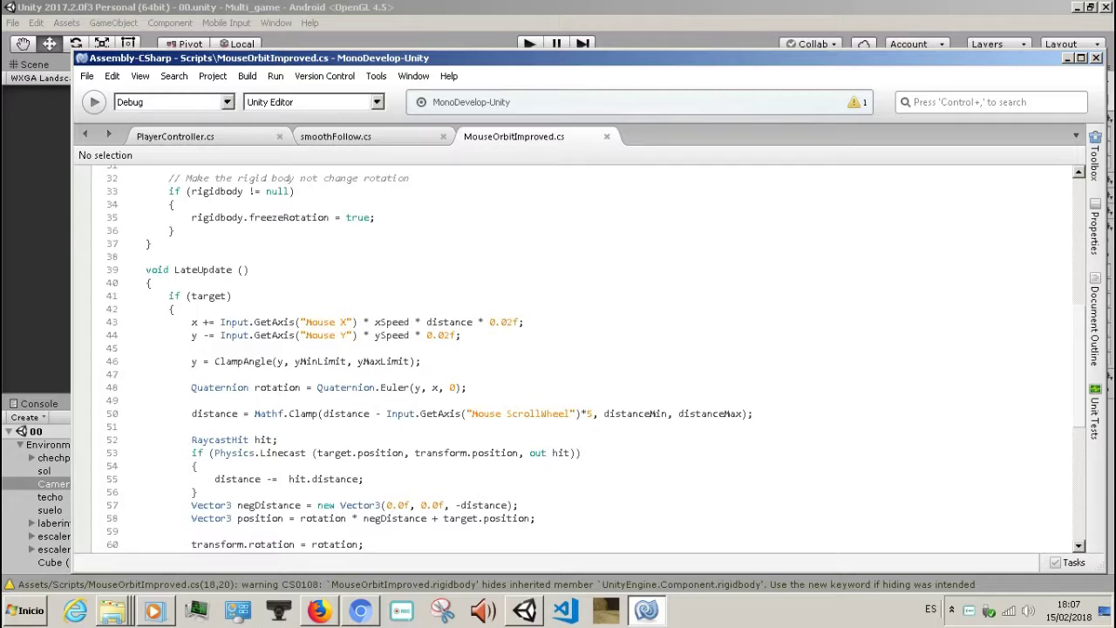
{"action": "left_click", "coordinate": [219, 322]}
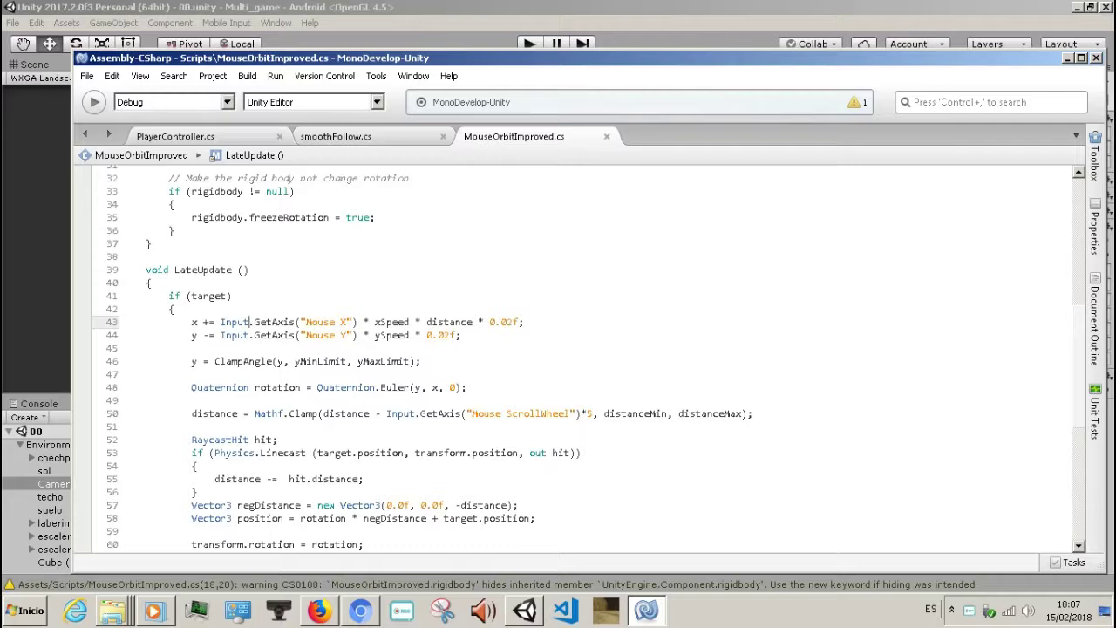
{"action": "left_click_drag", "start_coordinate": [249, 322], "coordinate": [221, 322]}
{"action": "type", "text": "CrossPlatformInputManager"}
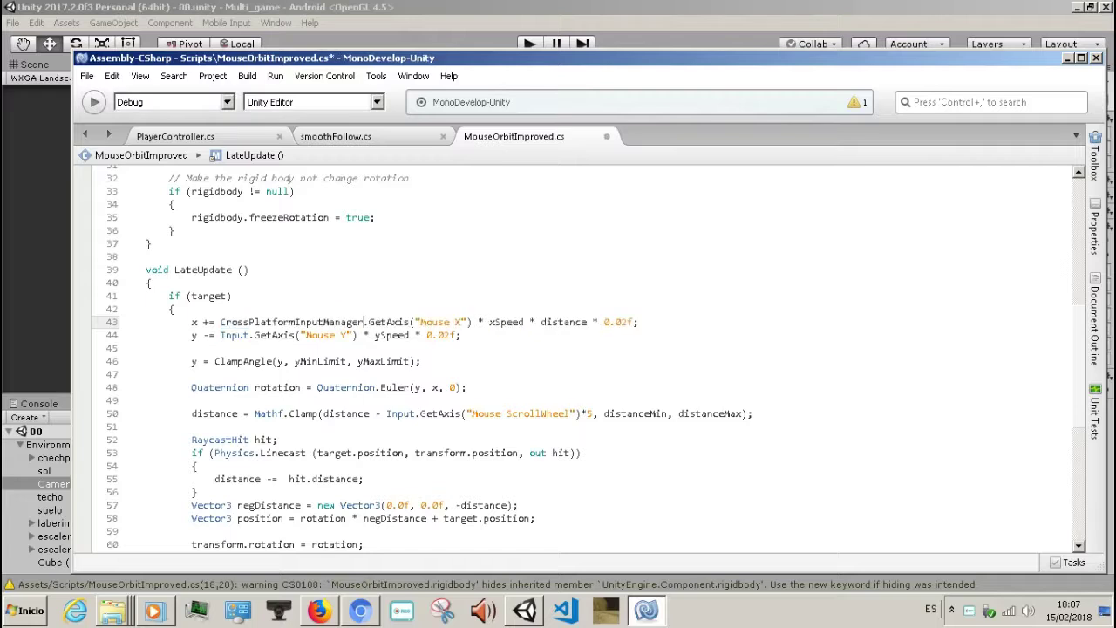
{"action": "left_click", "coordinate": [245, 335]}
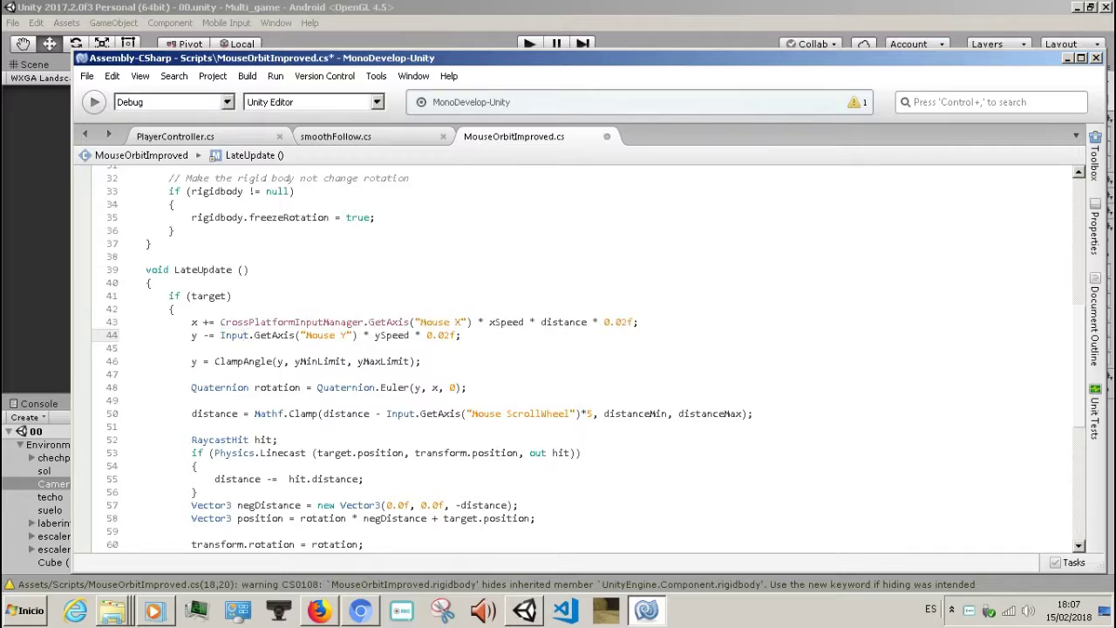
{"action": "left_click_drag", "start_coordinate": [249, 334], "coordinate": [221, 334]}
{"action": "type", "text": "CrossPlatformInputManager"}
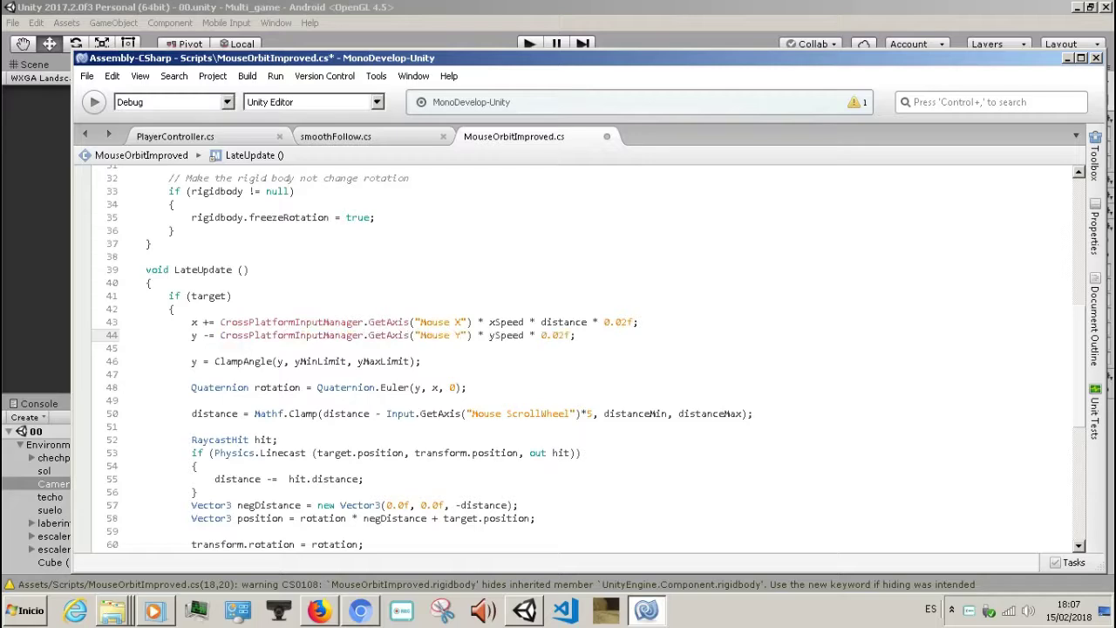
{"action": "scroll", "coordinate": [295, 361], "scroll_direction": "up", "scroll_amount": 1}
{"action": "scroll", "coordinate": [279, 331], "scroll_direction": "up", "scroll_amount": 1}
{"action": "scroll", "coordinate": [261, 288], "scroll_direction": "up", "scroll_amount": 2}
{"action": "scroll", "coordinate": [250, 244], "scroll_direction": "up", "scroll_amount": 2}
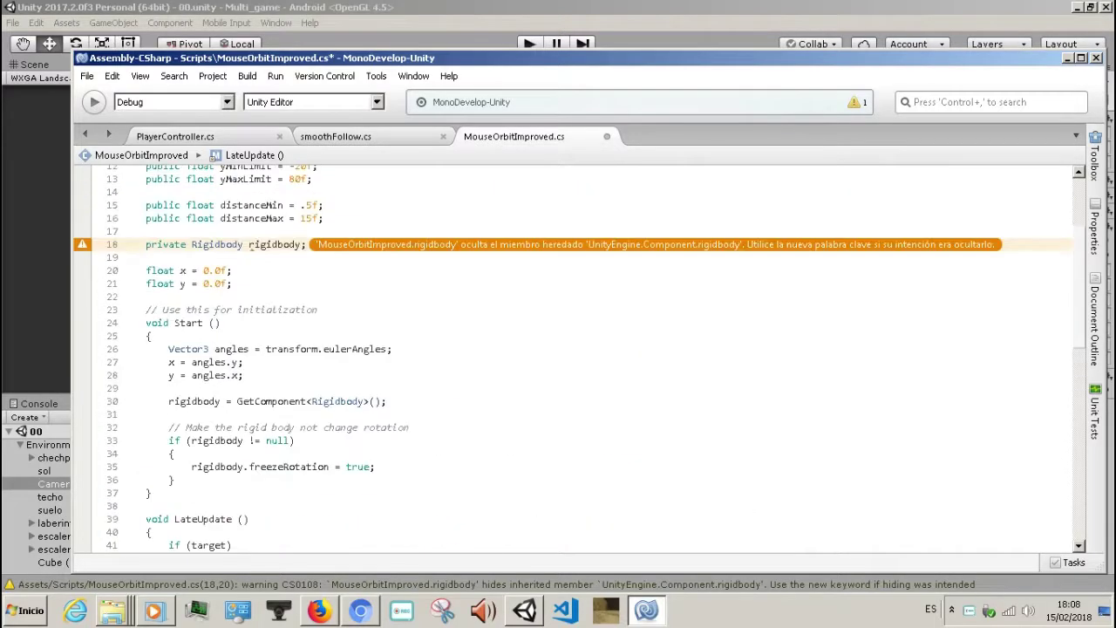
{"action": "scroll", "coordinate": [250, 244], "scroll_direction": "up", "scroll_amount": 4}
- Add 'using UnityStandardAssets.CrossPlatformInput;' as a new line 3 with autocomplete
{"action": "left_click", "coordinate": [266, 184]}
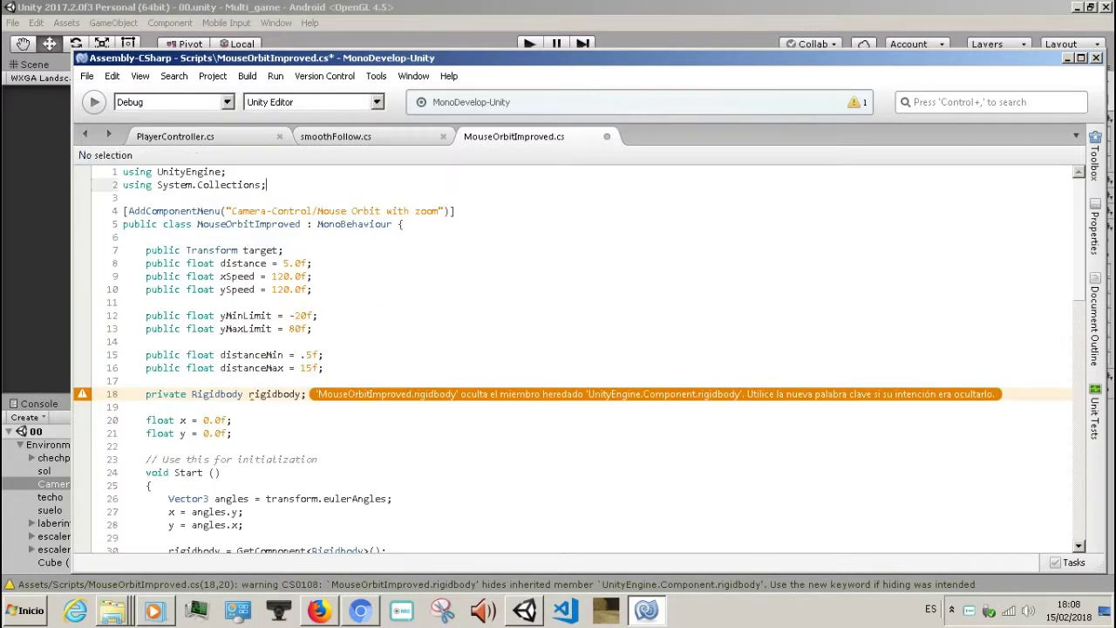
{"action": "key", "text": "Return"}
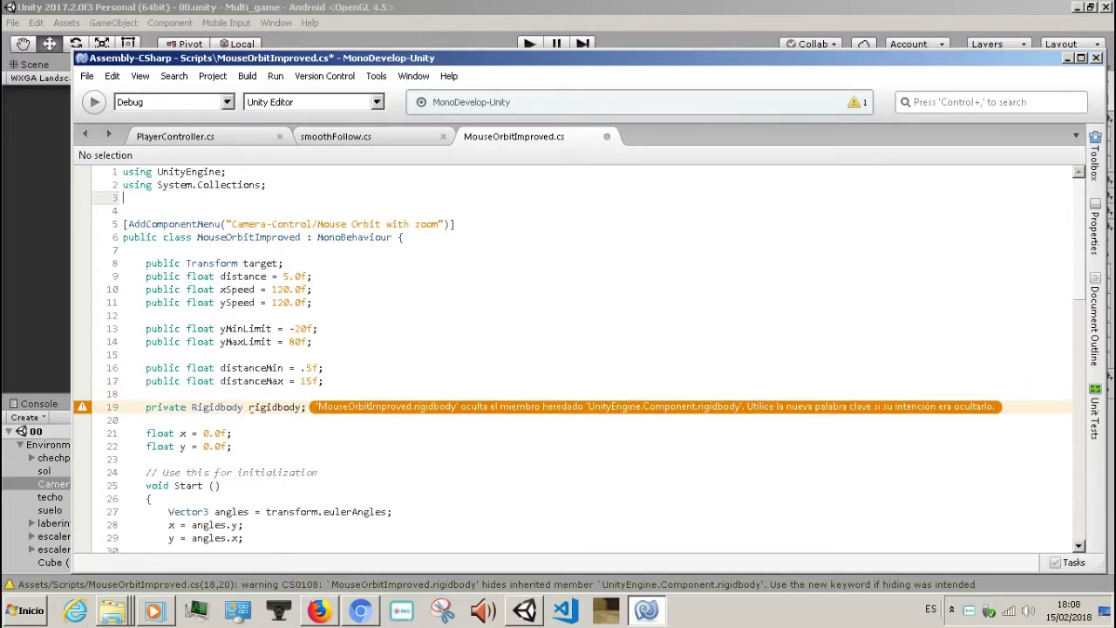
{"action": "type", "text": "usi"}
{"action": "key", "text": "Return"}
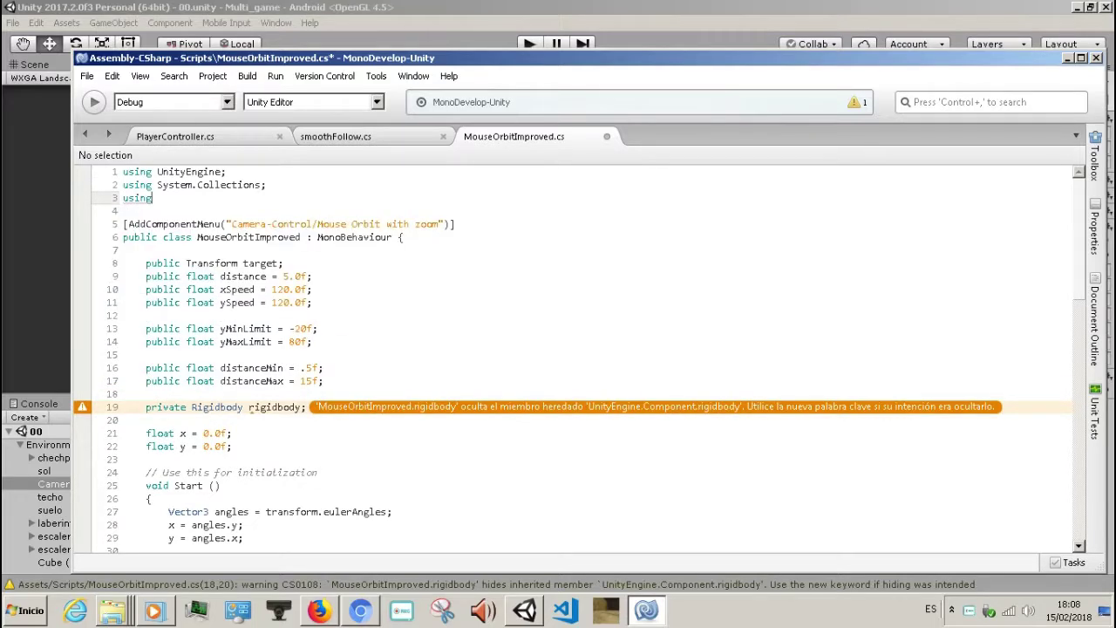
{"action": "type", "text": " as"}
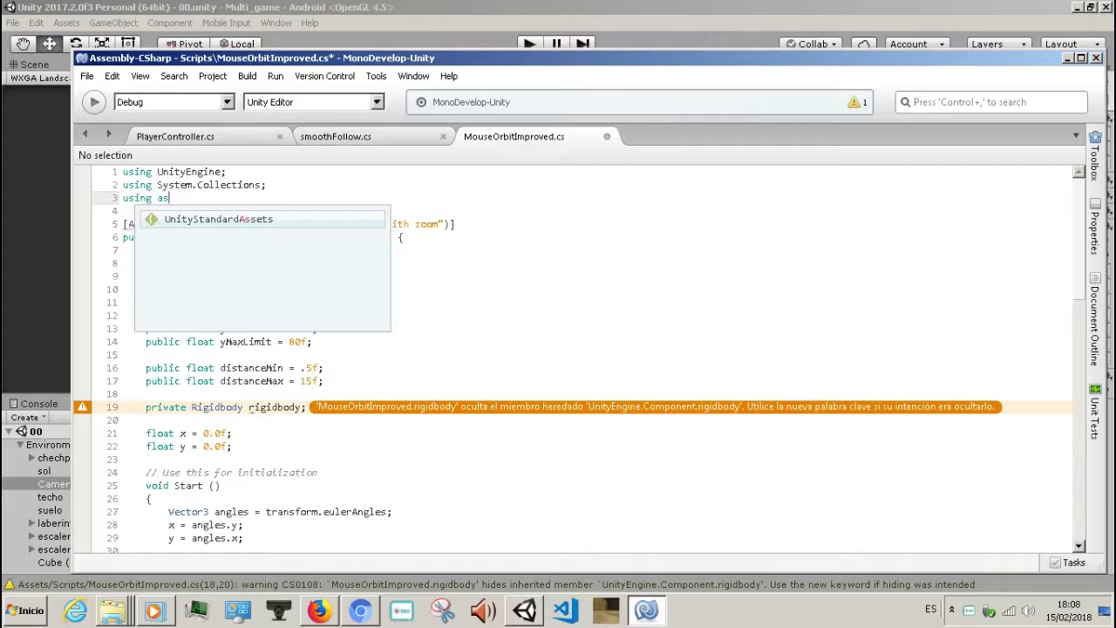
{"action": "key", "text": "Return"}
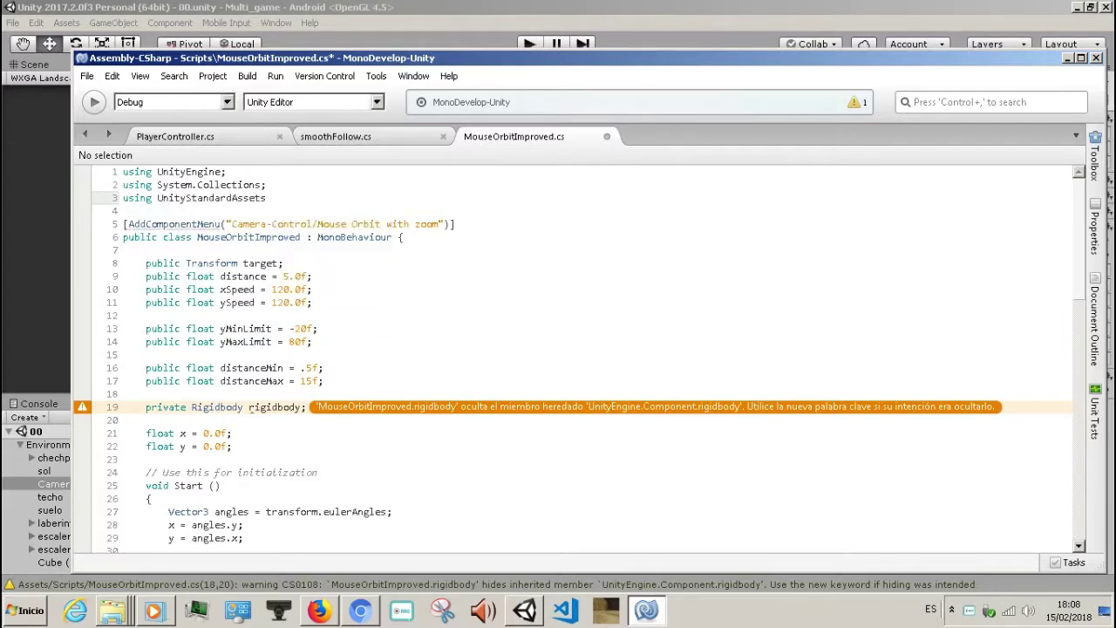
{"action": "type", "text": ".c"}
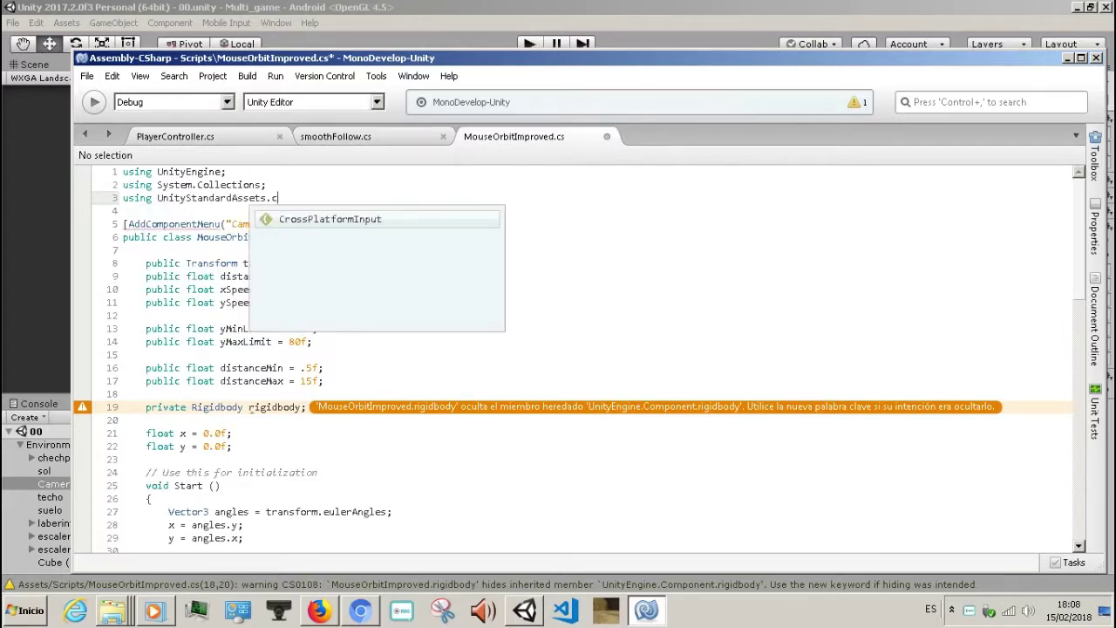
{"action": "type", "text": "r"}
{"action": "key", "text": "Return"}
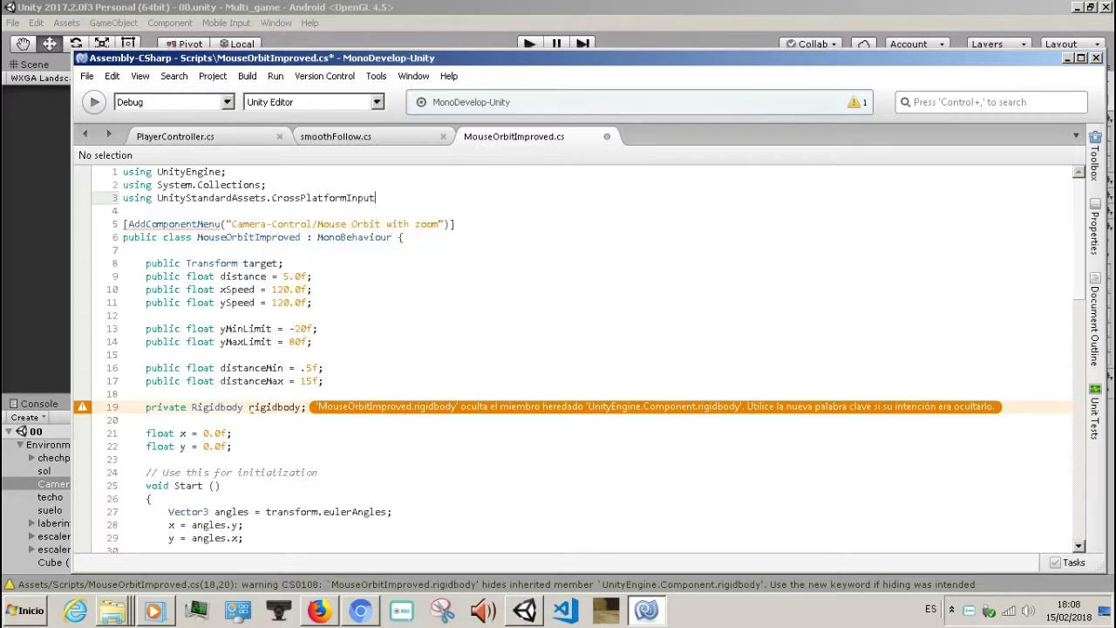
{"action": "type", "text": ";"}
- Build MouseOrbitImproved.cs and confirm it compiles with 0 errors and 1 warning
{"action": "key", "text": "F5"}
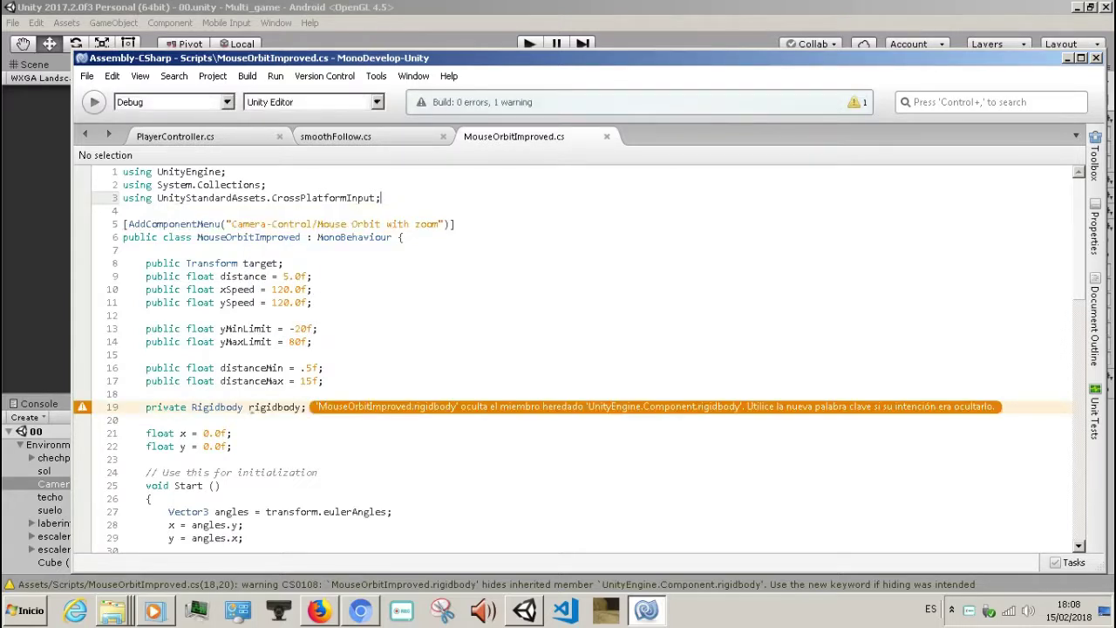
{"action": "scroll", "coordinate": [575, 357], "scroll_direction": "down", "scroll_amount": 4}
{"action": "scroll", "coordinate": [576, 357], "scroll_direction": "down", "scroll_amount": 1}
{"action": "scroll", "coordinate": [575, 357], "scroll_direction": "down", "scroll_amount": 3}
{"action": "scroll", "coordinate": [576, 357], "scroll_direction": "down", "scroll_amount": 1}
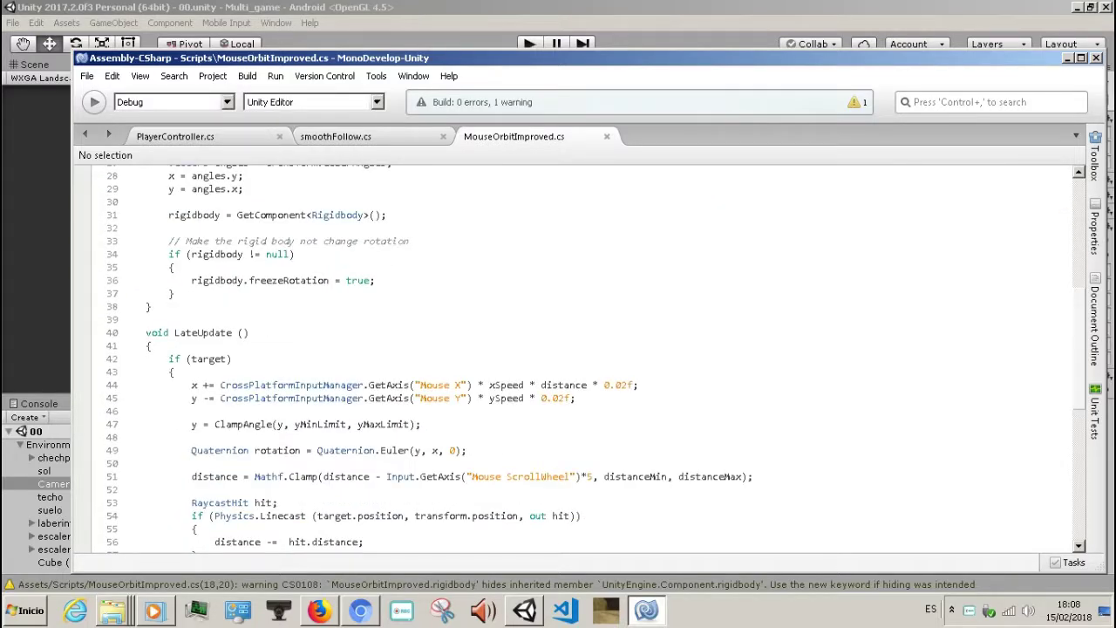
{"action": "scroll", "coordinate": [575, 357], "scroll_direction": "down", "scroll_amount": 1}
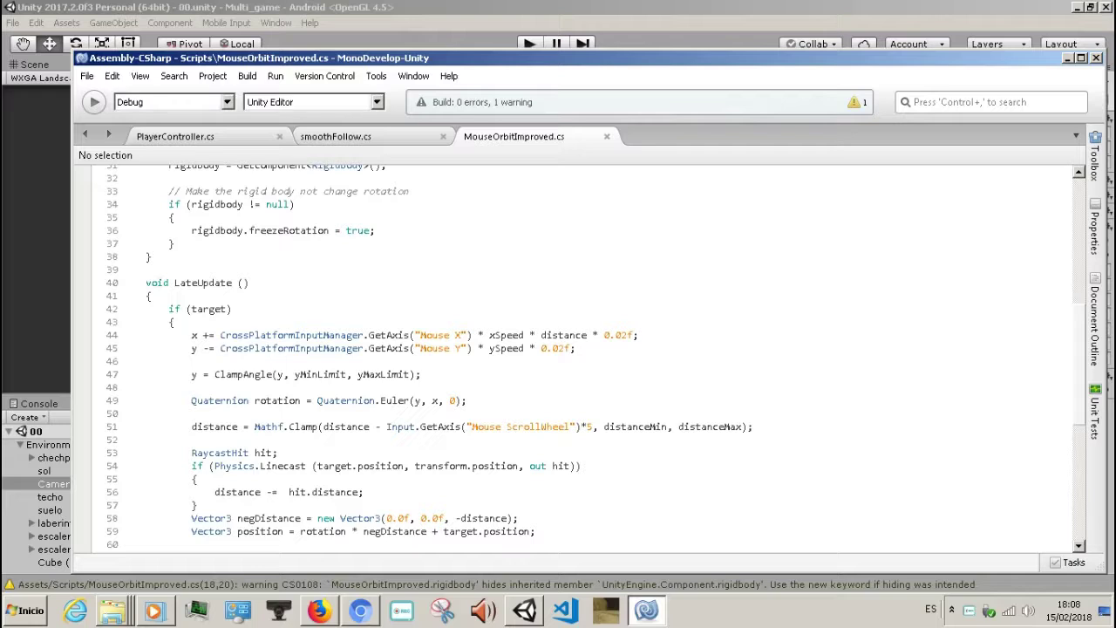
{"action": "scroll", "coordinate": [575, 358], "scroll_direction": "down", "scroll_amount": 1}
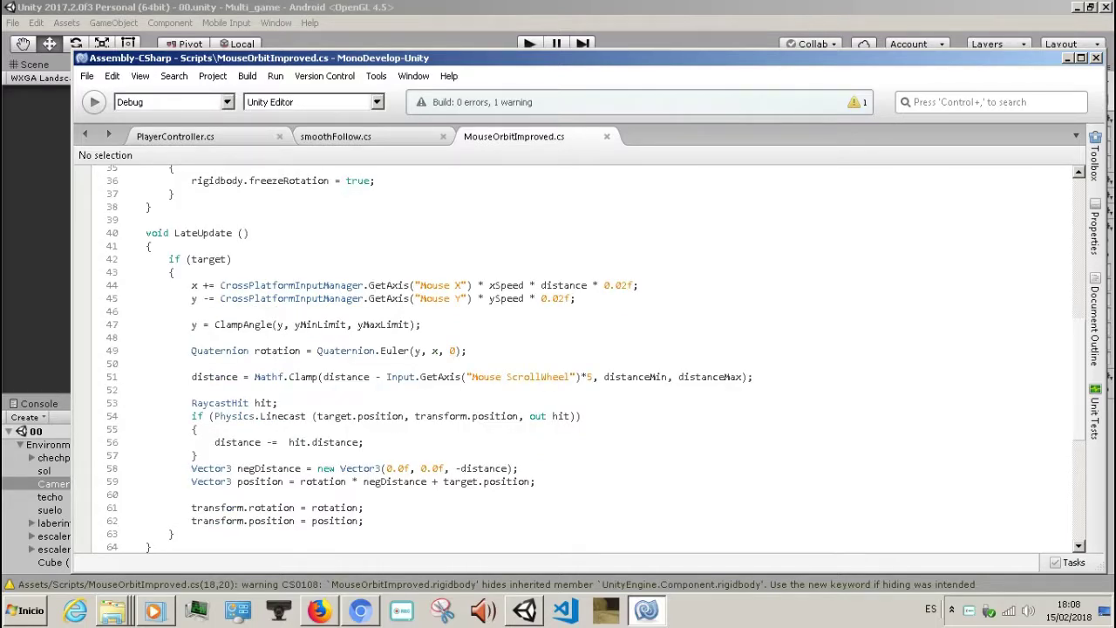
- Back in Unity, open Edit > Project Settings > Input to show the input axes
{"action": "left_click", "coordinate": [1066, 58]}
{"action": "left_click", "coordinate": [68, 23]}
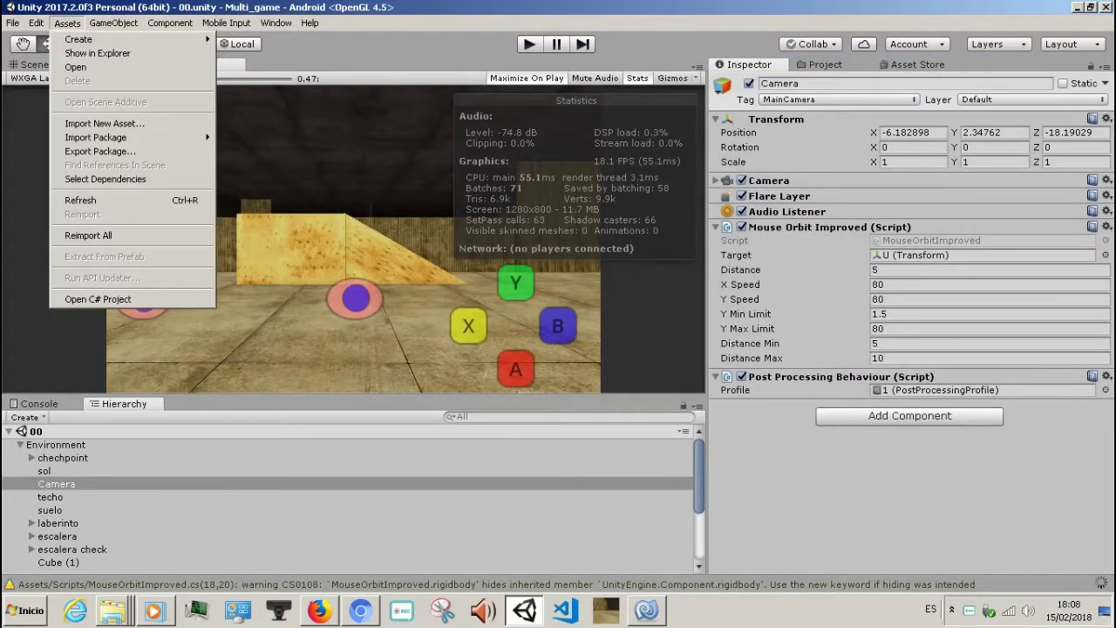
{"action": "mouse_move", "coordinate": [72, 362]}
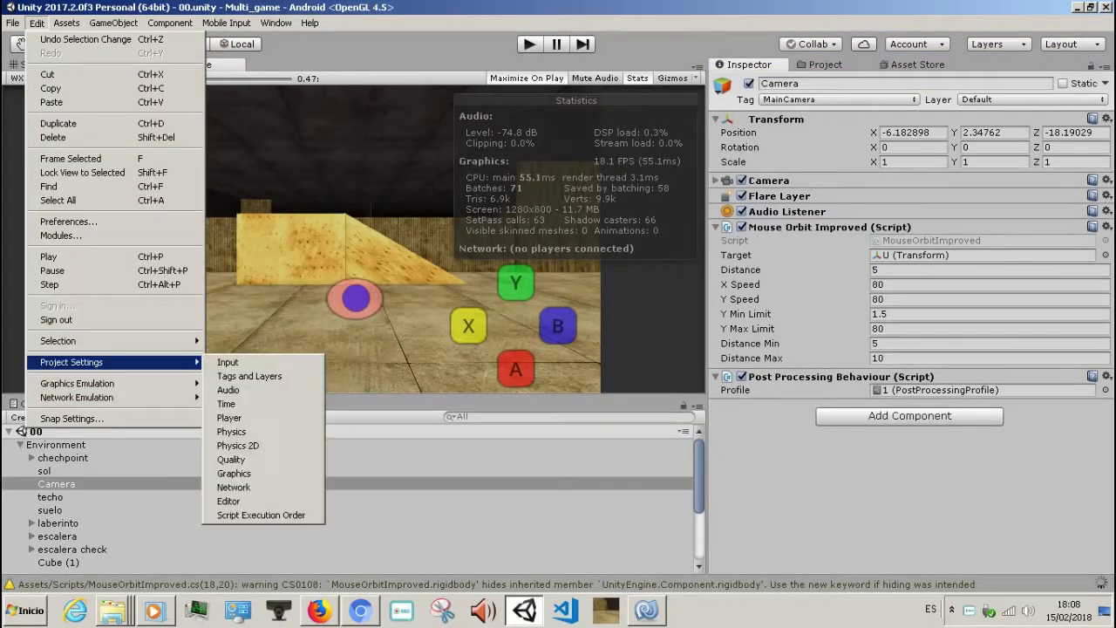
{"action": "left_click", "coordinate": [228, 361]}
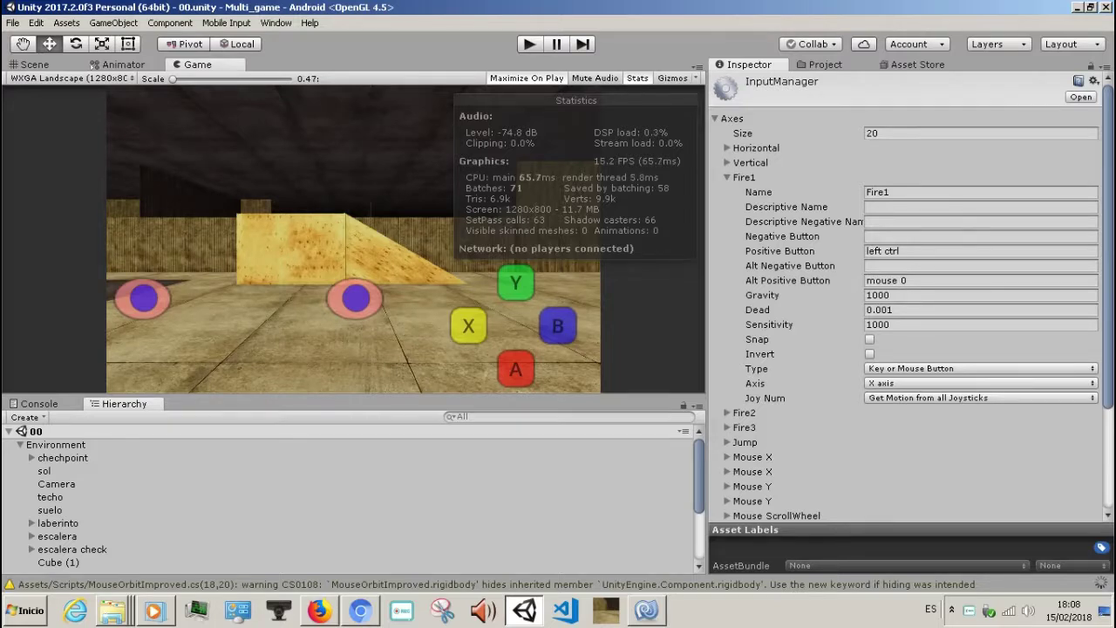
- Collapse Fire1 and expand the second Mouse X axis, a Joystick Axis on the 3rd axis
{"action": "left_click", "coordinate": [727, 177]}
{"action": "left_click", "coordinate": [727, 235]}
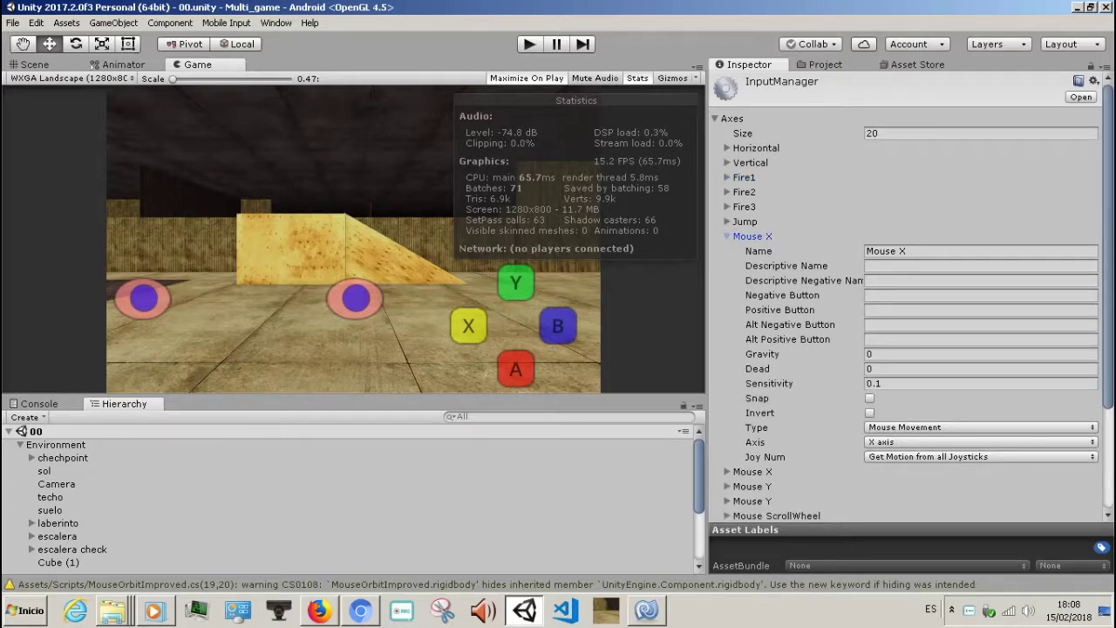
{"action": "key", "text": "Left"}
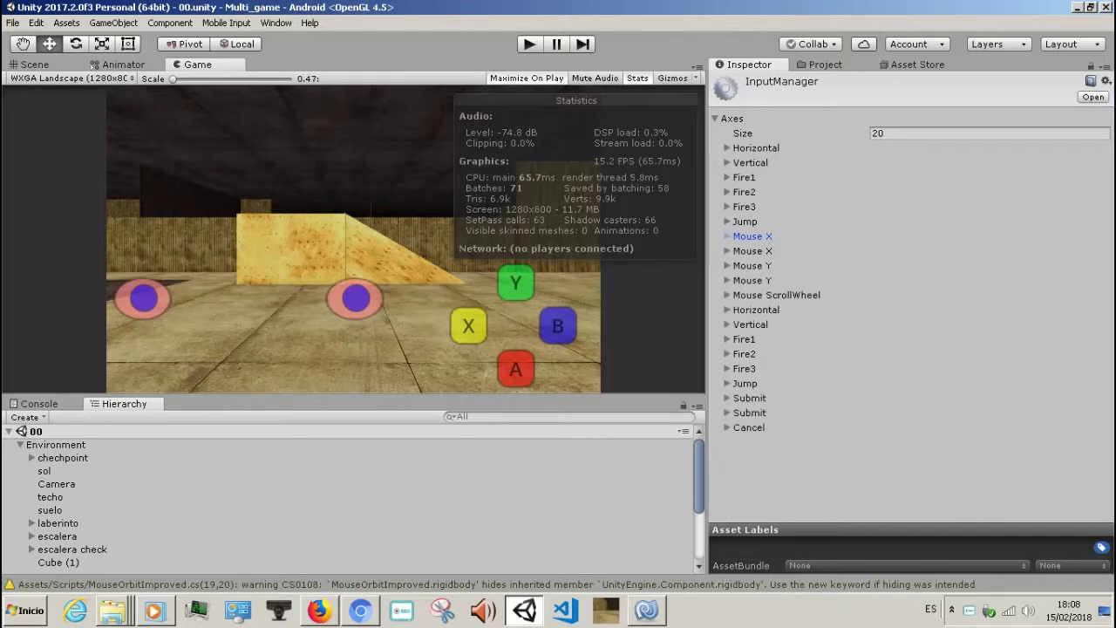
{"action": "key", "text": "Down"}
{"action": "key", "text": "Right"}
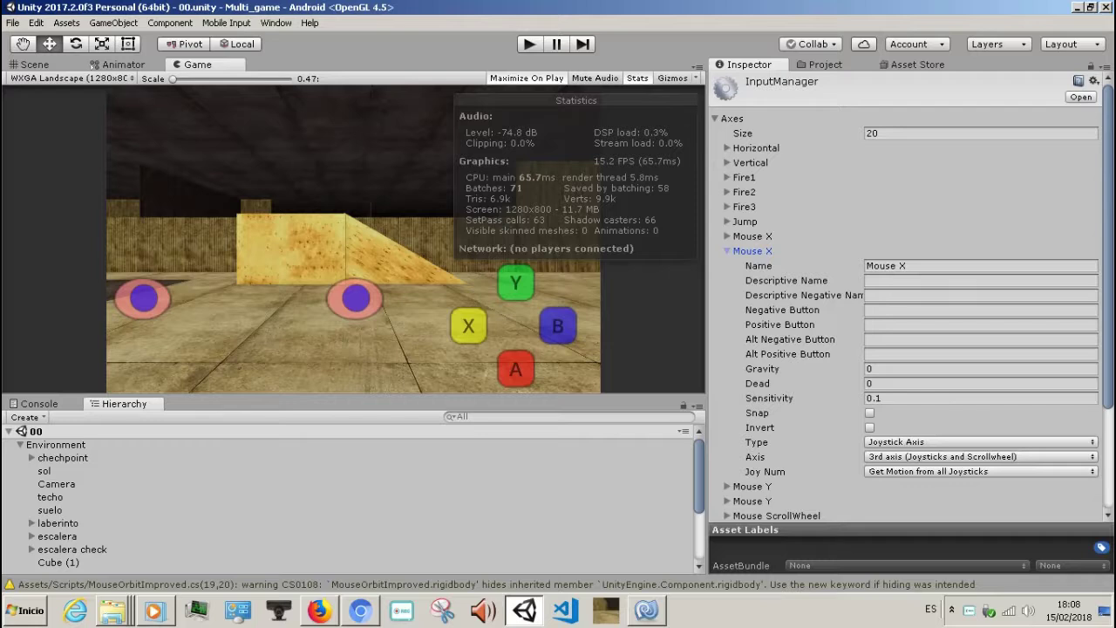
{"action": "left_click", "coordinate": [278, 610]}
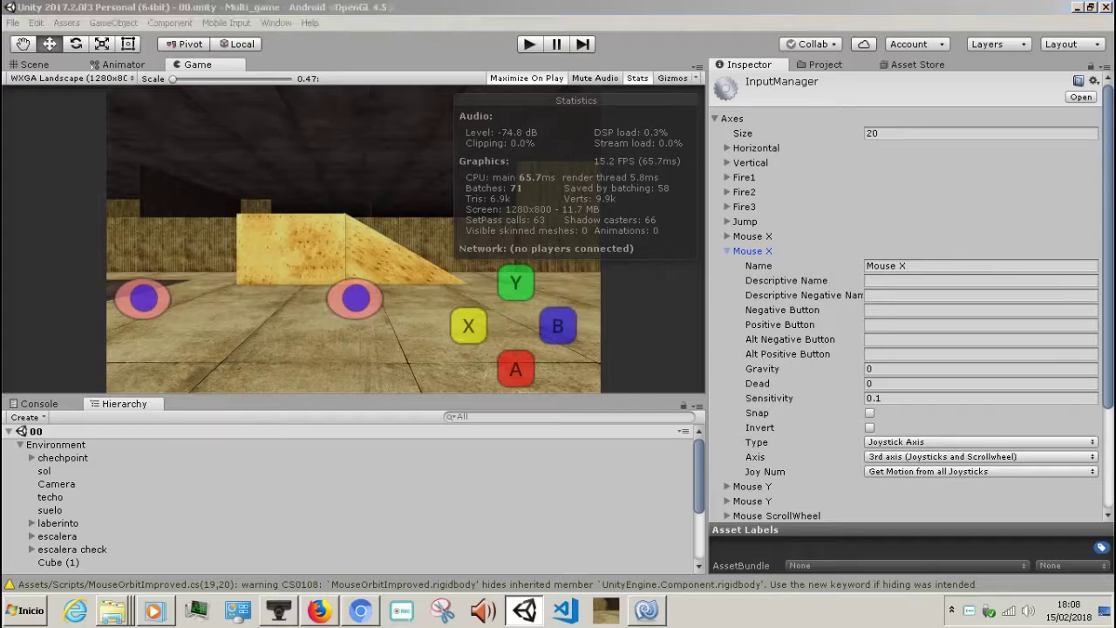
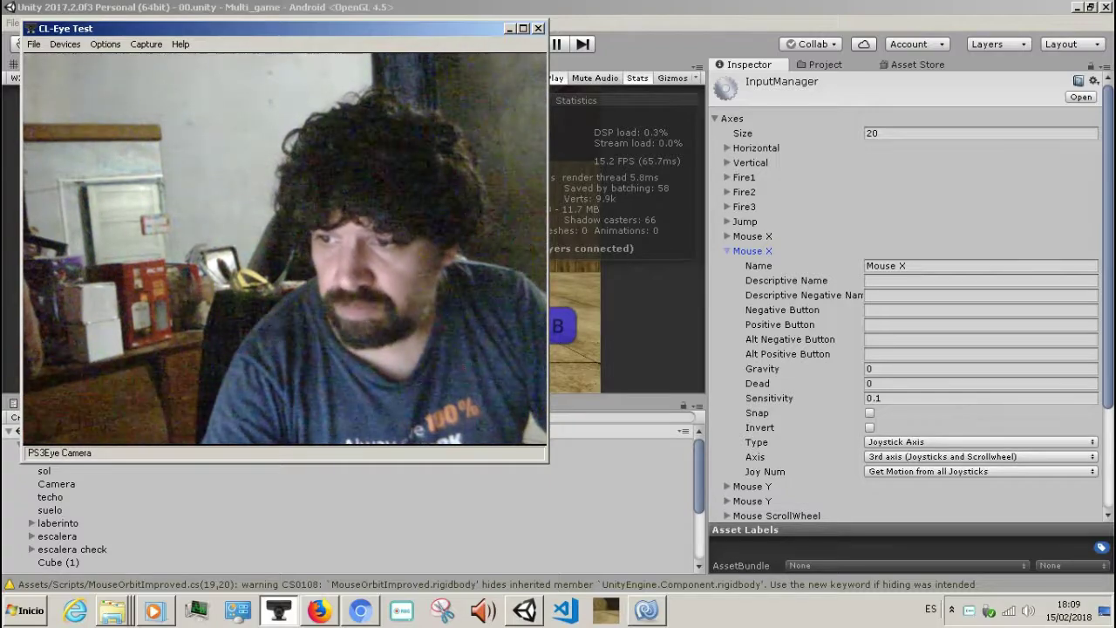
- Set the second Mouse Y axis's Joy Num to Joystick 1
{"action": "left_click", "coordinate": [727, 250]}
{"action": "left_click", "coordinate": [727, 280]}
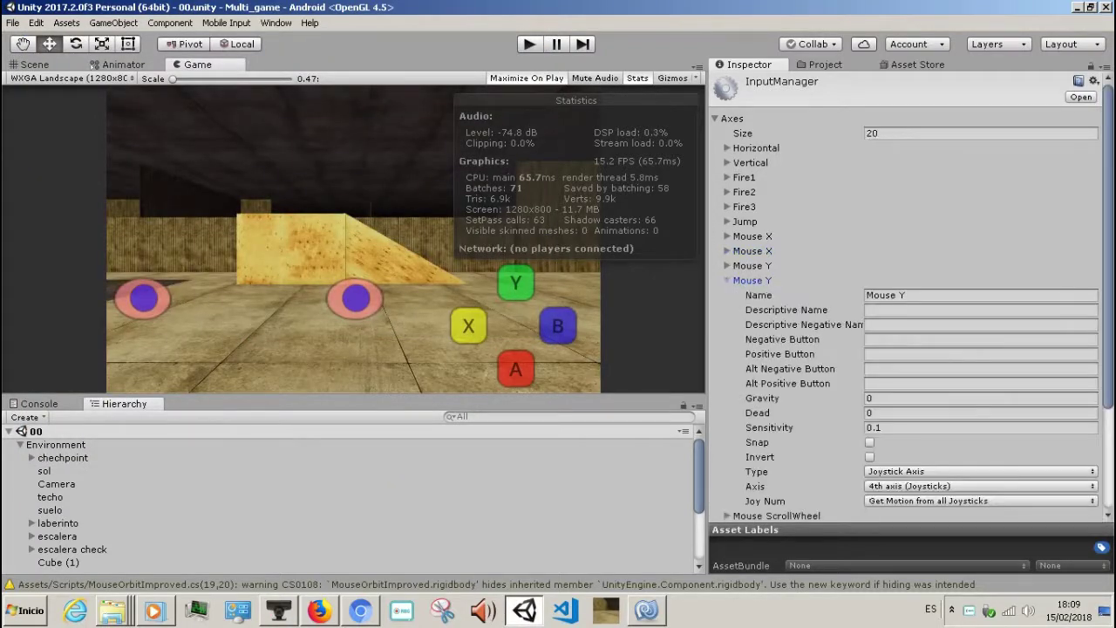
{"action": "scroll", "coordinate": [767, 402], "scroll_direction": "down", "scroll_amount": 3}
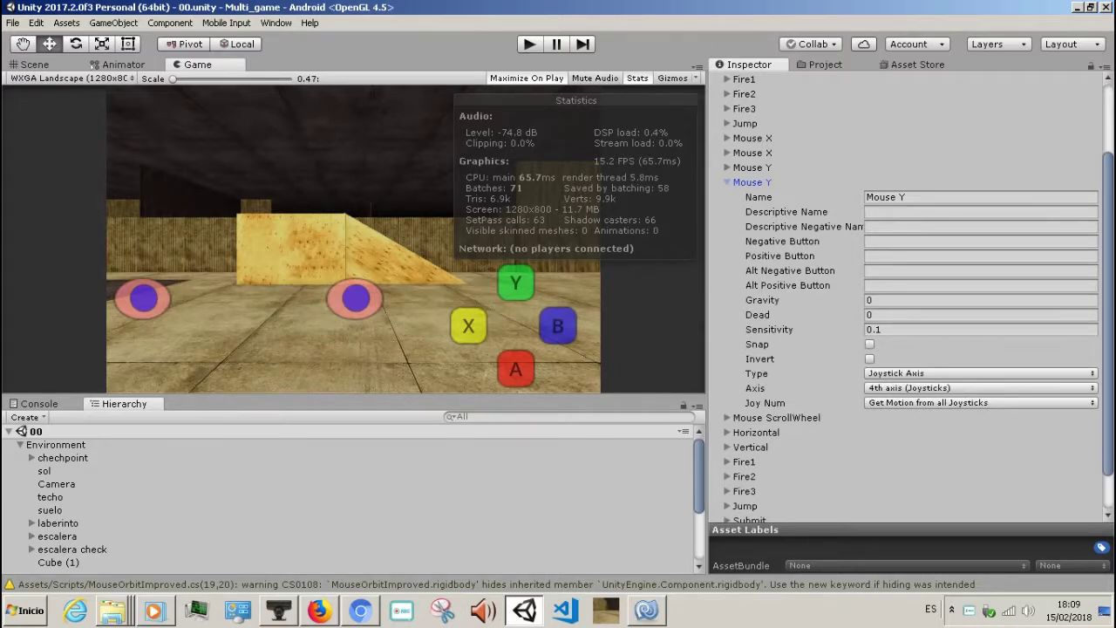
{"action": "left_click", "coordinate": [279, 610]}
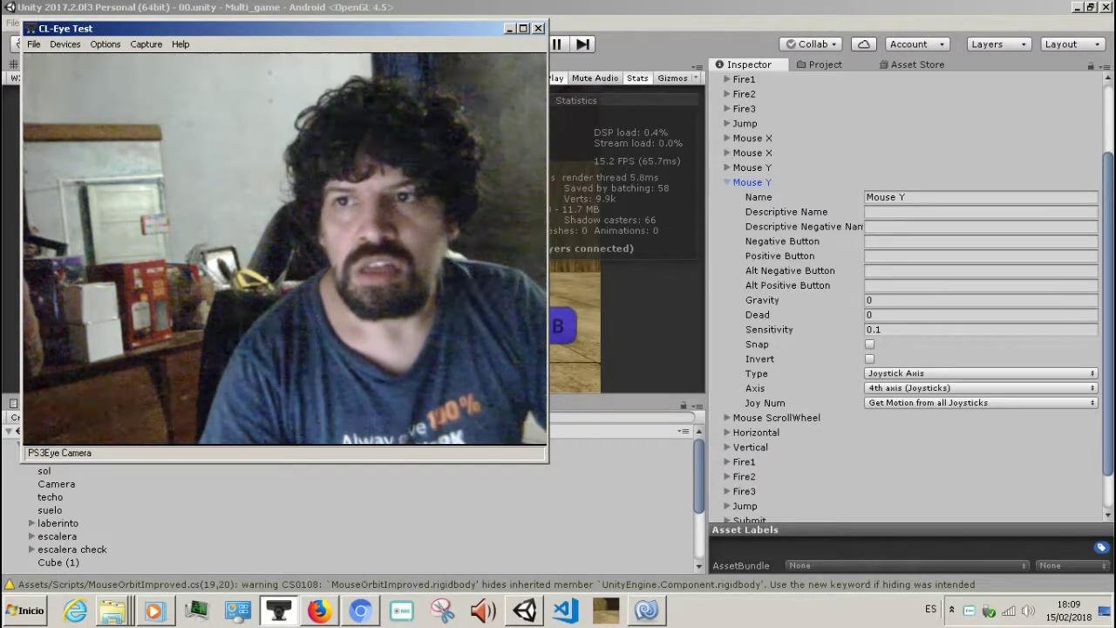
{"action": "left_click", "coordinate": [278, 610]}
{"action": "left_click", "coordinate": [869, 344]}
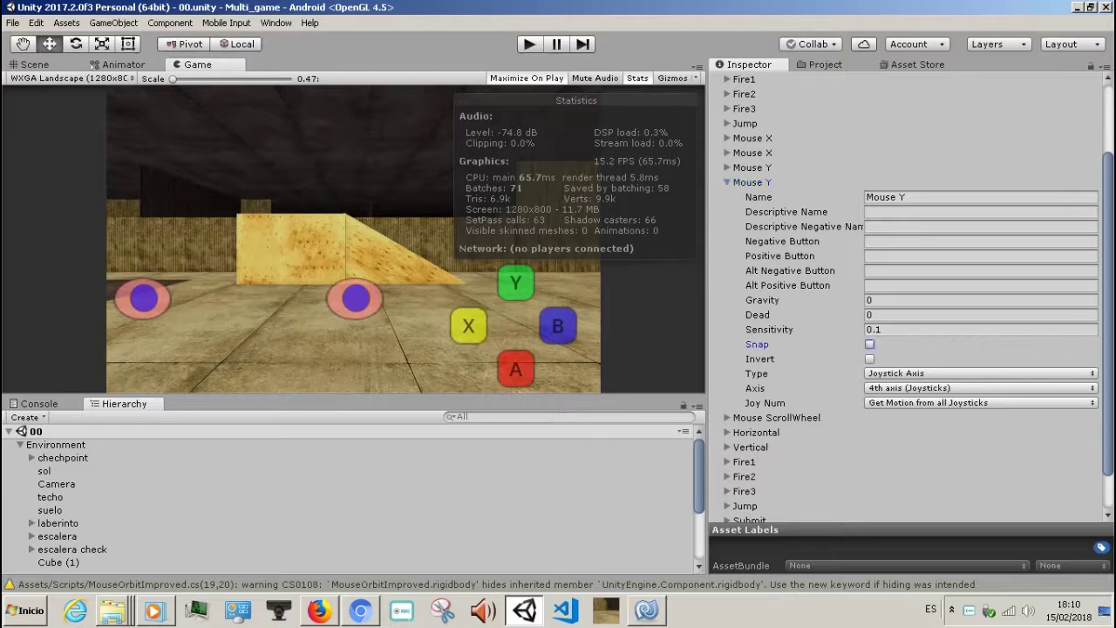
{"action": "left_click", "coordinate": [980, 402]}
{"action": "left_click", "coordinate": [923, 397]}
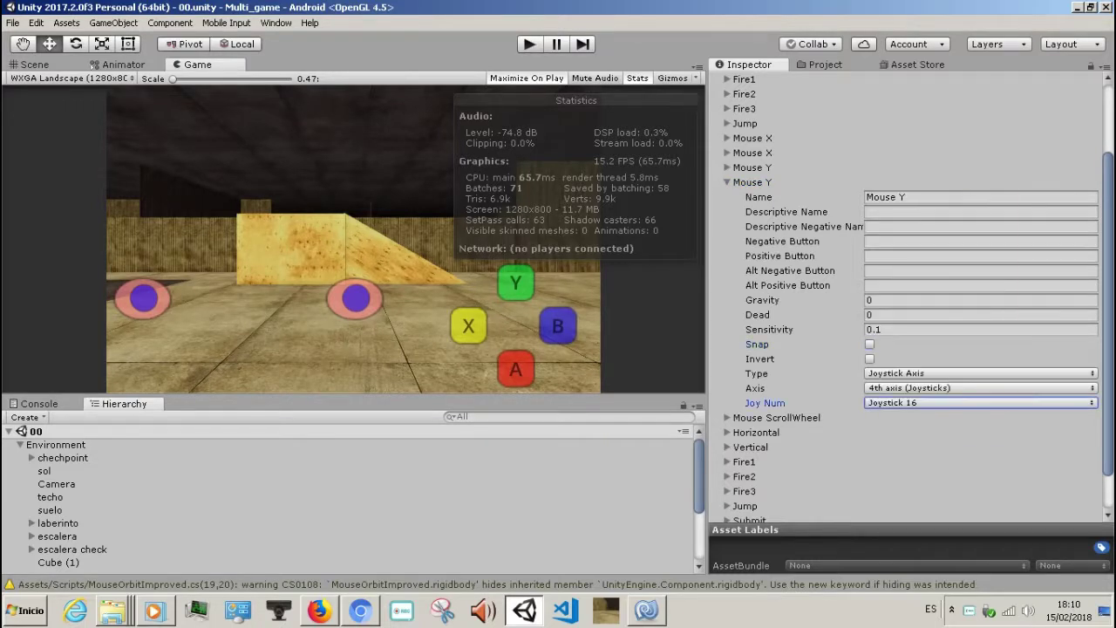
{"action": "left_click", "coordinate": [980, 402]}
{"action": "left_click", "coordinate": [924, 176]}
{"action": "left_click", "coordinate": [980, 402]}
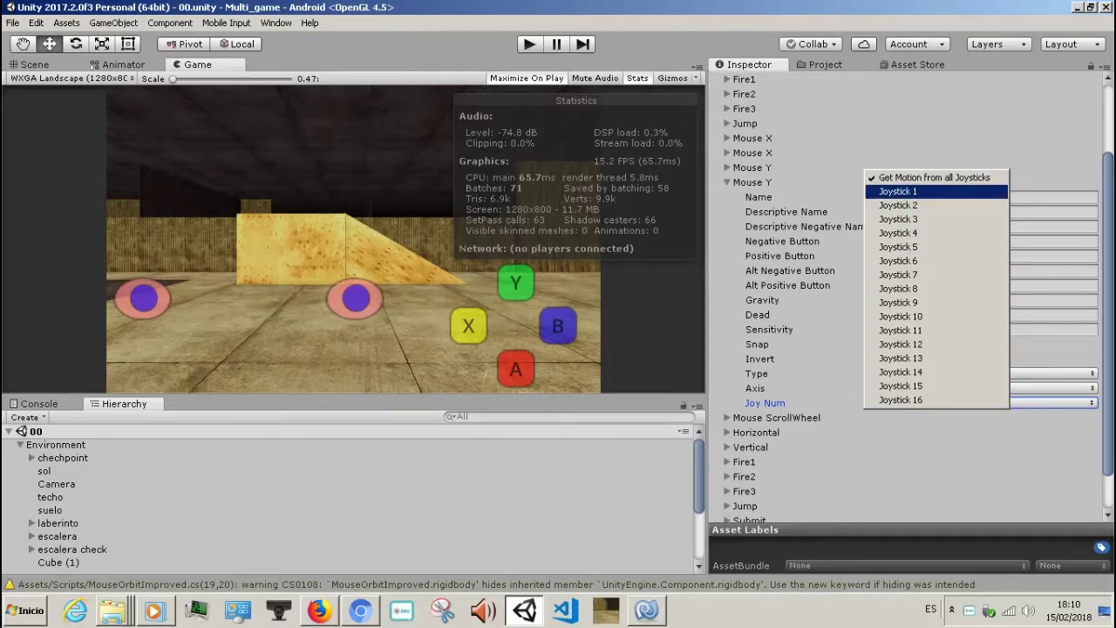
{"action": "key", "text": "Return"}
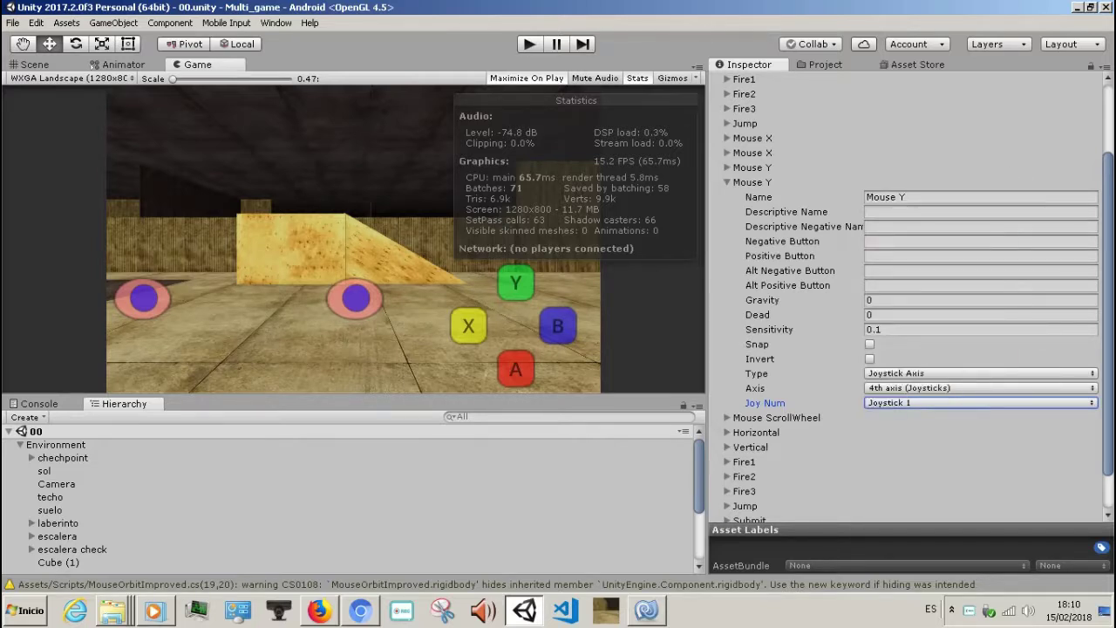
- Set the second Mouse X axis's Joy Num to Joystick 1 and collapse both axes
{"action": "left_click", "coordinate": [727, 153]}
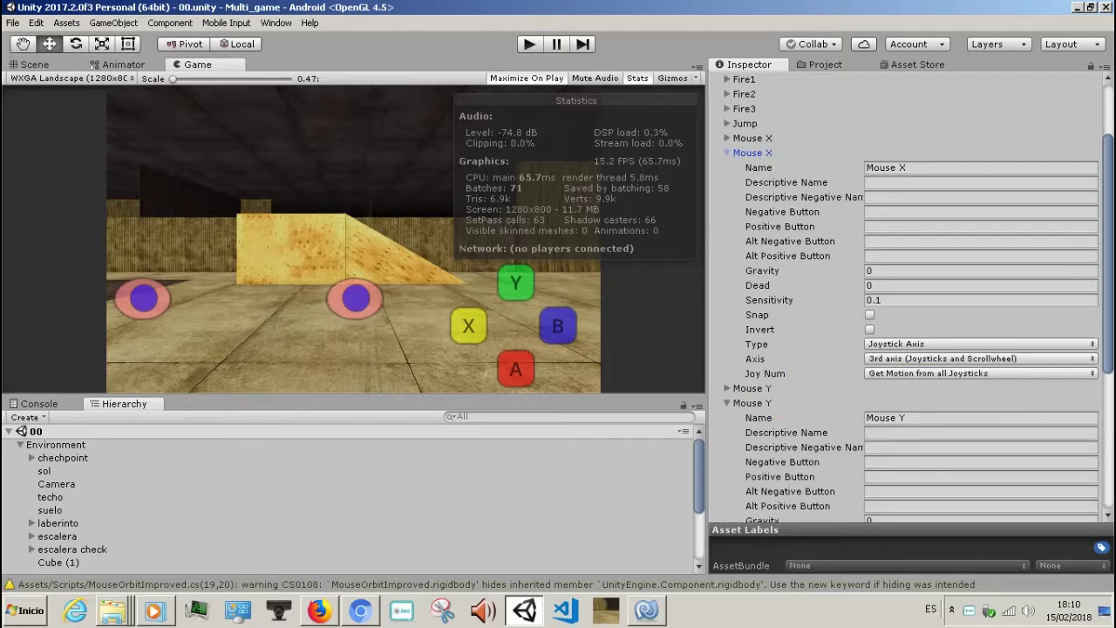
{"action": "left_click", "coordinate": [980, 373]}
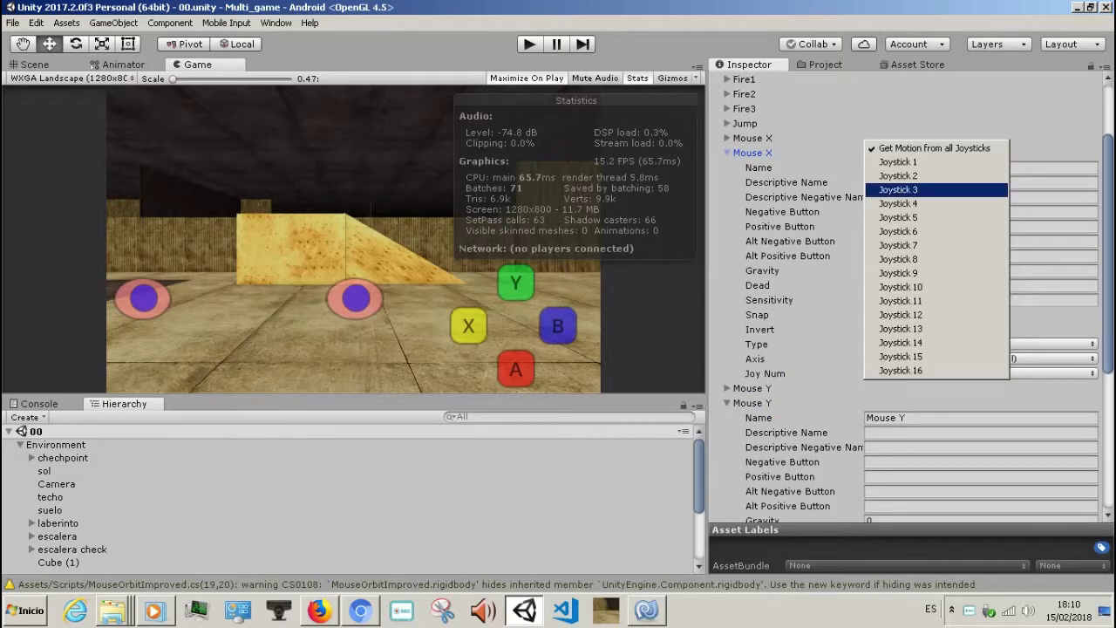
{"action": "left_click", "coordinate": [936, 162]}
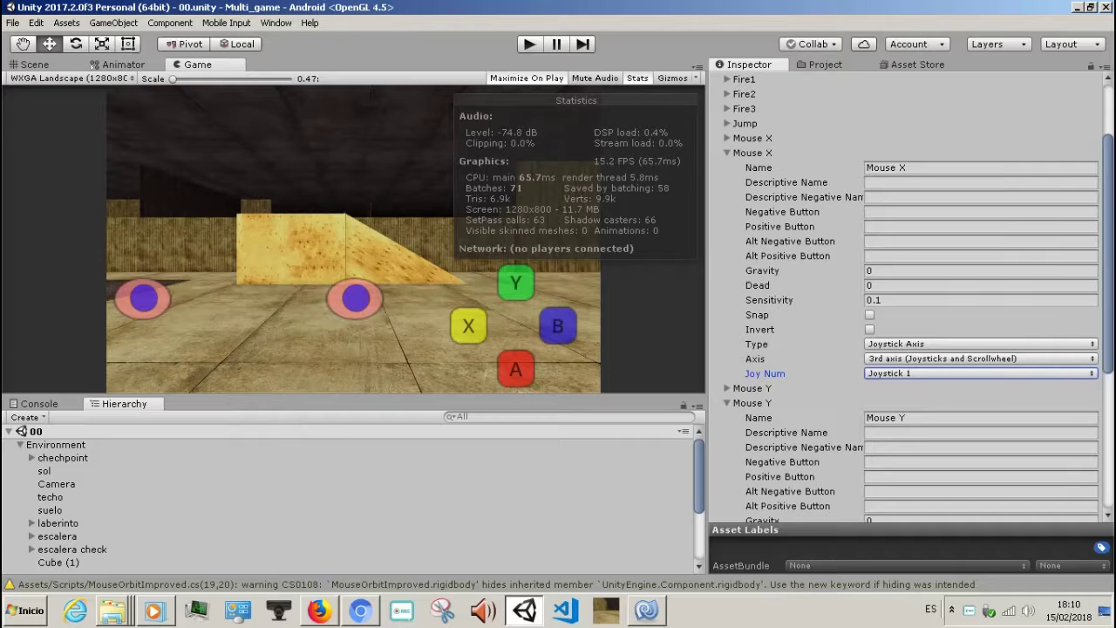
{"action": "left_click", "coordinate": [727, 153]}
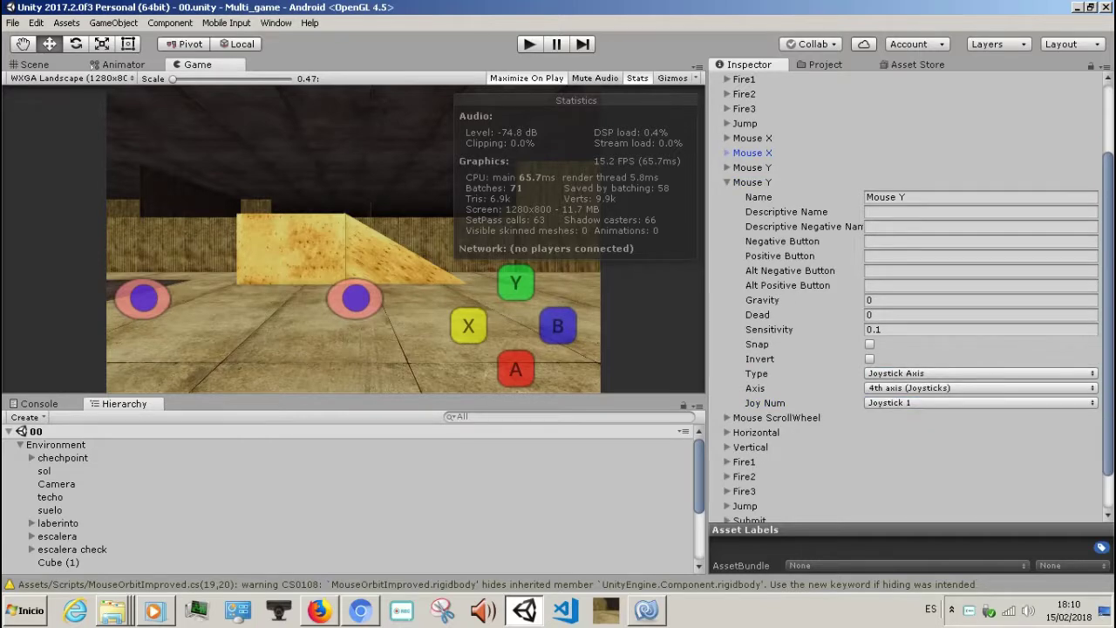
{"action": "left_click", "coordinate": [727, 182]}
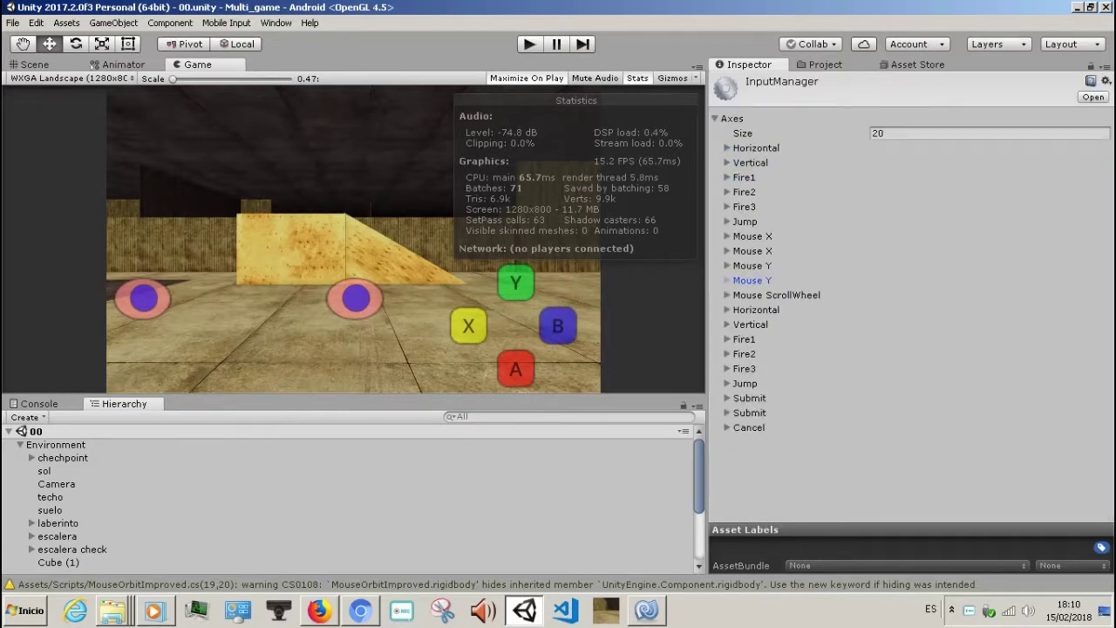
- Collapse the Input Manager's Axes list and show the Assets > Scripts folder
{"action": "left_click", "coordinate": [13, 23]}
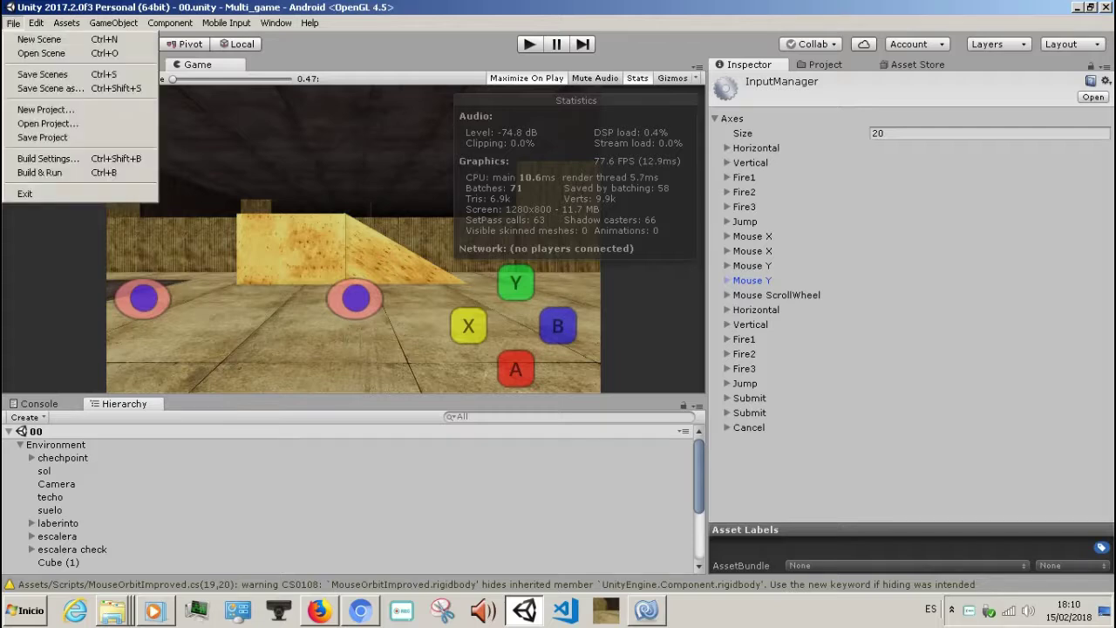
{"action": "left_click", "coordinate": [13, 23]}
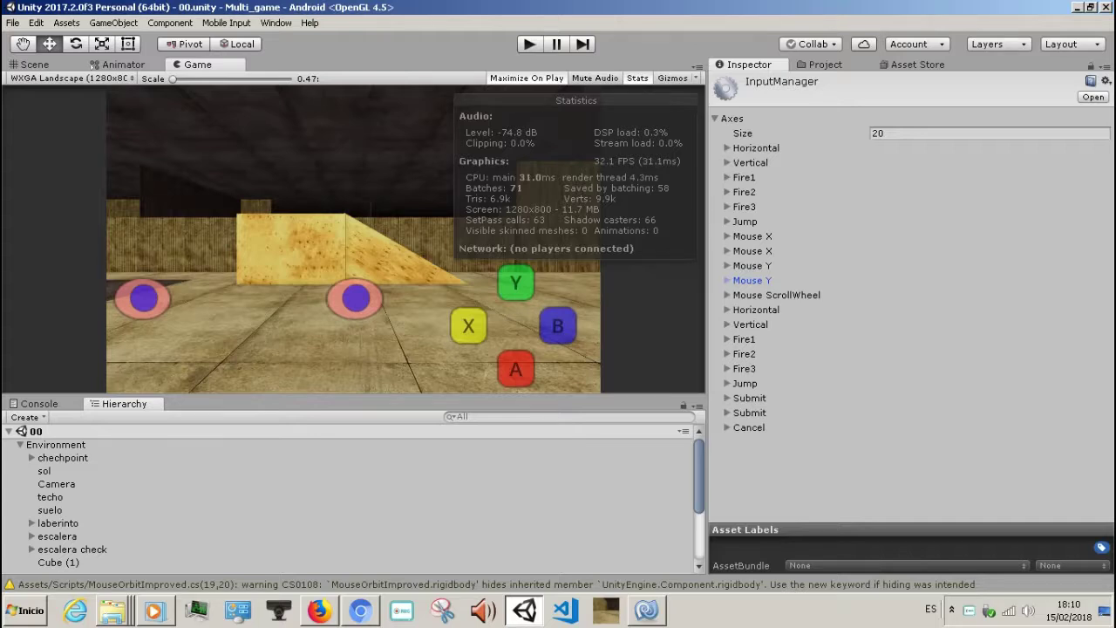
{"action": "left_click", "coordinate": [715, 118]}
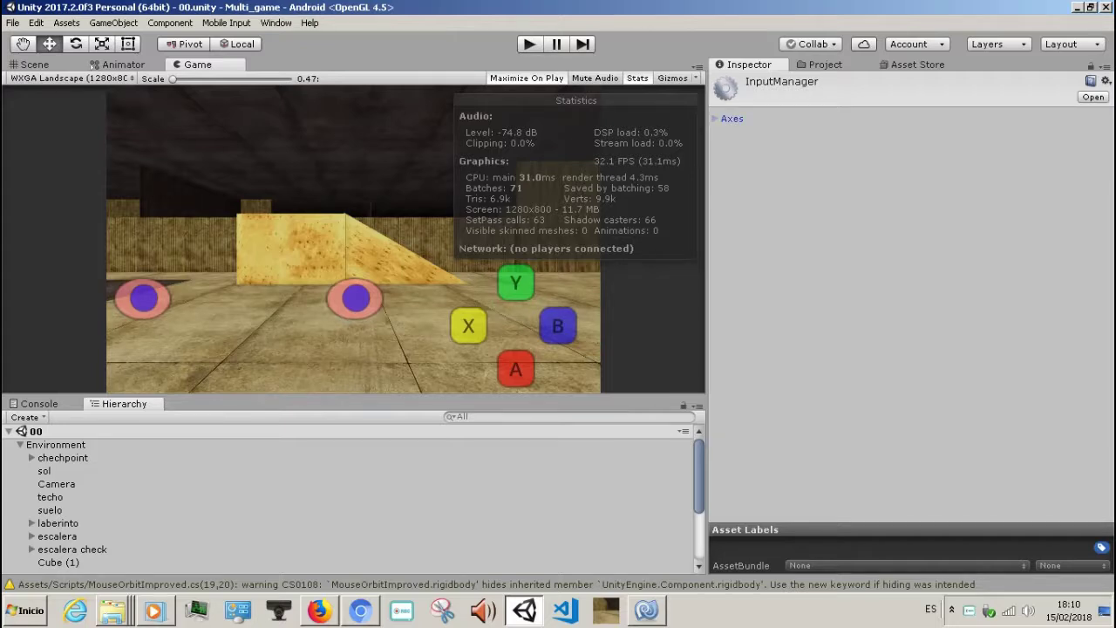
{"action": "left_click", "coordinate": [825, 65]}
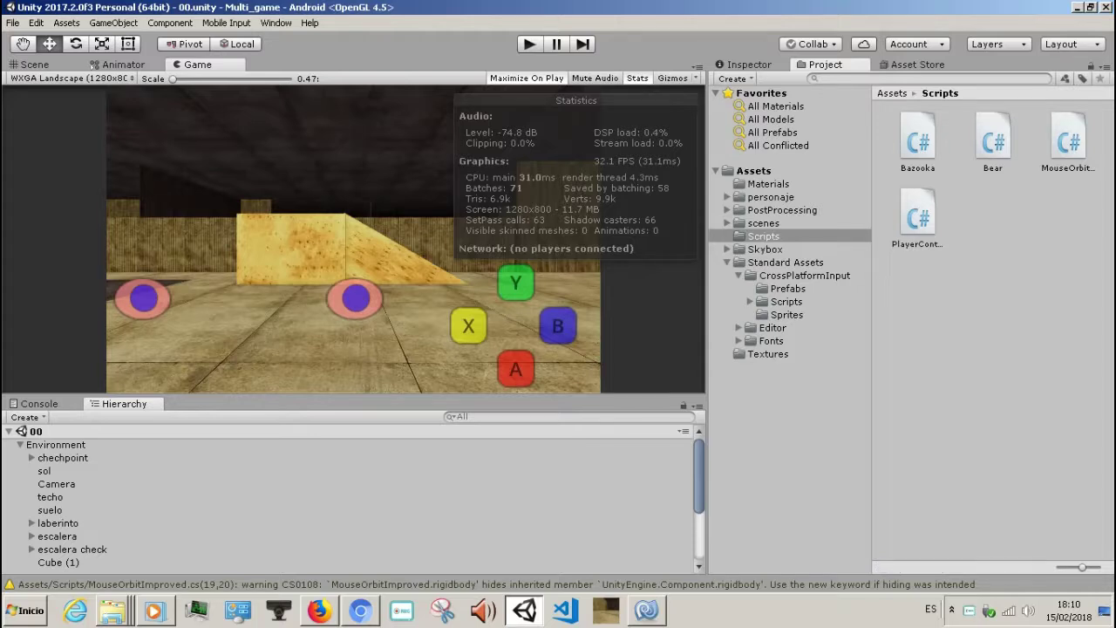
- Look through the Mobile Input, Window and Assets menus, then enter Play mode with Ctrl+P
{"action": "scroll", "coordinate": [349, 497], "scroll_direction": "down", "scroll_amount": 3}
{"action": "scroll", "coordinate": [348, 497], "scroll_direction": "up", "scroll_amount": 3}
{"action": "left_click", "coordinate": [227, 23]}
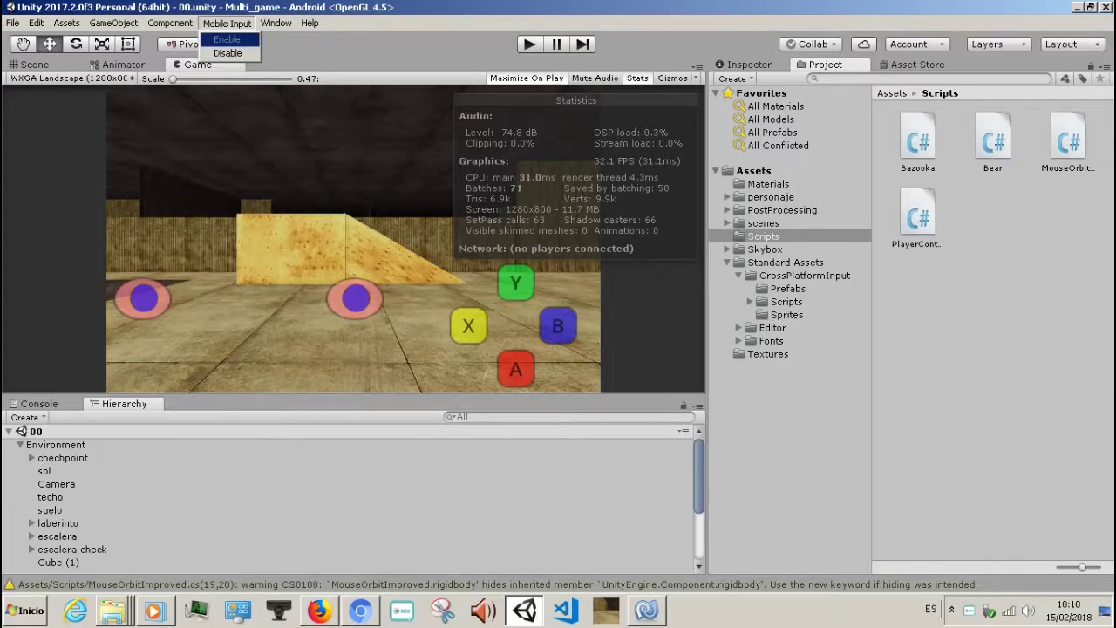
{"action": "mouse_move", "coordinate": [277, 23]}
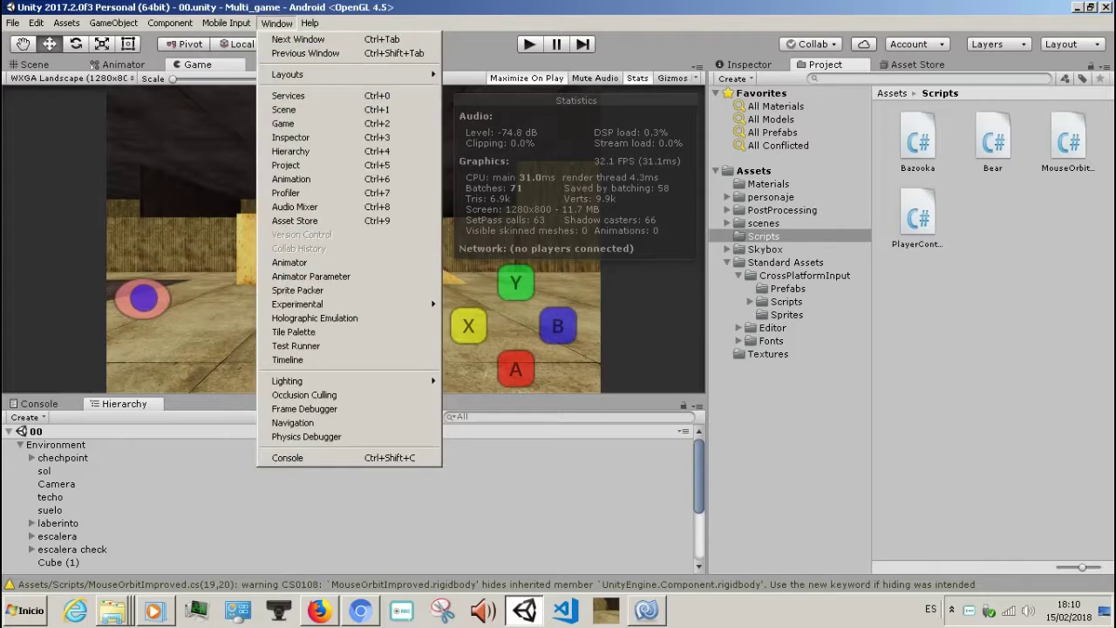
{"action": "mouse_move", "coordinate": [67, 22]}
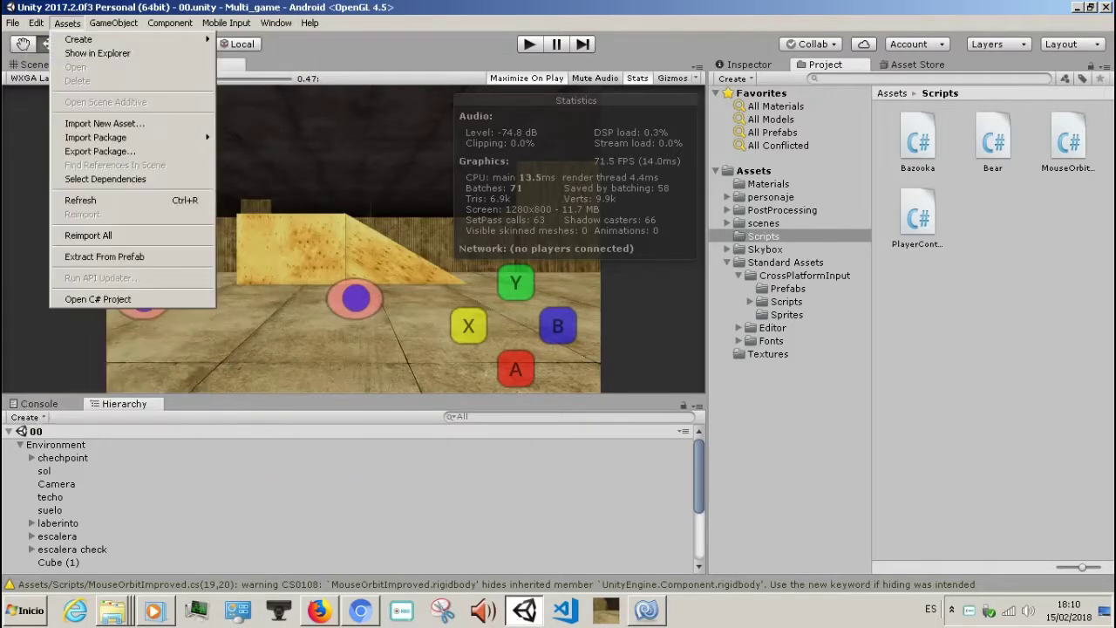
{"action": "key", "text": "ctrl+p"}
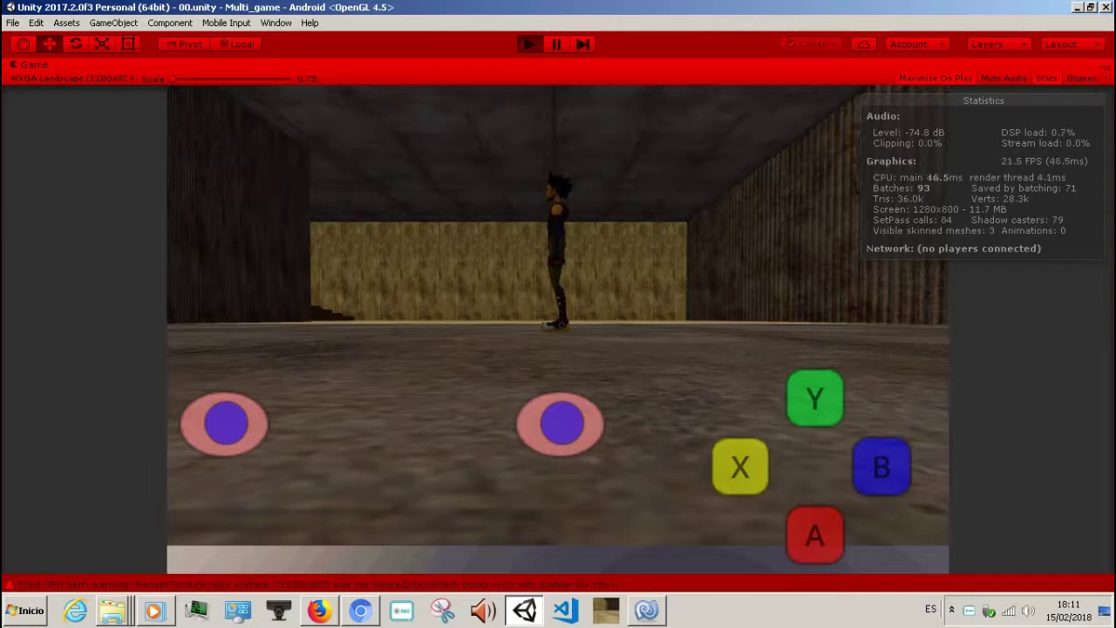
- Exit Play mode and inspect the Mando Virtual object and its Joystick L child
{"action": "key", "text": "ctrl+p"}
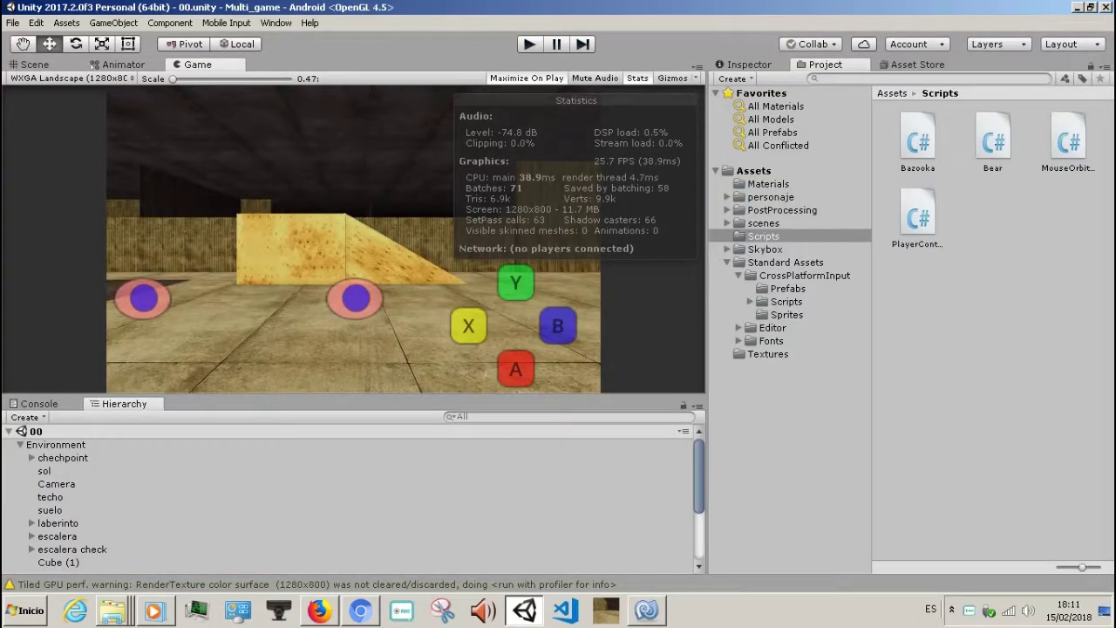
{"action": "left_click", "coordinate": [19, 444]}
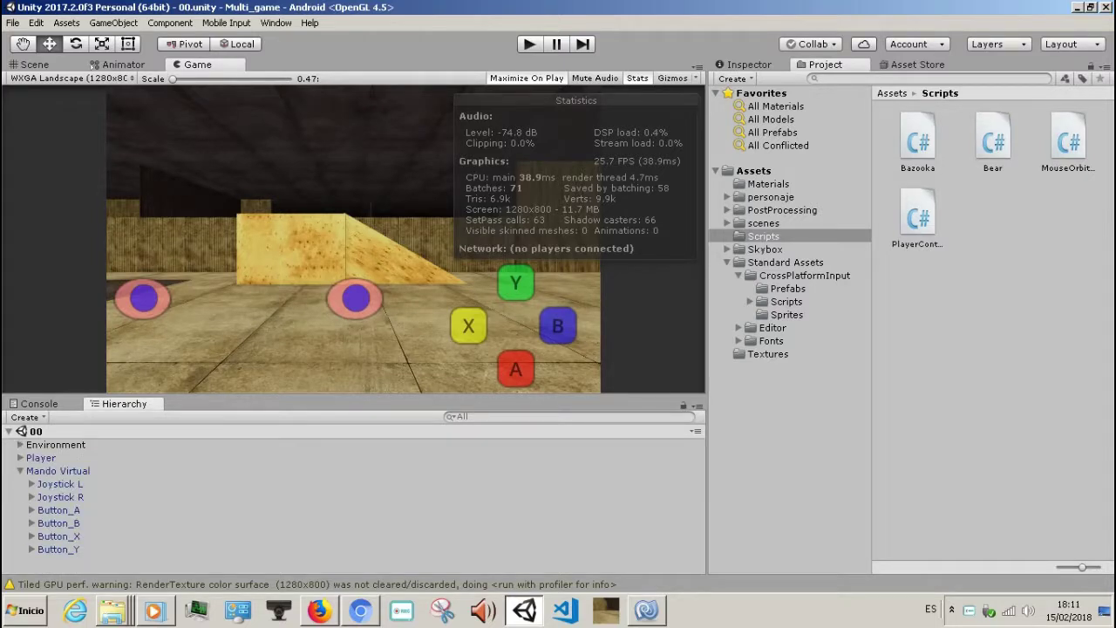
{"action": "left_click", "coordinate": [58, 471]}
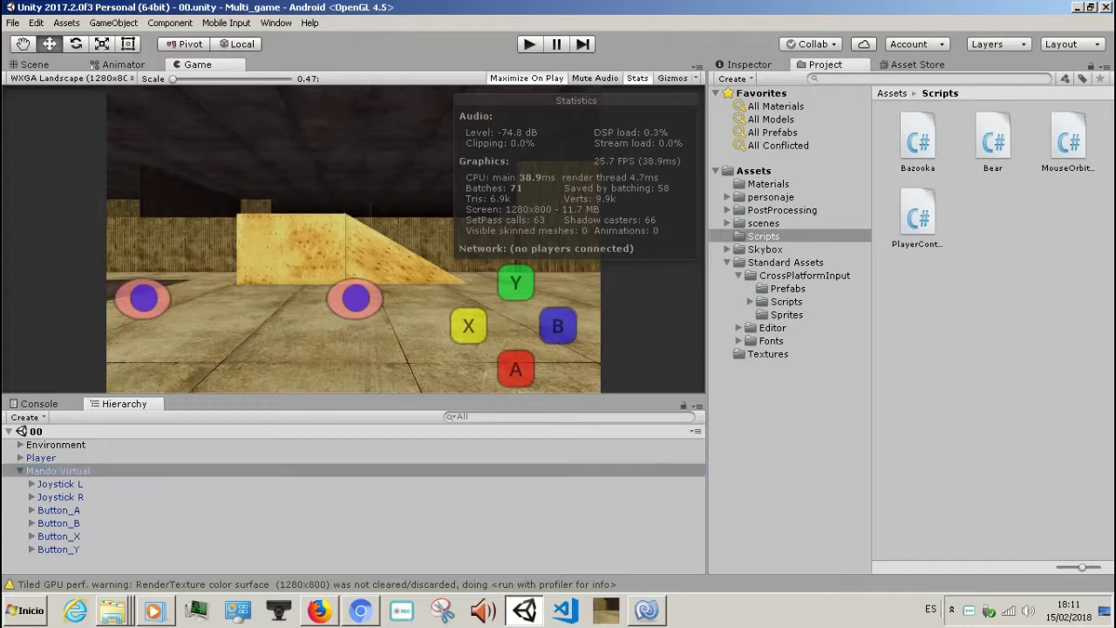
{"action": "key", "text": "ctrl+3"}
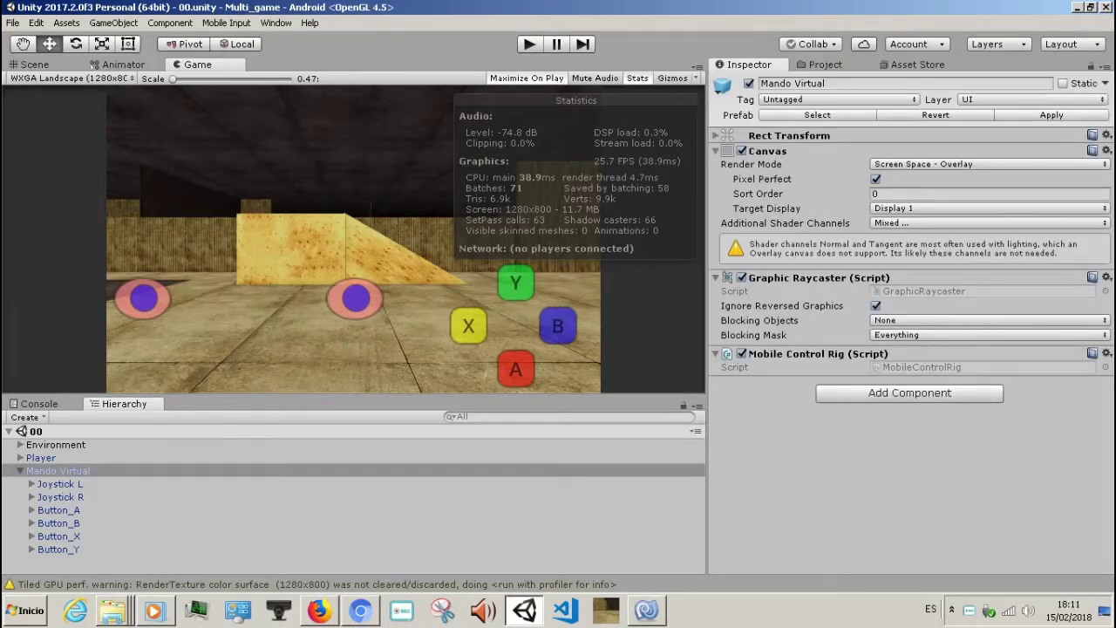
{"action": "left_click", "coordinate": [59, 484]}
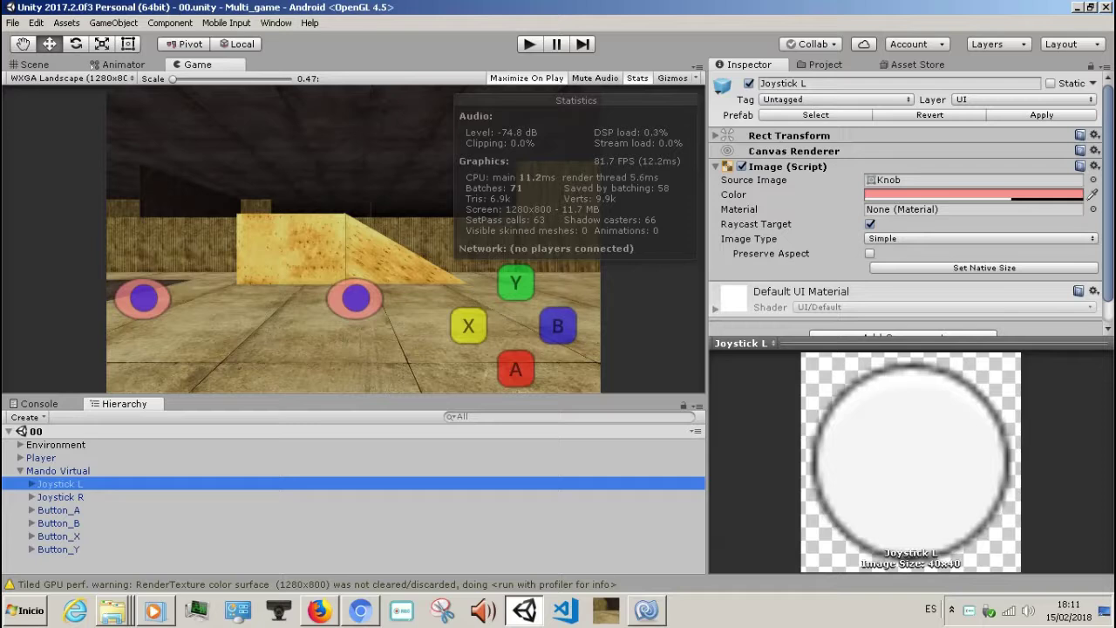
{"action": "key", "text": "ctrl+5"}
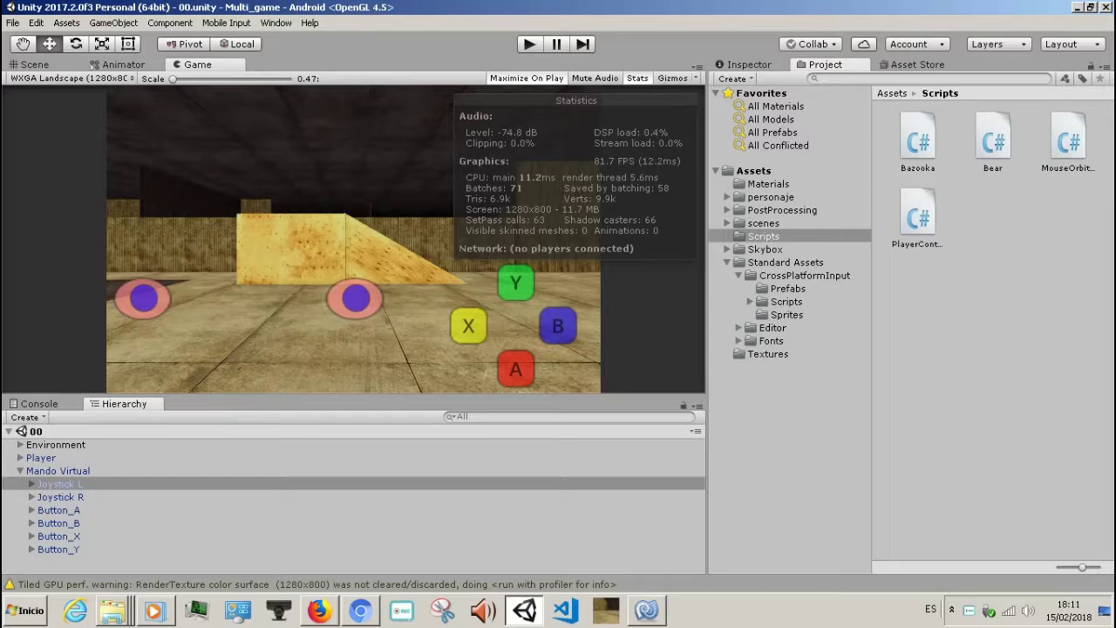
- Copy the Joystick script component from the MobileSingleStickControl > MobileJoystick prefab
{"action": "left_click", "coordinate": [753, 170]}
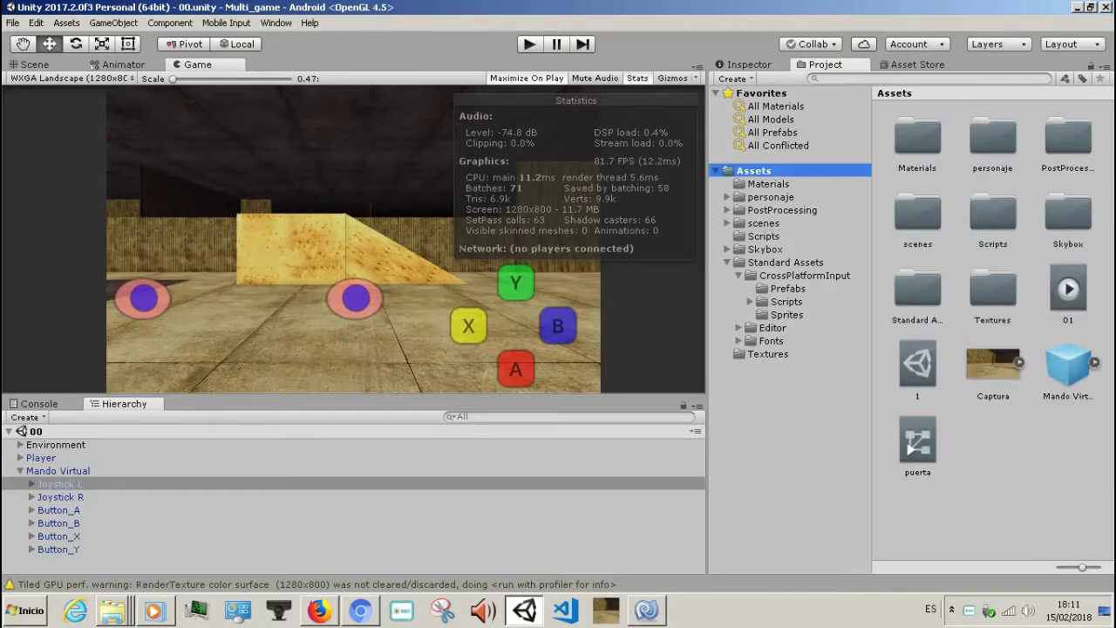
{"action": "left_click", "coordinate": [787, 287]}
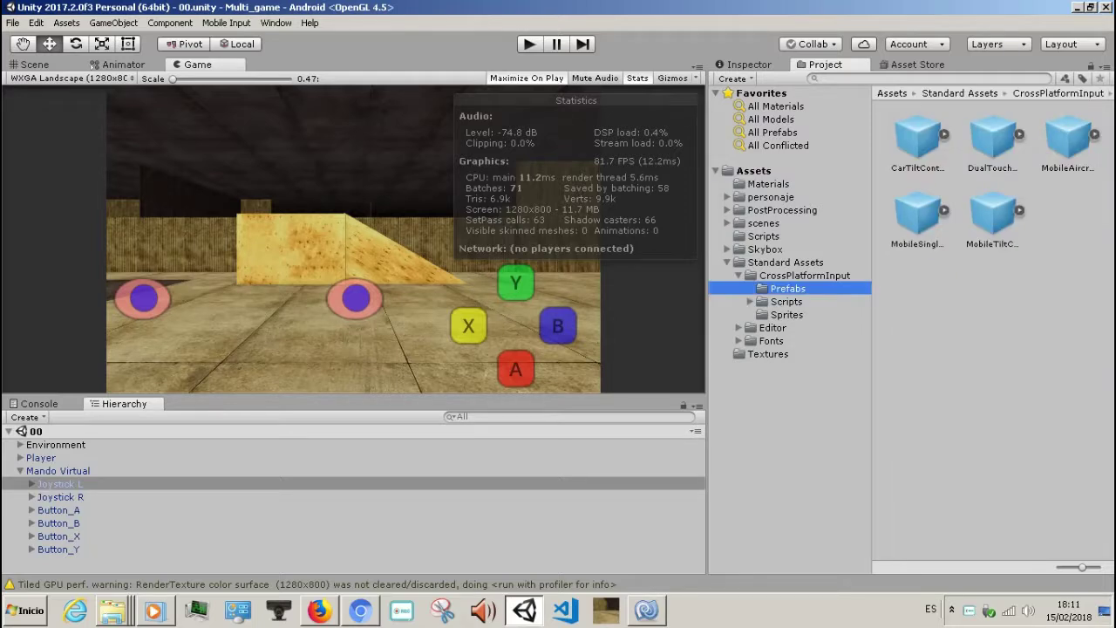
{"action": "left_click", "coordinate": [917, 218]}
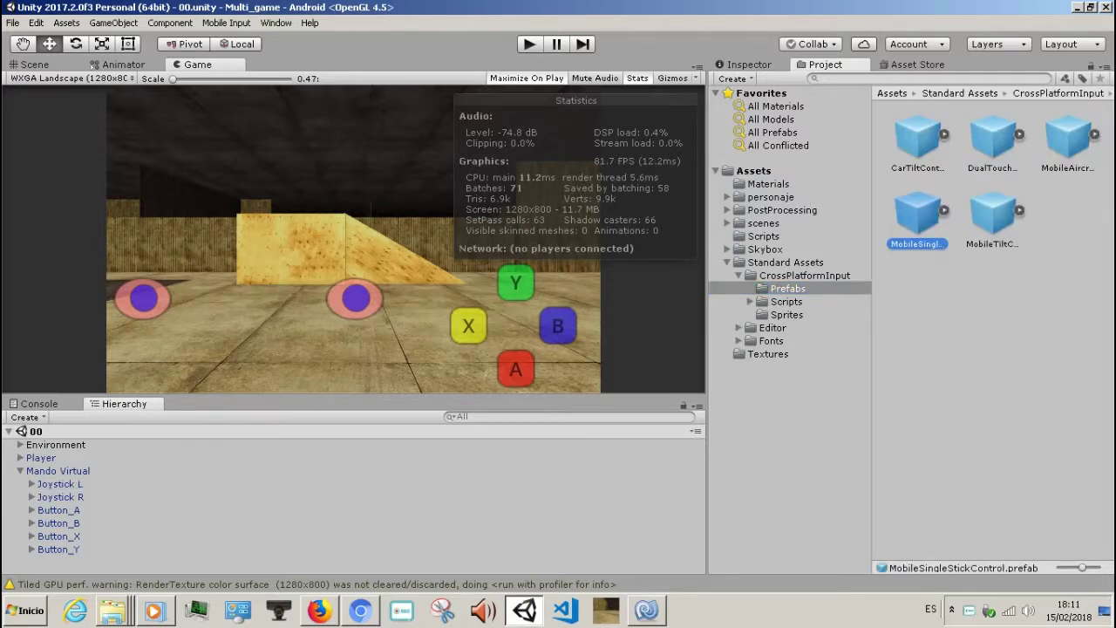
{"action": "left_click", "coordinate": [943, 210]}
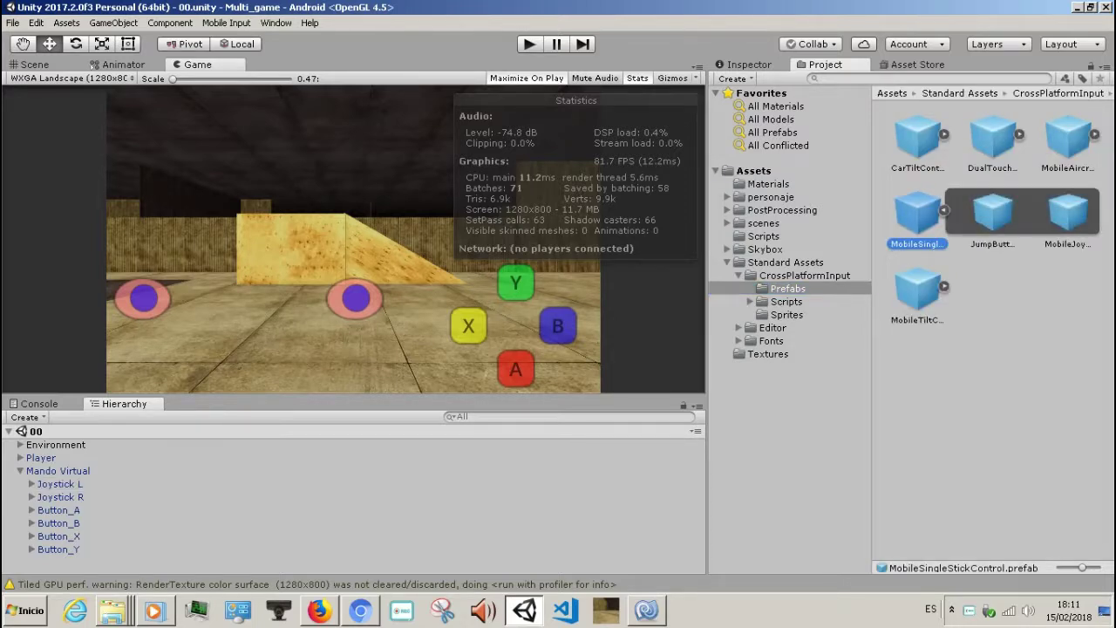
{"action": "left_click", "coordinate": [1068, 213]}
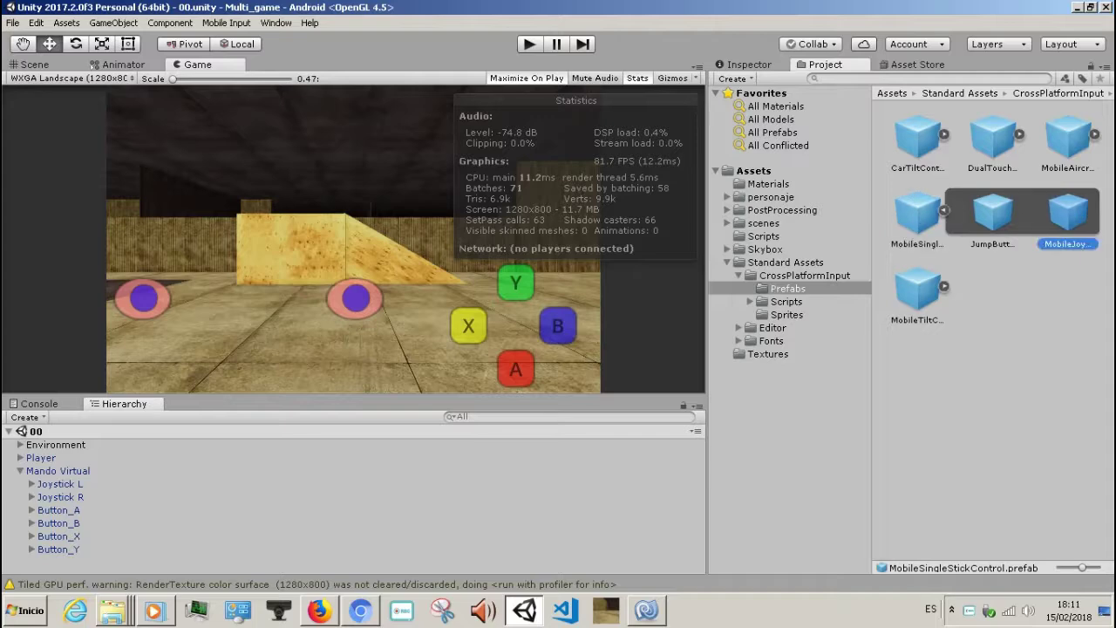
{"action": "key", "text": "ctrl+3"}
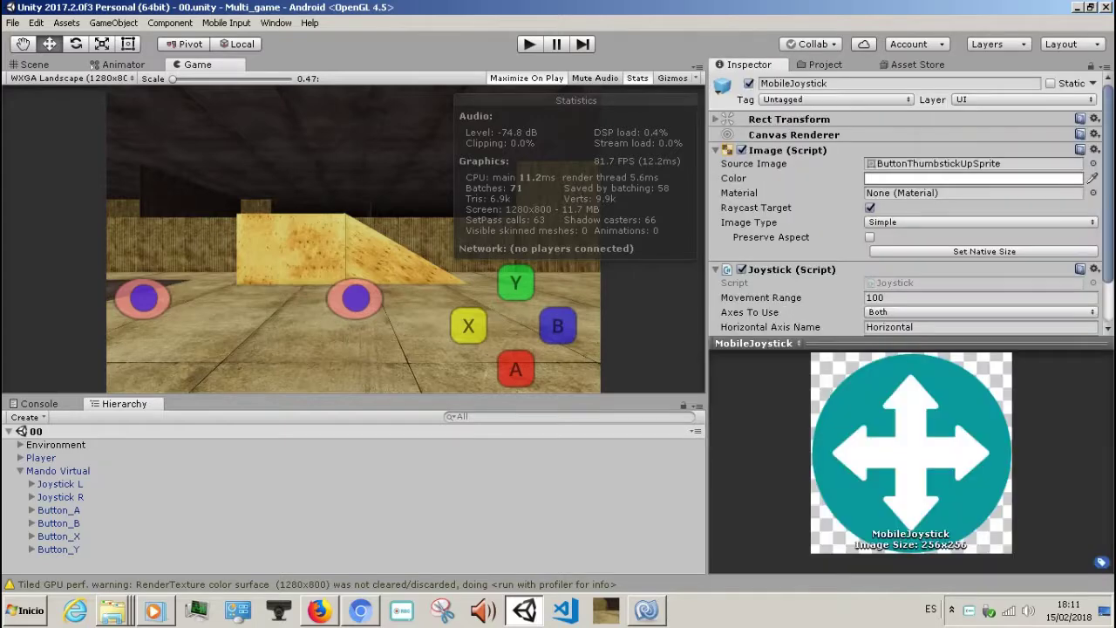
{"action": "scroll", "coordinate": [907, 218], "scroll_direction": "down", "scroll_amount": 1}
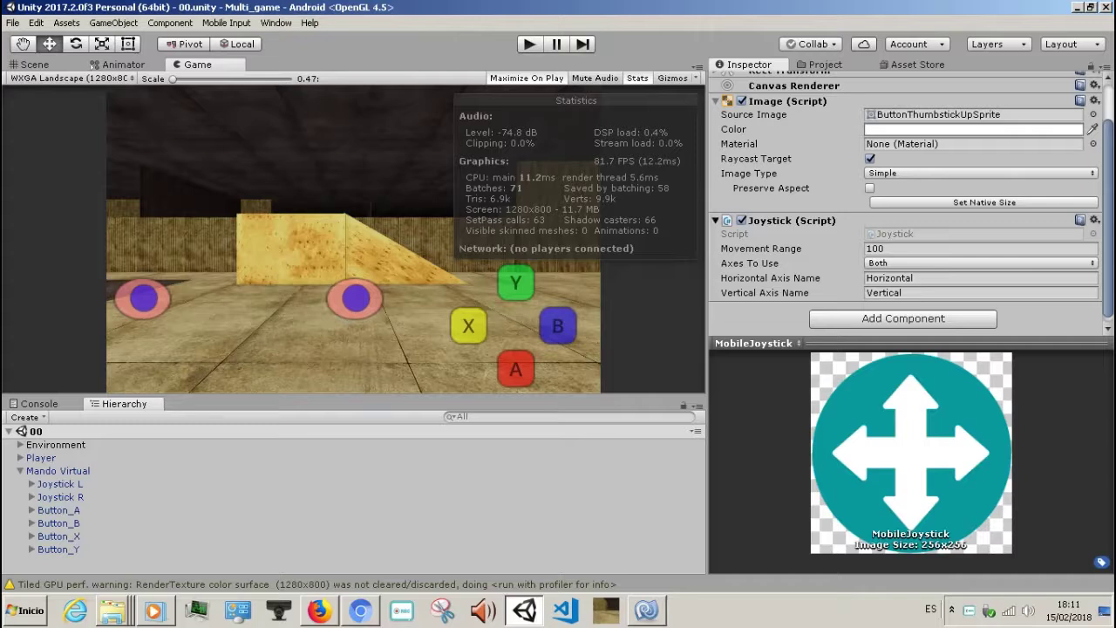
{"action": "left_click", "coordinate": [715, 220]}
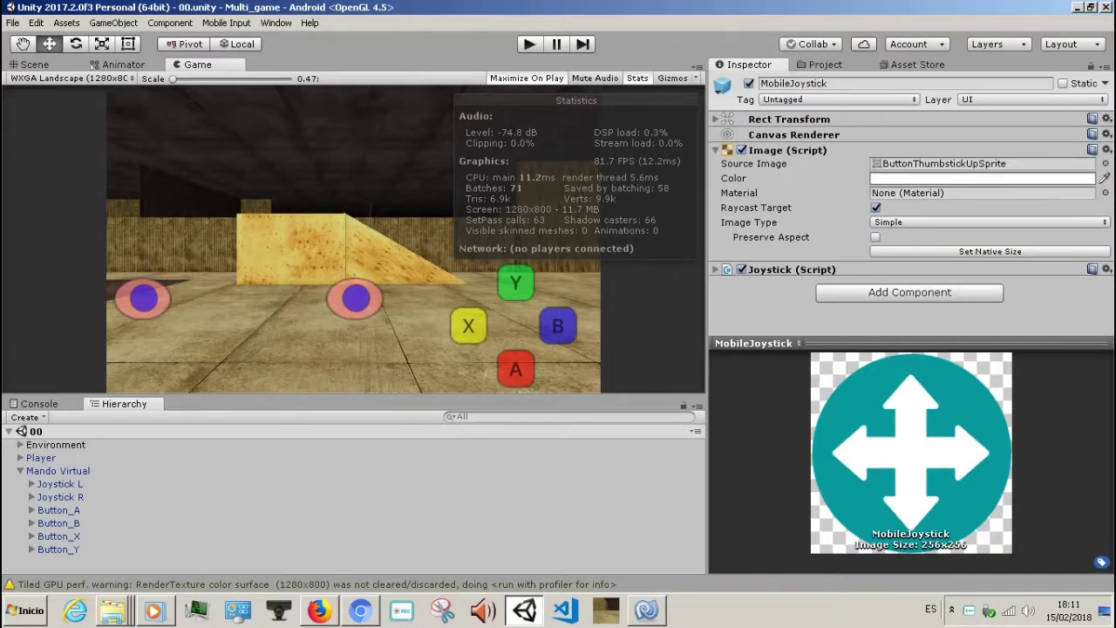
{"action": "left_click", "coordinate": [715, 269]}
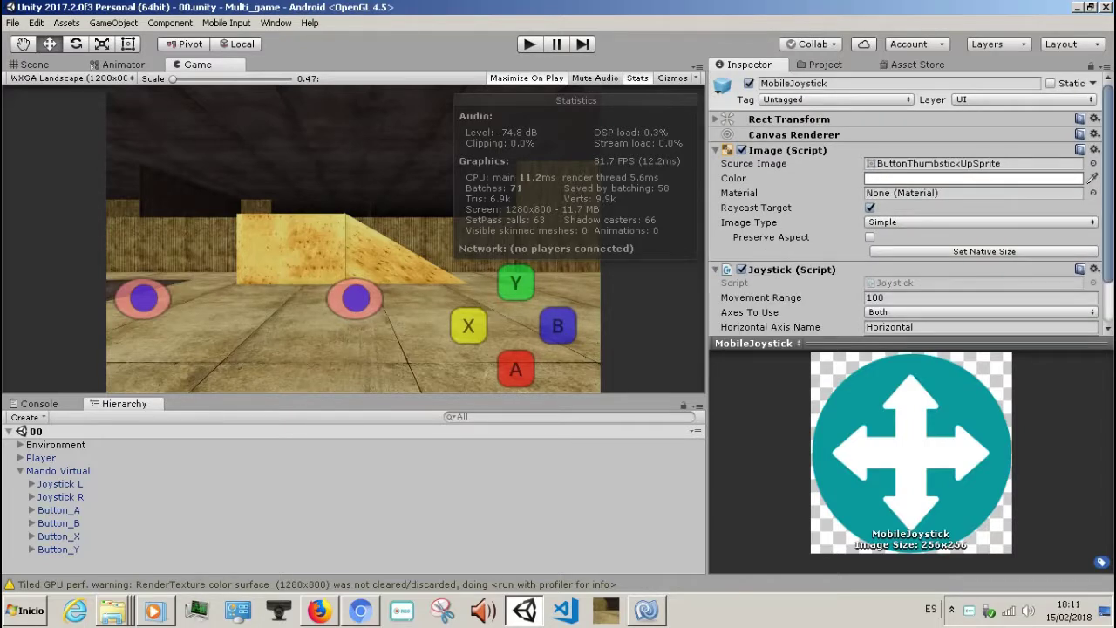
{"action": "left_click", "coordinate": [1094, 269]}
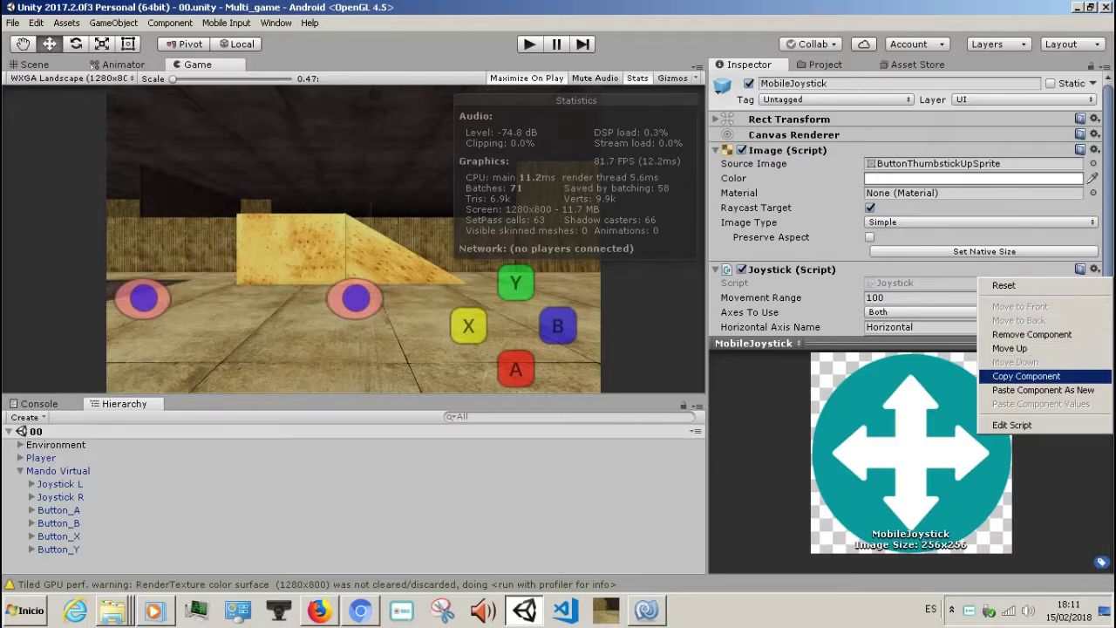
{"action": "left_click", "coordinate": [1026, 376]}
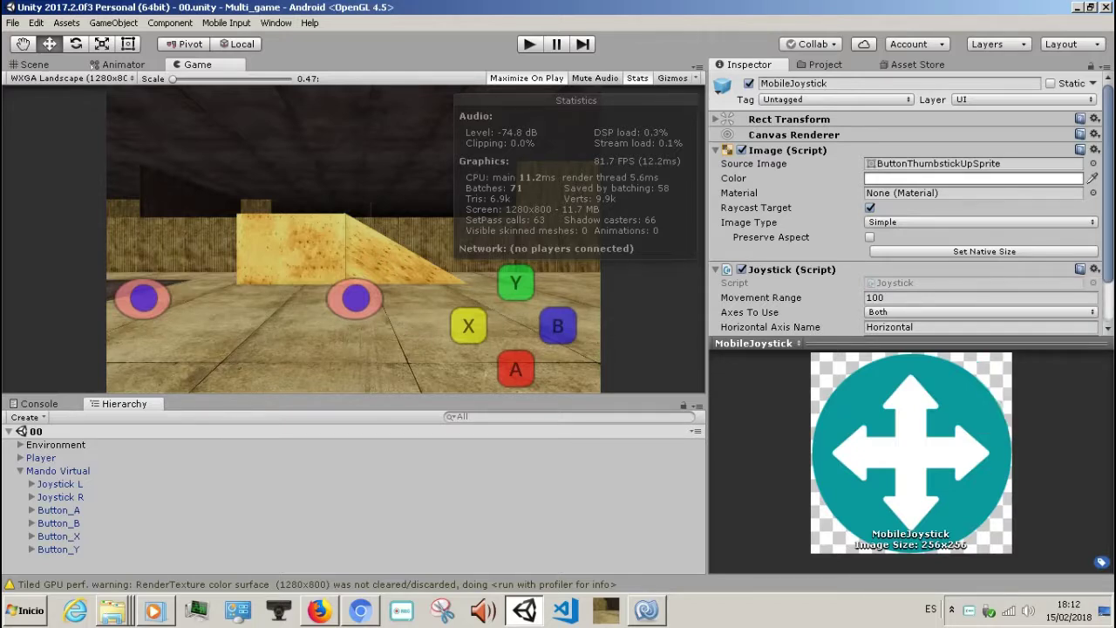
- Paste the Joystick script onto Joystick L as a new component with Horizontal/Vertical axes
{"action": "left_click", "coordinate": [59, 483]}
{"action": "scroll", "coordinate": [911, 201], "scroll_direction": "down", "scroll_amount": 1}
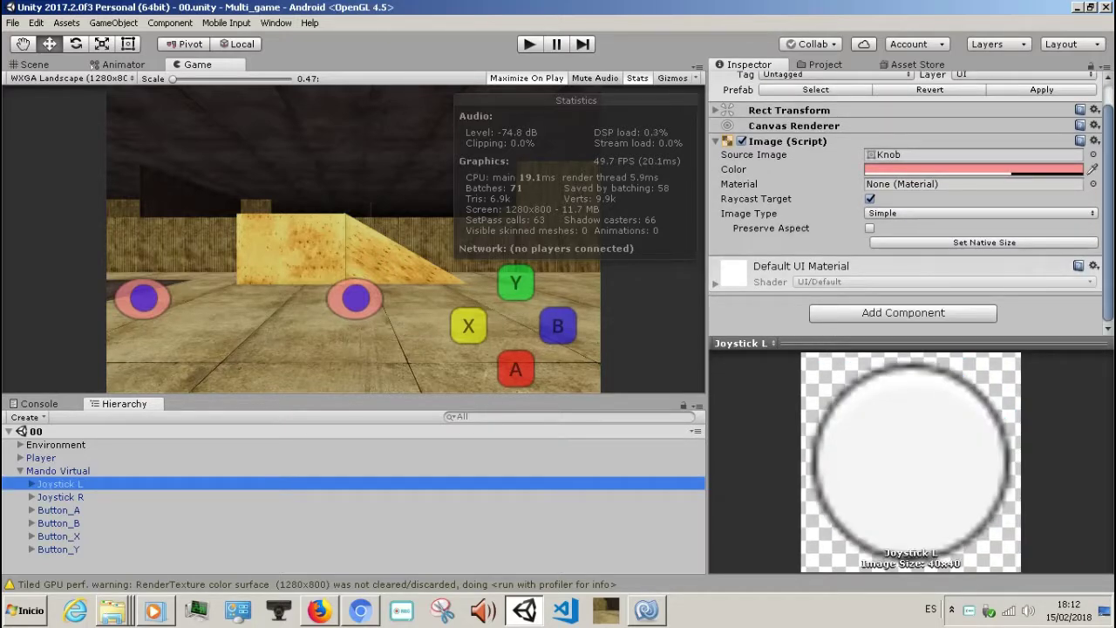
{"action": "scroll", "coordinate": [911, 201], "scroll_direction": "up", "scroll_amount": 1}
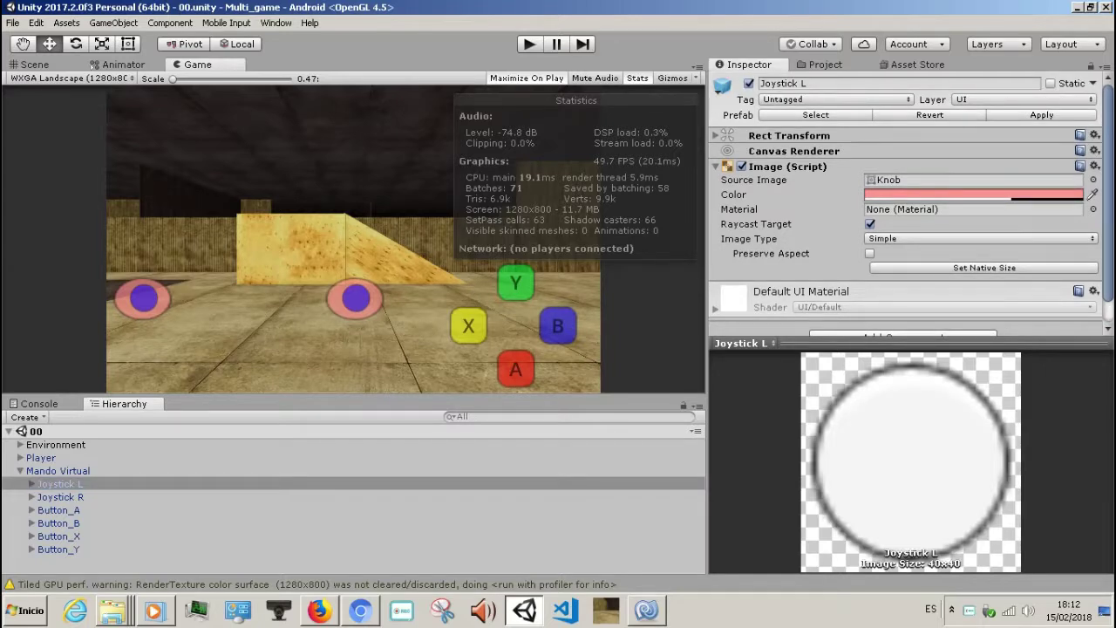
{"action": "left_click", "coordinate": [1094, 135]}
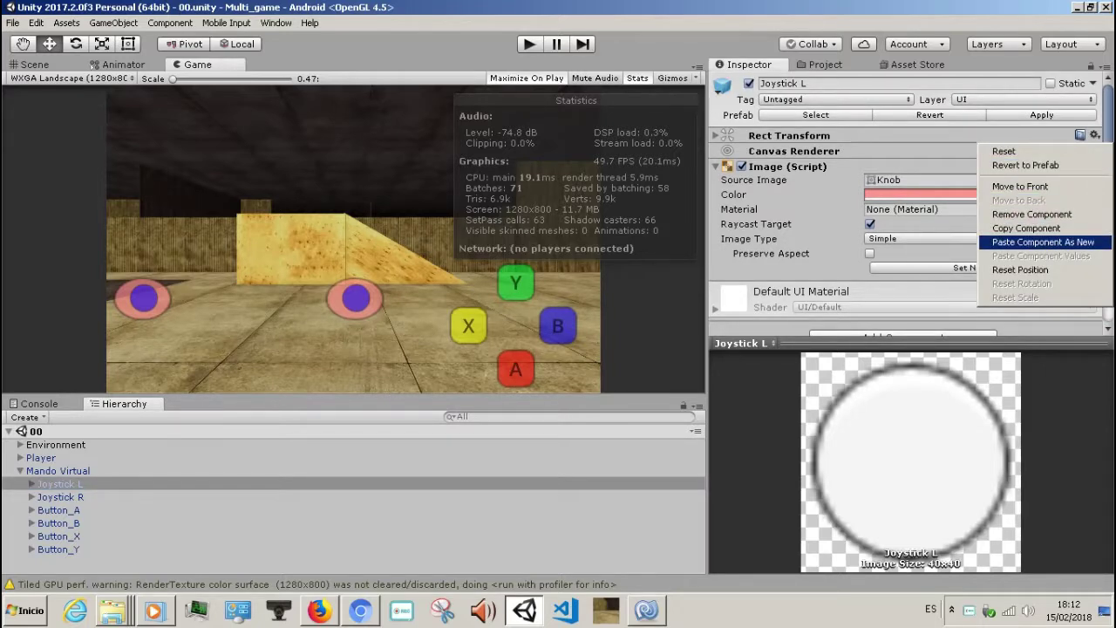
{"action": "left_click", "coordinate": [1043, 242]}
{"action": "scroll", "coordinate": [911, 218], "scroll_direction": "down", "scroll_amount": 3}
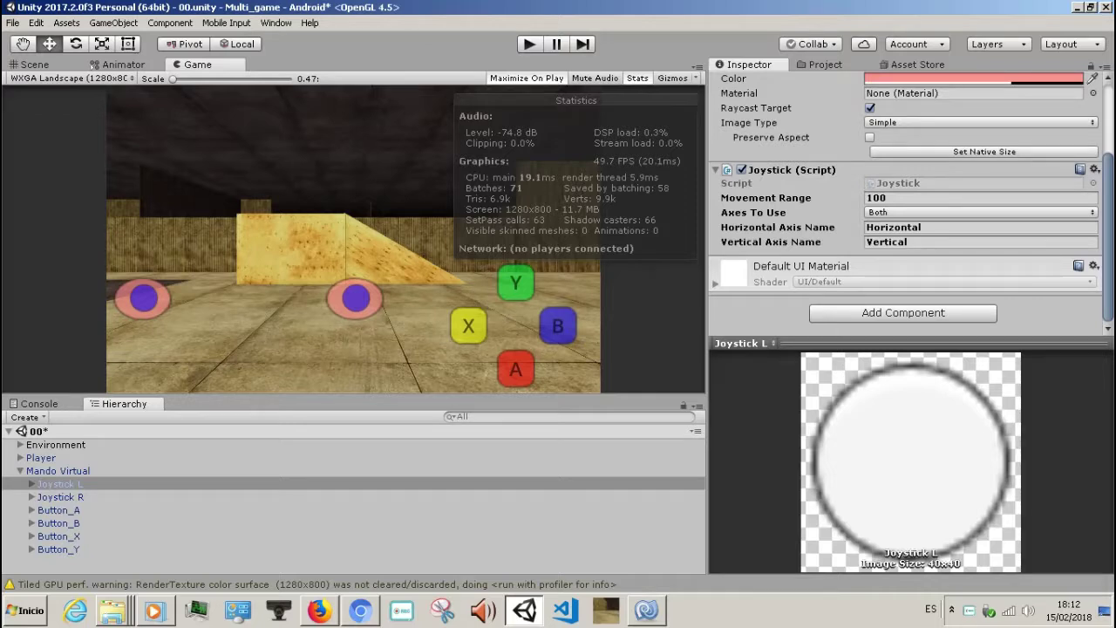
{"action": "left_click", "coordinate": [893, 226]}
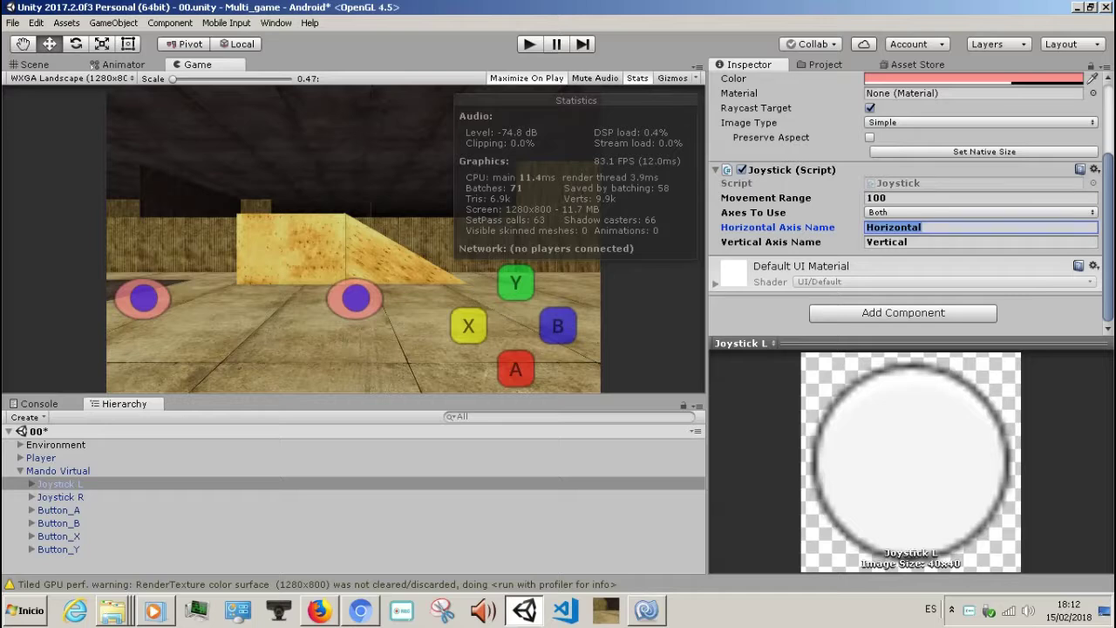
{"action": "left_click", "coordinate": [37, 23]}
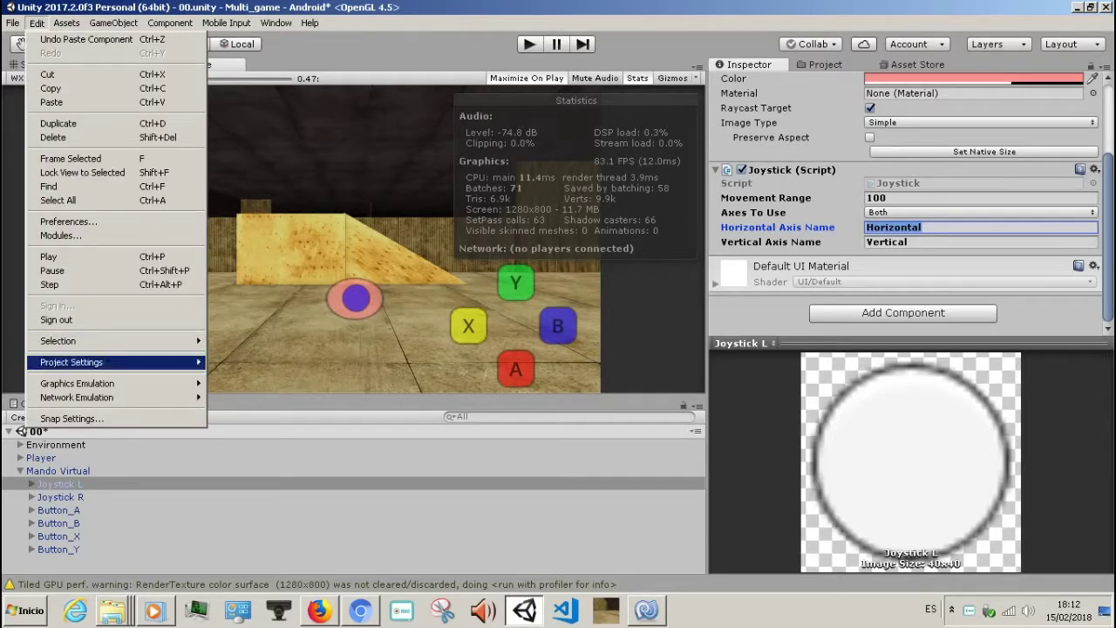
- Open Project Settings > Input, then paste the Joystick script as new onto Joystick R
{"action": "mouse_move", "coordinate": [71, 362]}
{"action": "left_click", "coordinate": [229, 362]}
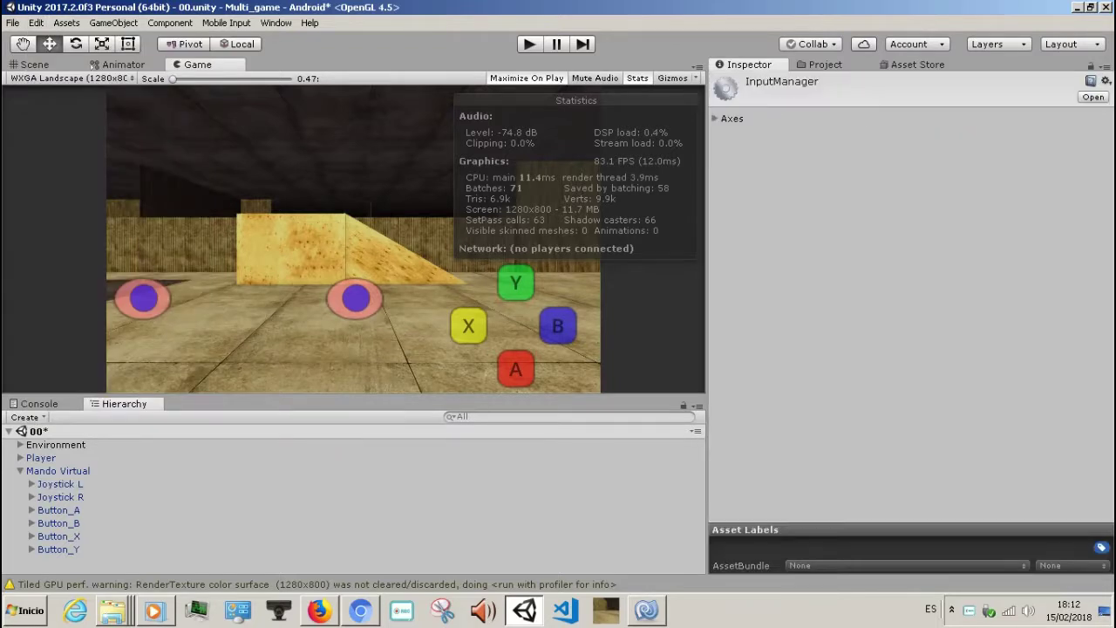
{"action": "left_click", "coordinate": [714, 117]}
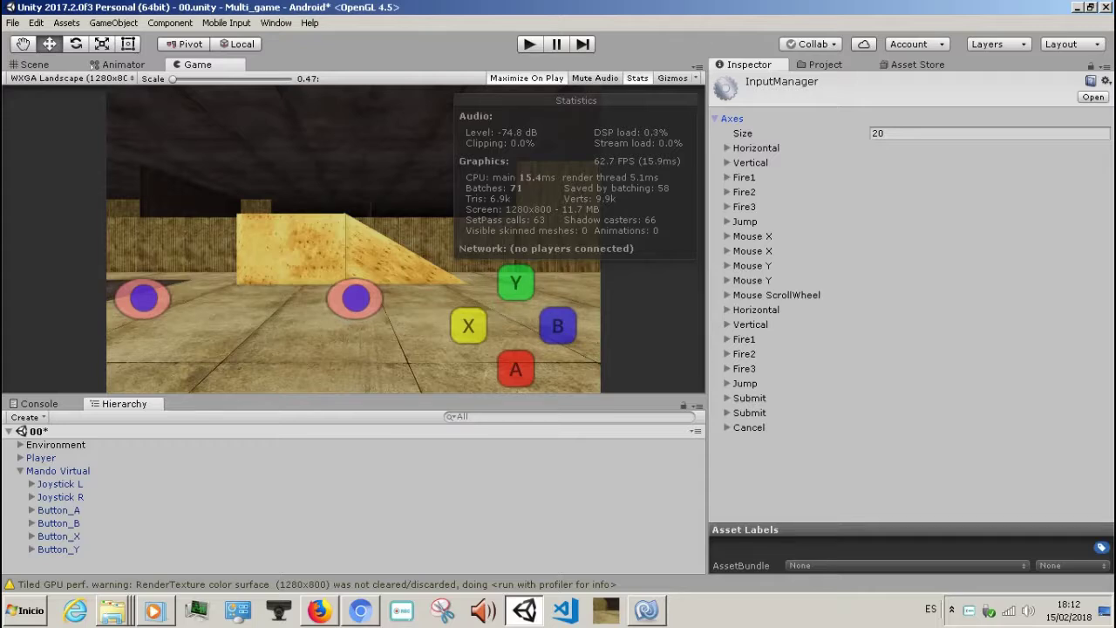
{"action": "left_click", "coordinate": [60, 496]}
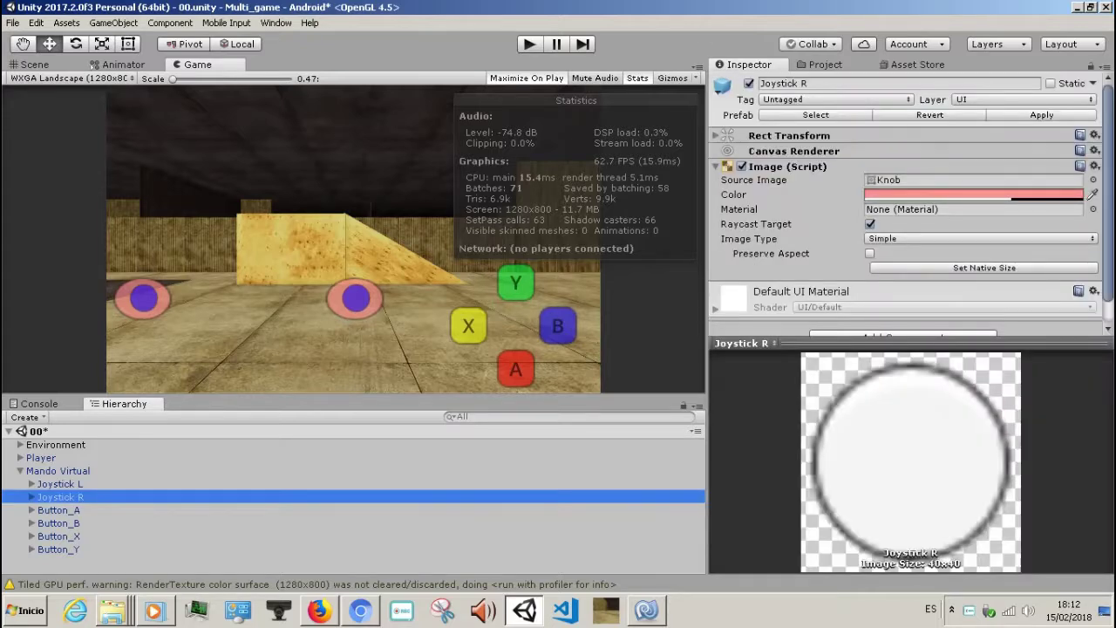
{"action": "scroll", "coordinate": [911, 244], "scroll_direction": "down", "scroll_amount": 1}
{"action": "scroll", "coordinate": [911, 200], "scroll_direction": "up", "scroll_amount": 1}
{"action": "left_click", "coordinate": [1094, 135]}
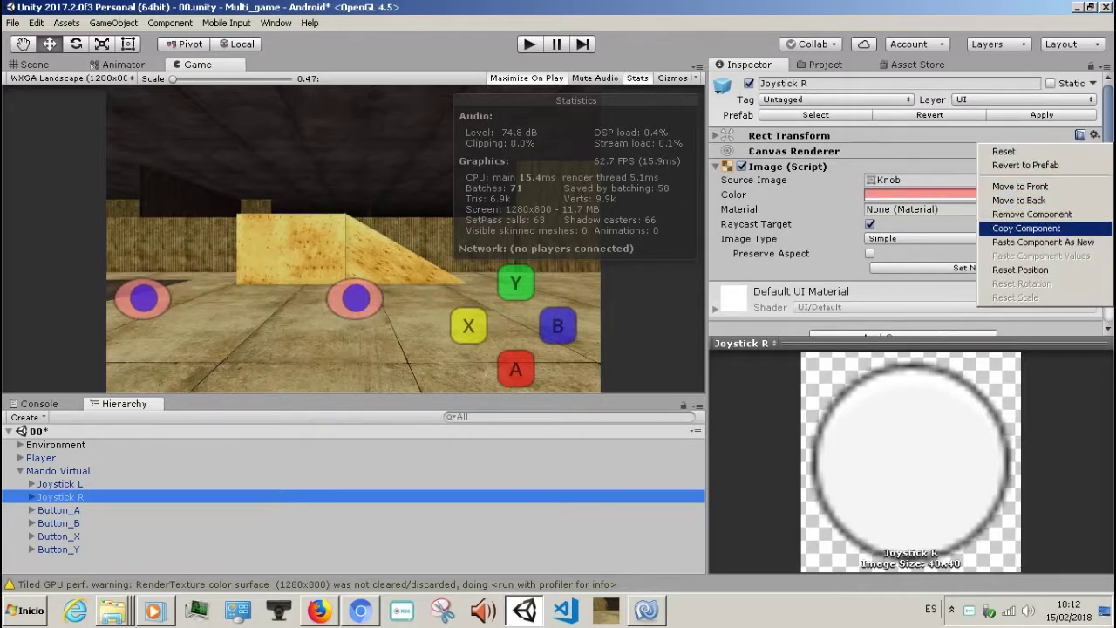
{"action": "left_click", "coordinate": [1043, 241]}
{"action": "scroll", "coordinate": [1043, 242], "scroll_direction": "down", "scroll_amount": 3}
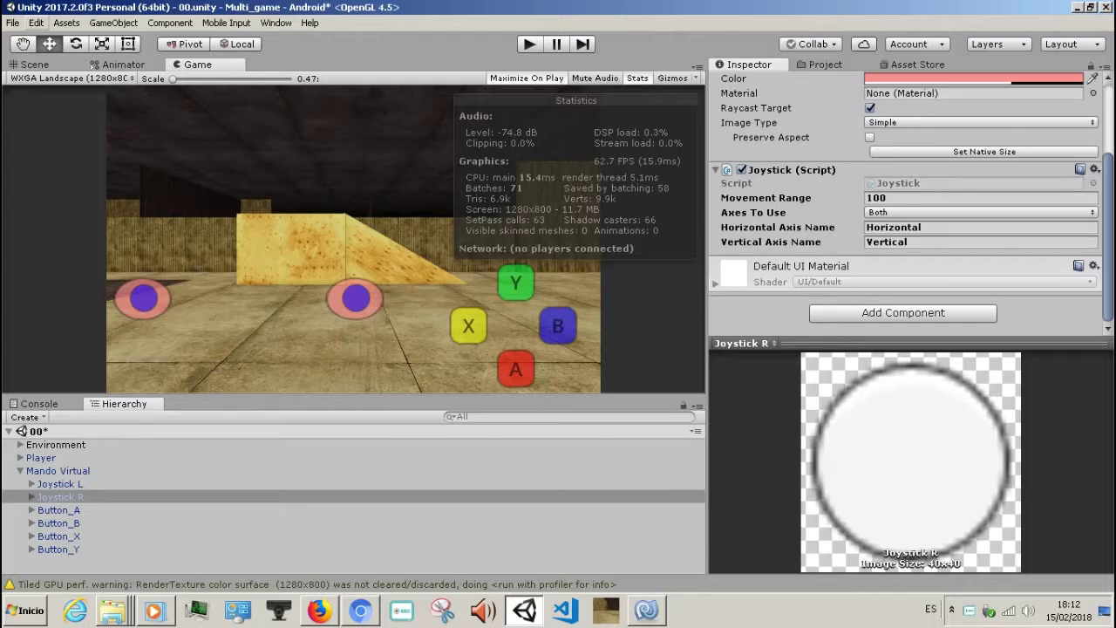
- Reopen the Input settings and expand the Mouse X axis properties
{"action": "left_click", "coordinate": [36, 22]}
{"action": "mouse_move", "coordinate": [71, 362]}
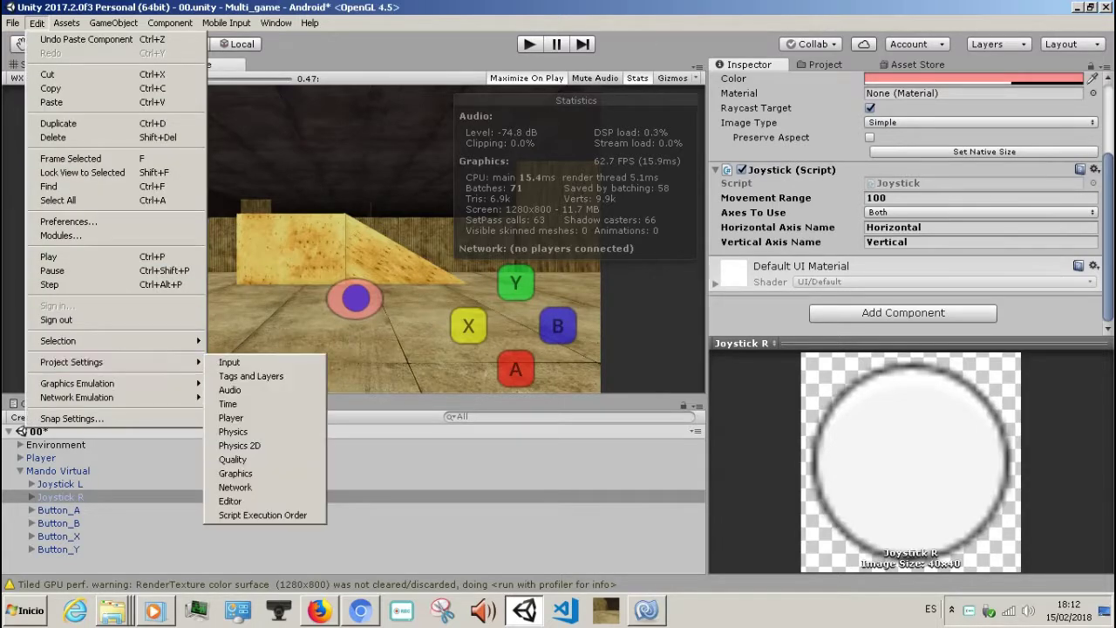
{"action": "left_click", "coordinate": [229, 362]}
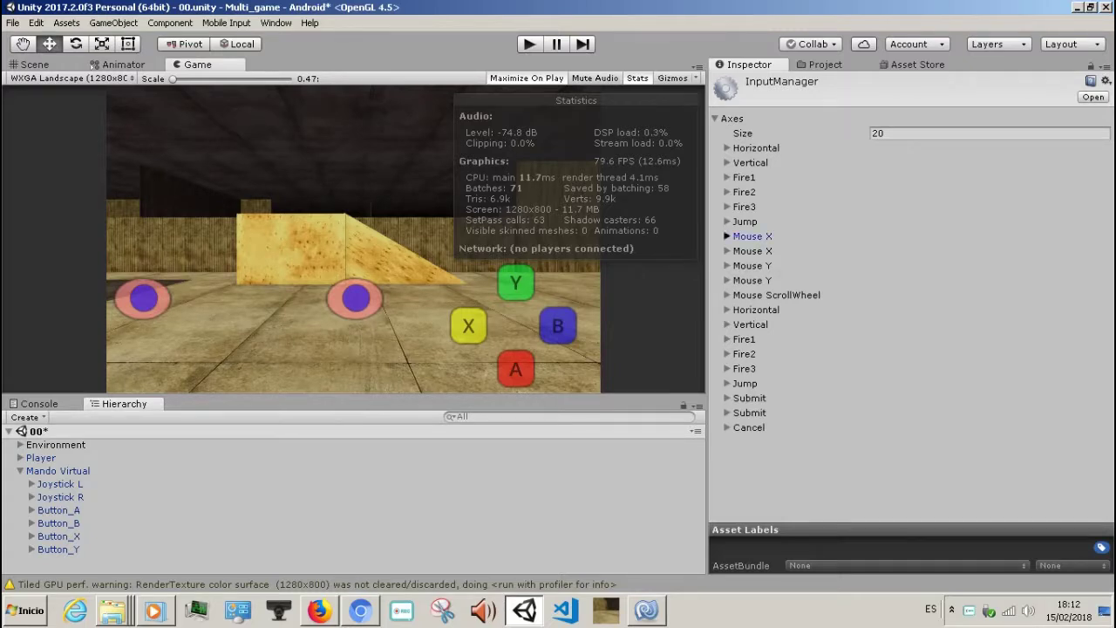
{"action": "left_click", "coordinate": [752, 236]}
{"action": "left_click", "coordinate": [884, 250]}
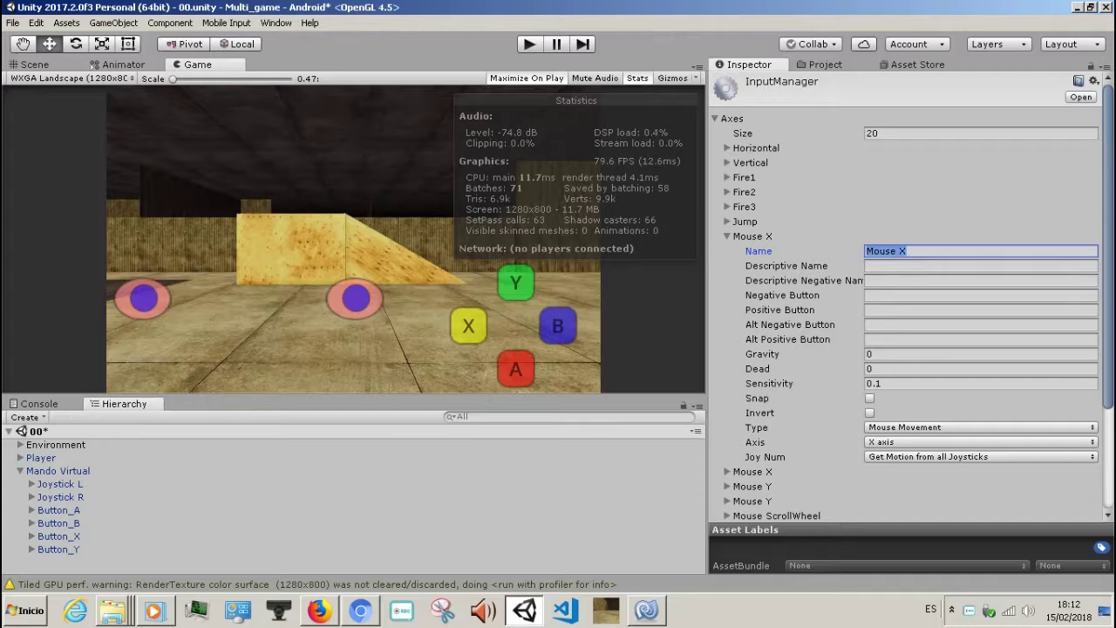
- Set Joystick R's Horizontal Axis Name to Mouse X and Vertical Axis Name to Mouse Y
{"action": "left_click", "coordinate": [60, 496]}
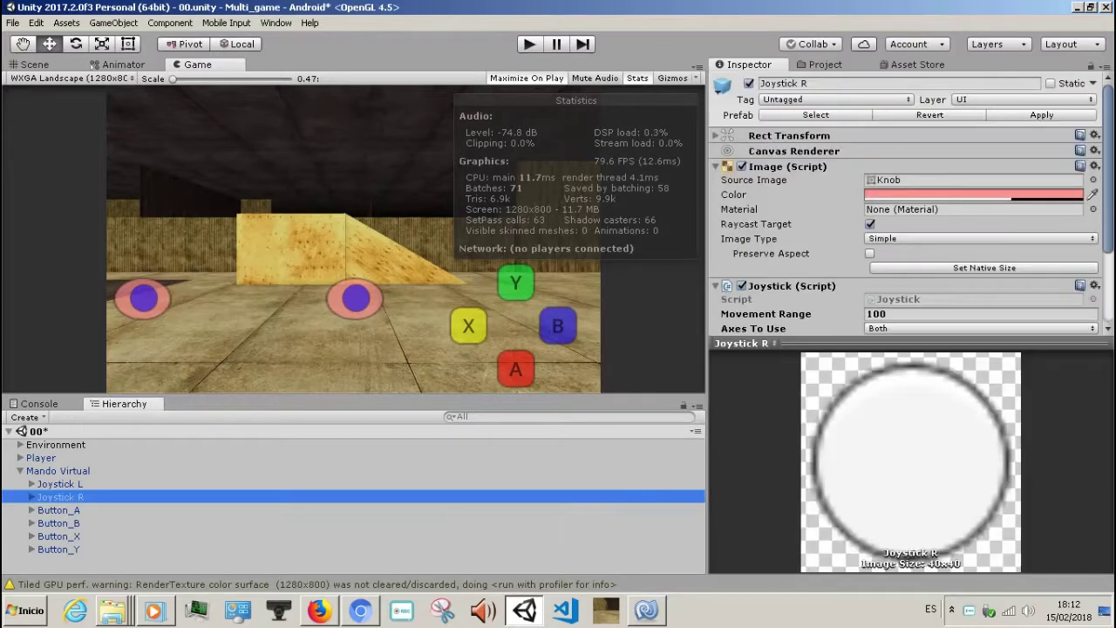
{"action": "scroll", "coordinate": [911, 206], "scroll_direction": "down", "scroll_amount": 2}
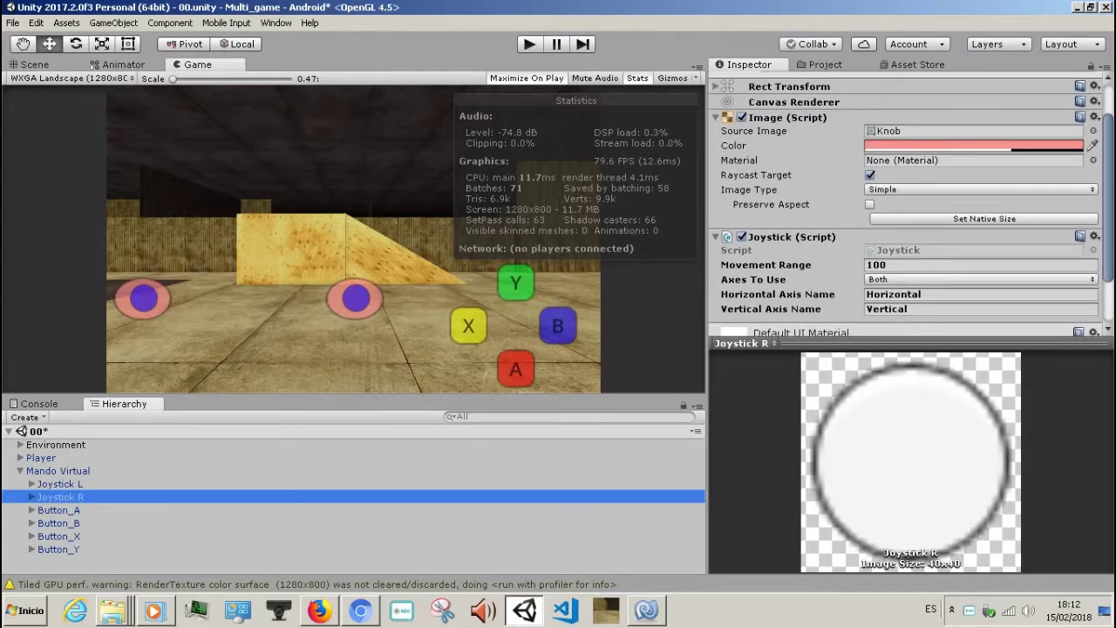
{"action": "left_click", "coordinate": [978, 279]}
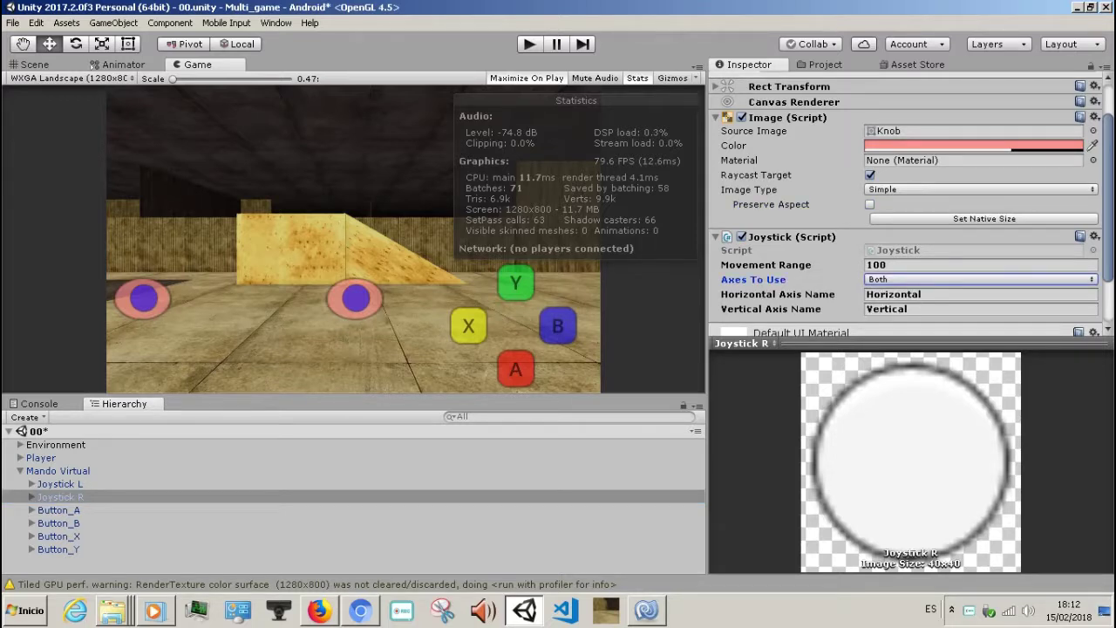
{"action": "left_click", "coordinate": [980, 294]}
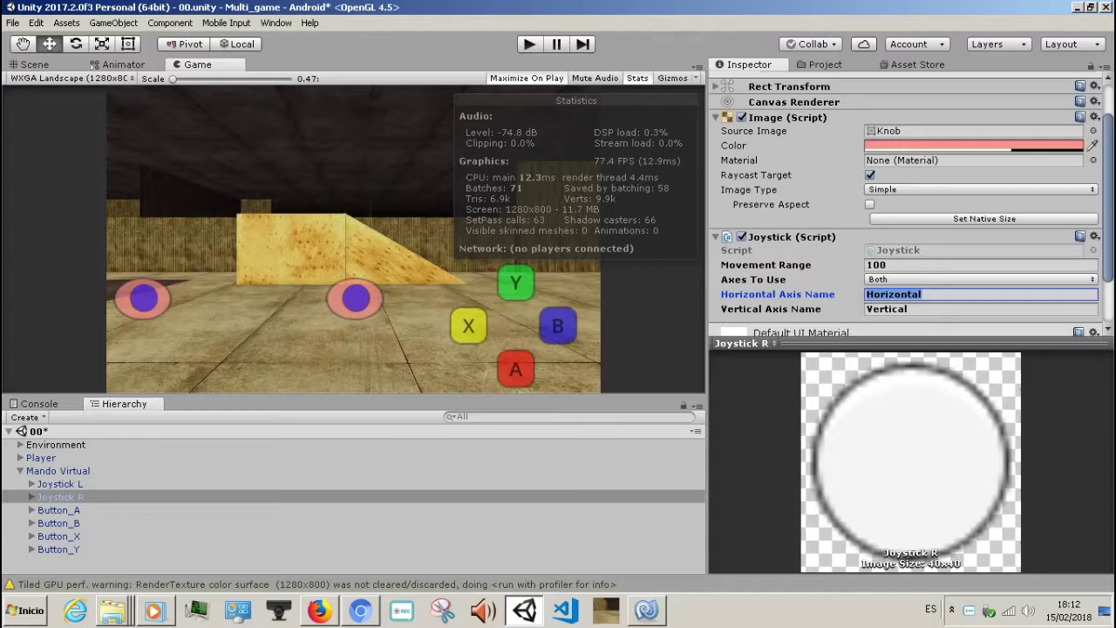
{"action": "type", "text": "Mouse X"}
{"action": "left_click", "coordinate": [887, 309]}
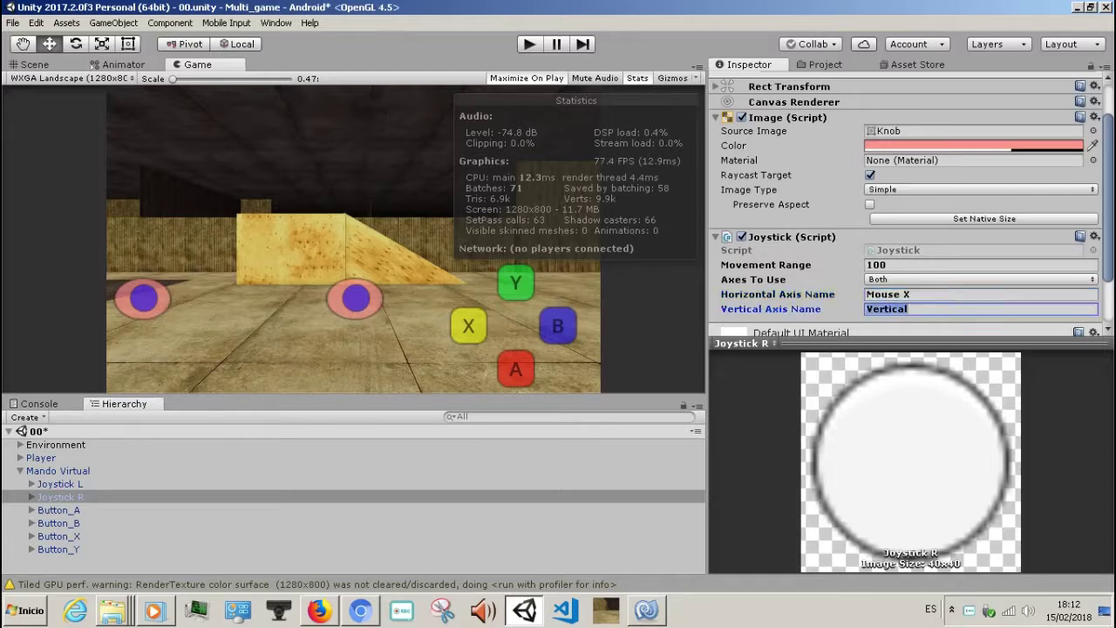
{"action": "type", "text": "Mouse X"}
{"action": "key", "text": "BackSpace"}
{"action": "type", "text": "Y"}
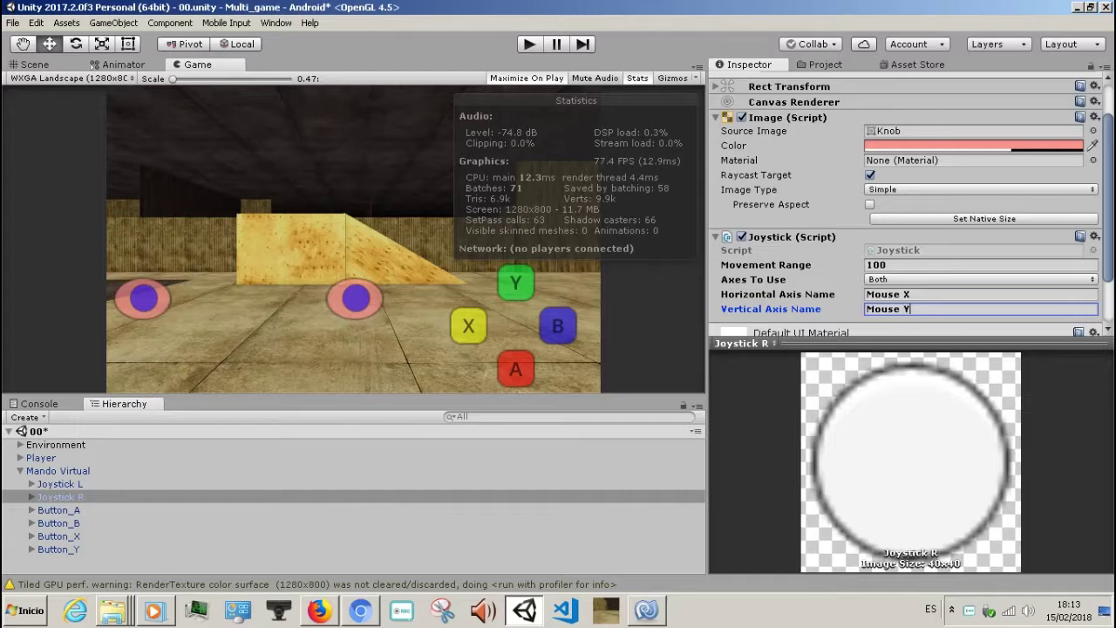
{"action": "scroll", "coordinate": [911, 203], "scroll_direction": "up", "scroll_amount": 2}
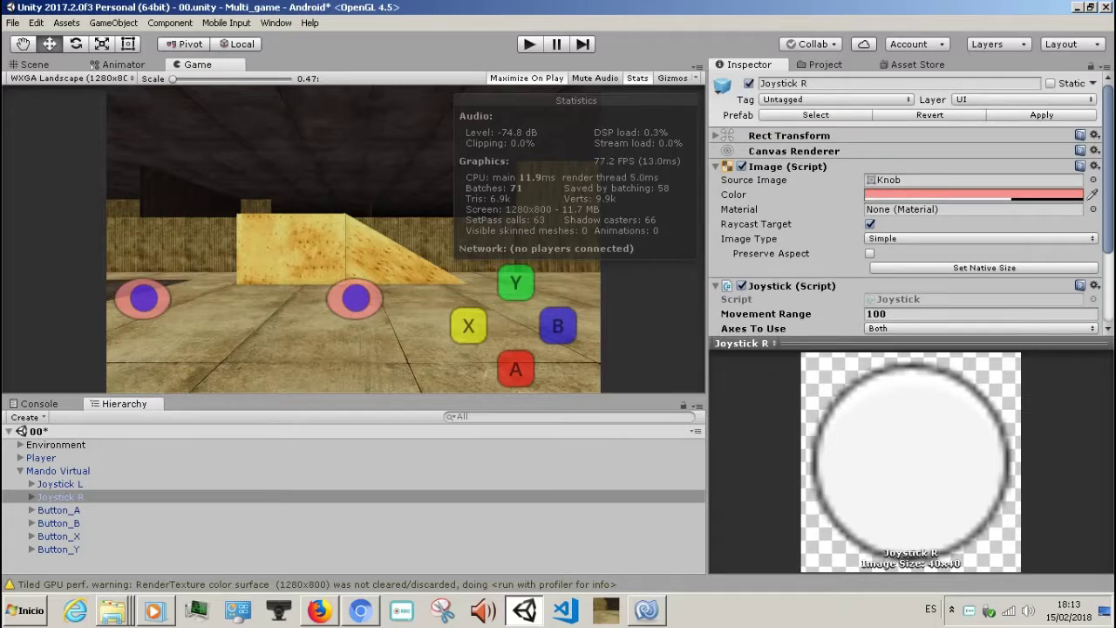
{"action": "left_click", "coordinate": [58, 471]}
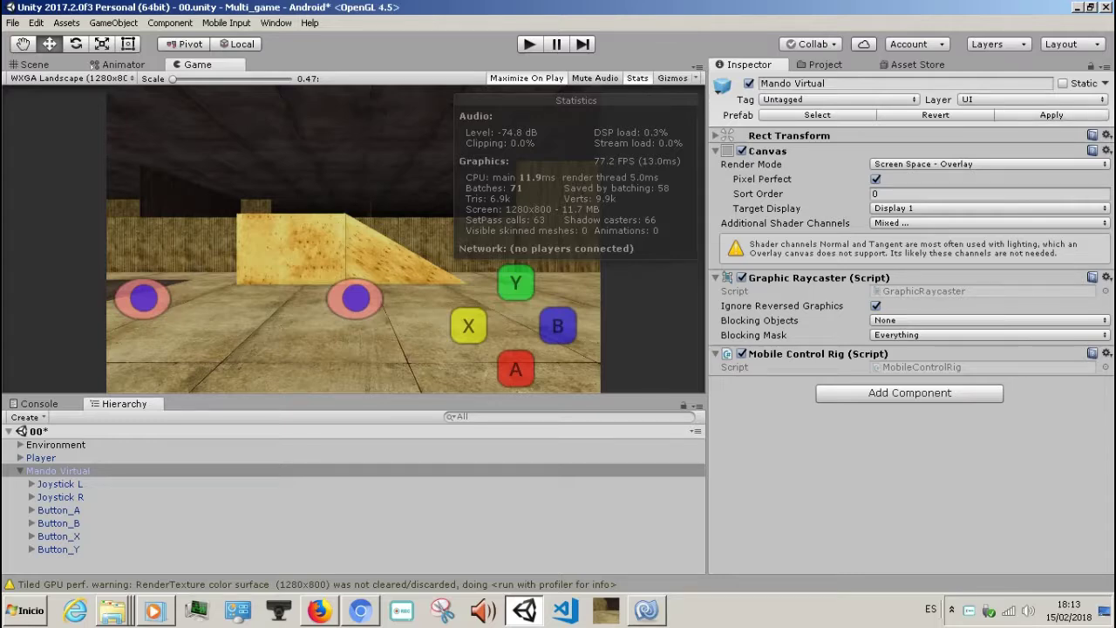
{"action": "key", "text": "ctrl+p"}
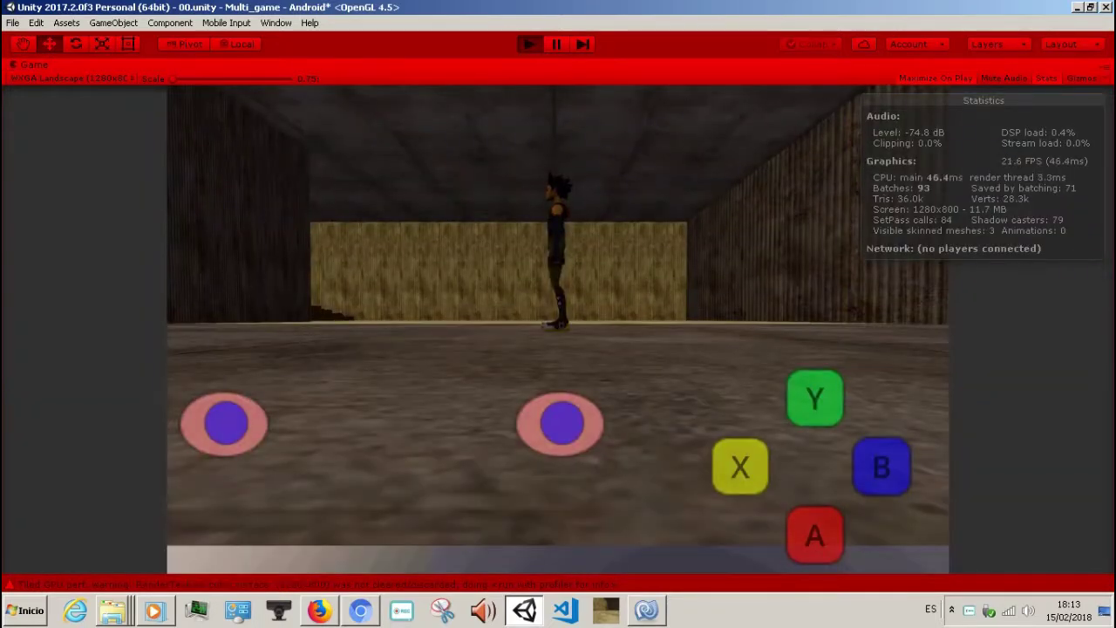
{"action": "mouse_move", "coordinate": [225, 423]}
{"action": "left_mouse_down"}
{"action": "mouse_move", "coordinate": [250, 381]}
{"action": "mouse_move", "coordinate": [231, 439]}
{"action": "left_mouse_up"}
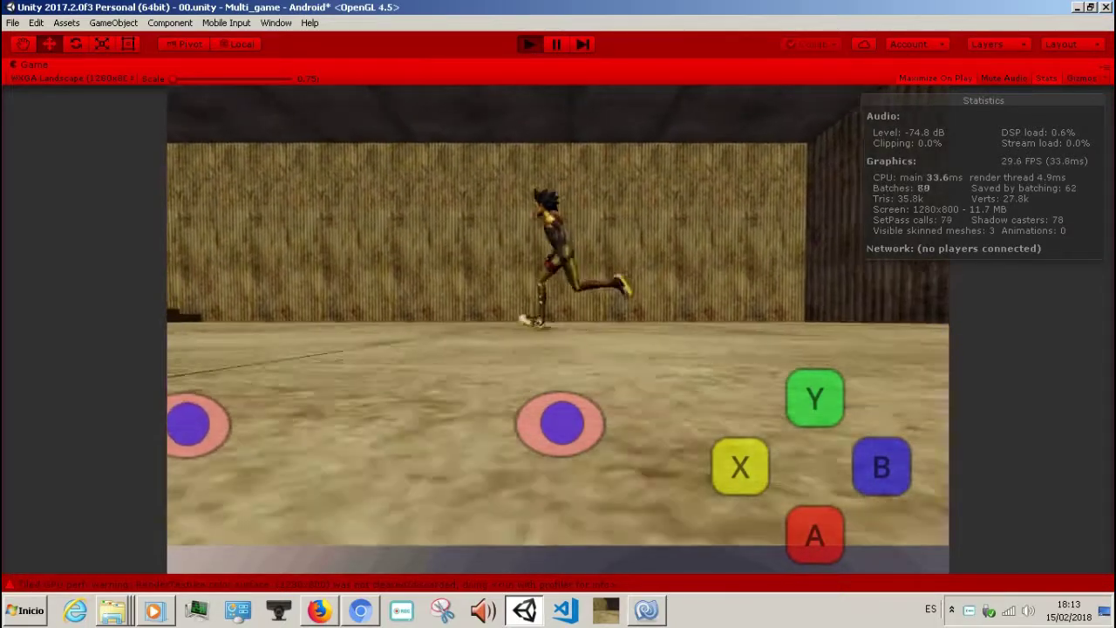
{"action": "mouse_move", "coordinate": [224, 424]}
{"action": "left_mouse_down"}
{"action": "mouse_move", "coordinate": [275, 410]}
{"action": "mouse_move", "coordinate": [228, 410]}
{"action": "left_mouse_up"}
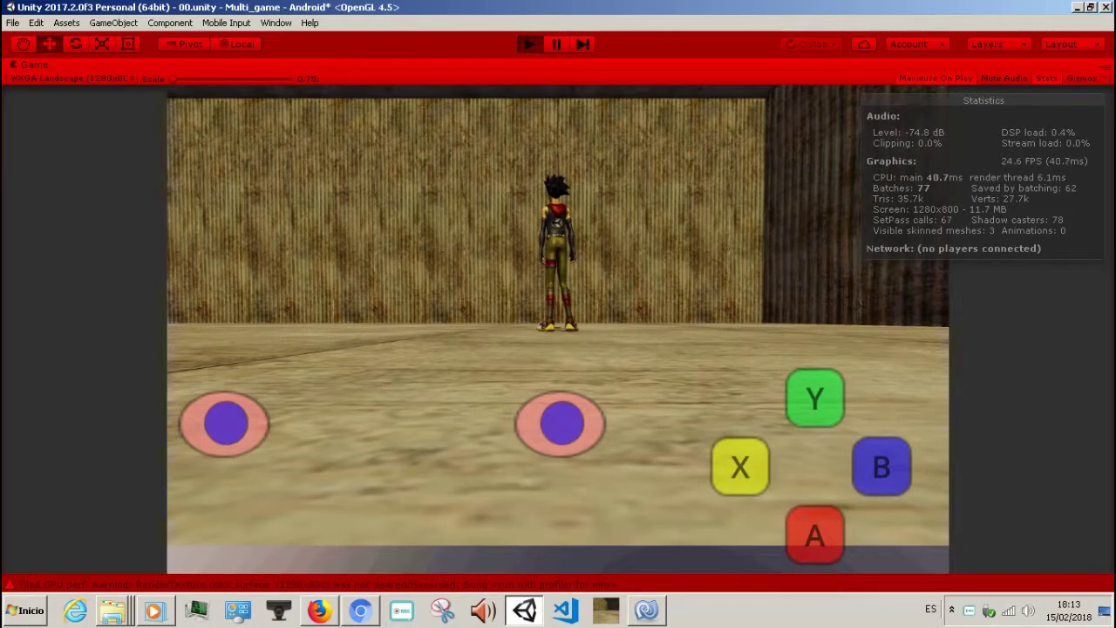
{"action": "key", "text": "ctrl+p"}
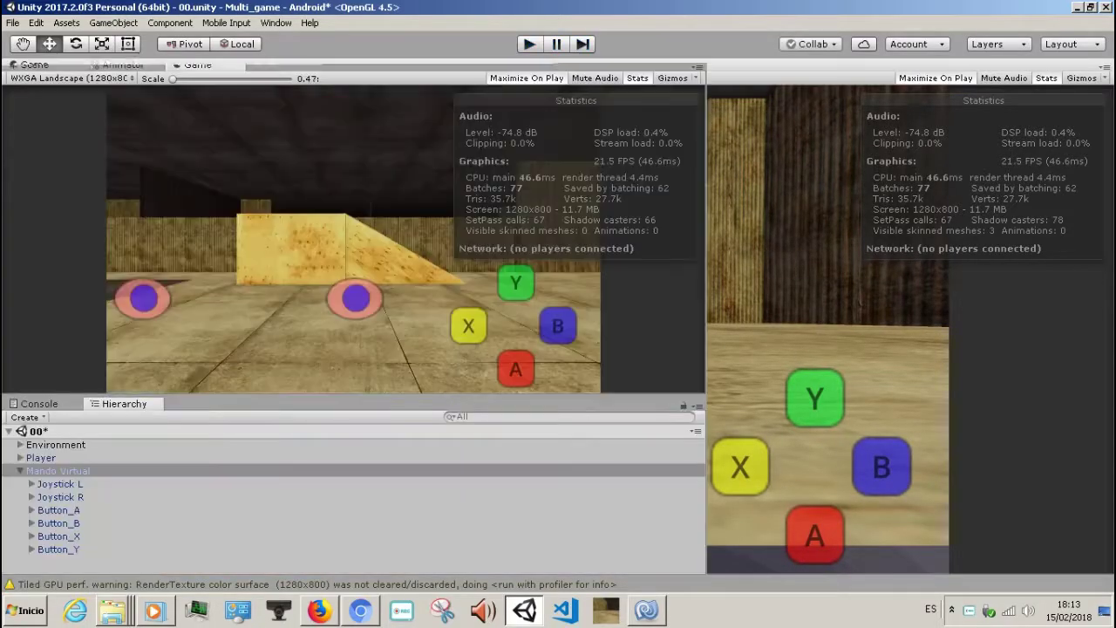
- Copy Joystick L's Joystick script and paste it as new onto its child Joystick_l
{"action": "left_click", "coordinate": [59, 484]}
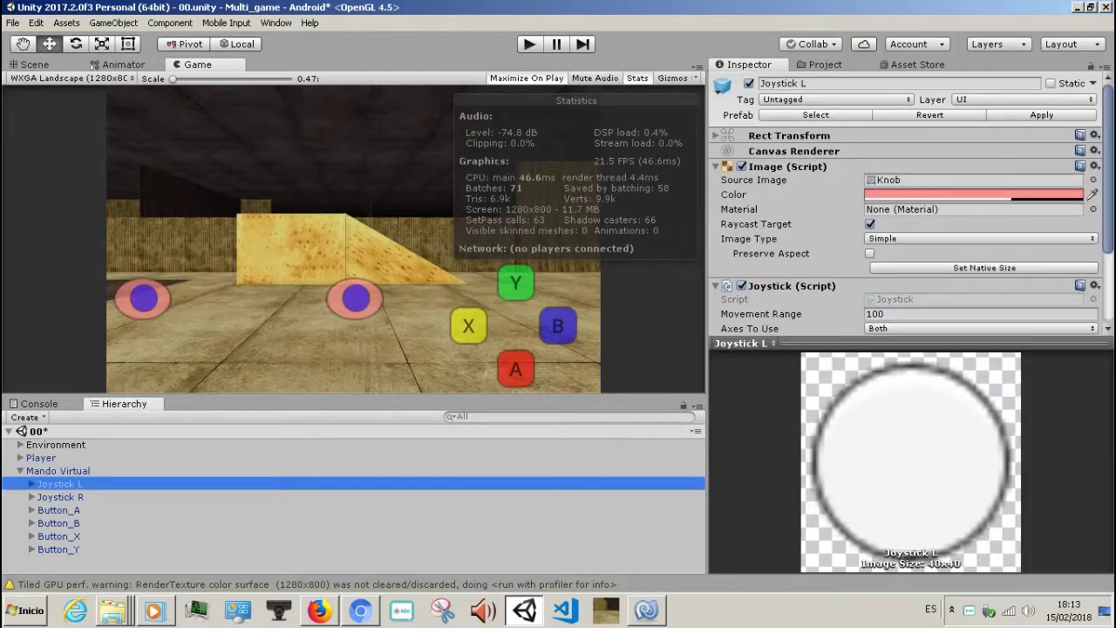
{"action": "left_click", "coordinate": [1094, 285]}
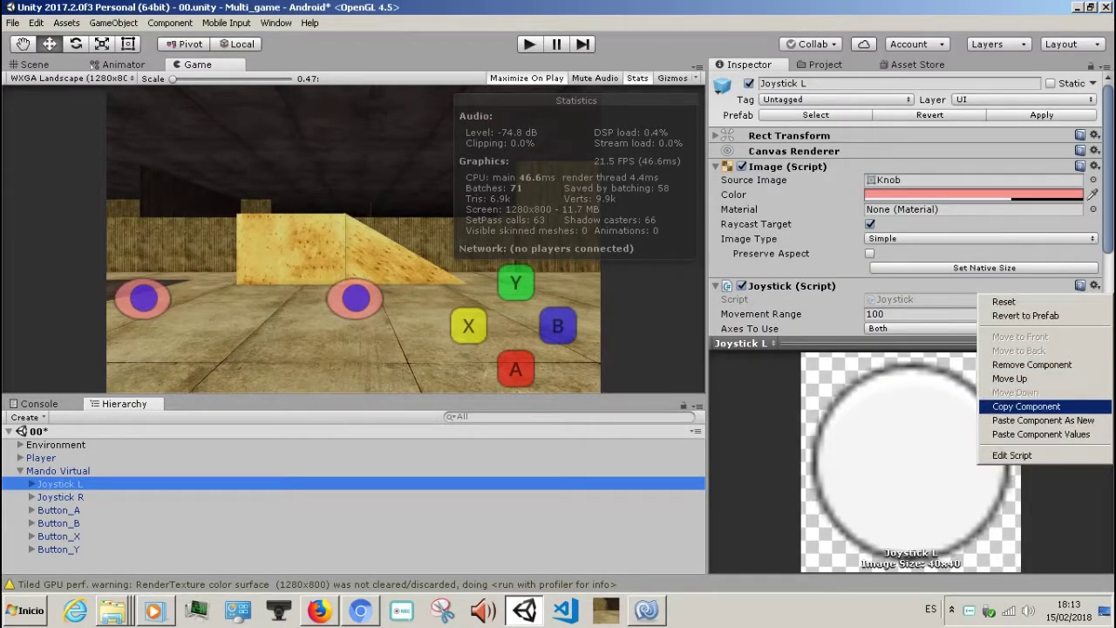
{"action": "left_click", "coordinate": [1026, 406]}
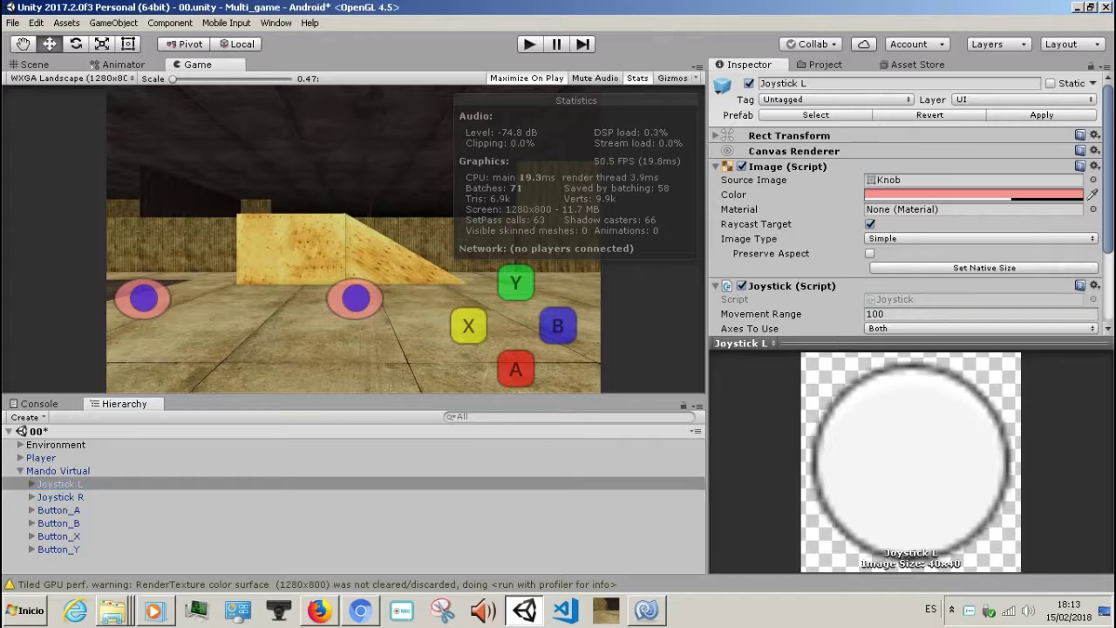
{"action": "left_click", "coordinate": [31, 484]}
{"action": "left_click", "coordinate": [71, 497]}
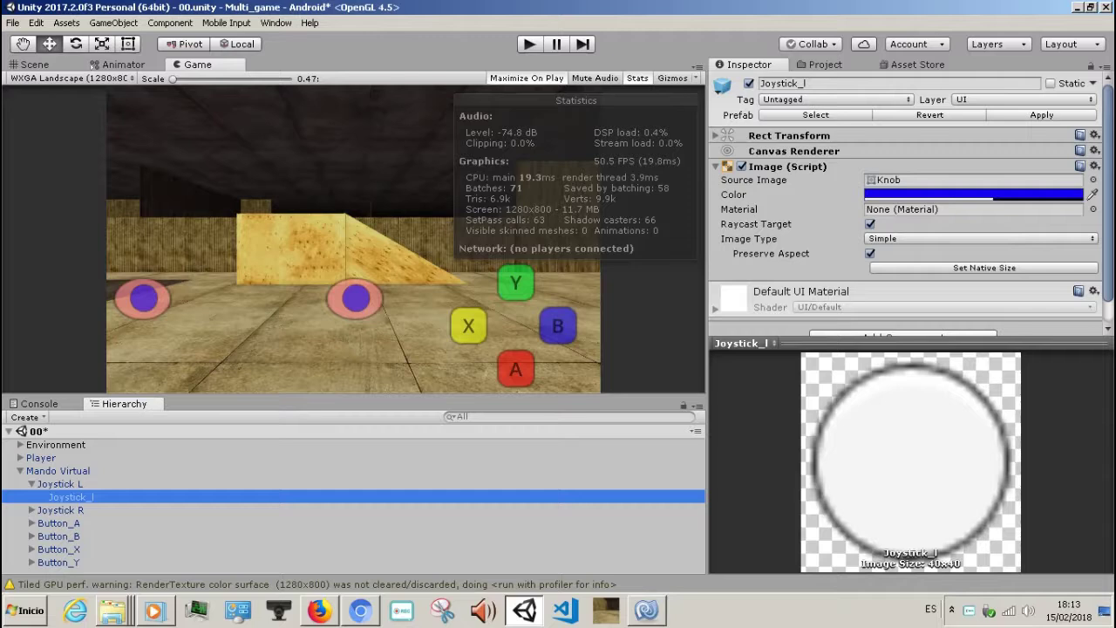
{"action": "left_click", "coordinate": [1094, 135]}
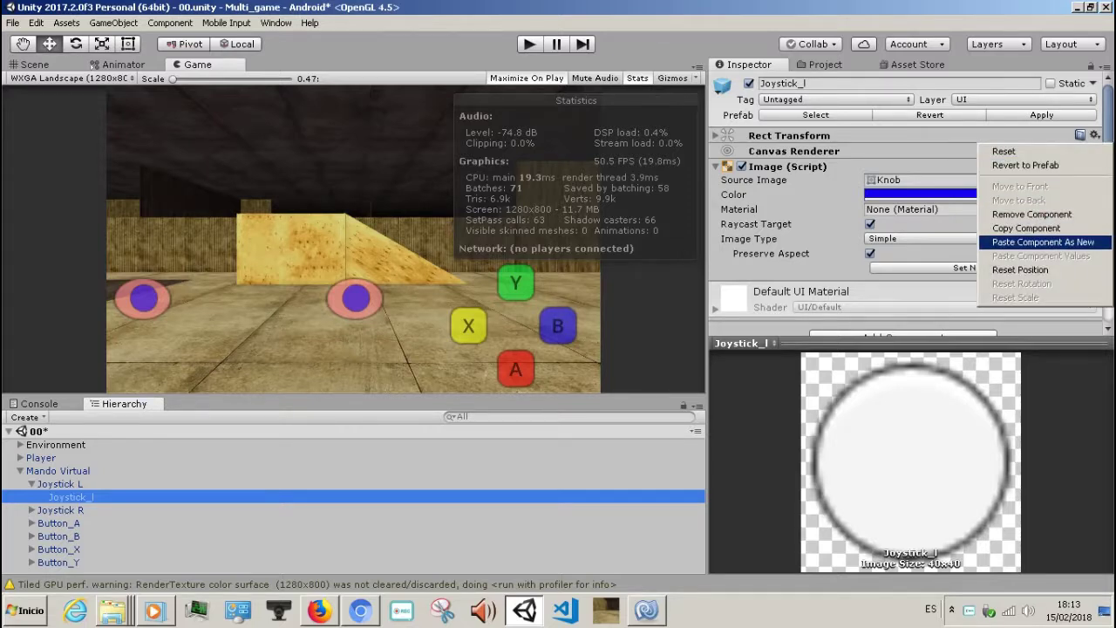
{"action": "left_click", "coordinate": [1043, 242]}
{"action": "scroll", "coordinate": [907, 218], "scroll_direction": "down", "scroll_amount": 3}
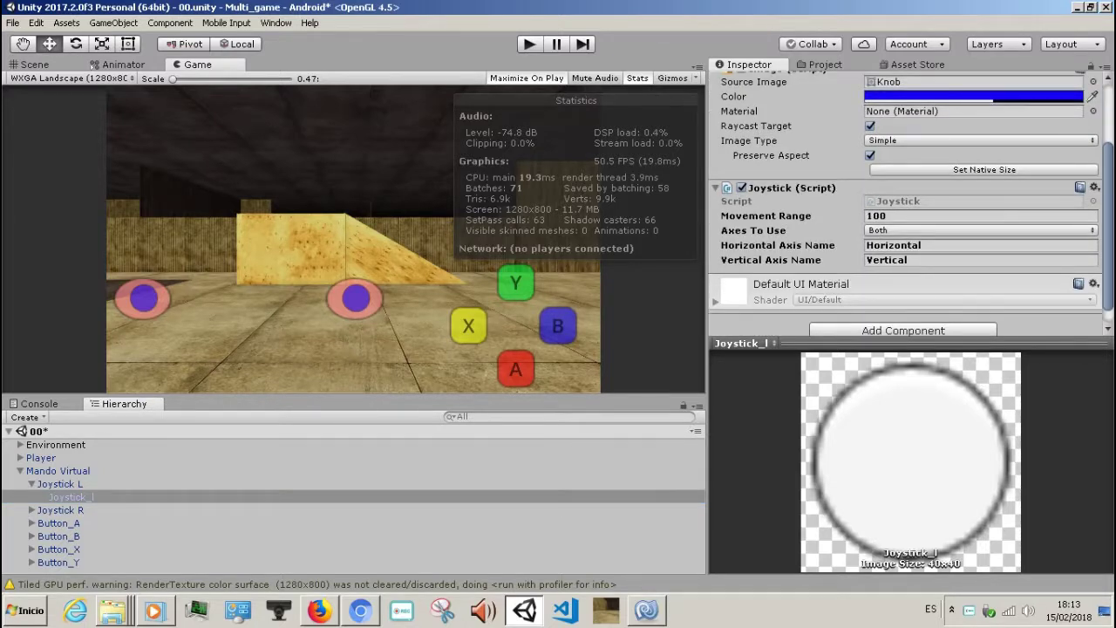
{"action": "left_click", "coordinate": [59, 483]}
- Remove the Joystick script from the Joystick L parent object
{"action": "scroll", "coordinate": [911, 203], "scroll_direction": "up", "scroll_amount": 3}
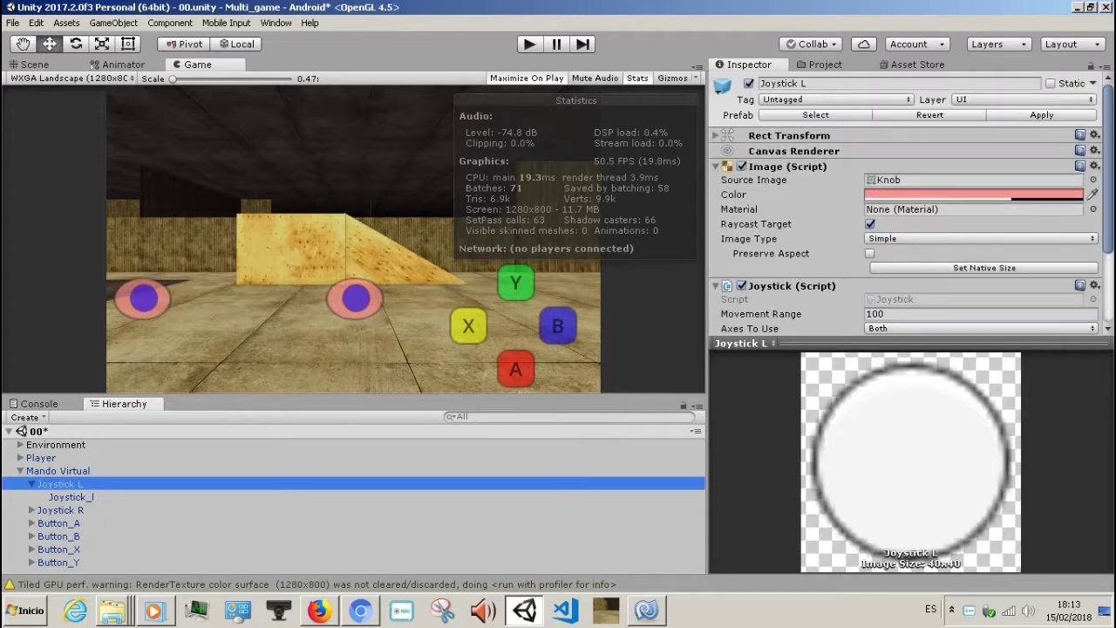
{"action": "scroll", "coordinate": [911, 203], "scroll_direction": "down", "scroll_amount": 3}
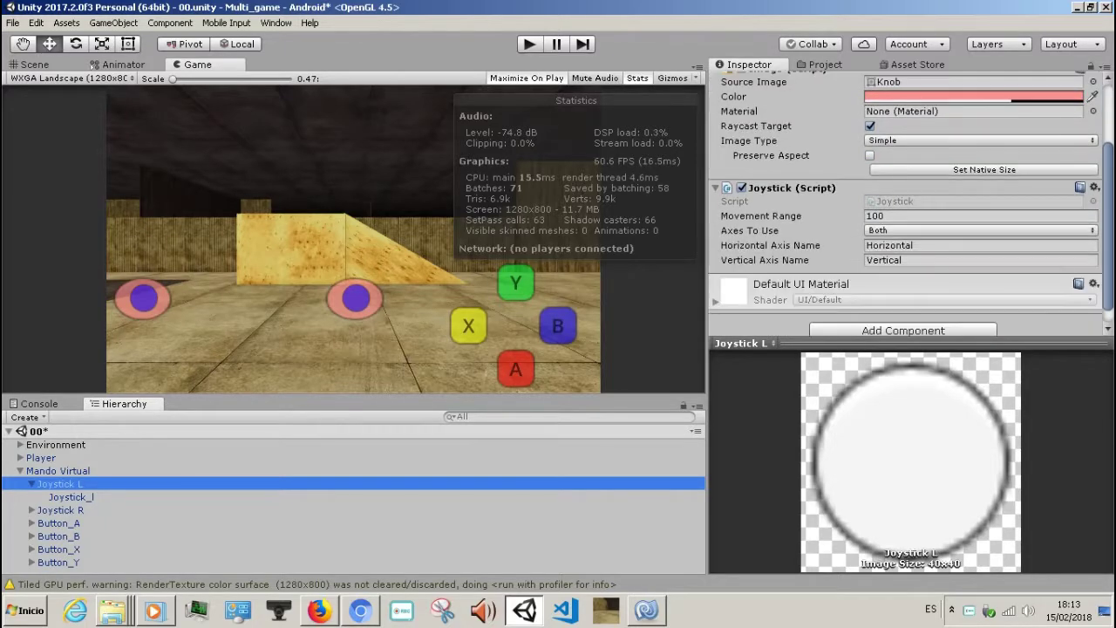
{"action": "left_click", "coordinate": [1094, 188]}
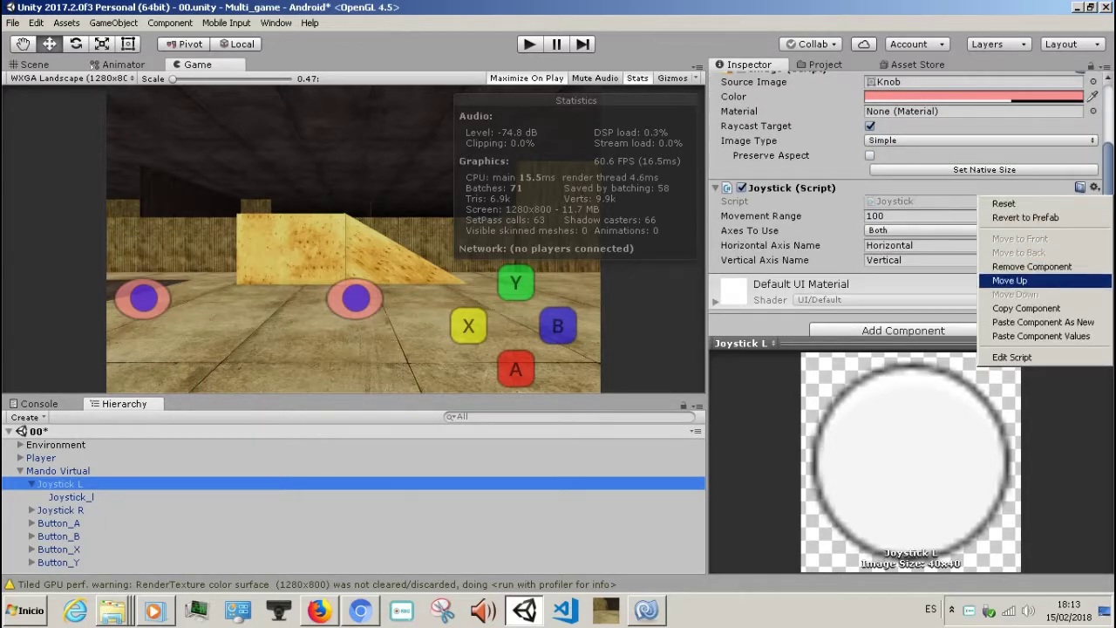
{"action": "left_click", "coordinate": [1020, 266]}
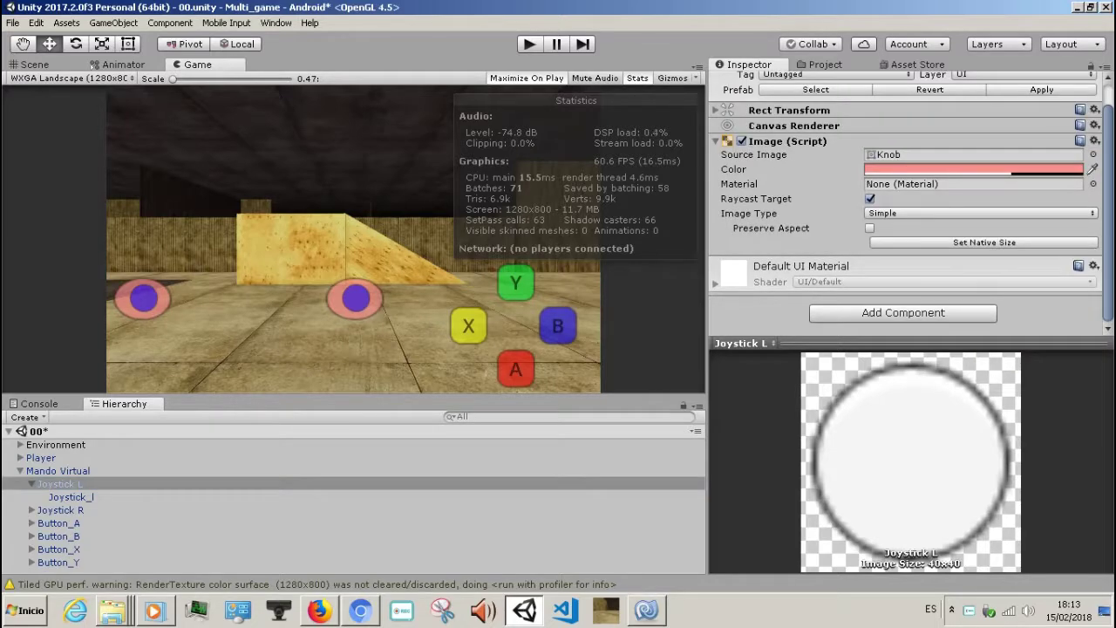
- Copy Joystick R's Mouse X/Y Joystick script onto its child Joystick_R as a new component
{"action": "left_click", "coordinate": [60, 510]}
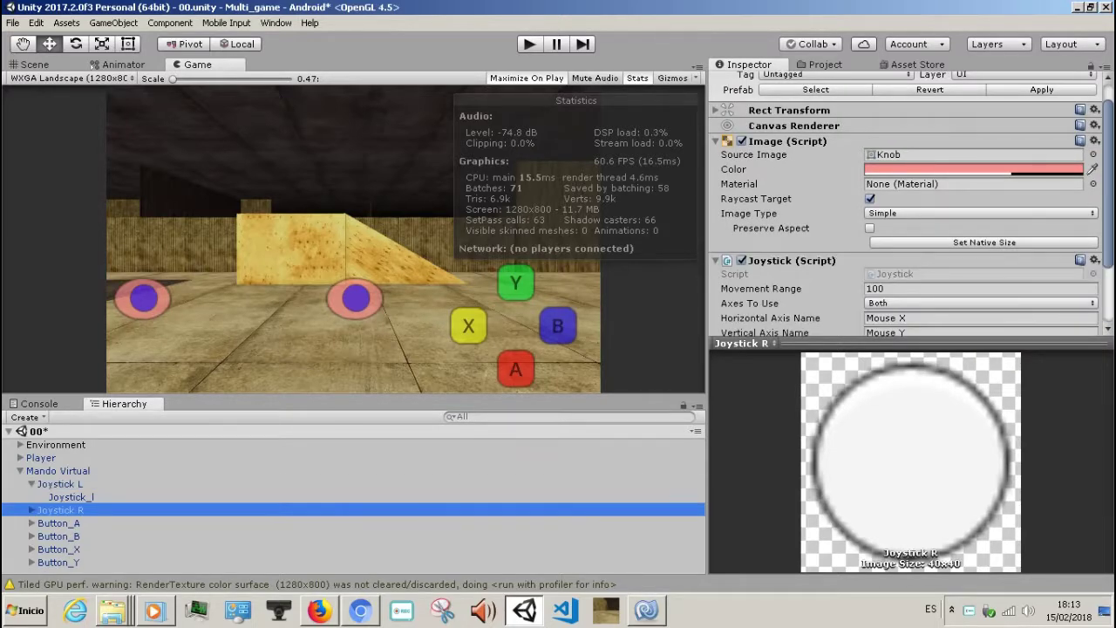
{"action": "scroll", "coordinate": [906, 209], "scroll_direction": "down", "scroll_amount": 2}
{"action": "left_click", "coordinate": [1094, 211]}
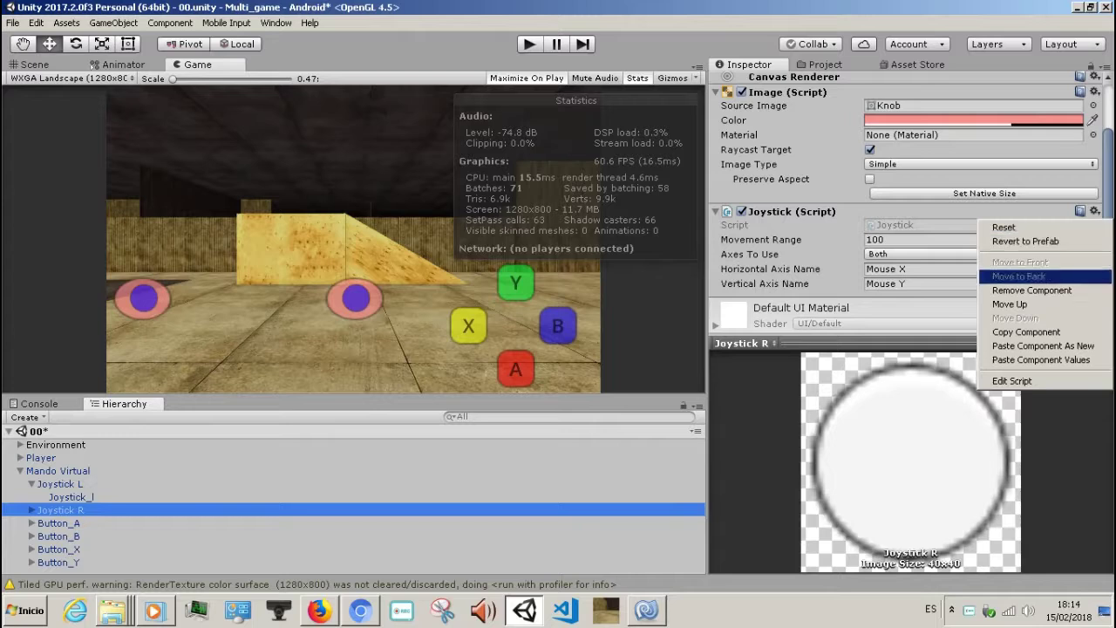
{"action": "left_click", "coordinate": [1026, 332]}
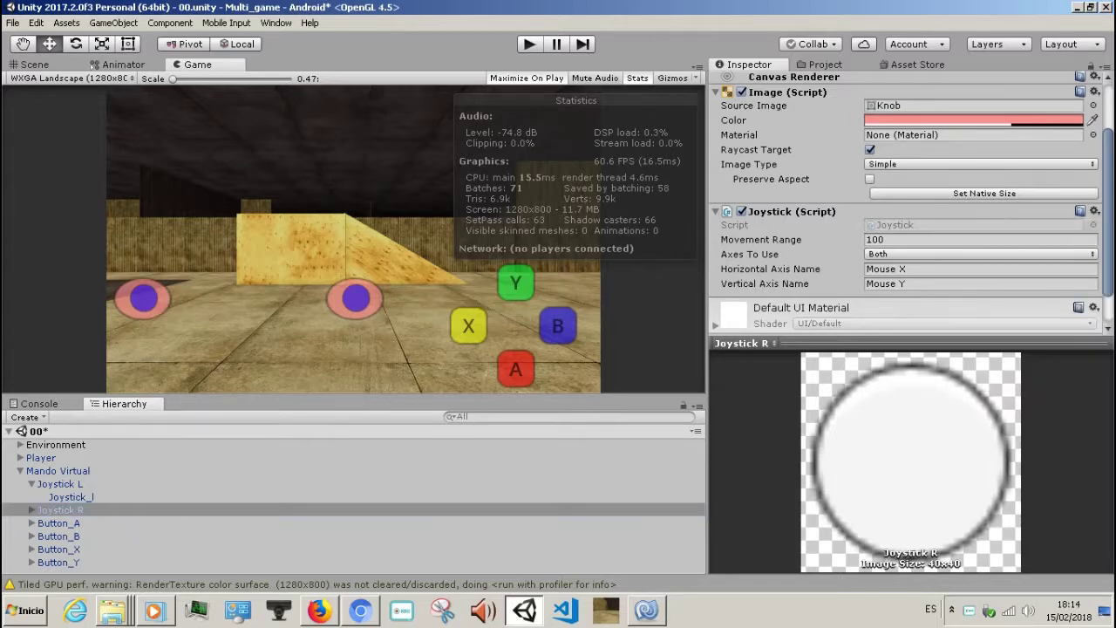
{"action": "left_click", "coordinate": [31, 509]}
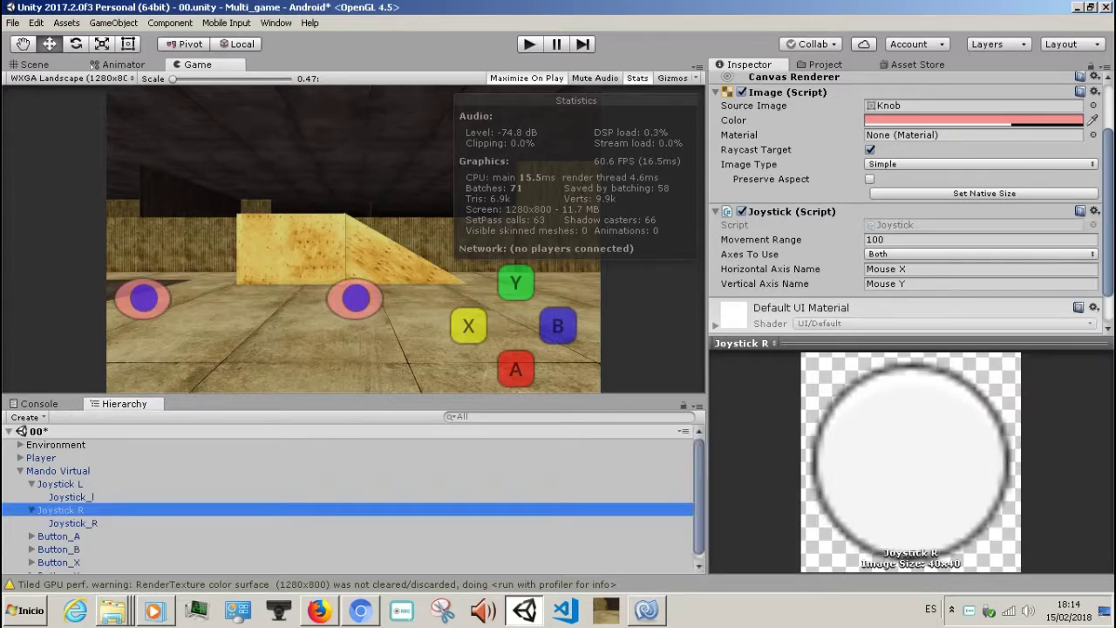
{"action": "left_click", "coordinate": [72, 523]}
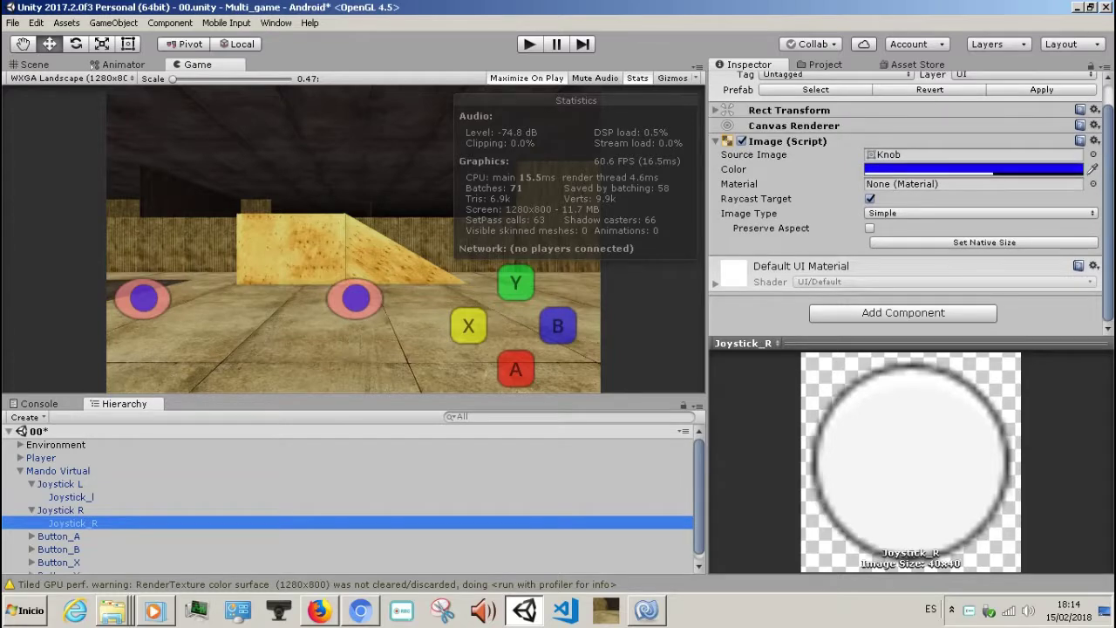
{"action": "left_click", "coordinate": [1094, 140]}
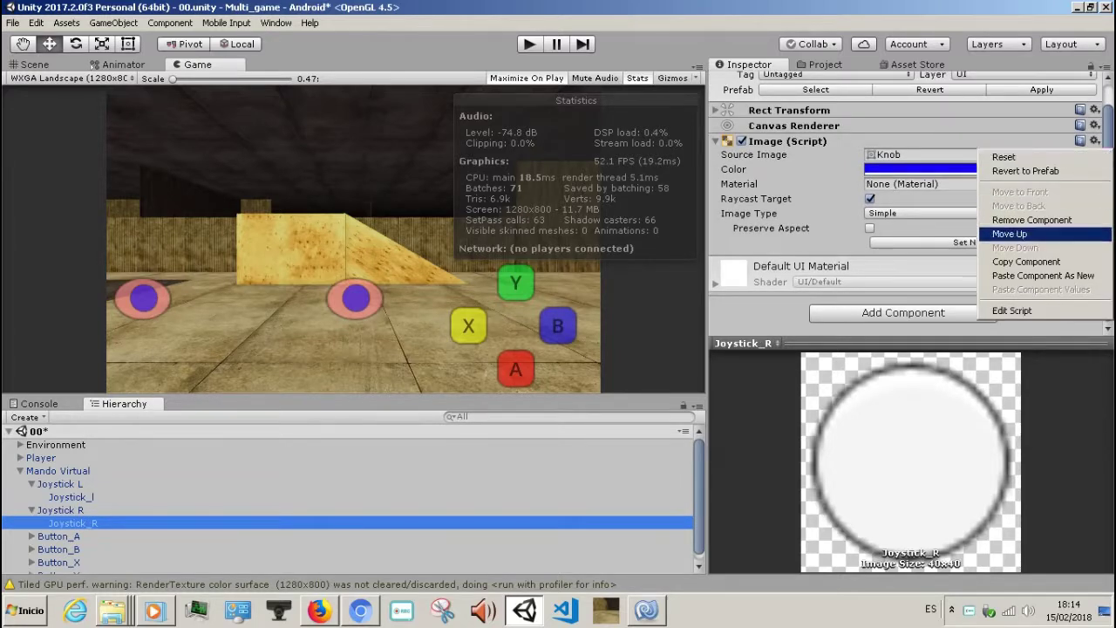
{"action": "left_click", "coordinate": [1042, 276]}
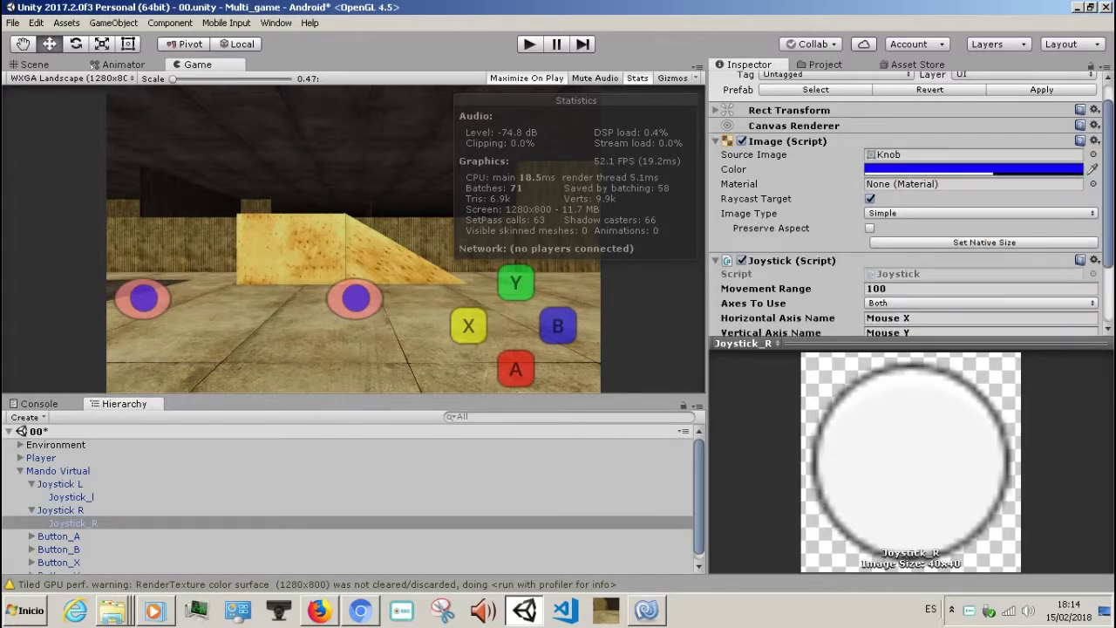
- Remove the Joystick script from the Joystick R parent and start Play mode
{"action": "left_click", "coordinate": [60, 509]}
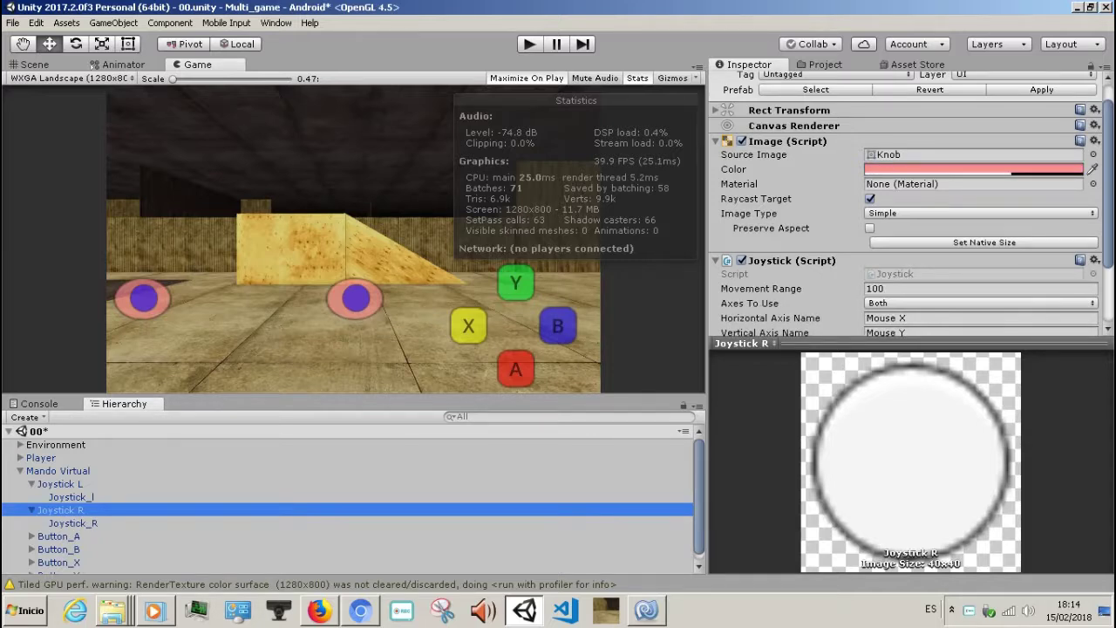
{"action": "scroll", "coordinate": [911, 204], "scroll_direction": "down", "scroll_amount": 3}
{"action": "left_click", "coordinate": [1094, 169]}
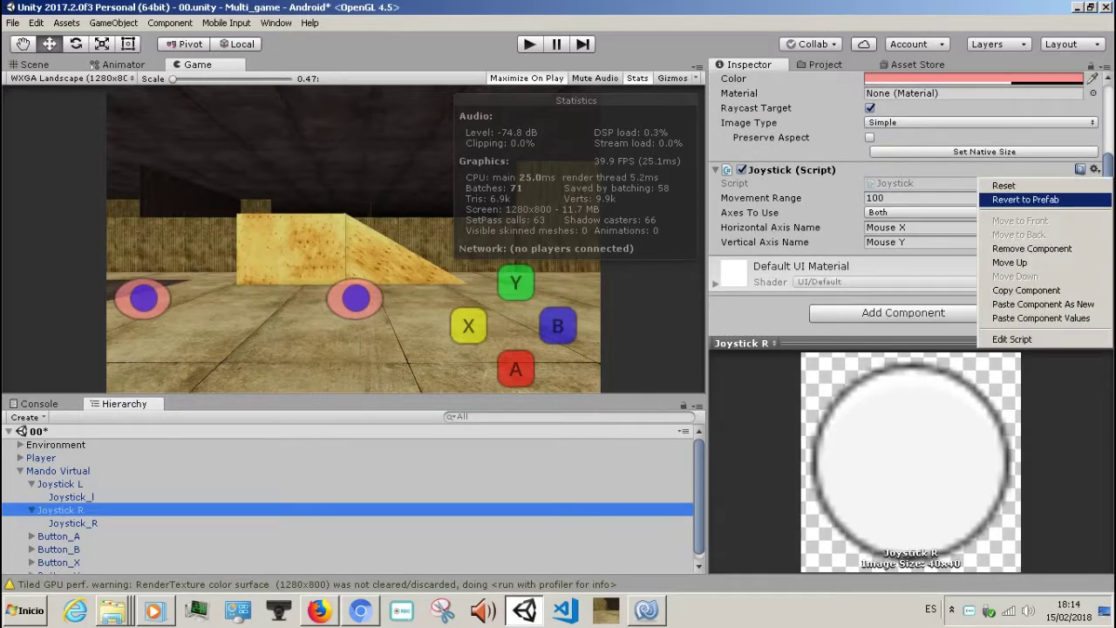
{"action": "left_click", "coordinate": [1020, 248]}
{"action": "left_click", "coordinate": [530, 43]}
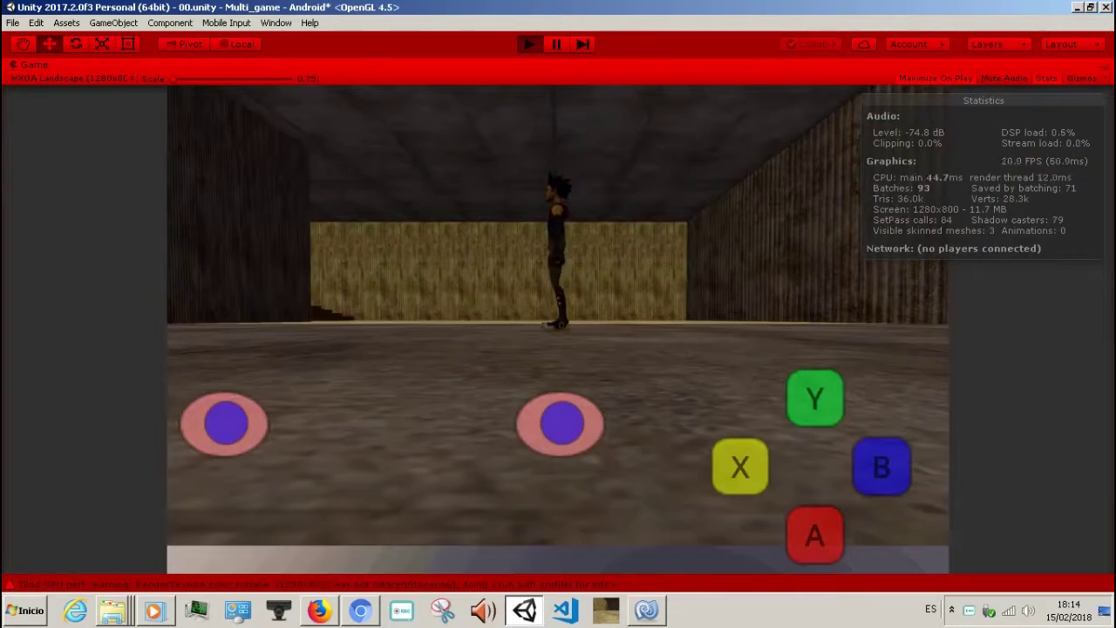
- Drag the left joystick to run the character and the right joystick to turn the camera
{"action": "mouse_move", "coordinate": [224, 422]}
{"action": "left_mouse_down"}
{"action": "mouse_move", "coordinate": [206, 423]}
{"action": "mouse_move", "coordinate": [242, 423]}
{"action": "mouse_move", "coordinate": [202, 421]}
{"action": "left_mouse_up"}
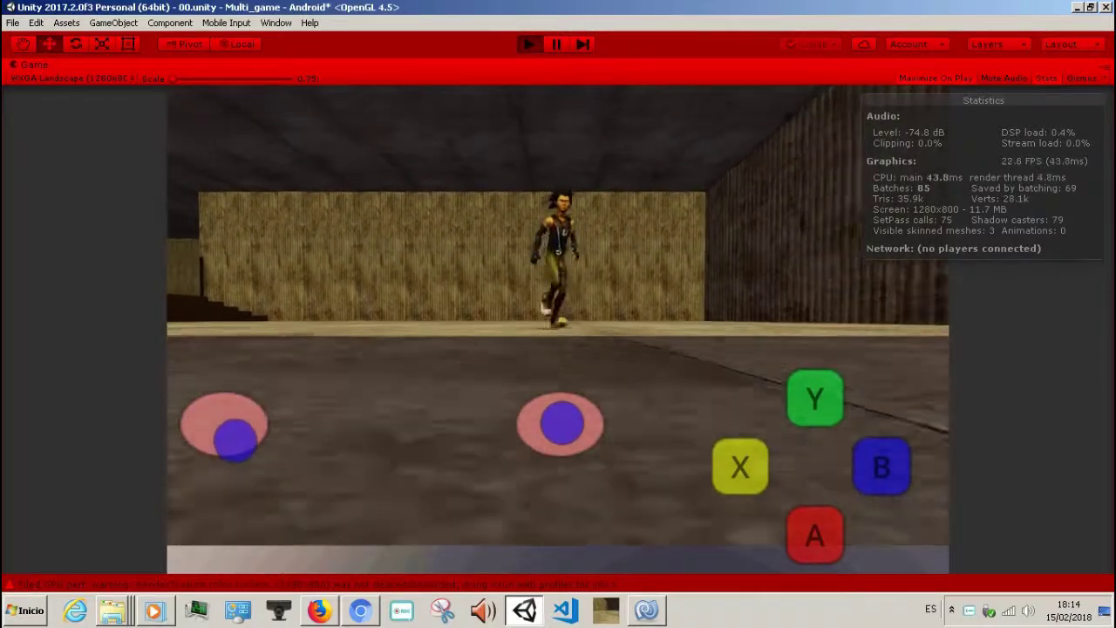
{"action": "left_click_drag", "start_coordinate": [202, 421], "coordinate": [236, 433]}
{"action": "mouse_move", "coordinate": [561, 423]}
{"action": "left_mouse_down"}
{"action": "mouse_move", "coordinate": [550, 422]}
{"action": "mouse_move", "coordinate": [588, 429]}
{"action": "left_mouse_up"}
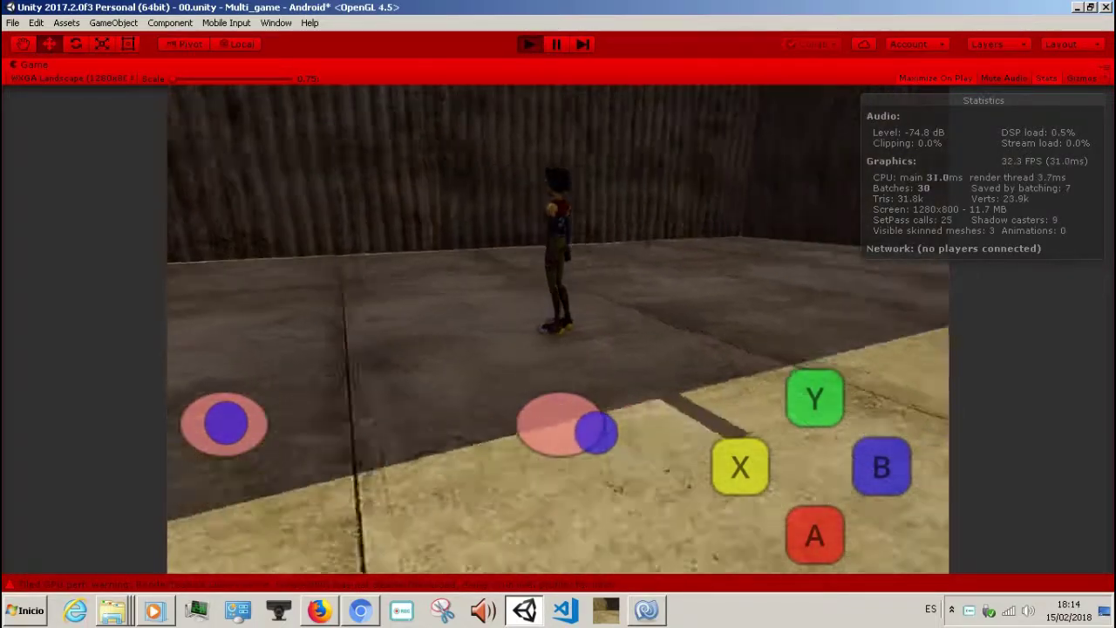
{"action": "mouse_move", "coordinate": [589, 429]}
{"action": "left_mouse_down"}
{"action": "mouse_move", "coordinate": [575, 383]}
{"action": "mouse_move", "coordinate": [540, 464]}
{"action": "left_mouse_up"}
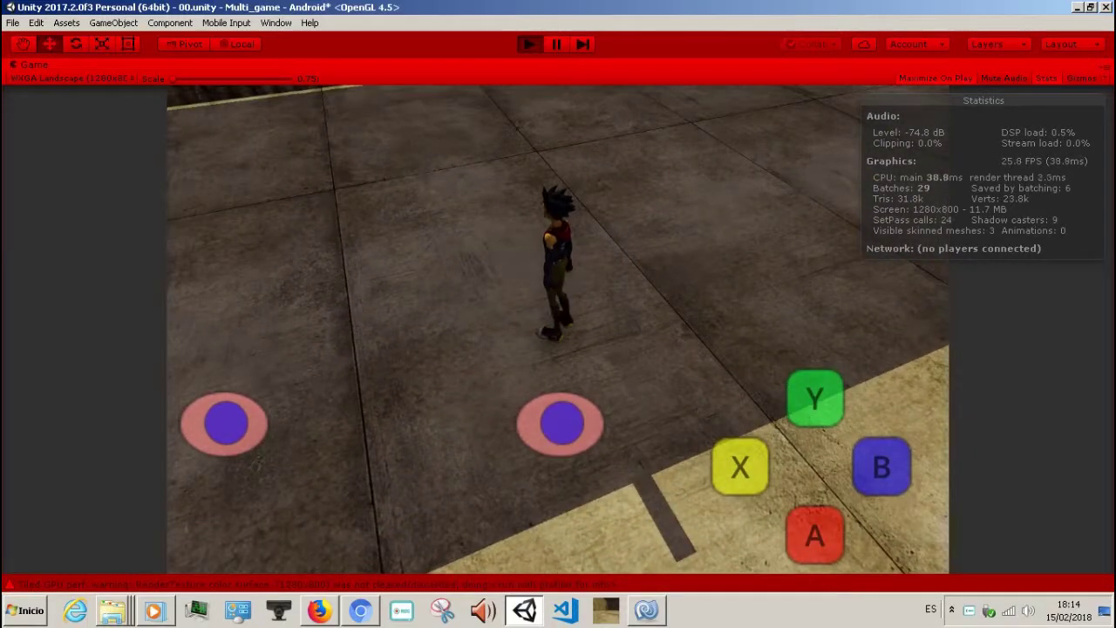
{"action": "mouse_move", "coordinate": [561, 423]}
{"action": "left_mouse_down"}
{"action": "mouse_move", "coordinate": [564, 442]}
{"action": "mouse_move", "coordinate": [595, 426]}
{"action": "left_mouse_up"}
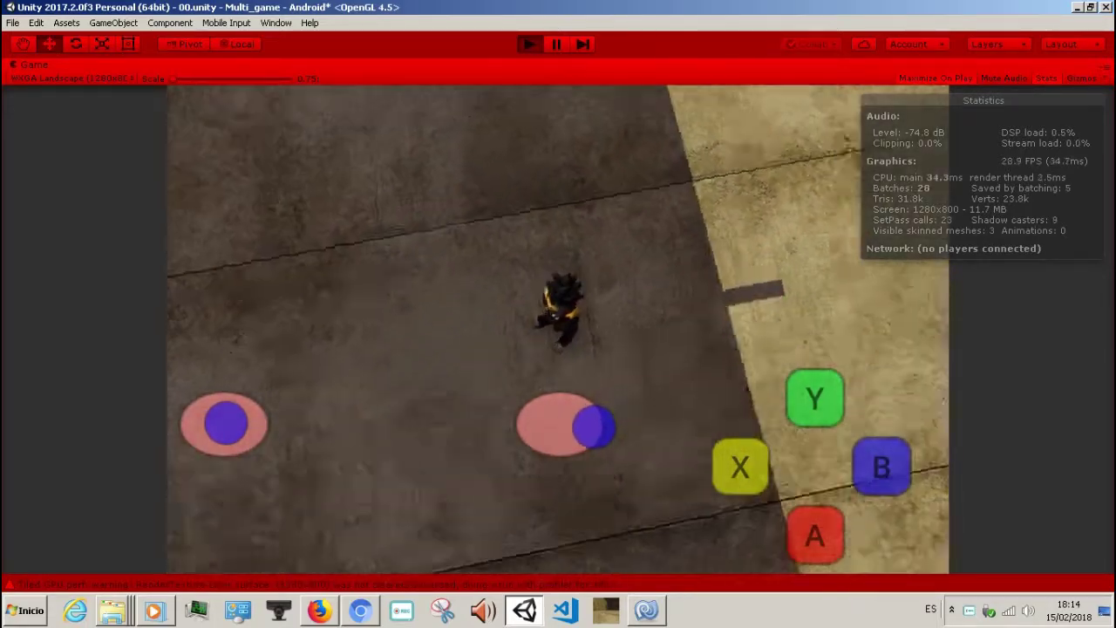
{"action": "left_click_drag", "start_coordinate": [594, 426], "coordinate": [570, 460]}
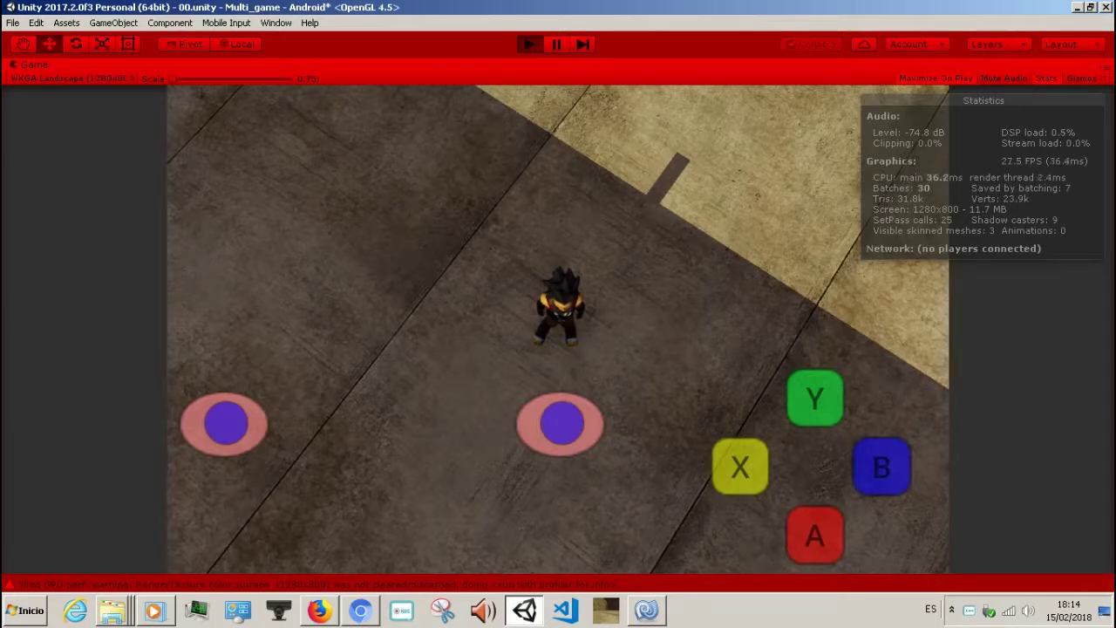
{"action": "left_click_drag", "start_coordinate": [561, 422], "coordinate": [529, 406]}
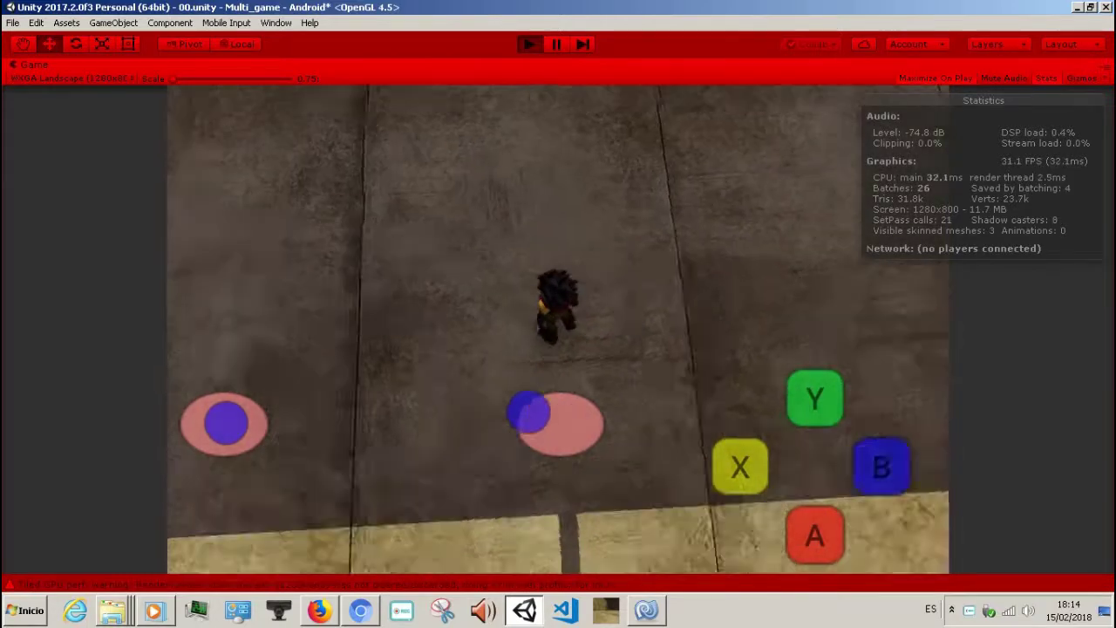
{"action": "left_click_drag", "start_coordinate": [225, 423], "coordinate": [287, 374]}
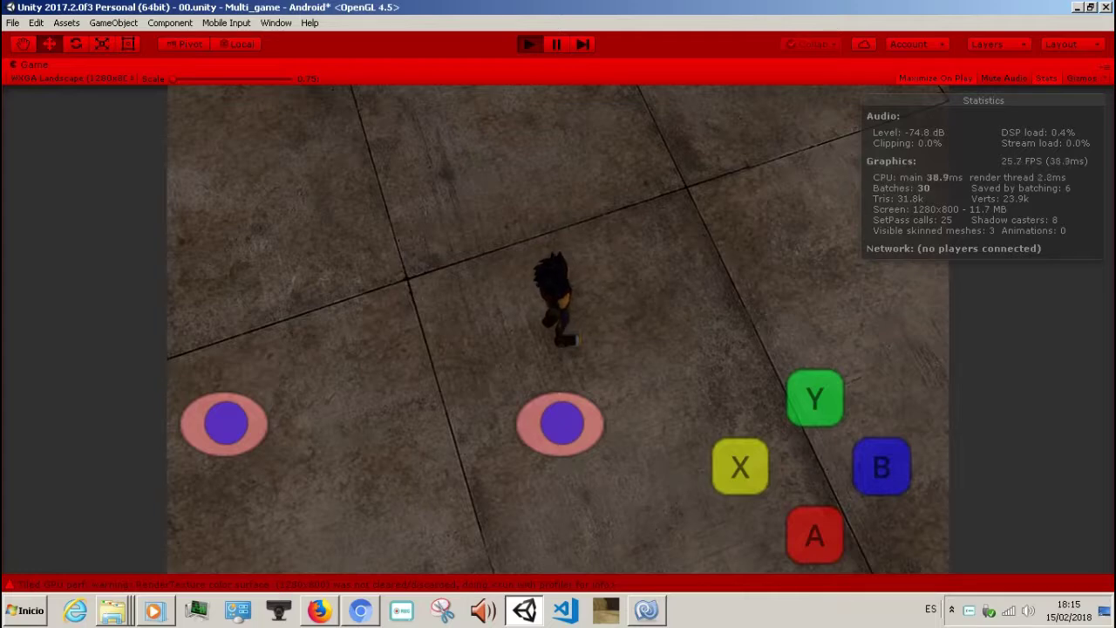
- Exit Play mode and select Button_B, Button_X and Button_Y together in the Hierarchy
{"action": "key", "text": "ctrl+p"}
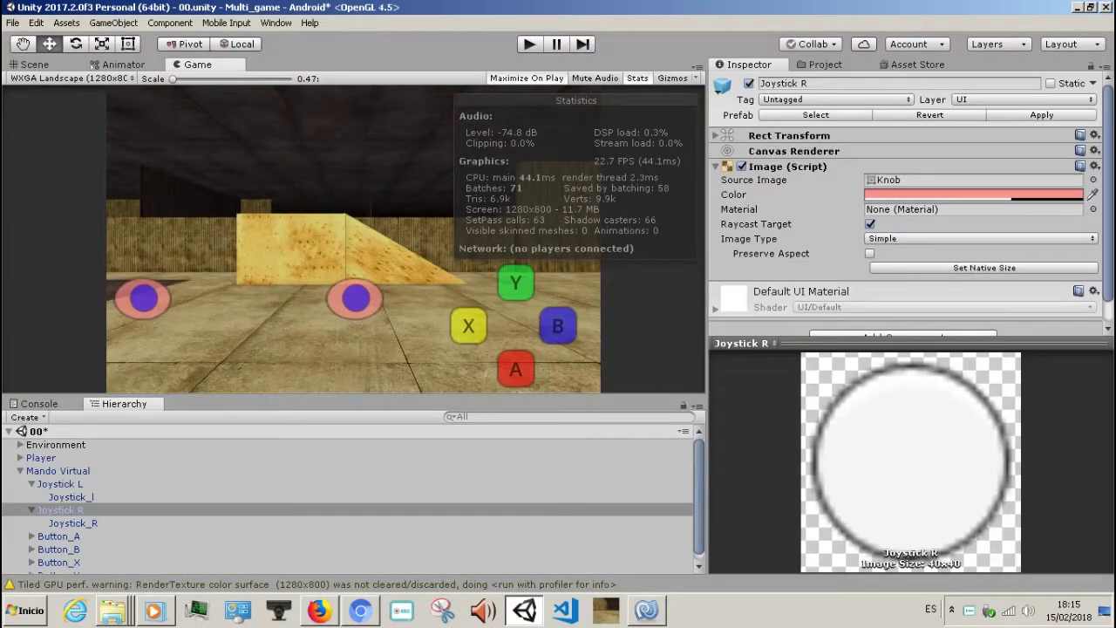
{"action": "left_click", "coordinate": [59, 537]}
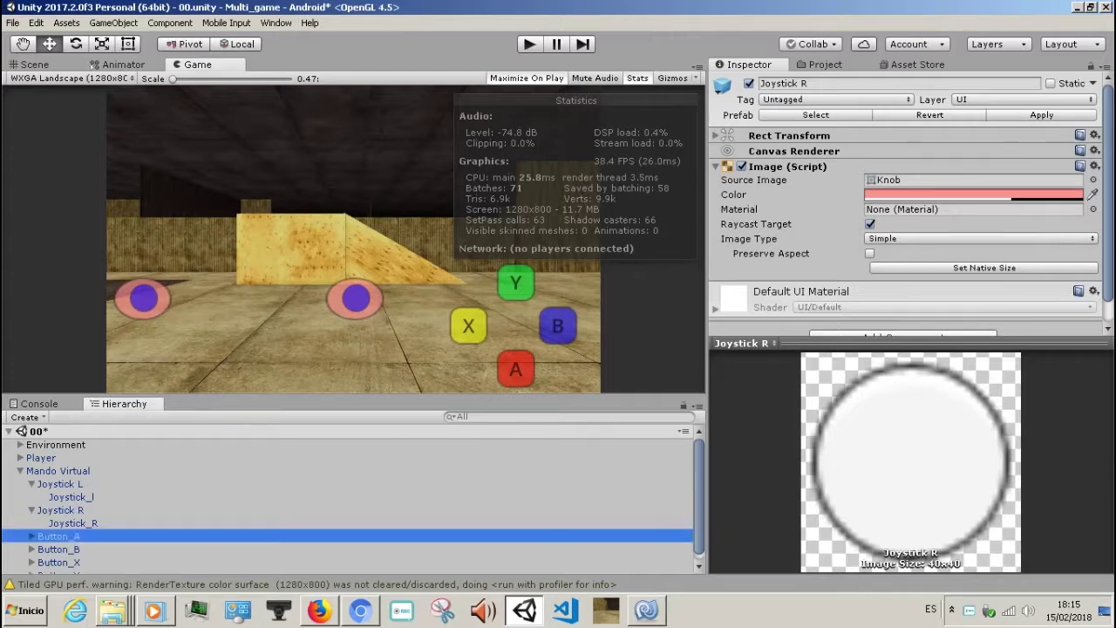
{"action": "left_click", "coordinate": [58, 541]}
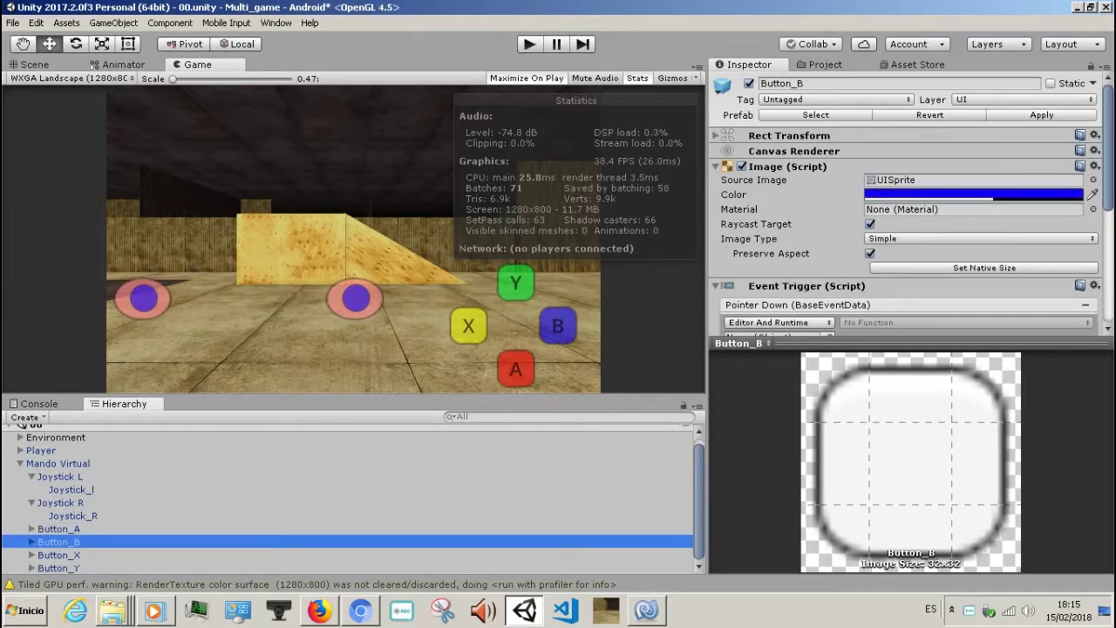
{"action": "left_click", "coordinate": [58, 568], "text": "shift"}
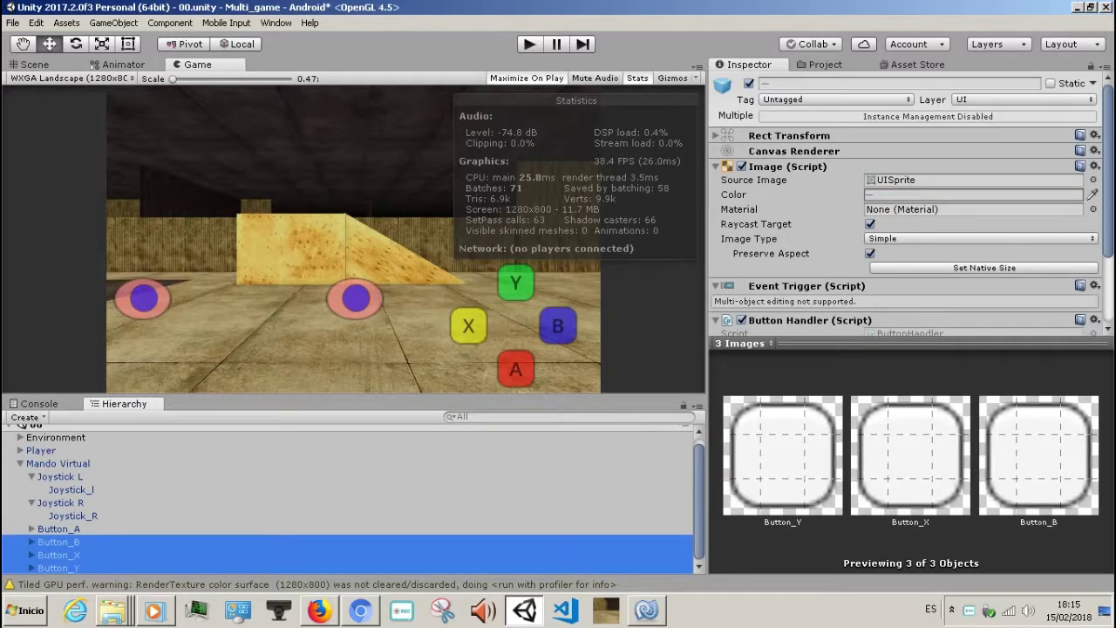
{"action": "left_click", "coordinate": [958, 142]}
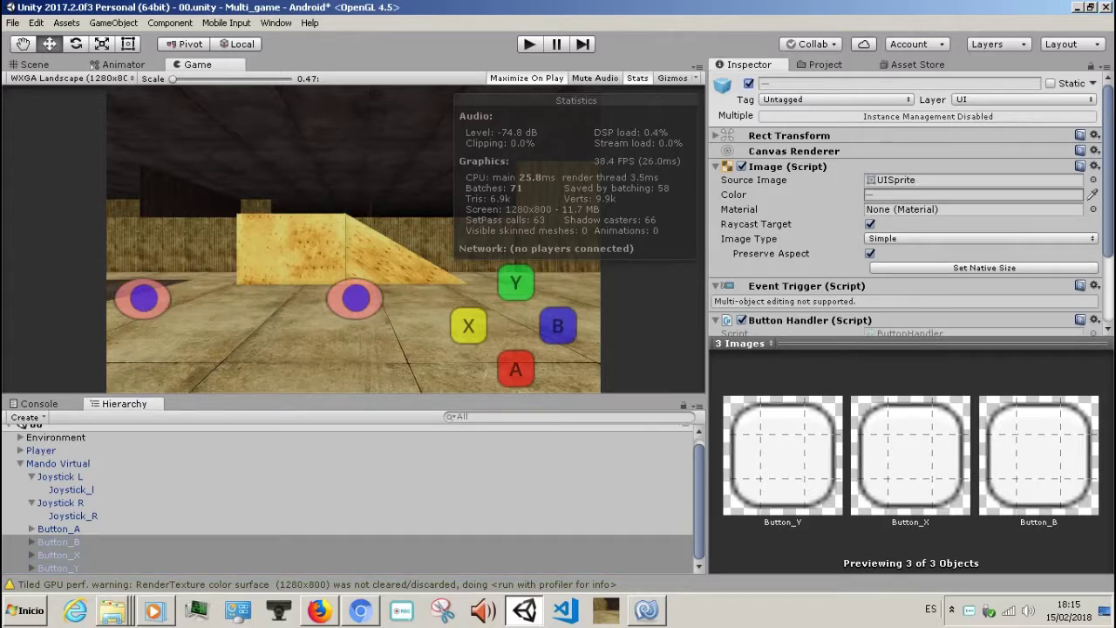
{"action": "left_click", "coordinate": [58, 542]}
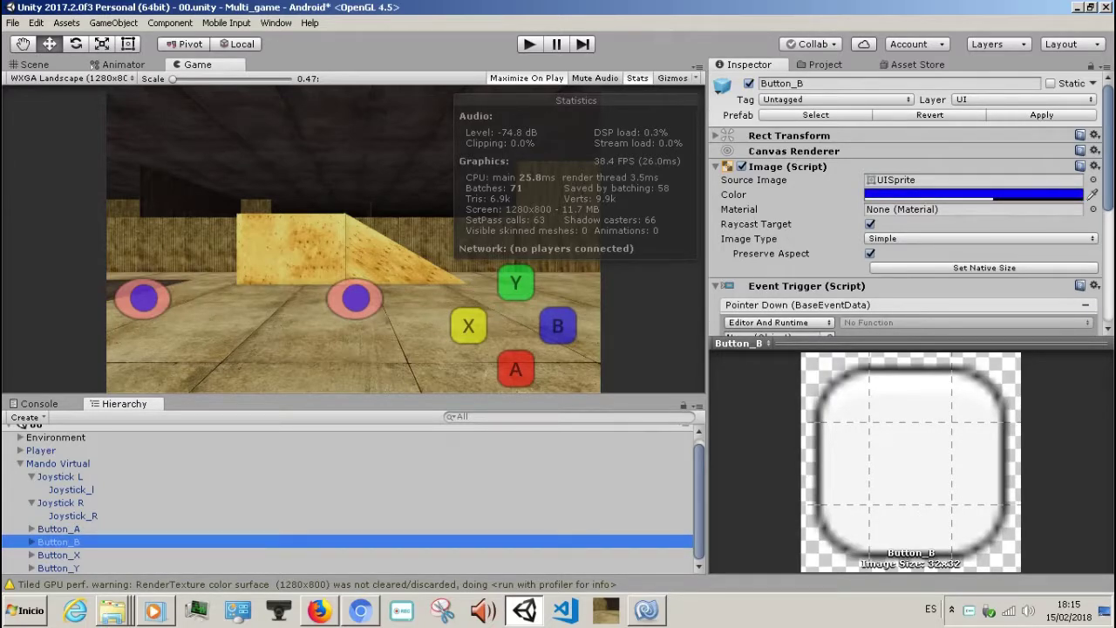
{"action": "left_click", "coordinate": [59, 567], "text": "shift"}
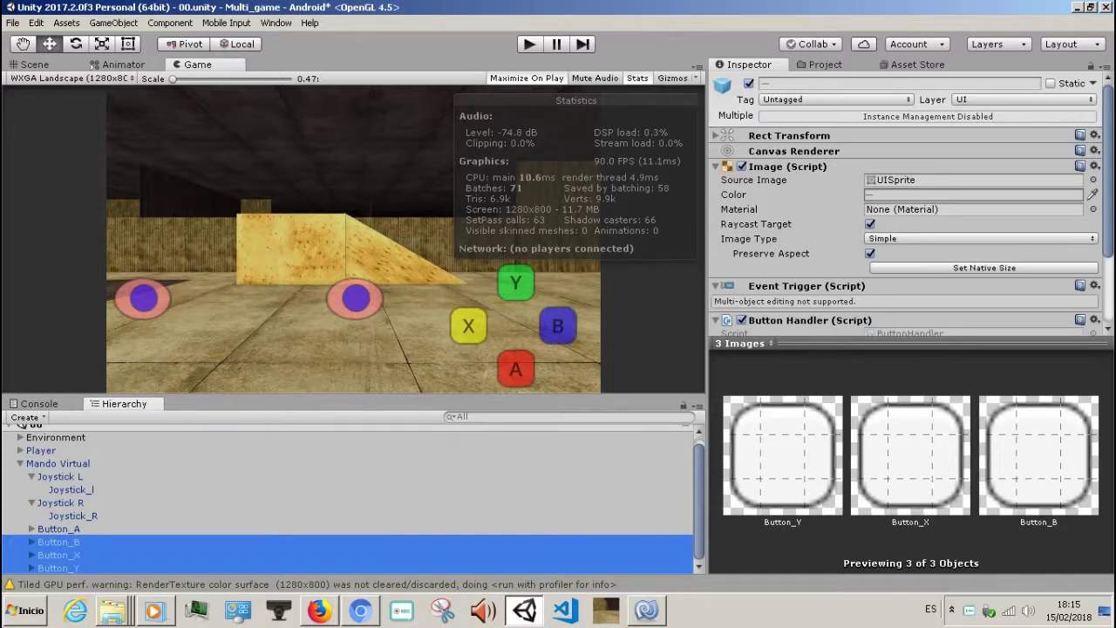
- Untick Image (Script) on the three buttons so only the red A button shows
{"action": "left_click", "coordinate": [748, 83]}
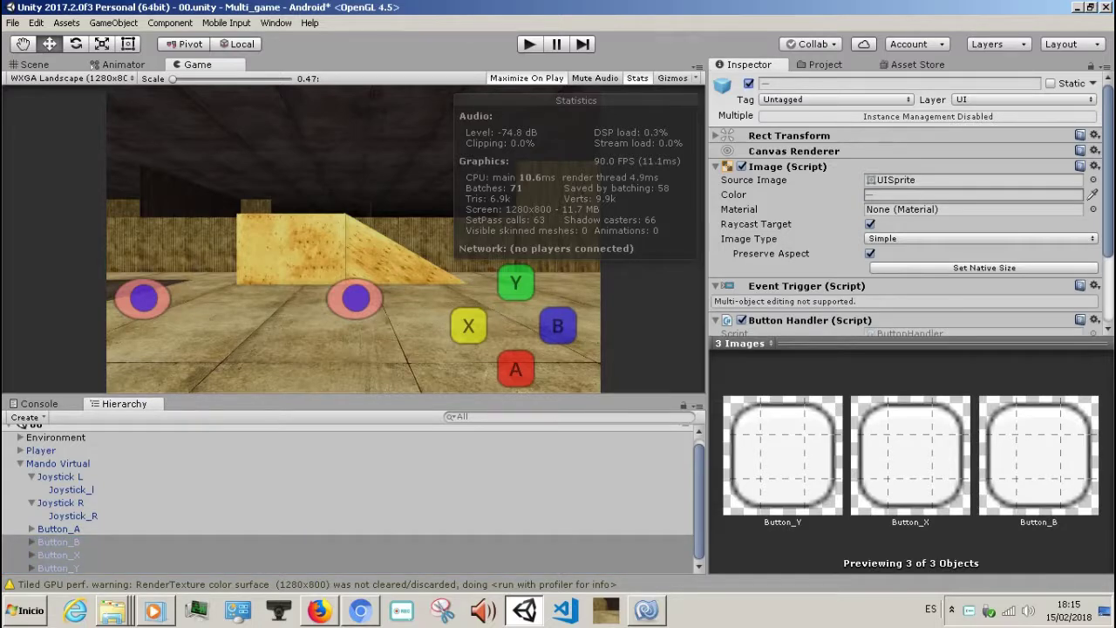
{"action": "scroll", "coordinate": [911, 210], "scroll_direction": "down", "scroll_amount": 2}
{"action": "scroll", "coordinate": [911, 209], "scroll_direction": "up", "scroll_amount": 2}
{"action": "left_click", "coordinate": [742, 166]}
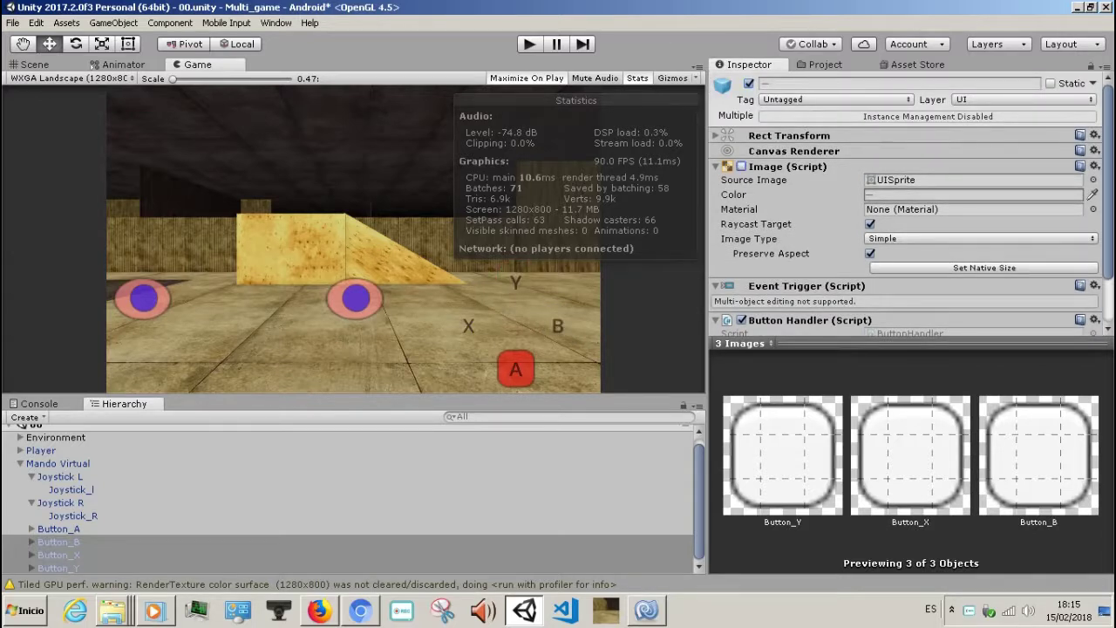
{"action": "left_click", "coordinate": [715, 166]}
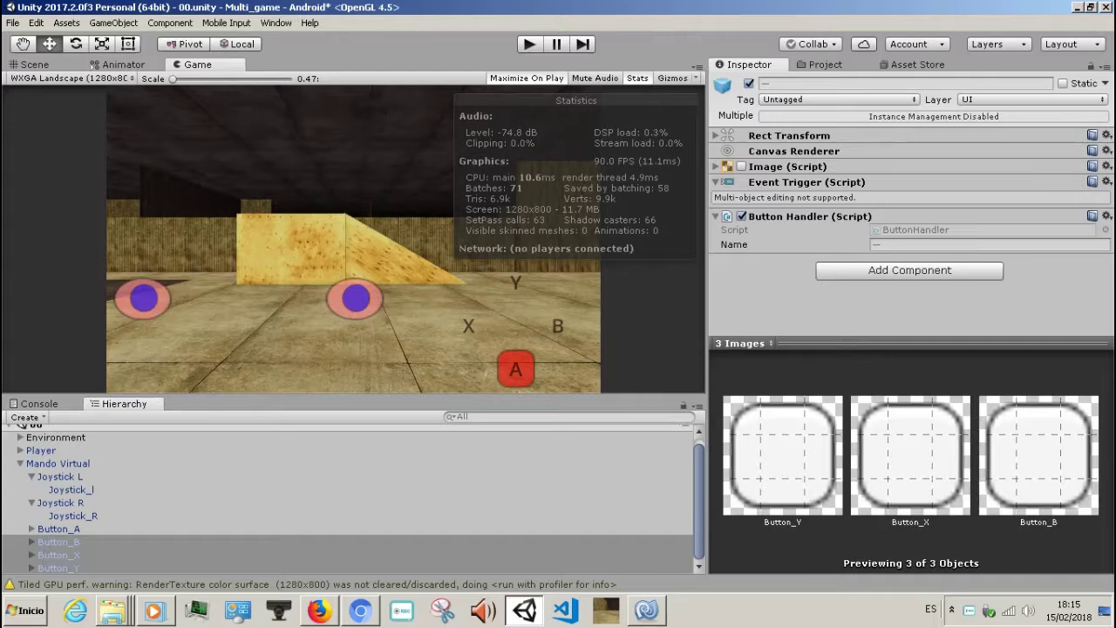
{"action": "left_click", "coordinate": [31, 541]}
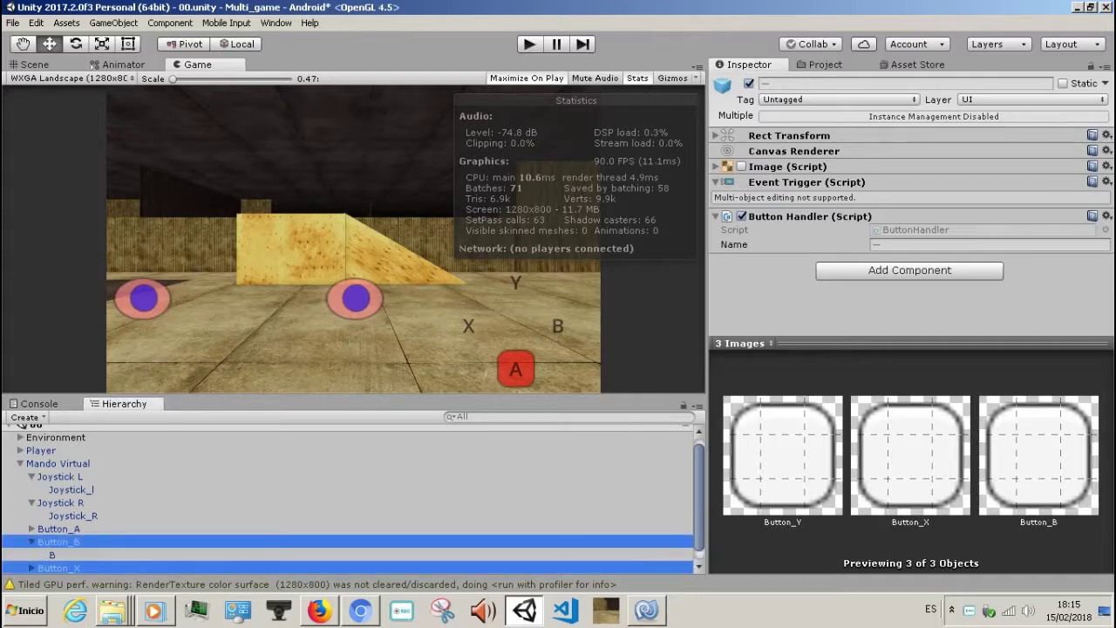
{"action": "left_click", "coordinate": [58, 528]}
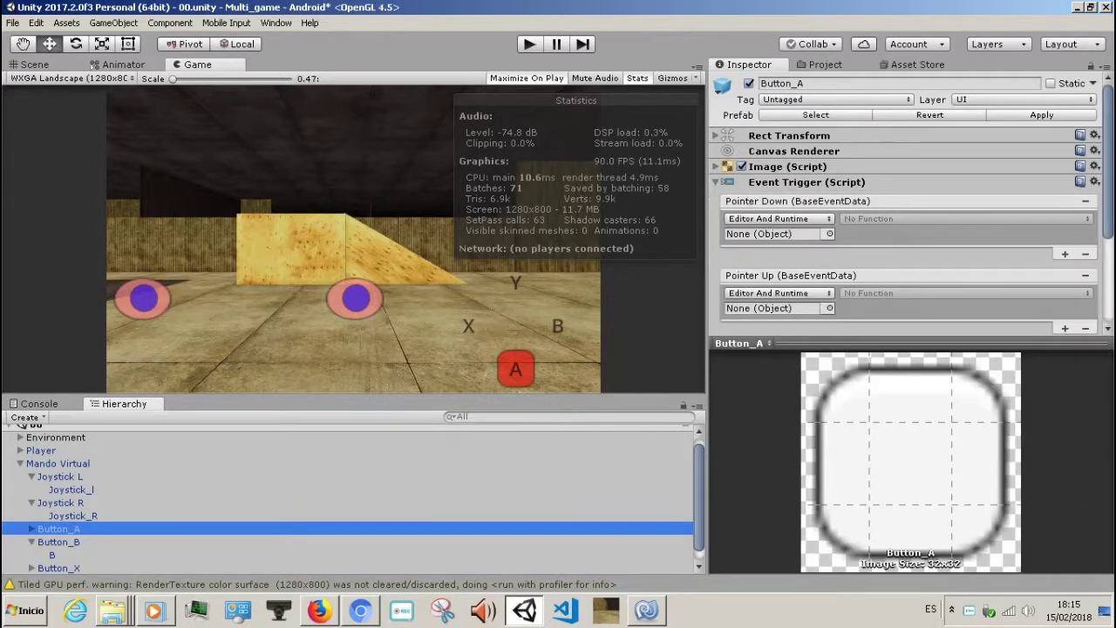
- Copy the Event Trigger component from the JumpButton prefab in CrossPlatformInput
{"action": "scroll", "coordinate": [906, 218], "scroll_direction": "down", "scroll_amount": 3}
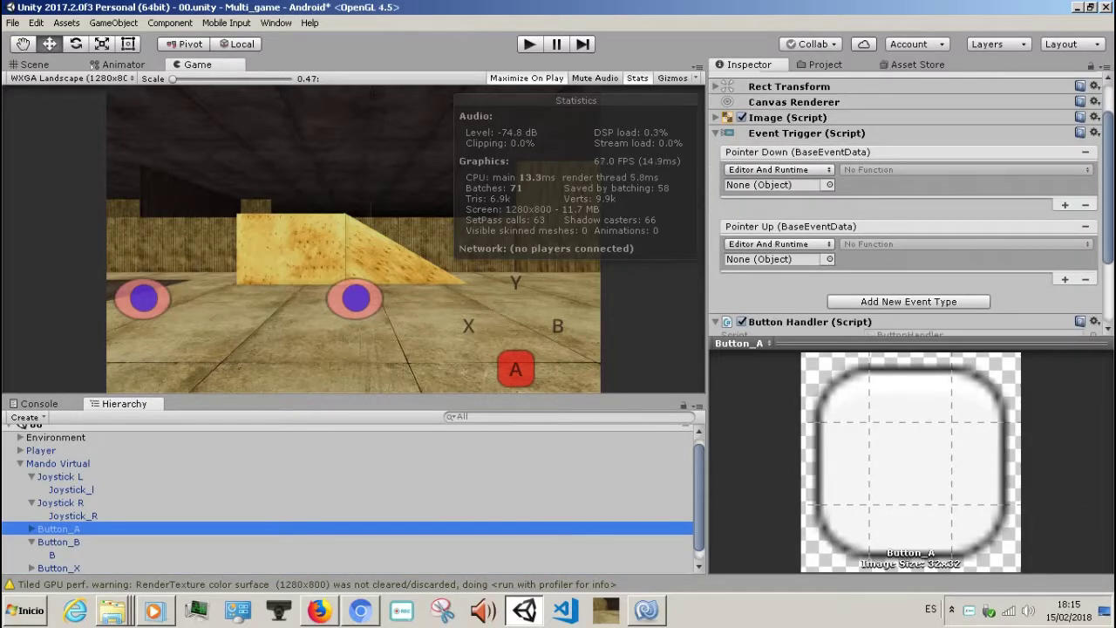
{"action": "scroll", "coordinate": [907, 204], "scroll_direction": "down", "scroll_amount": 3}
{"action": "scroll", "coordinate": [906, 205], "scroll_direction": "down", "scroll_amount": 3}
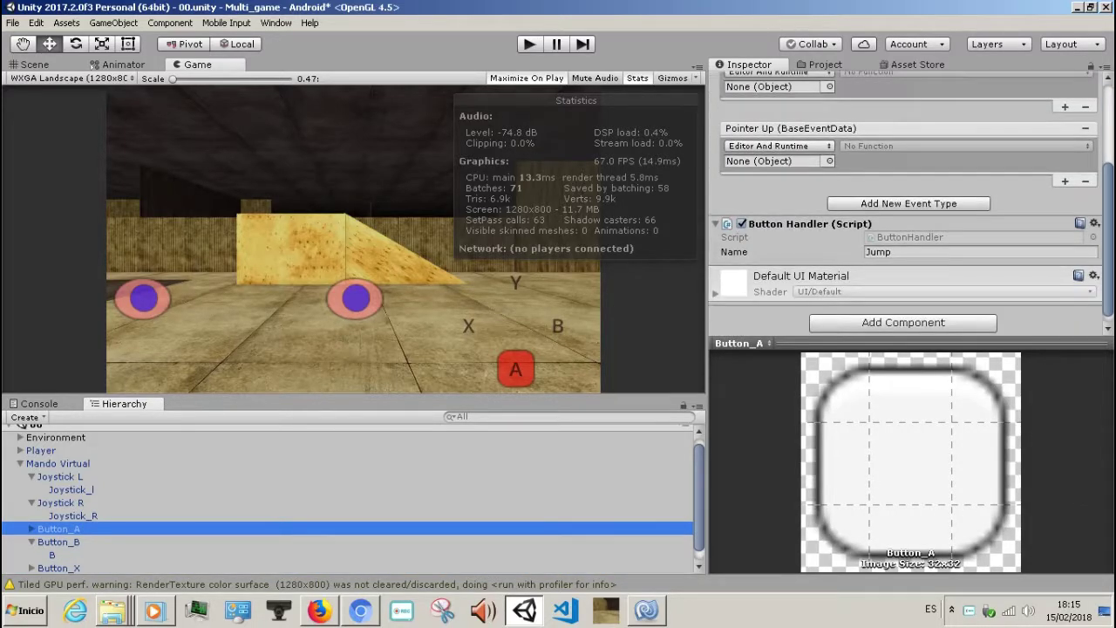
{"action": "key", "text": "ctrl+5"}
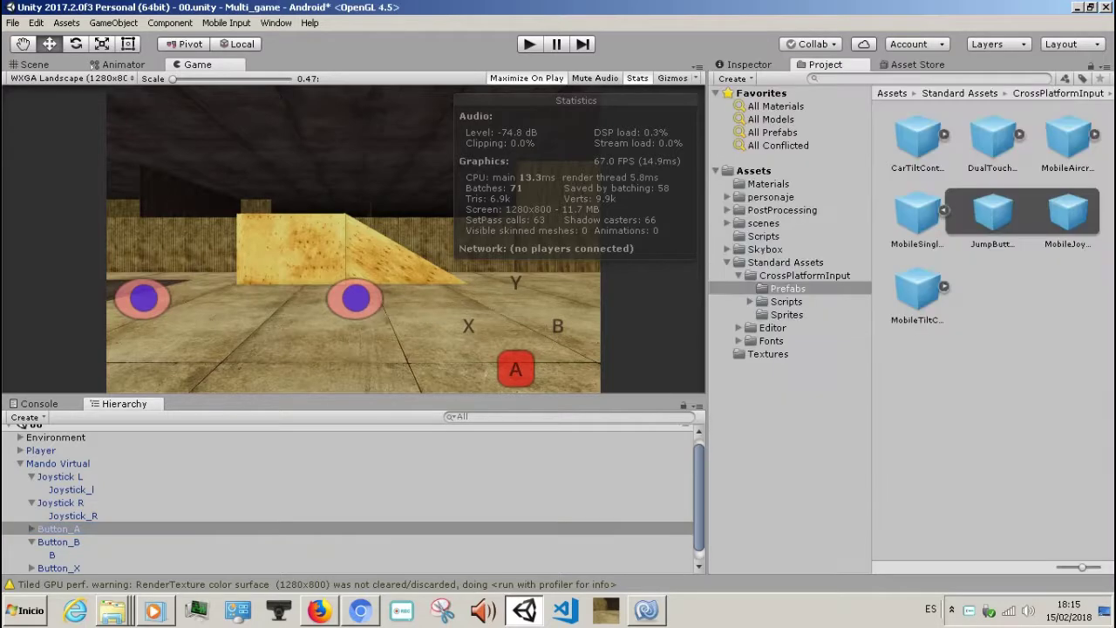
{"action": "left_click", "coordinate": [992, 211]}
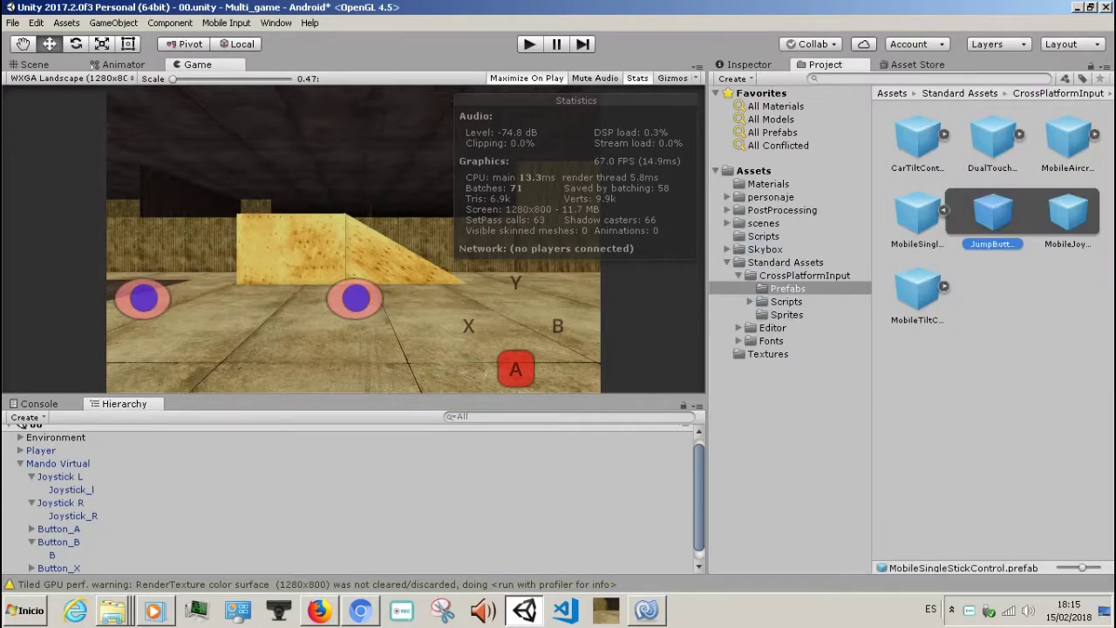
{"action": "key", "text": "ctrl+3"}
{"action": "scroll", "coordinate": [911, 205], "scroll_direction": "up", "scroll_amount": 2}
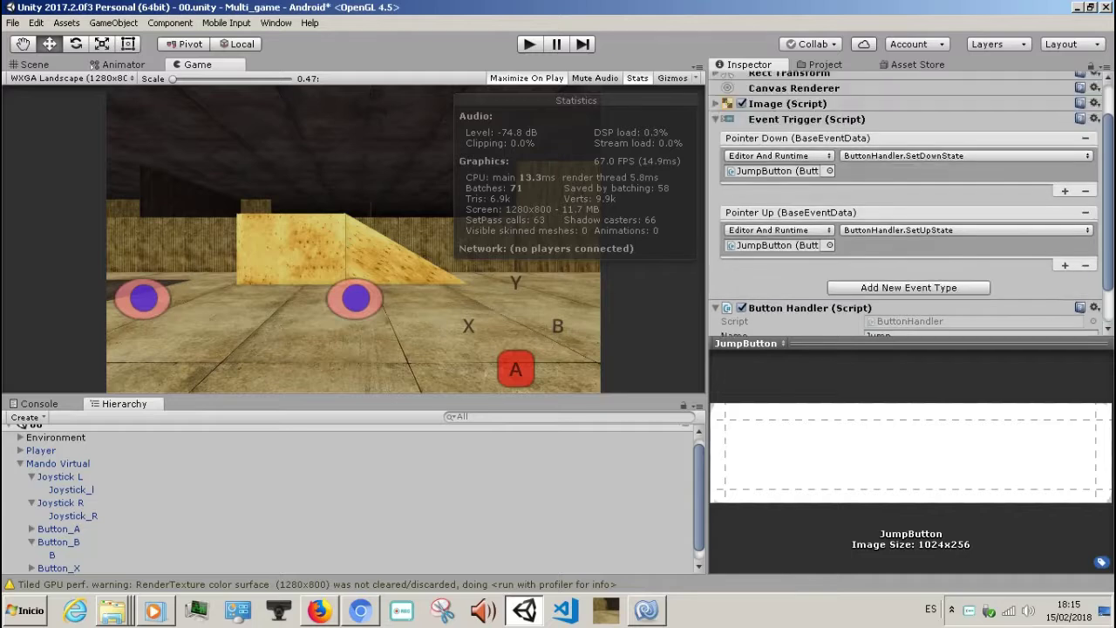
{"action": "left_click", "coordinate": [1094, 119]}
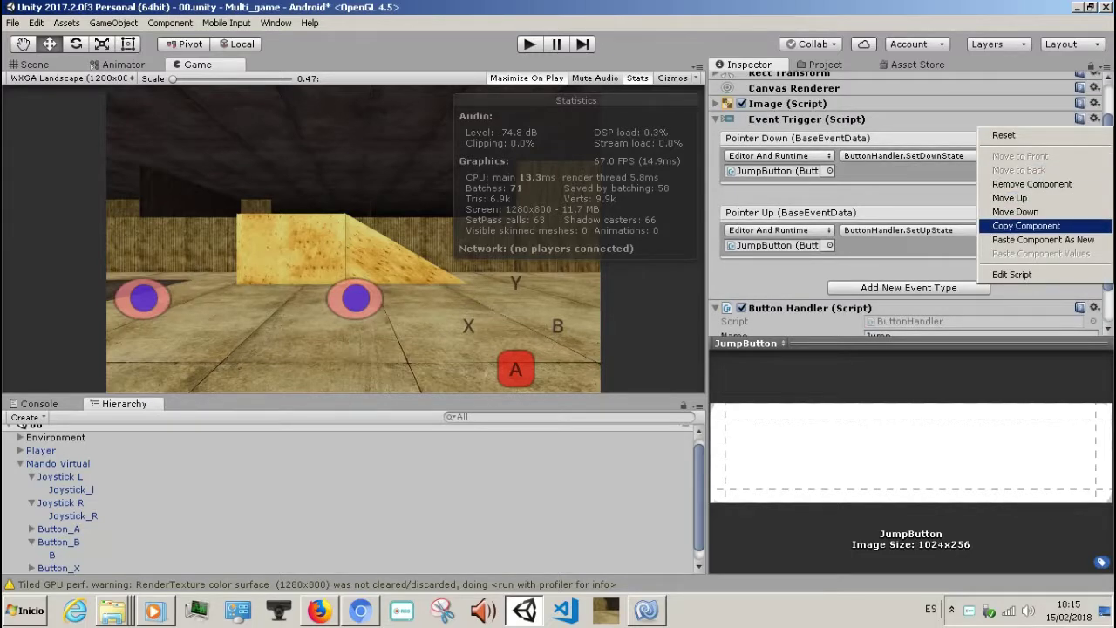
{"action": "left_click", "coordinate": [1026, 225]}
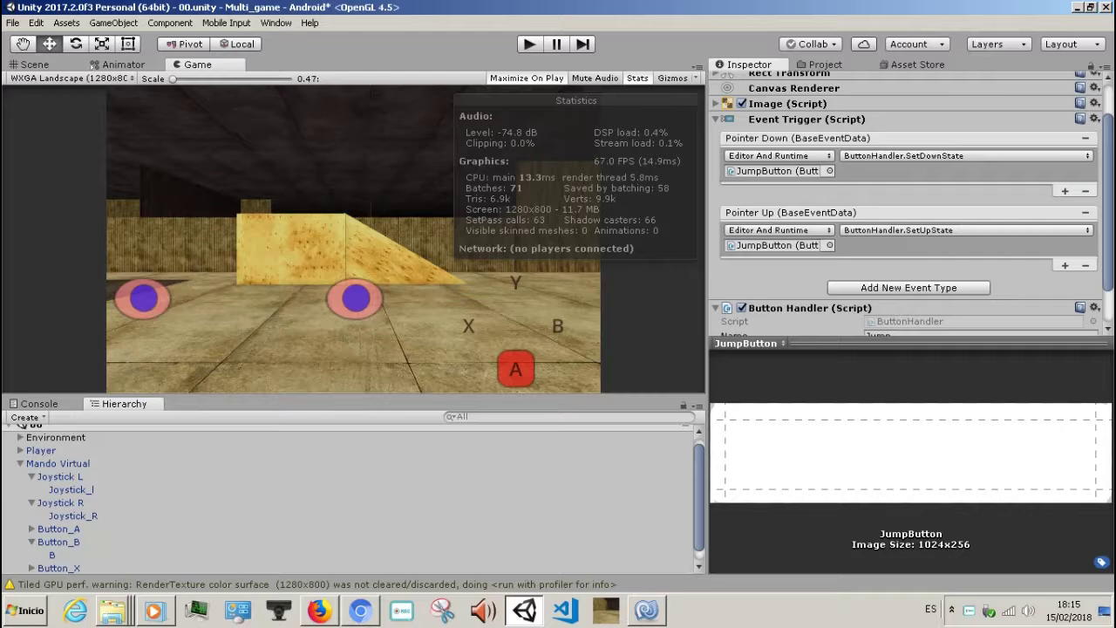
- Paste JumpButton's Pointer Down/Up trigger values into Button_A's Event Trigger
{"action": "left_click", "coordinate": [58, 528]}
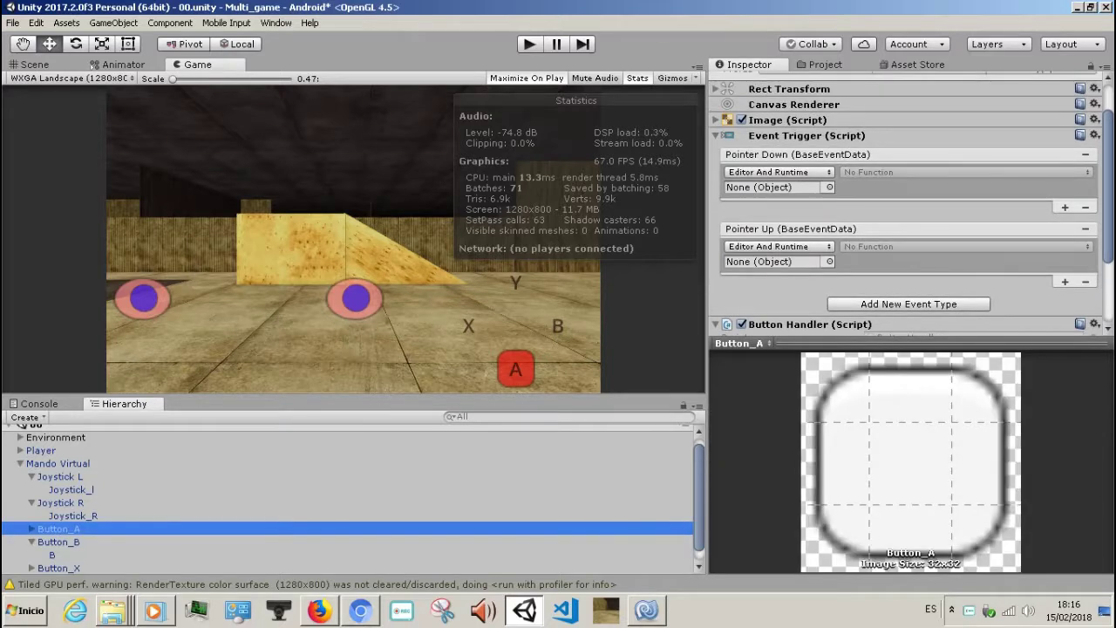
{"action": "left_click", "coordinate": [1094, 135]}
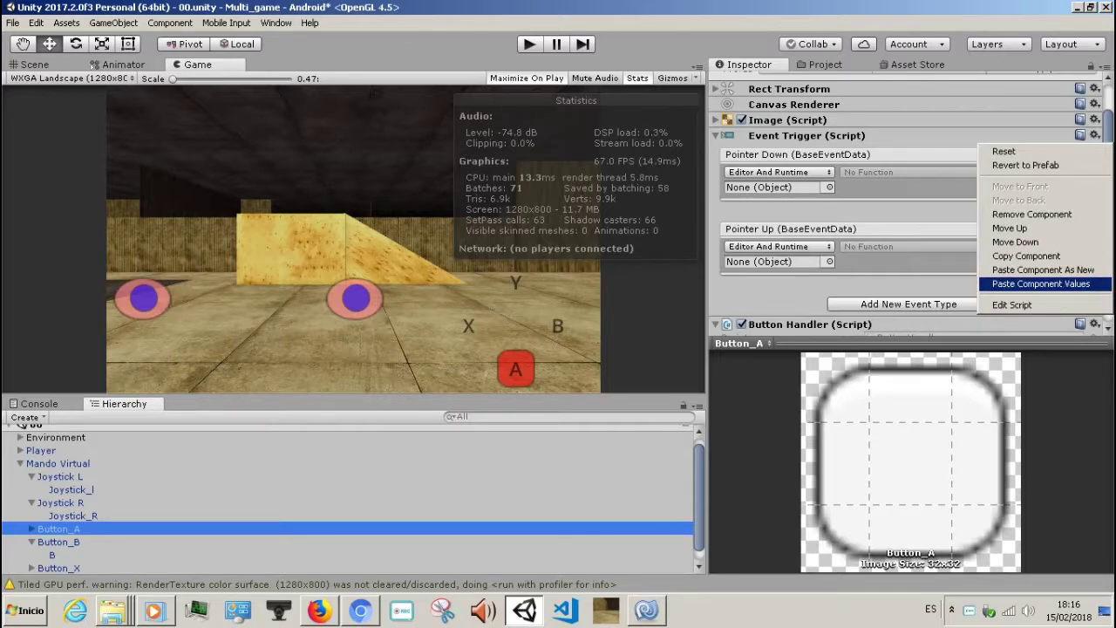
{"action": "left_click", "coordinate": [1040, 283]}
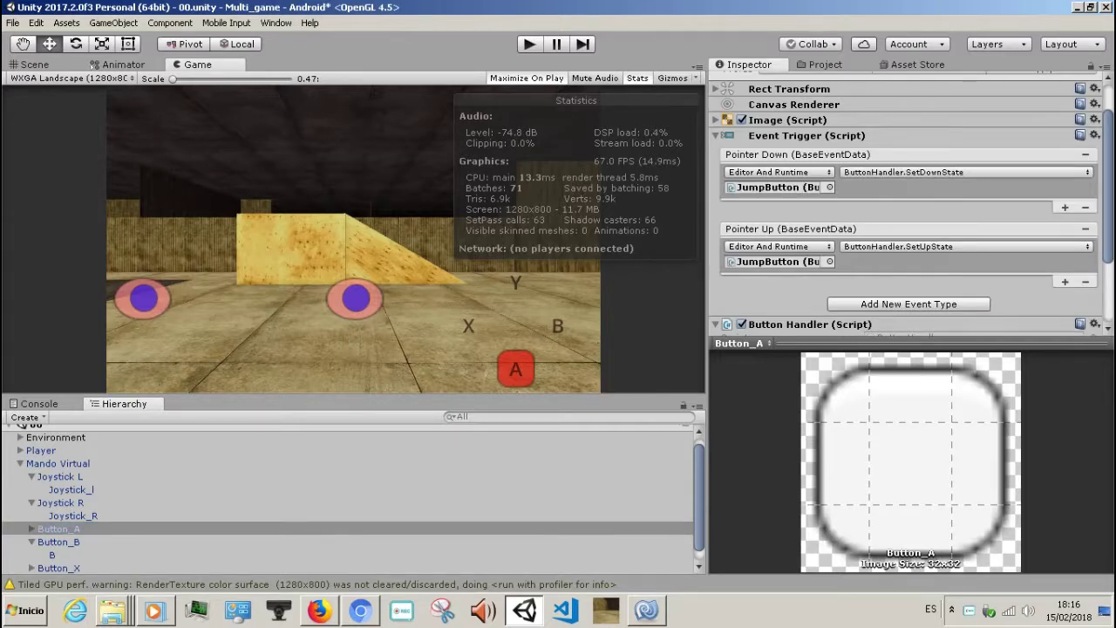
{"action": "scroll", "coordinate": [911, 203], "scroll_direction": "down", "scroll_amount": 2}
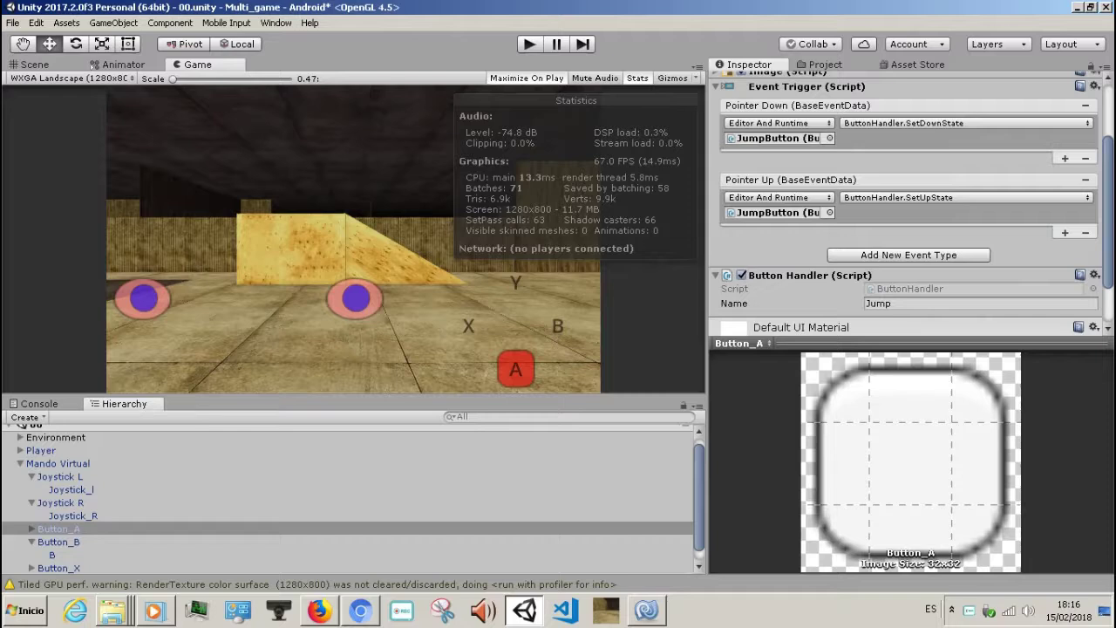
{"action": "left_click", "coordinate": [58, 541]}
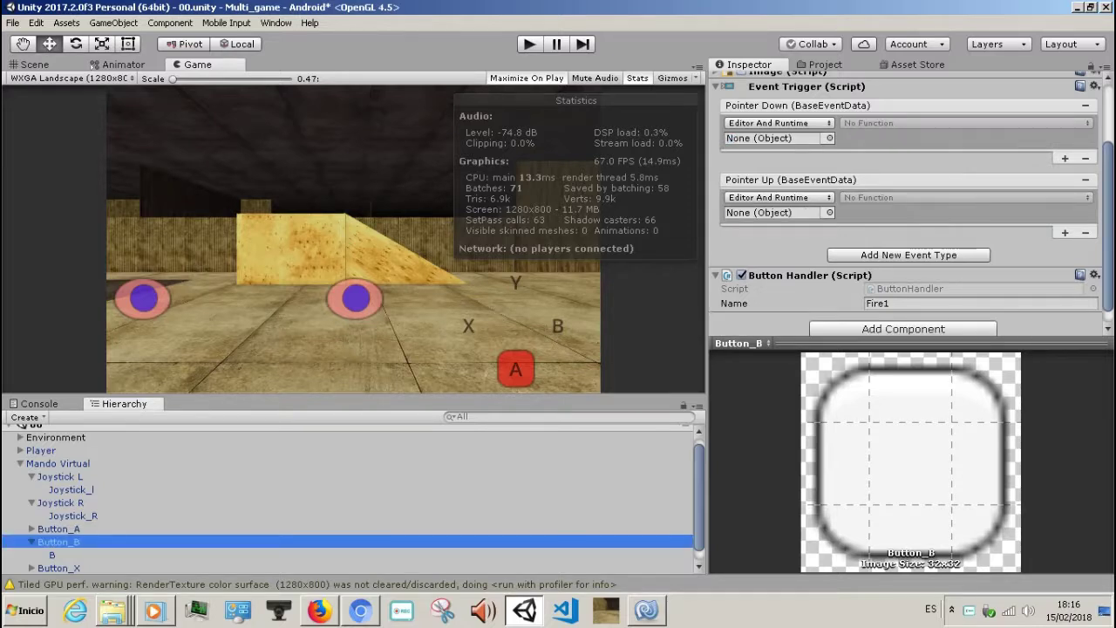
- Paste JumpButton's trigger values into Button_B's Event Trigger
{"action": "left_click", "coordinate": [1094, 86]}
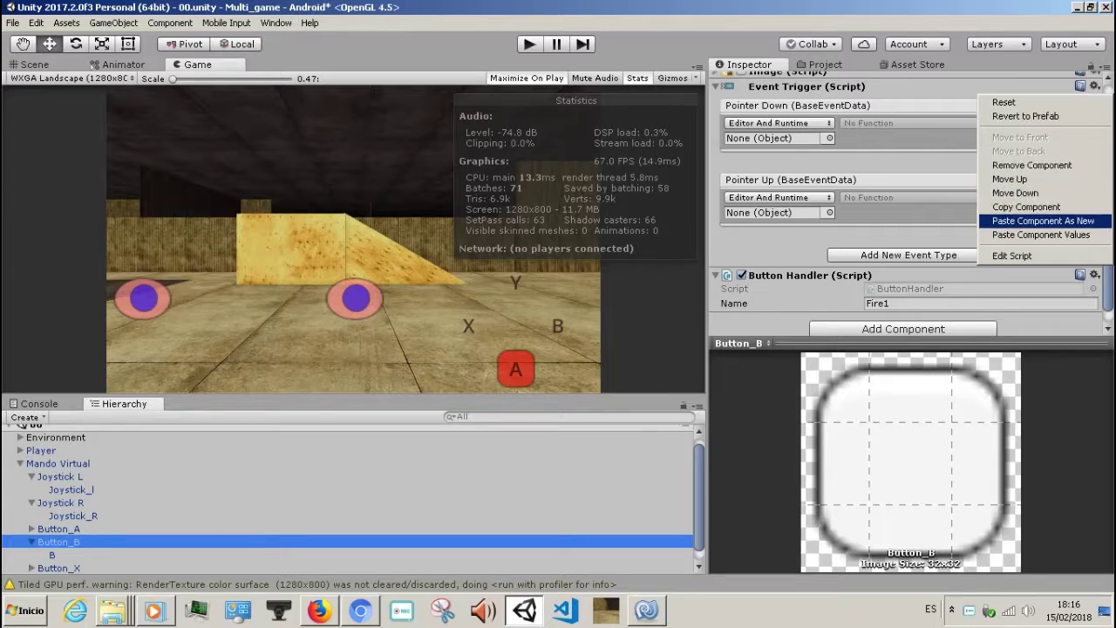
{"action": "left_click", "coordinate": [1041, 234]}
{"action": "scroll", "coordinate": [349, 492], "scroll_direction": "down", "scroll_amount": 1}
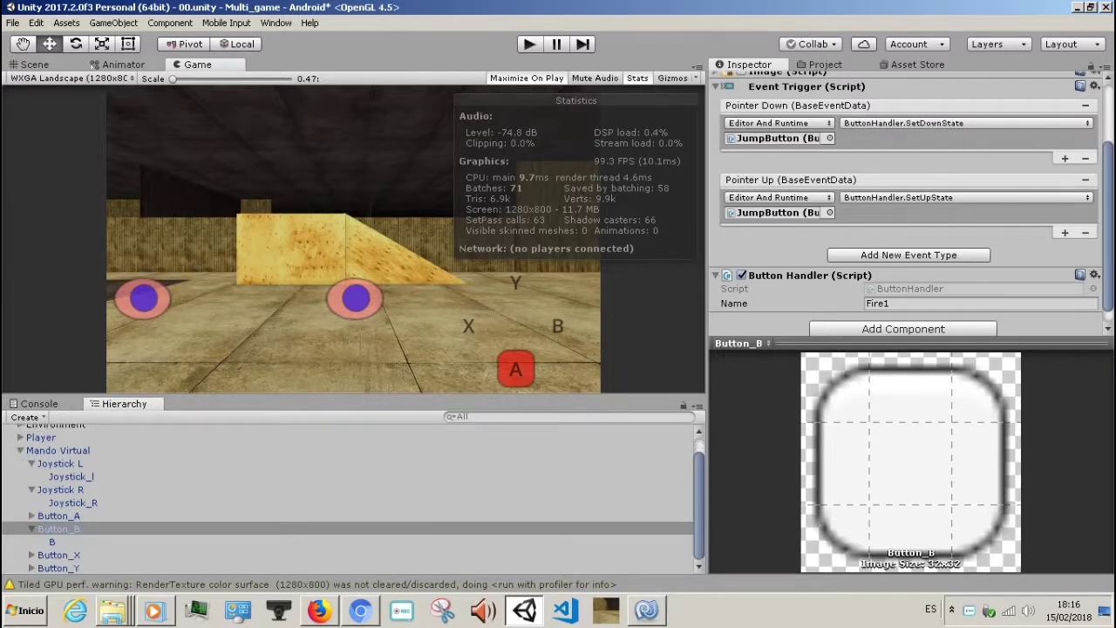
- Select Button_X, collapse its Event Trigger, and close the stray documentation browser tab
{"action": "left_click", "coordinate": [59, 554]}
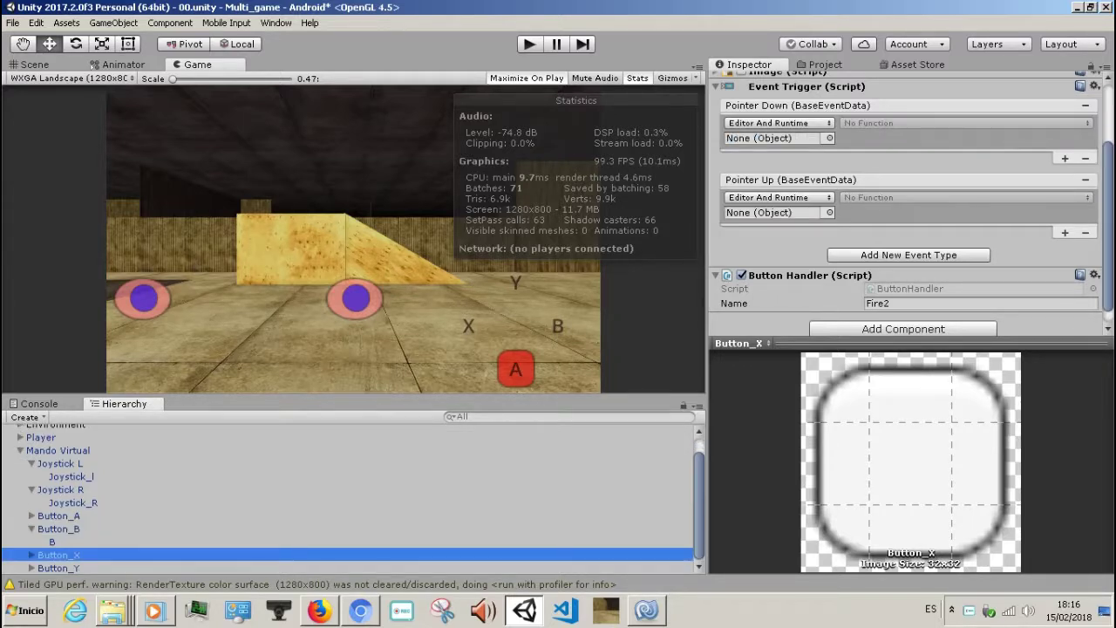
{"action": "left_click", "coordinate": [715, 86]}
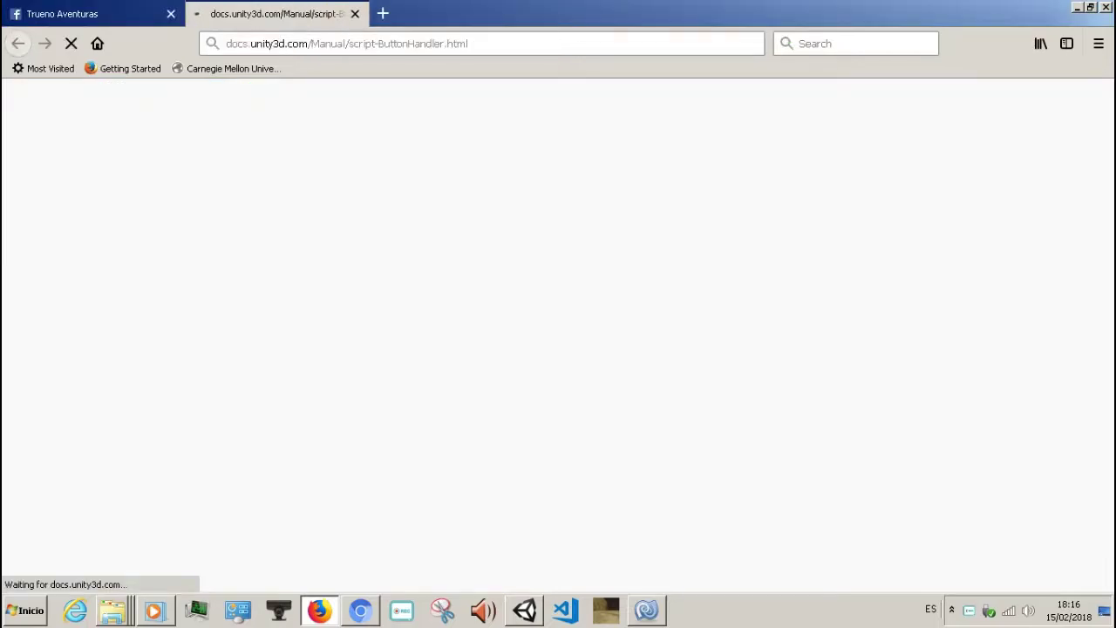
{"action": "left_click", "coordinate": [355, 13]}
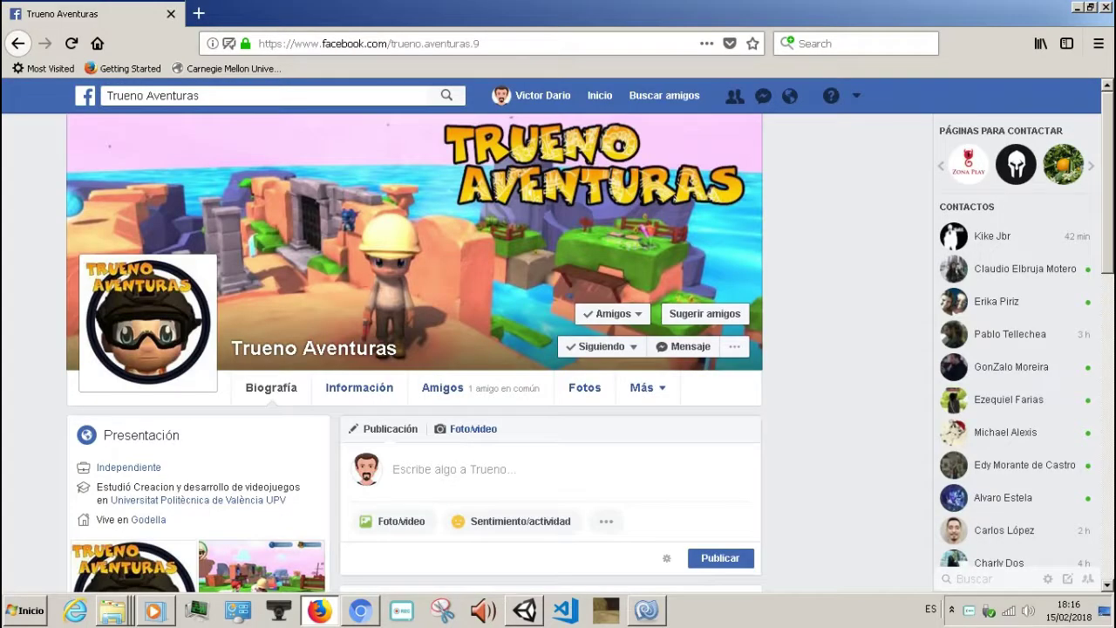
{"action": "key", "text": "alt+Tab"}
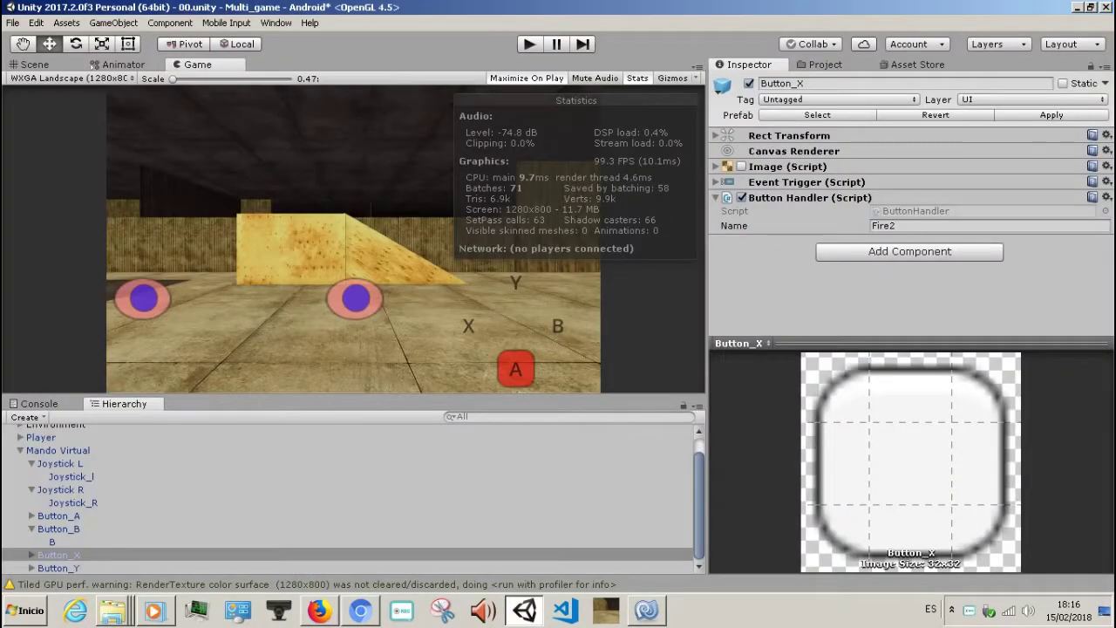
- Paste JumpButton's Pointer Down/Up trigger values into Button_X's and Button_Y's Event Triggers
{"action": "left_click", "coordinate": [1105, 197]}
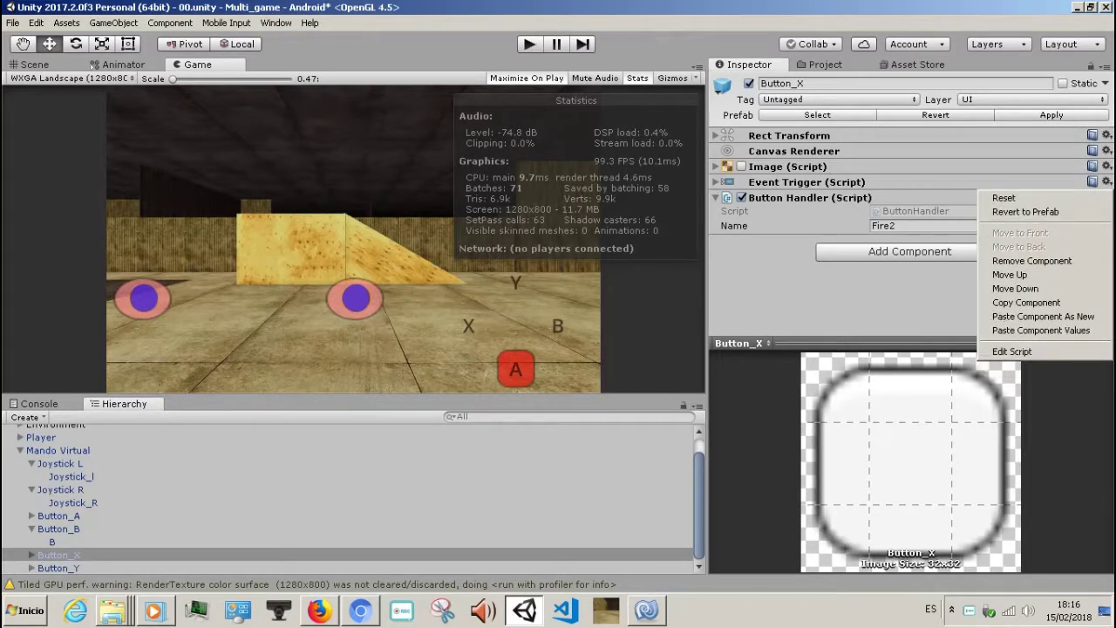
{"action": "left_click", "coordinate": [1039, 329]}
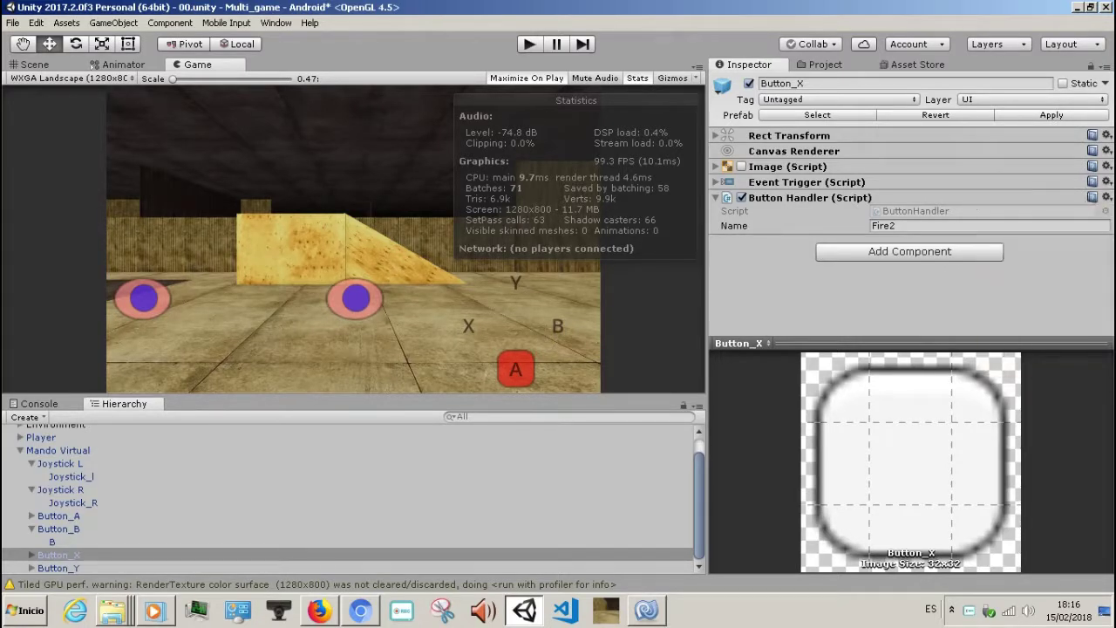
{"action": "left_click", "coordinate": [716, 181]}
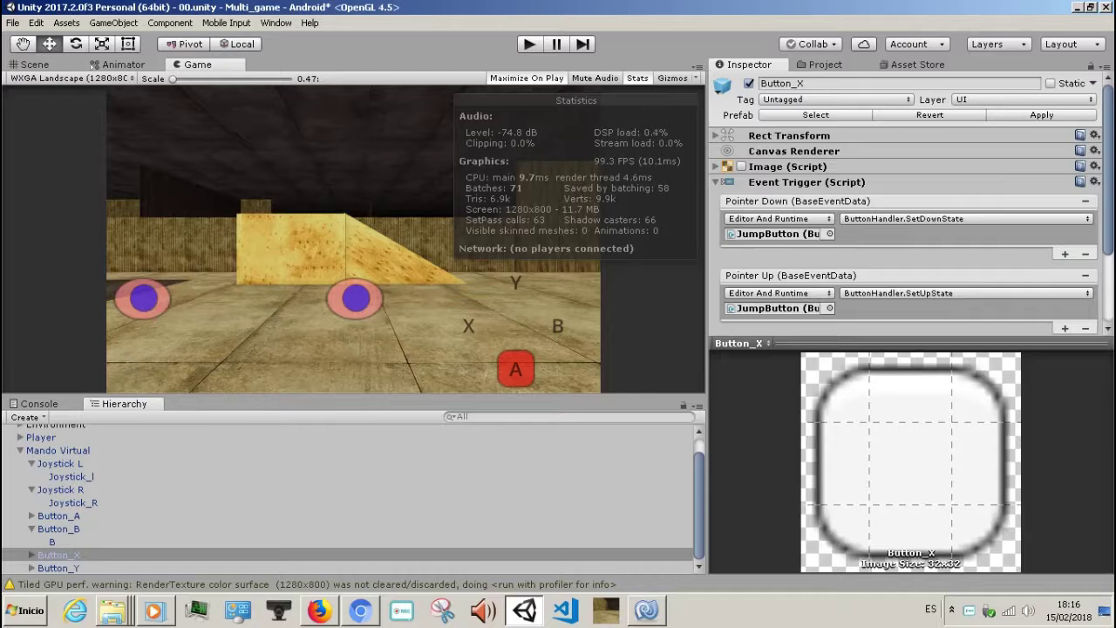
{"action": "left_click", "coordinate": [58, 568]}
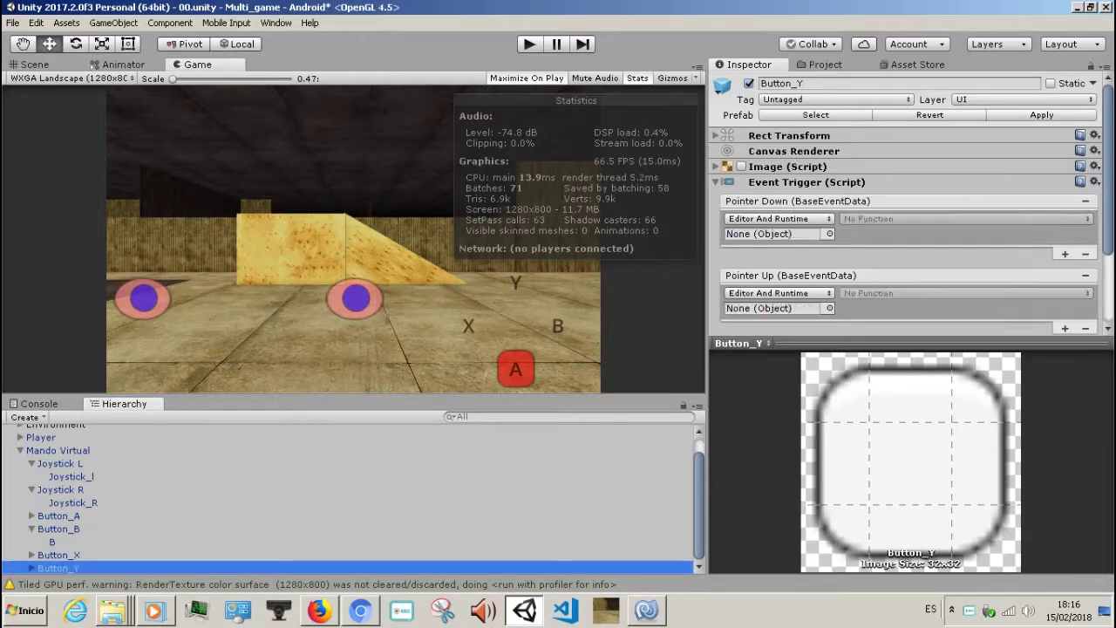
{"action": "left_click", "coordinate": [1094, 182]}
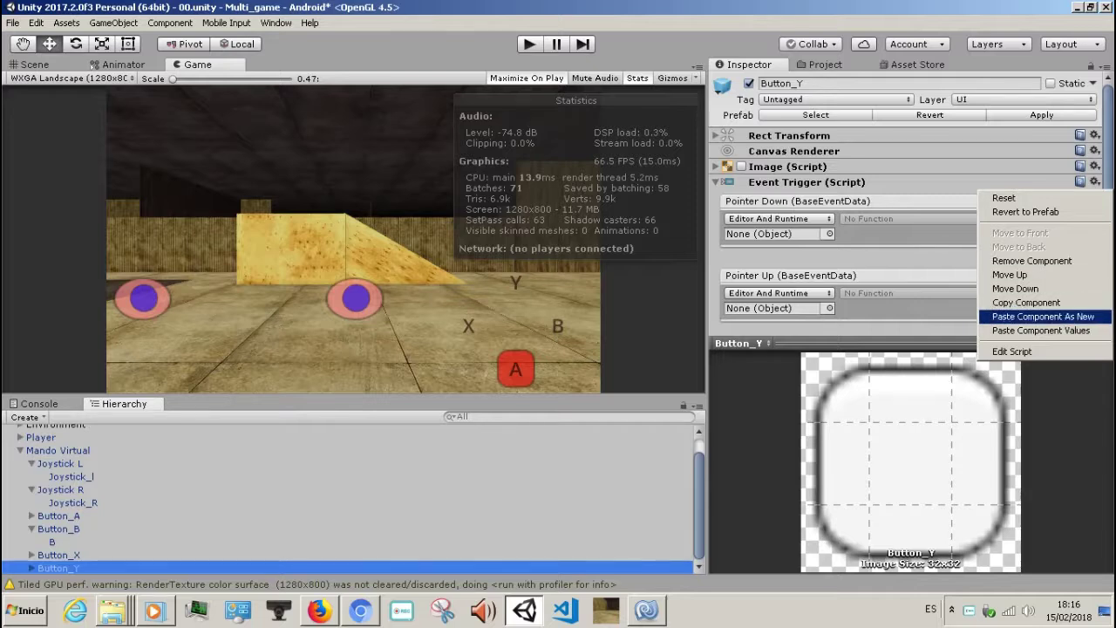
{"action": "left_click", "coordinate": [1041, 330]}
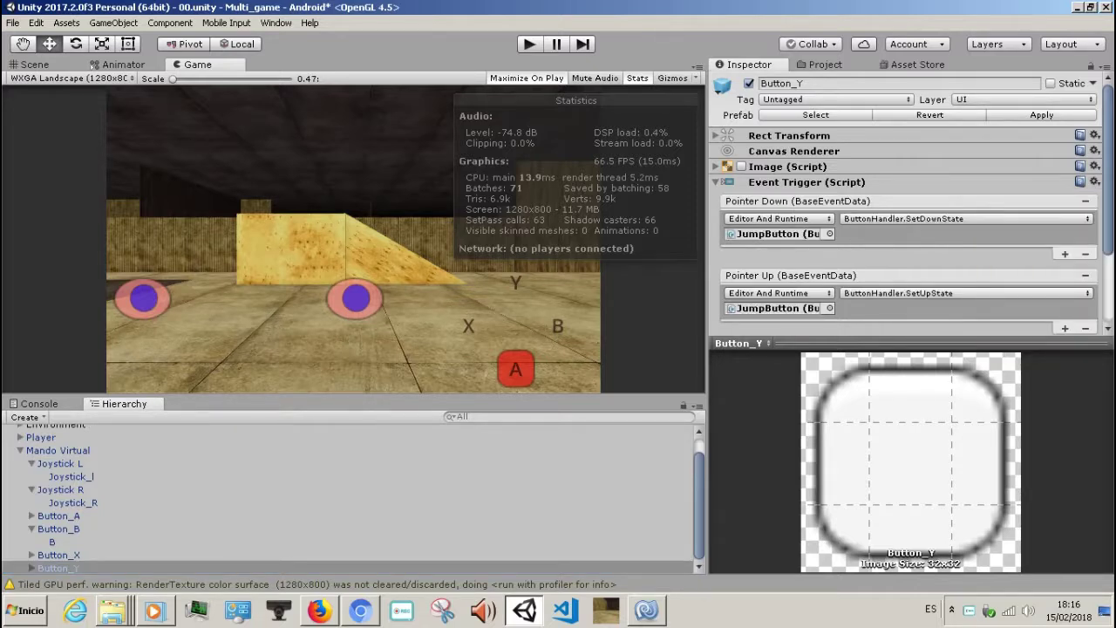
- Re-enable Image (Script) on Button_B, Button_X and Button_Y so the coloured buttons appear
{"action": "left_click", "coordinate": [58, 528]}
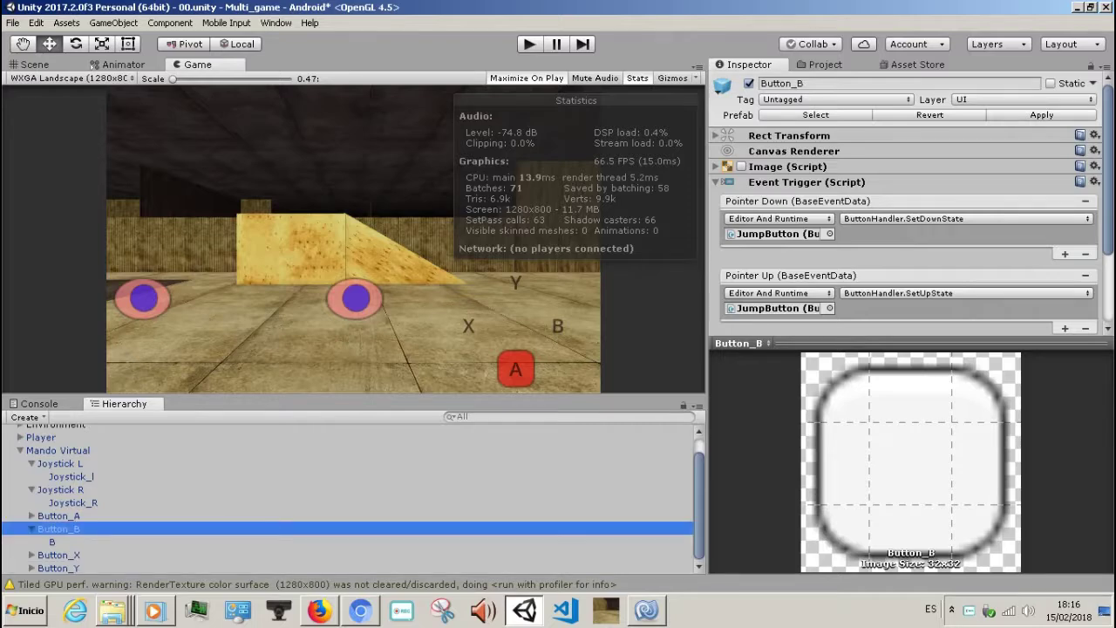
{"action": "left_click", "coordinate": [58, 554], "text": "shift"}
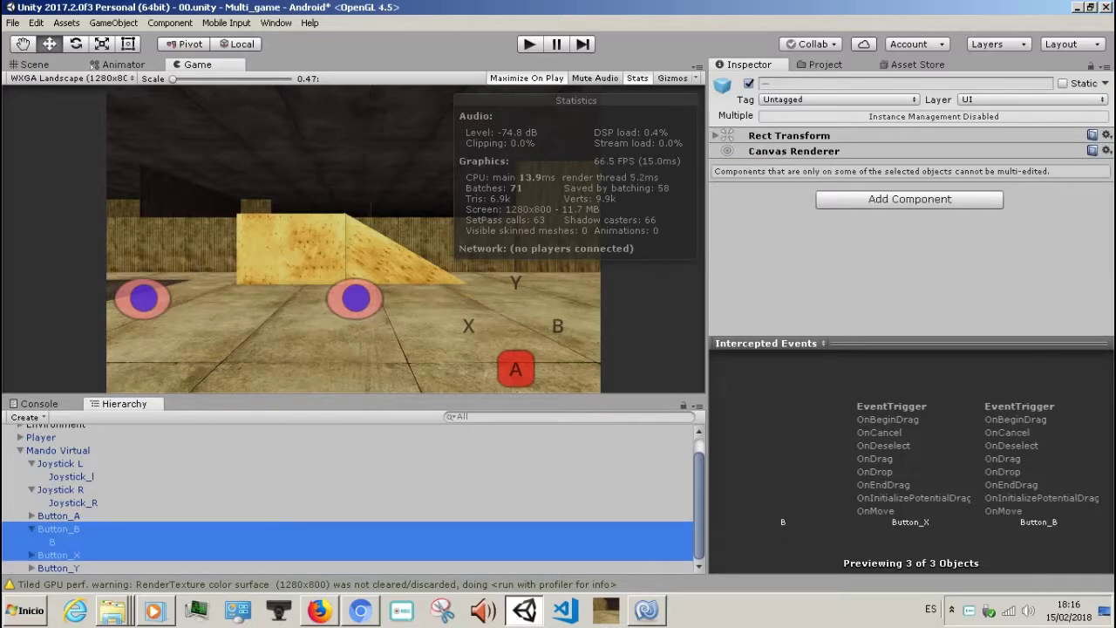
{"action": "left_click", "coordinate": [58, 554]}
{"action": "left_click", "coordinate": [59, 528]}
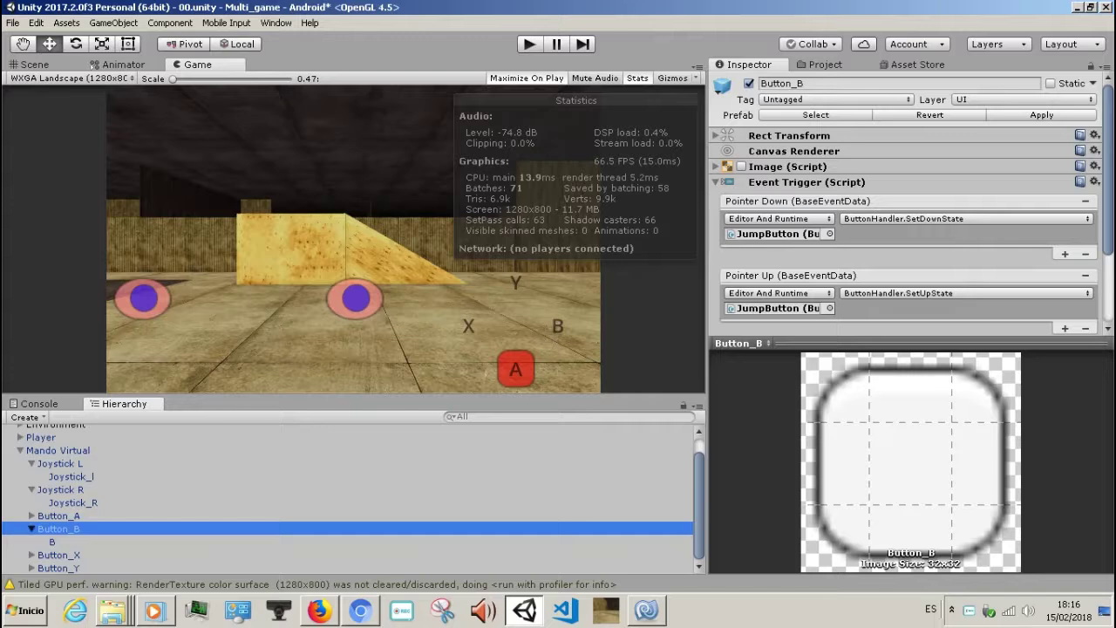
{"action": "left_click", "coordinate": [31, 529]}
{"action": "left_click", "coordinate": [59, 554], "text": "shift"}
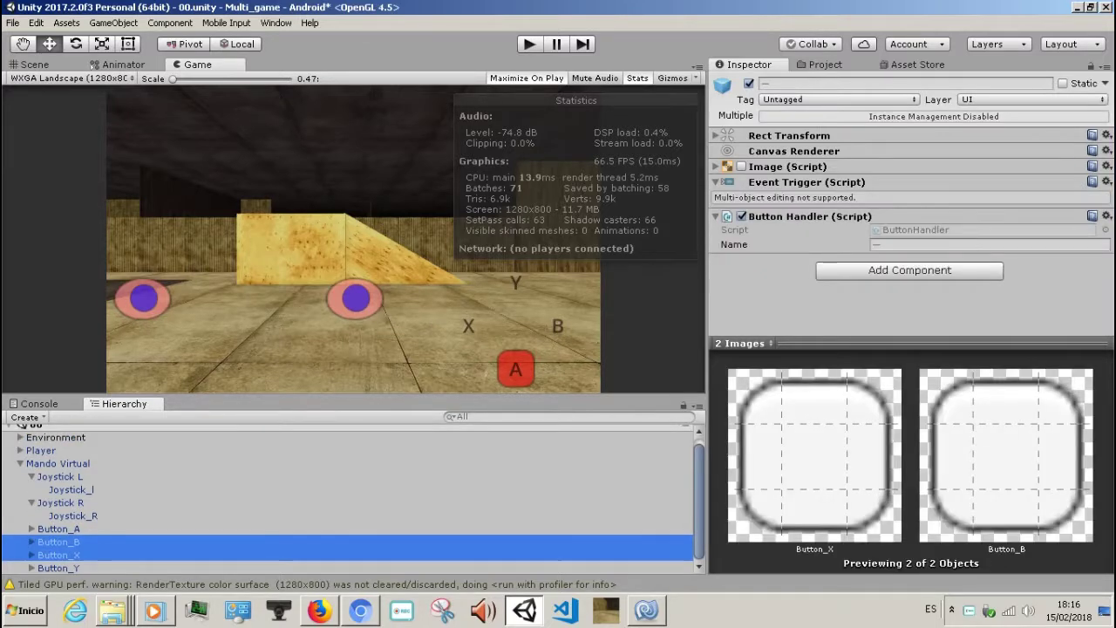
{"action": "left_click", "coordinate": [58, 568], "text": "shift"}
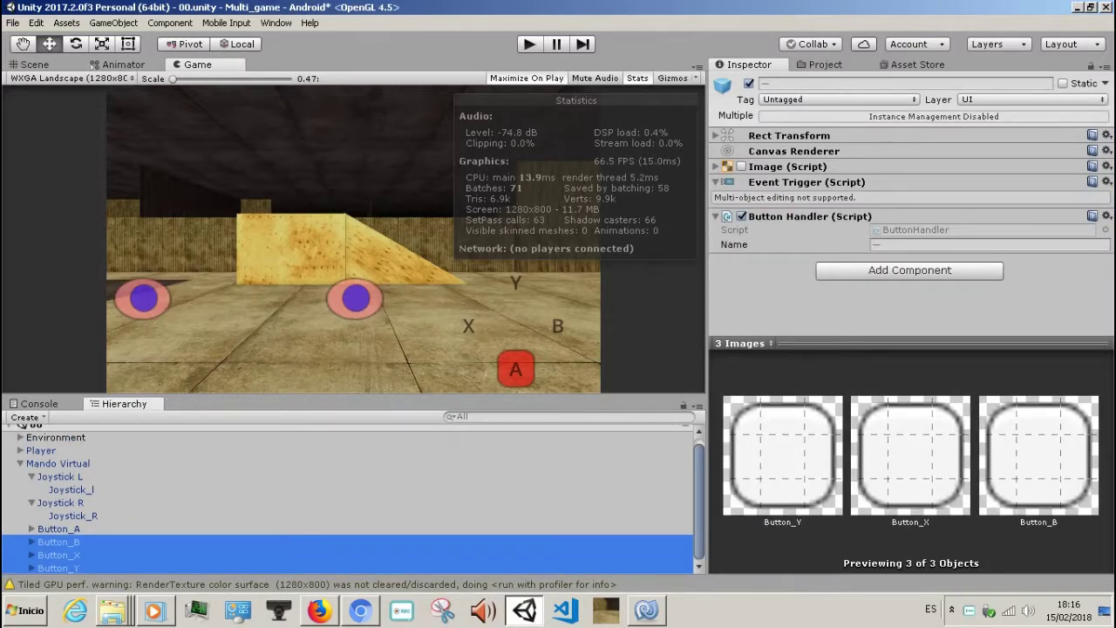
{"action": "left_click", "coordinate": [742, 165]}
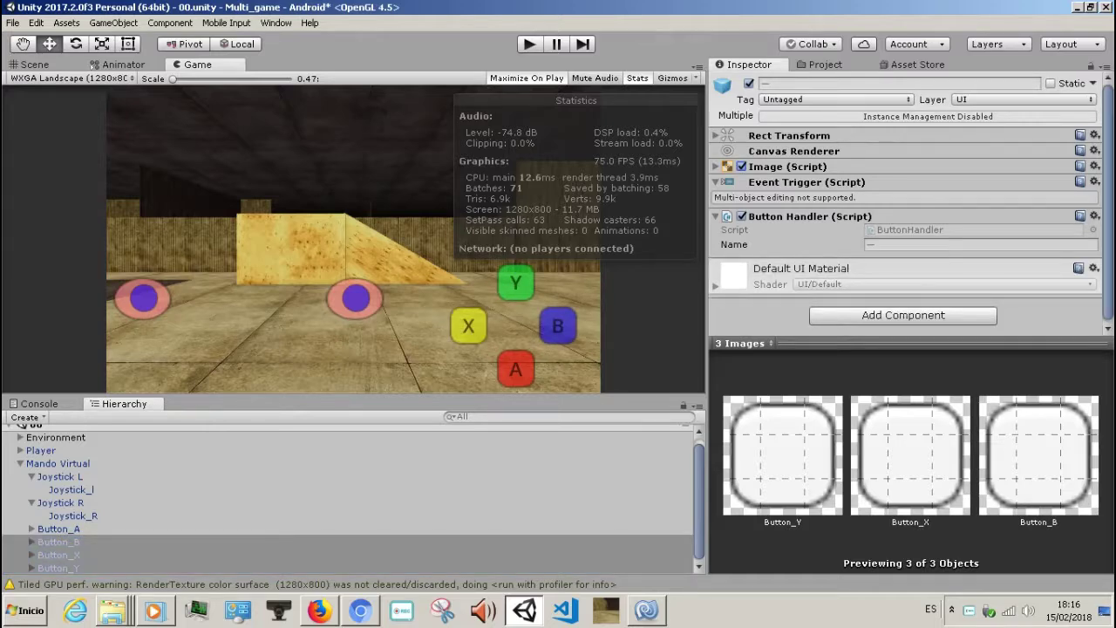
{"action": "left_click", "coordinate": [59, 528]}
- Look over the PlayerController jump code, then return to Unity and enter Play mode
{"action": "scroll", "coordinate": [907, 201], "scroll_direction": "down", "scroll_amount": 5}
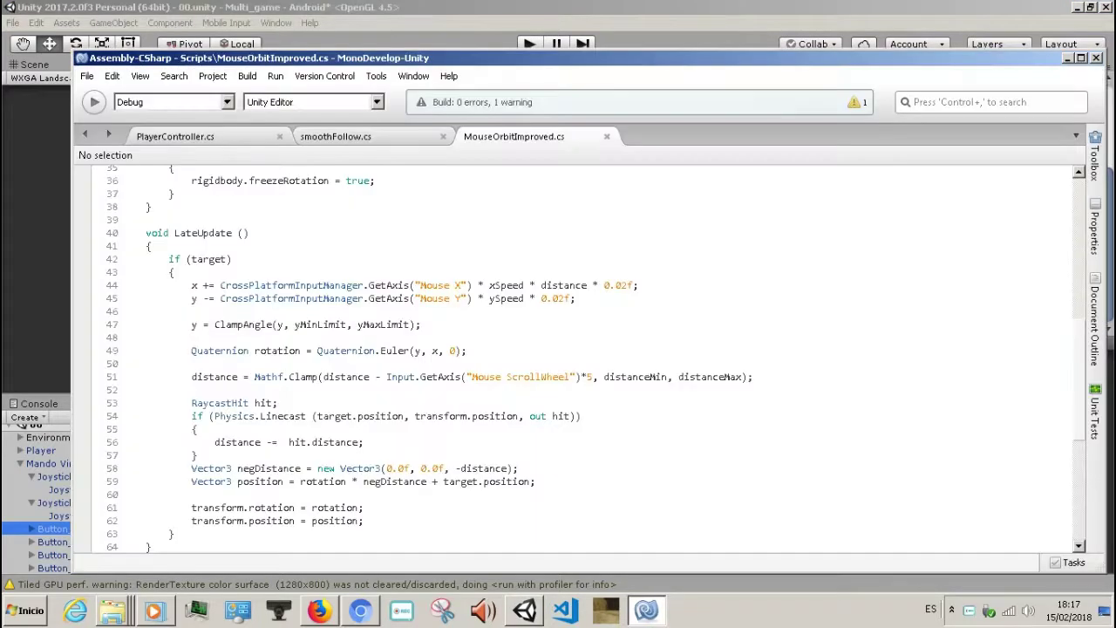
{"action": "left_click", "coordinate": [244, 137]}
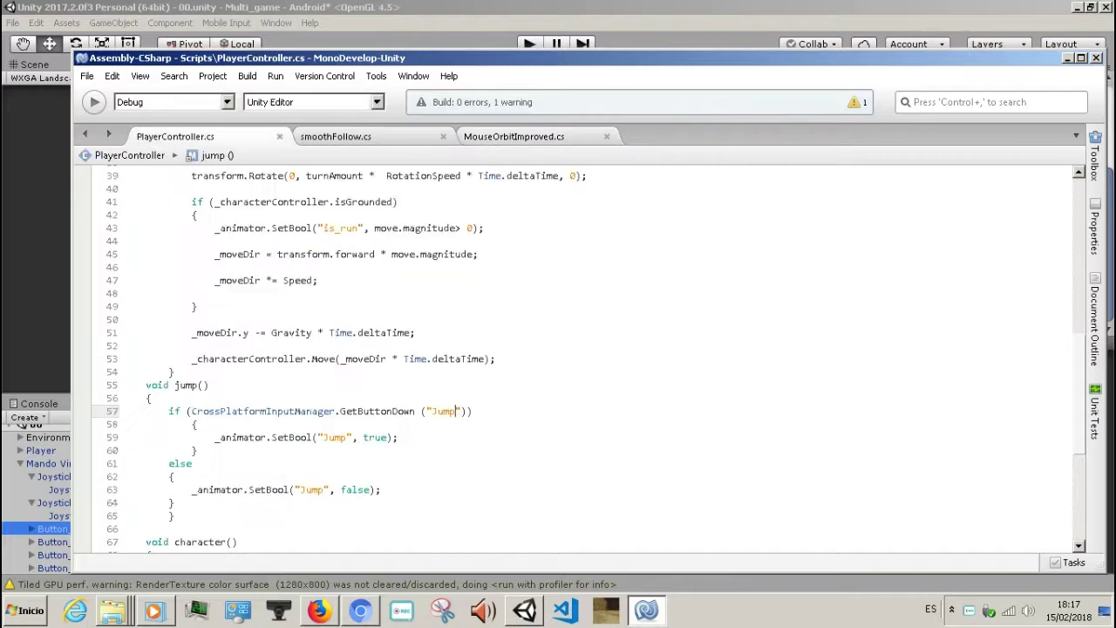
{"action": "scroll", "coordinate": [575, 357], "scroll_direction": "down", "scroll_amount": 1}
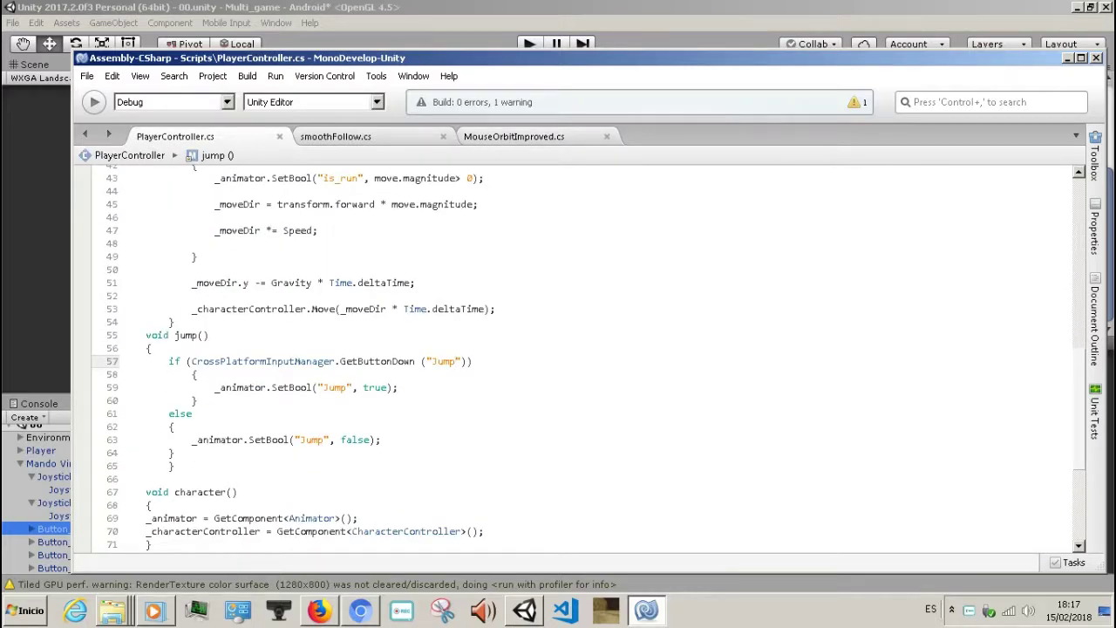
{"action": "key", "text": "alt+Tab"}
{"action": "key", "text": "ctrl+p"}
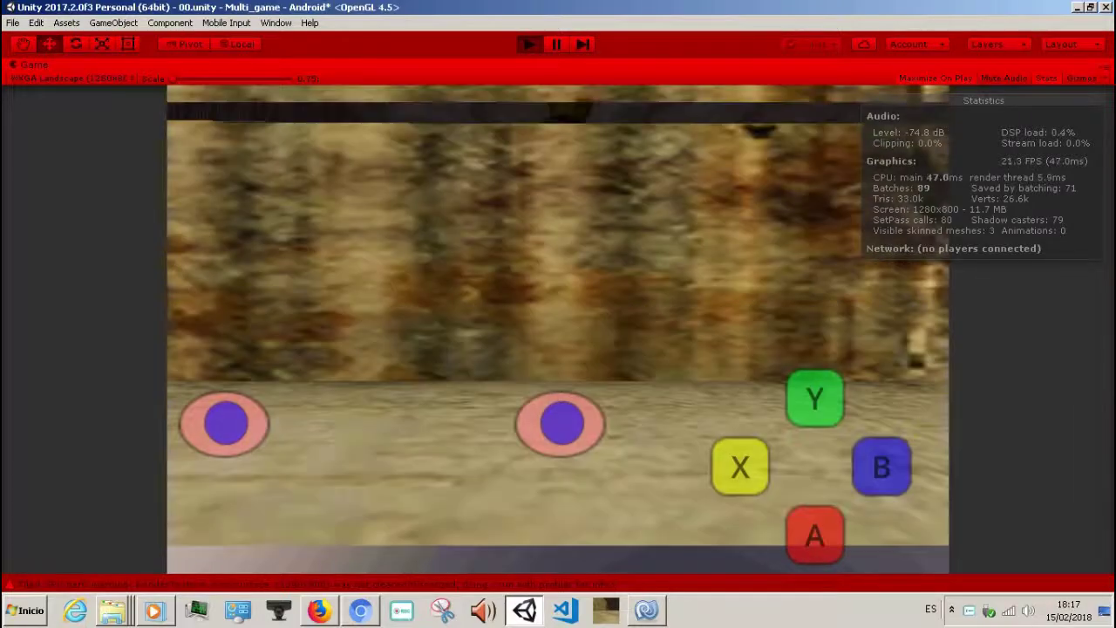
- Restart Play mode, run the character with the left joystick, then move right, jump and run left
{"action": "key", "text": "ctrl+p"}
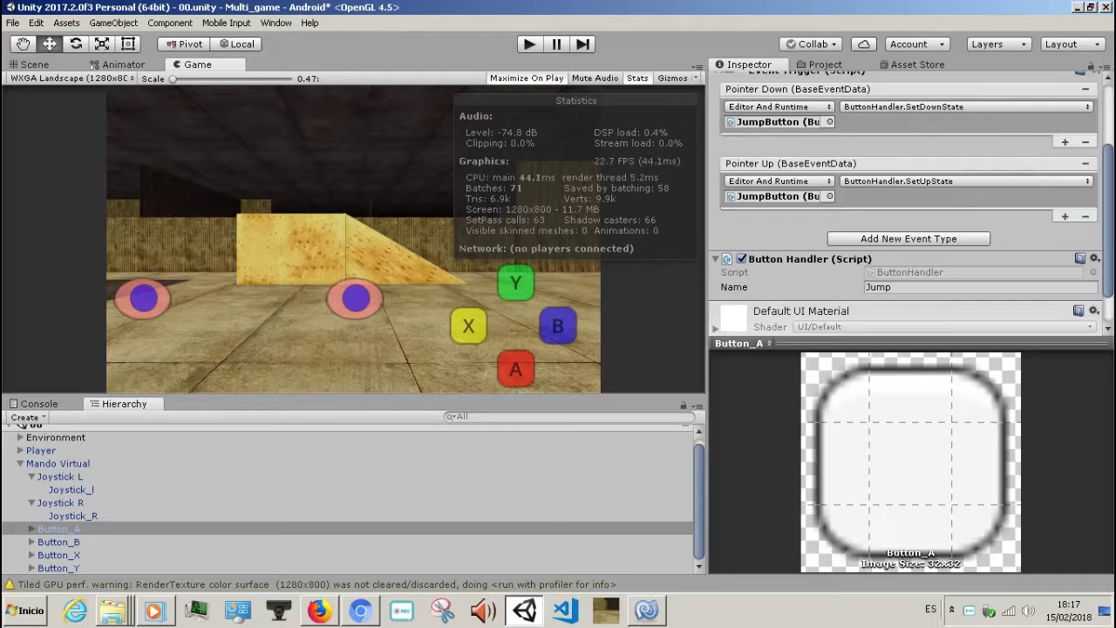
{"action": "key", "text": "ctrl+p"}
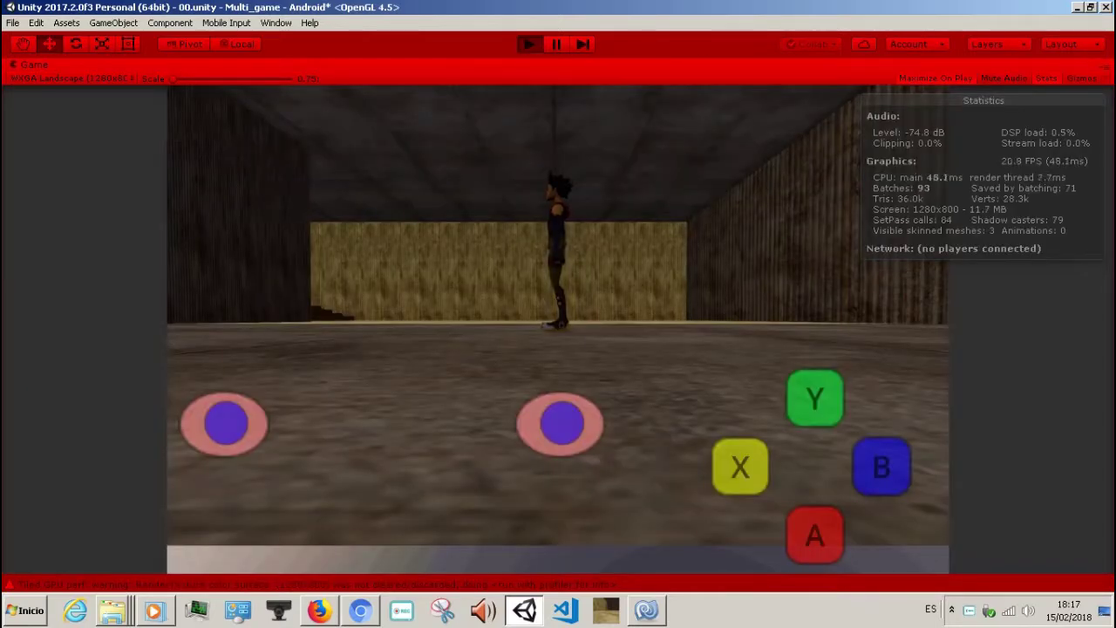
{"action": "mouse_move", "coordinate": [225, 423]}
{"action": "left_mouse_down"}
{"action": "mouse_move", "coordinate": [215, 386]}
{"action": "mouse_move", "coordinate": [186, 393]}
{"action": "mouse_move", "coordinate": [187, 427]}
{"action": "left_mouse_up"}
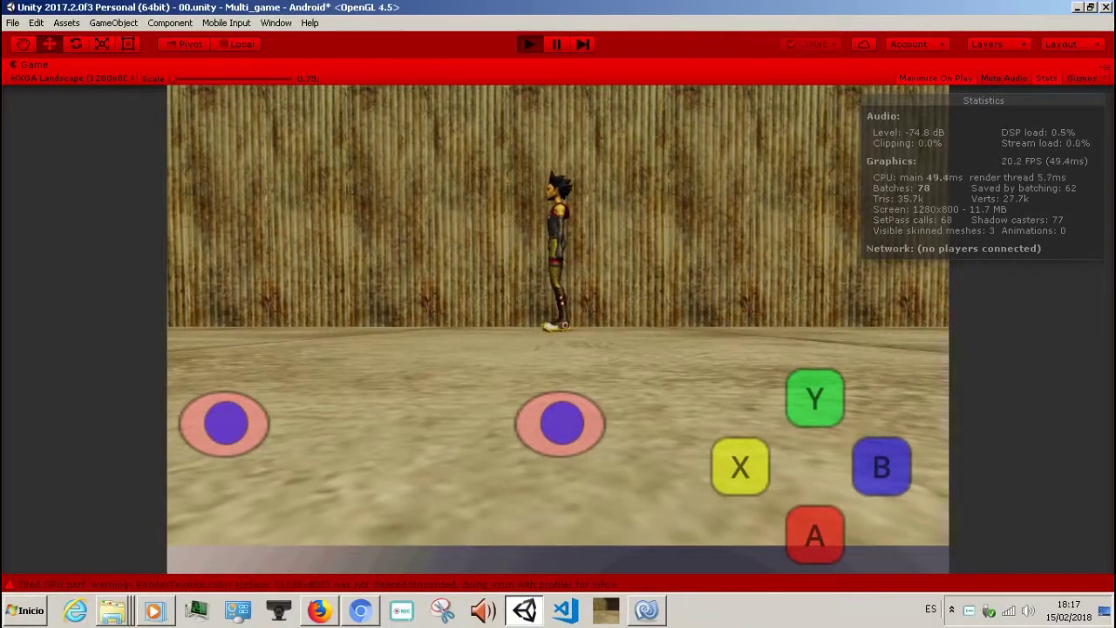
{"action": "key", "text": "Right"}
{"action": "key", "text": "space"}
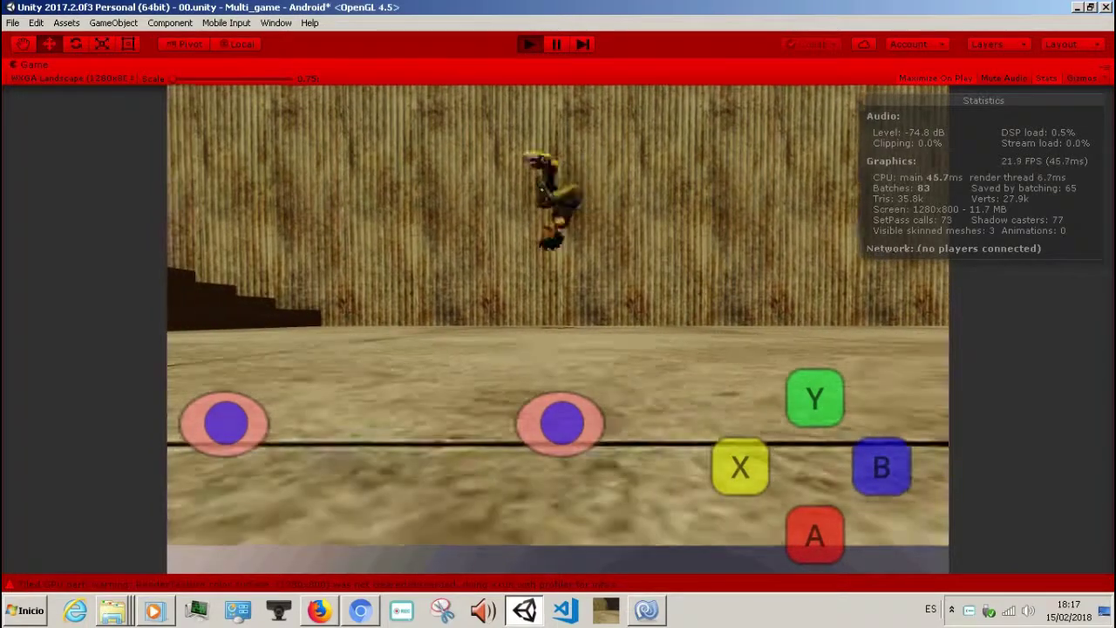
{"action": "key", "text": "Left"}
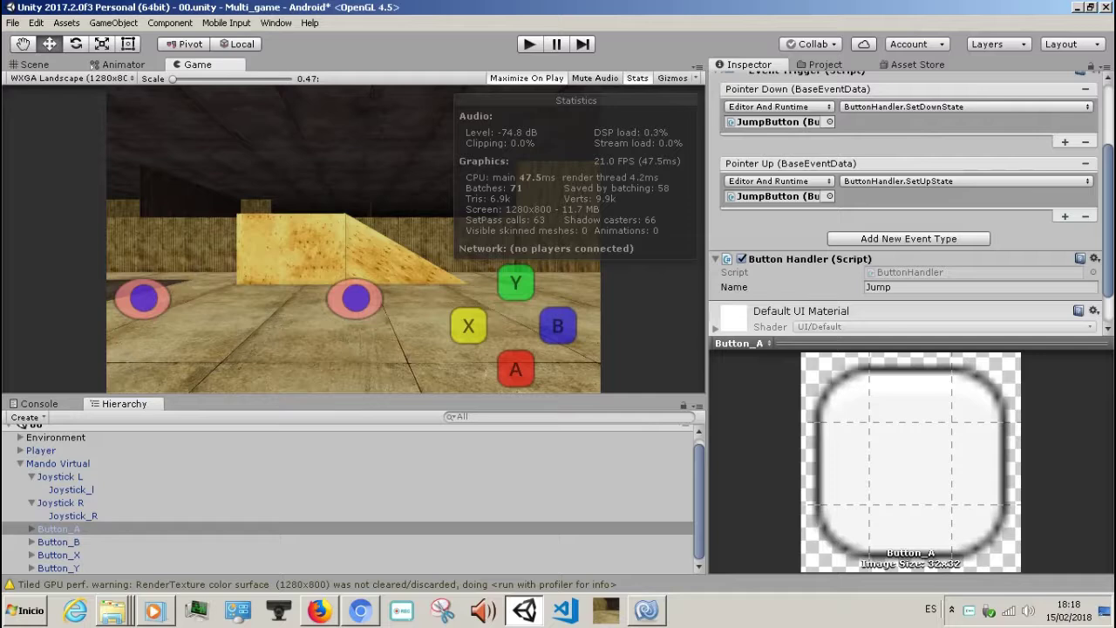
- Select Button_B and inspect its Button Handler Name field, confirming it reads Fire1
{"action": "left_click", "coordinate": [58, 541]}
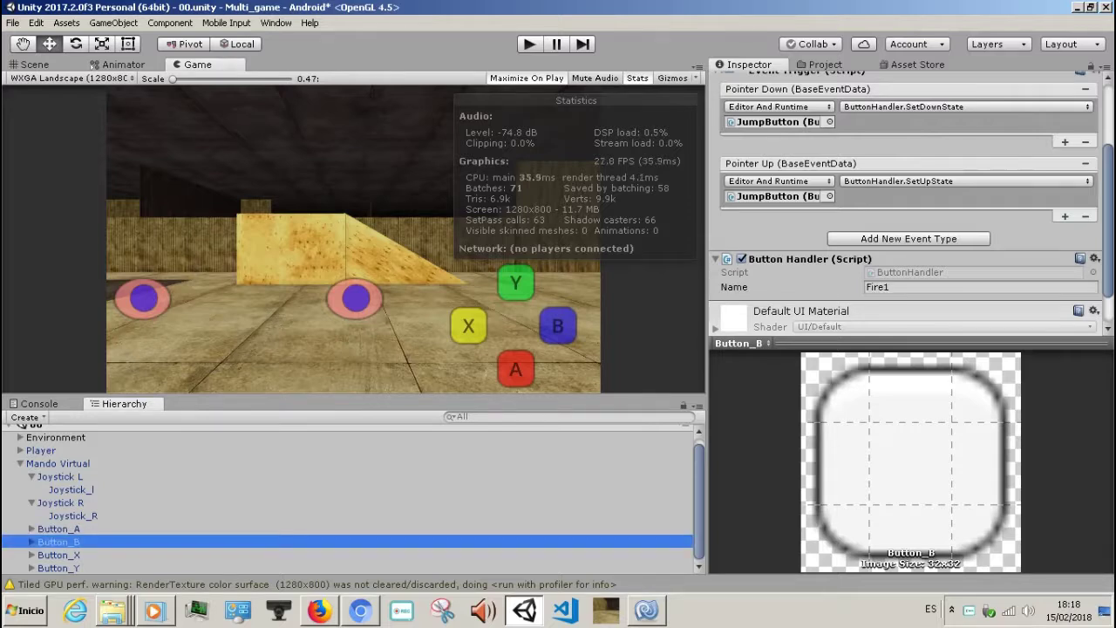
{"action": "scroll", "coordinate": [911, 203], "scroll_direction": "up", "scroll_amount": 2}
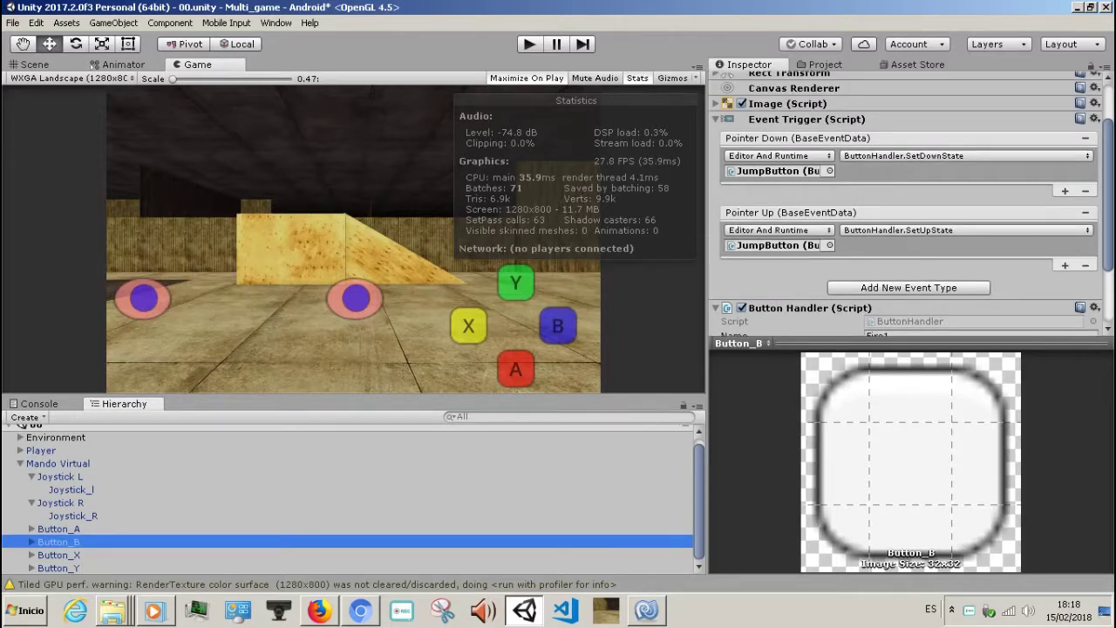
{"action": "scroll", "coordinate": [911, 203], "scroll_direction": "down", "scroll_amount": 3}
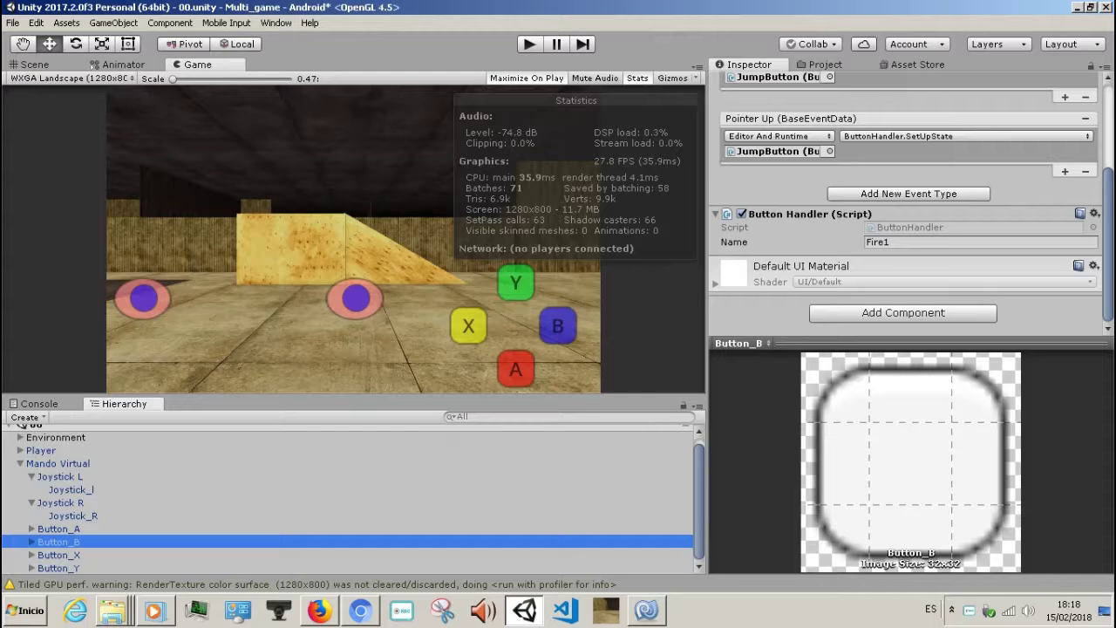
{"action": "left_click", "coordinate": [976, 242]}
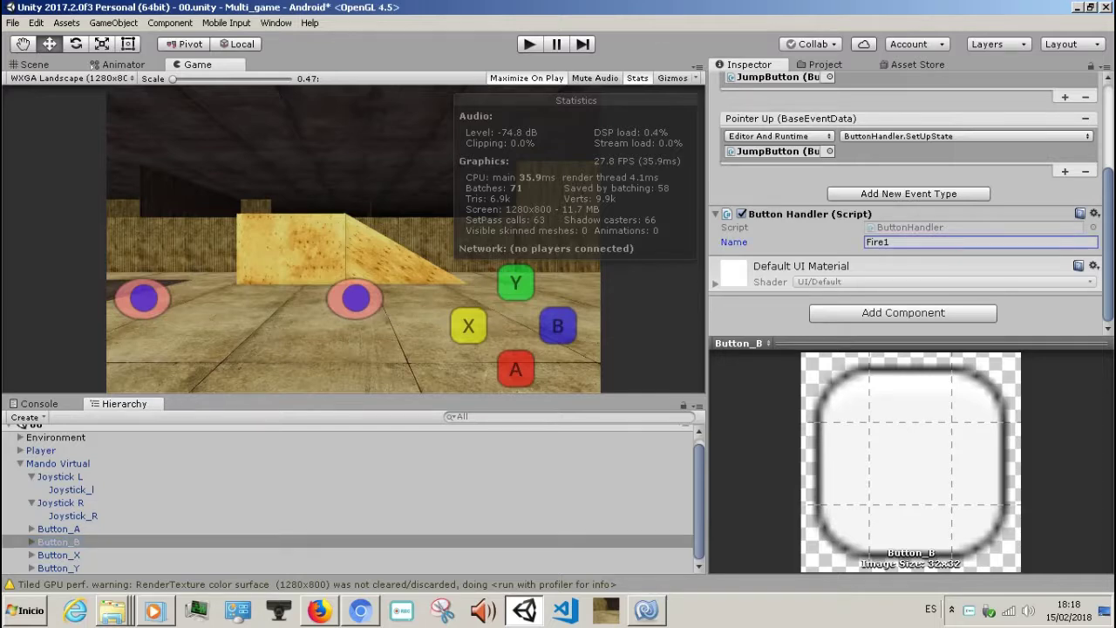
{"action": "double_click", "coordinate": [877, 241]}
{"action": "scroll", "coordinate": [907, 200], "scroll_direction": "up", "scroll_amount": 1}
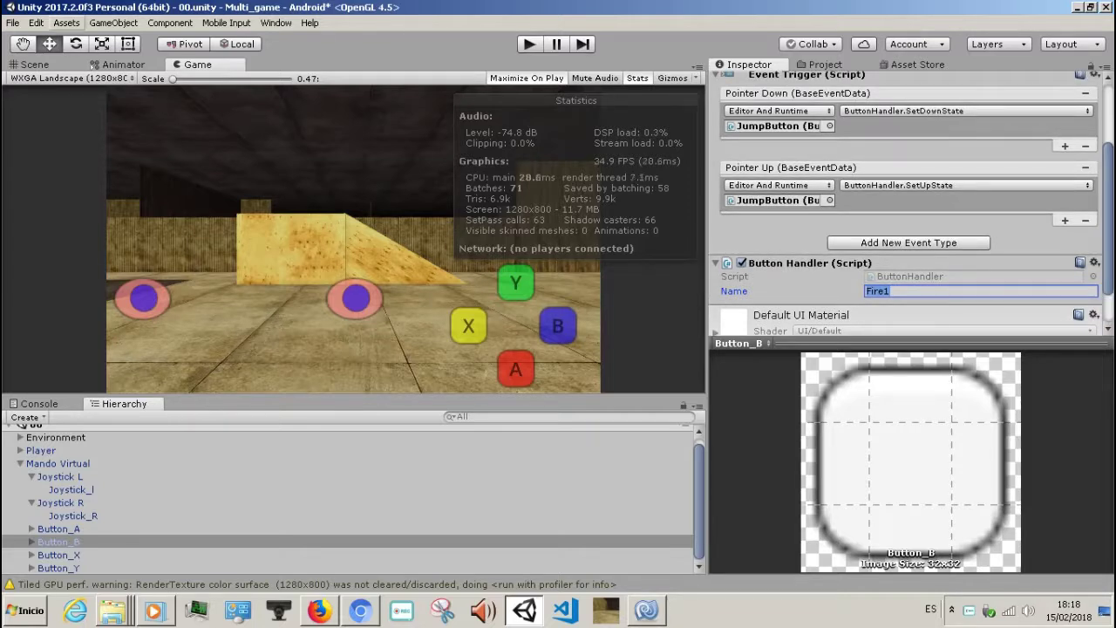
- Open Edit > Project Settings > Input and collapse the Mouse X axis to review Fire1 and Jump
{"action": "left_click", "coordinate": [37, 23]}
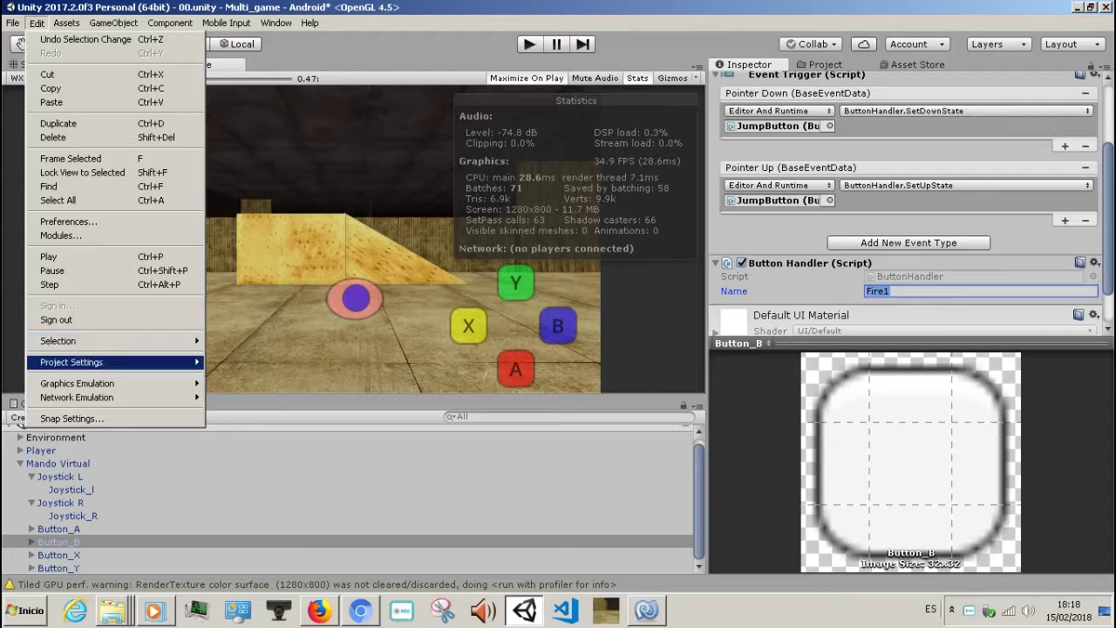
{"action": "mouse_move", "coordinate": [87, 361]}
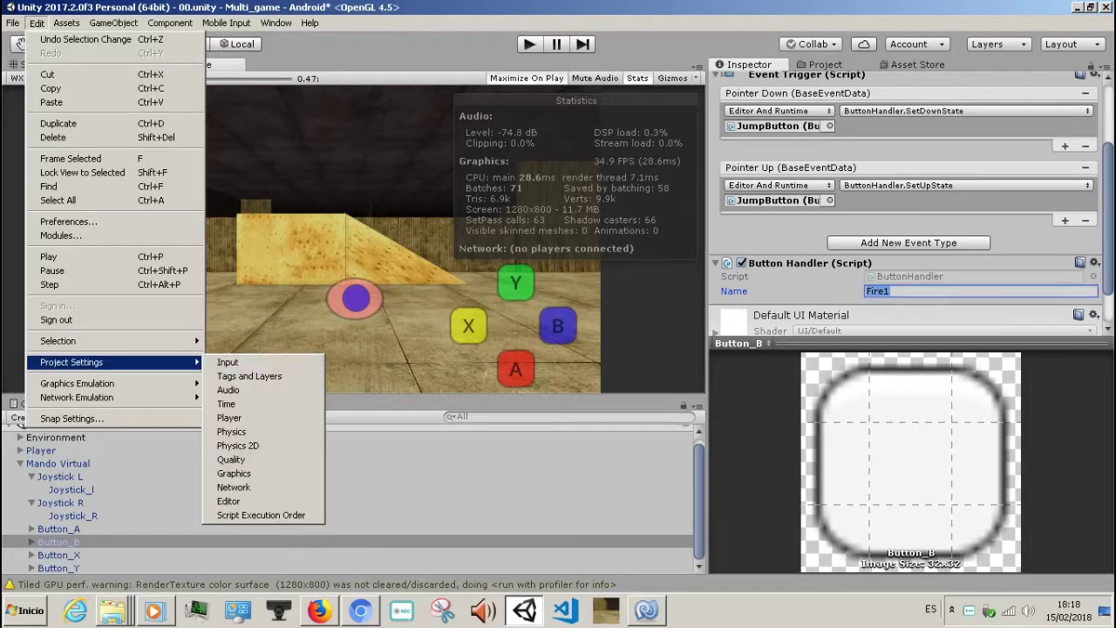
{"action": "left_click", "coordinate": [231, 363]}
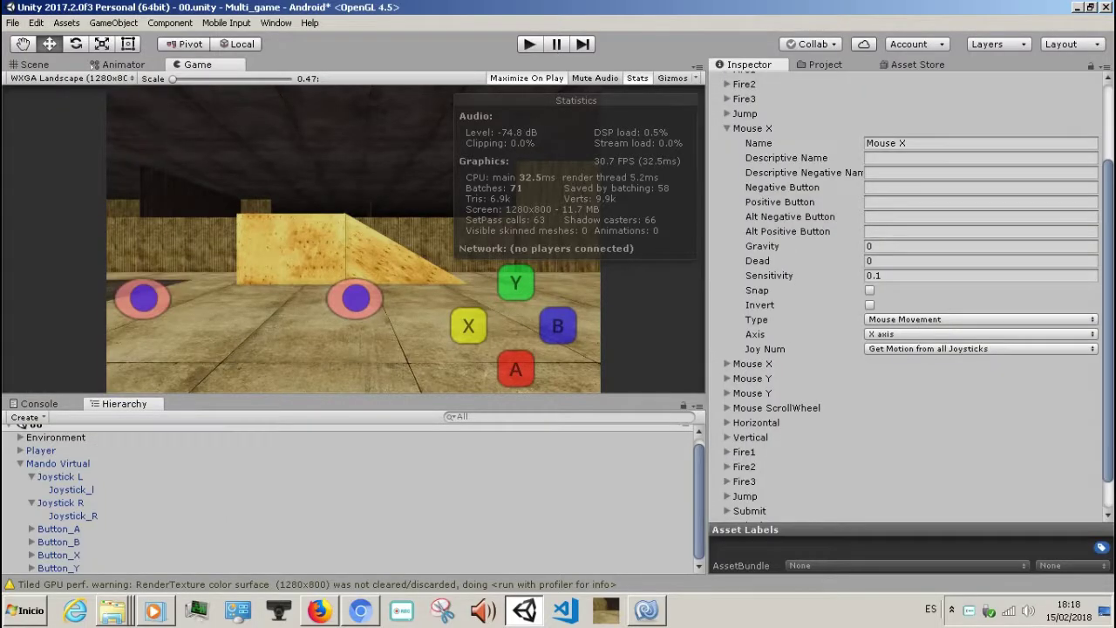
{"action": "left_click", "coordinate": [726, 128]}
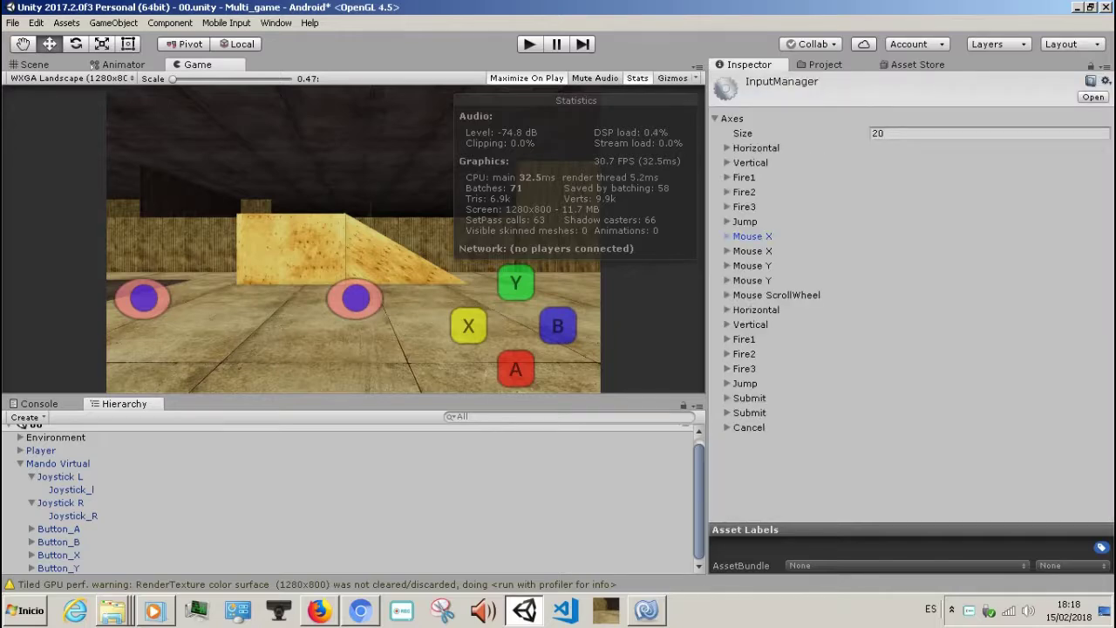
- Select Button_A and check that Mobile Input is enabled
{"action": "left_click", "coordinate": [59, 529]}
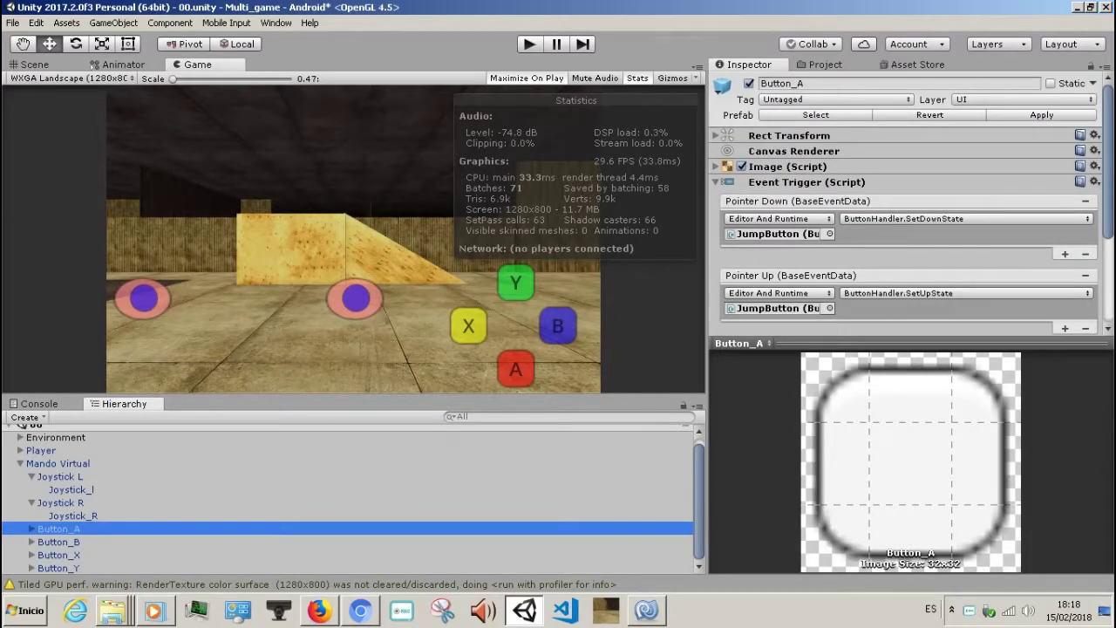
{"action": "left_click", "coordinate": [226, 23]}
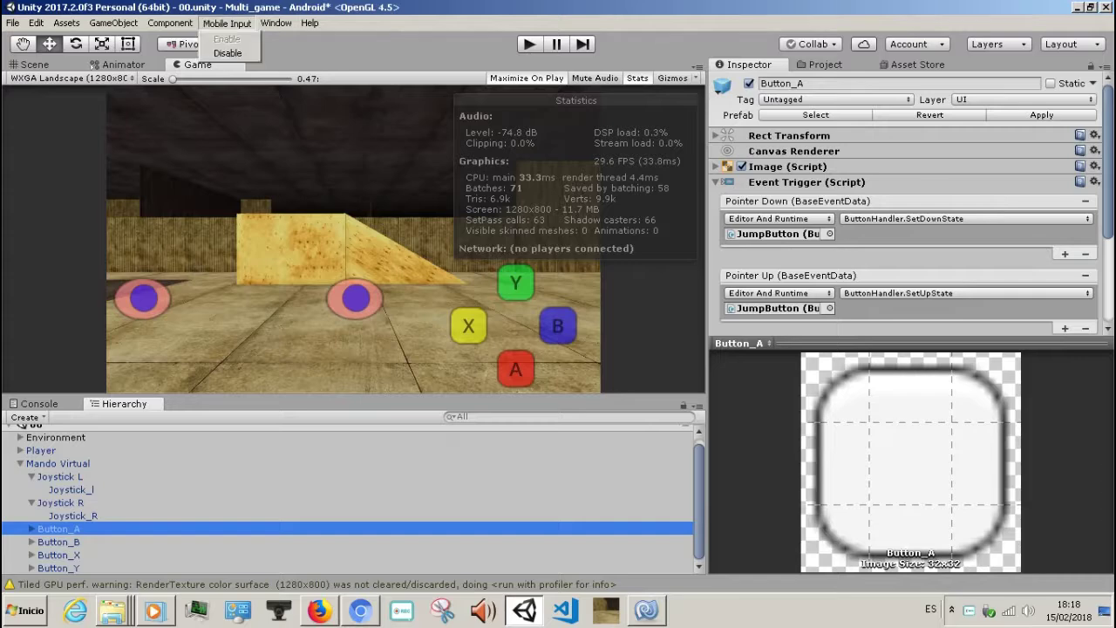
{"action": "mouse_move", "coordinate": [13, 23]}
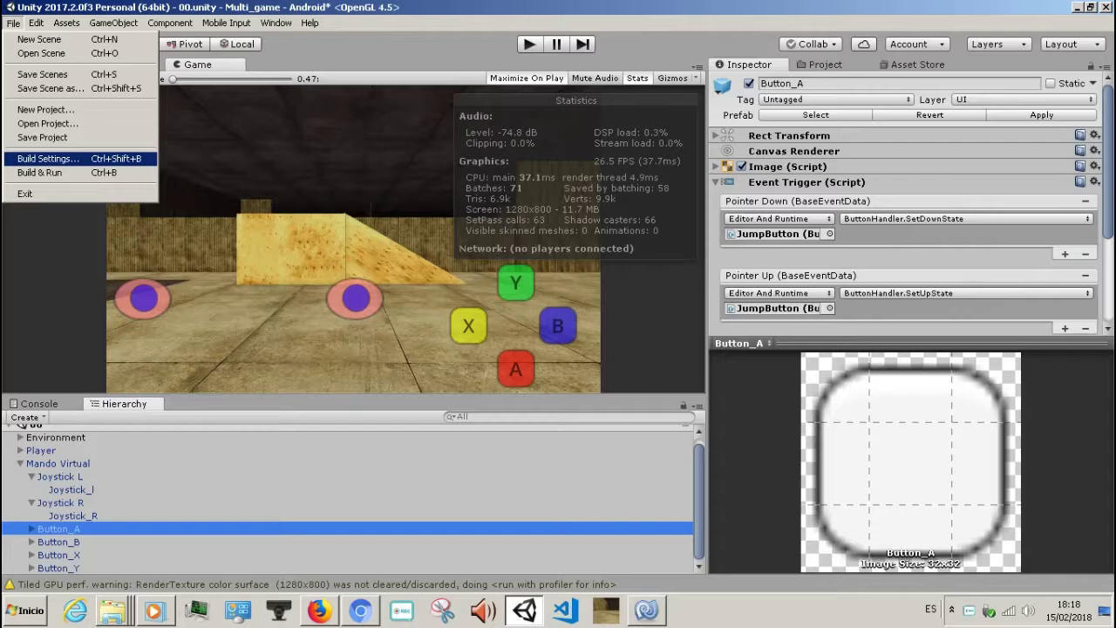
{"action": "left_click", "coordinate": [48, 158]}
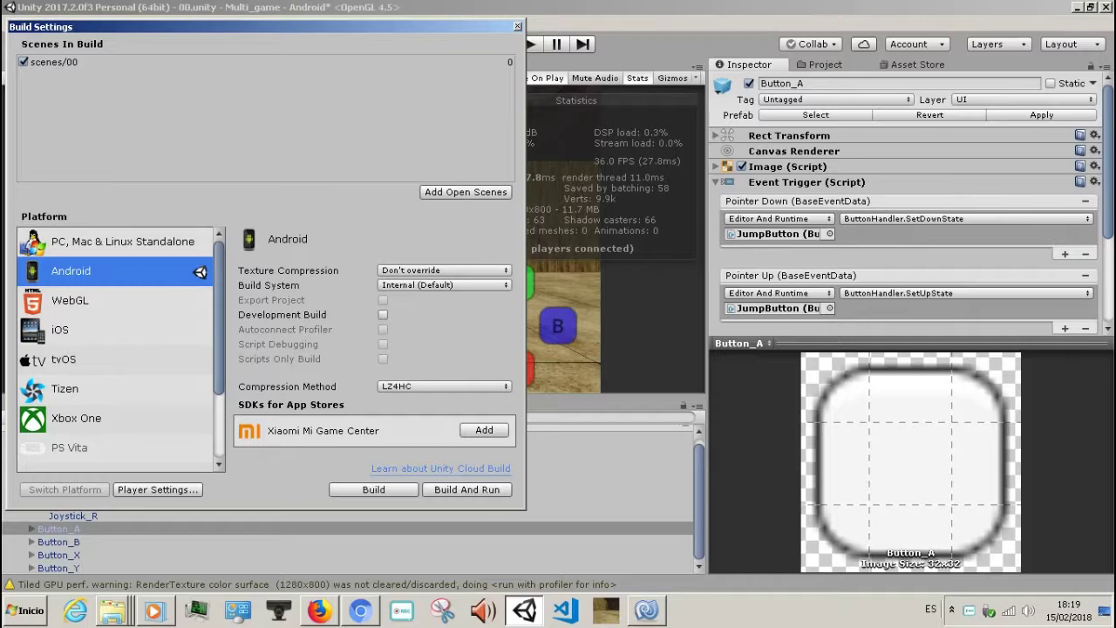
{"action": "left_click", "coordinate": [122, 242]}
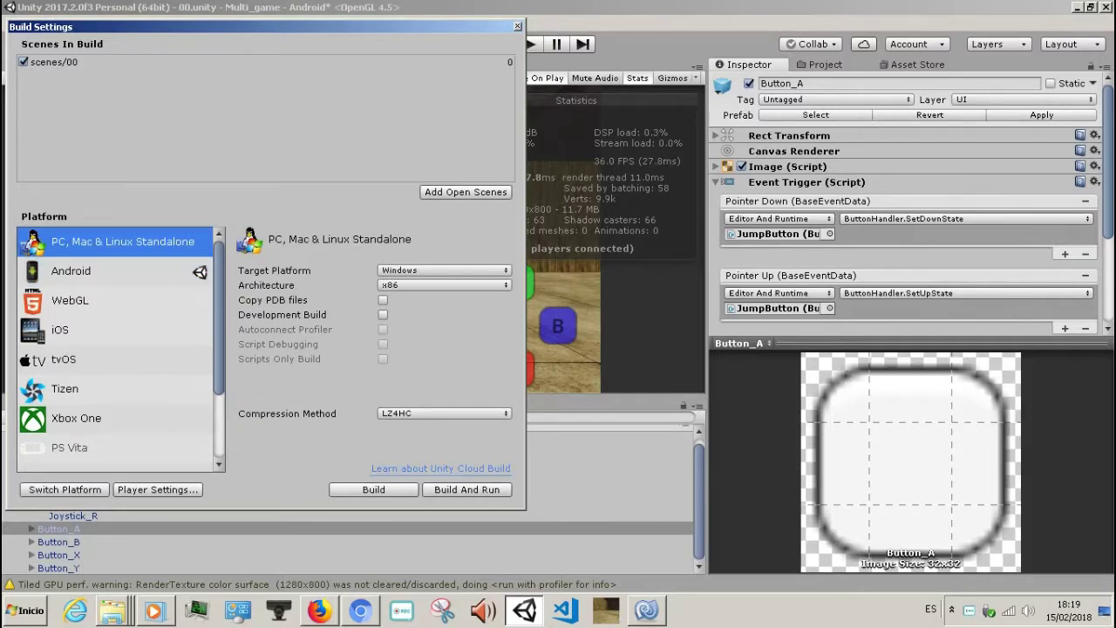
{"action": "left_click", "coordinate": [71, 270]}
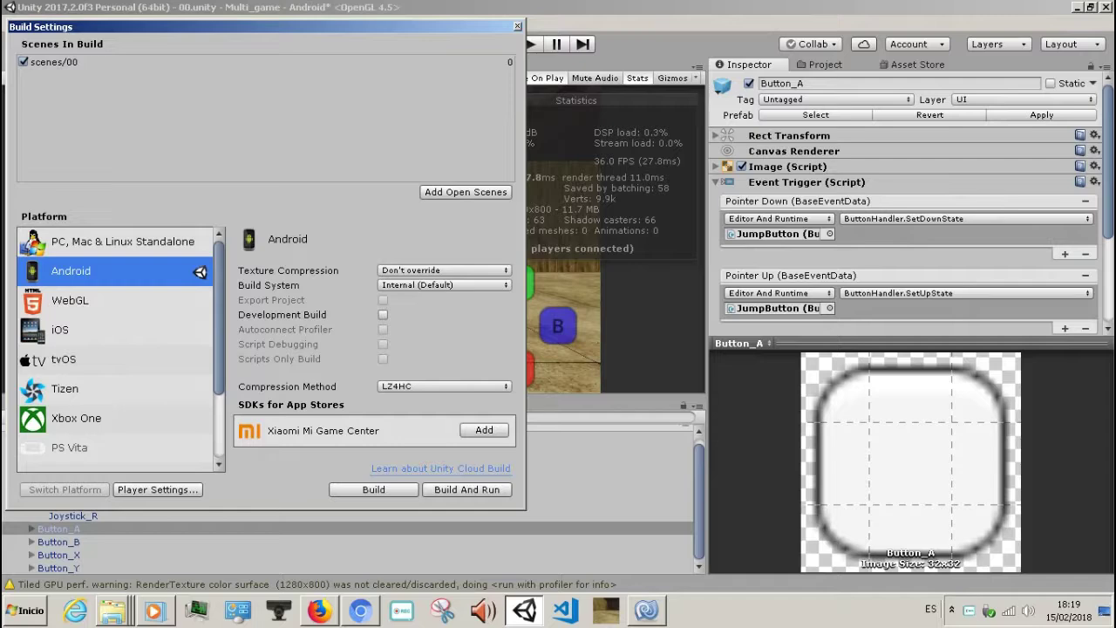
{"action": "left_click", "coordinate": [517, 26]}
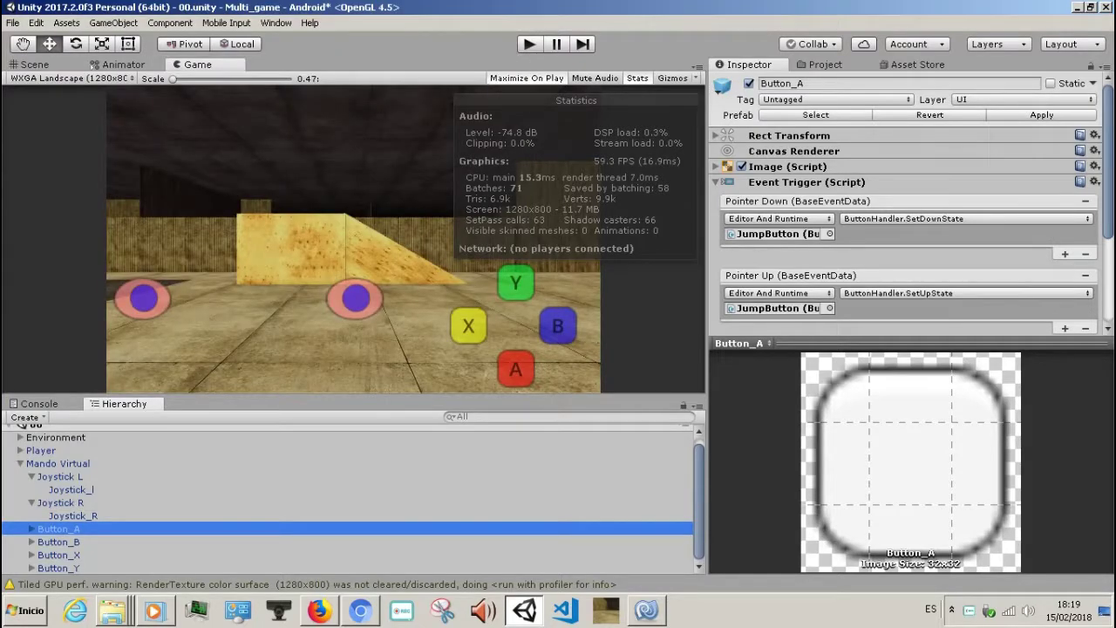
- Select Mando Virtual and switch the build platform from Android to PC, Mac & Linux Standalone
{"action": "left_click", "coordinate": [58, 463]}
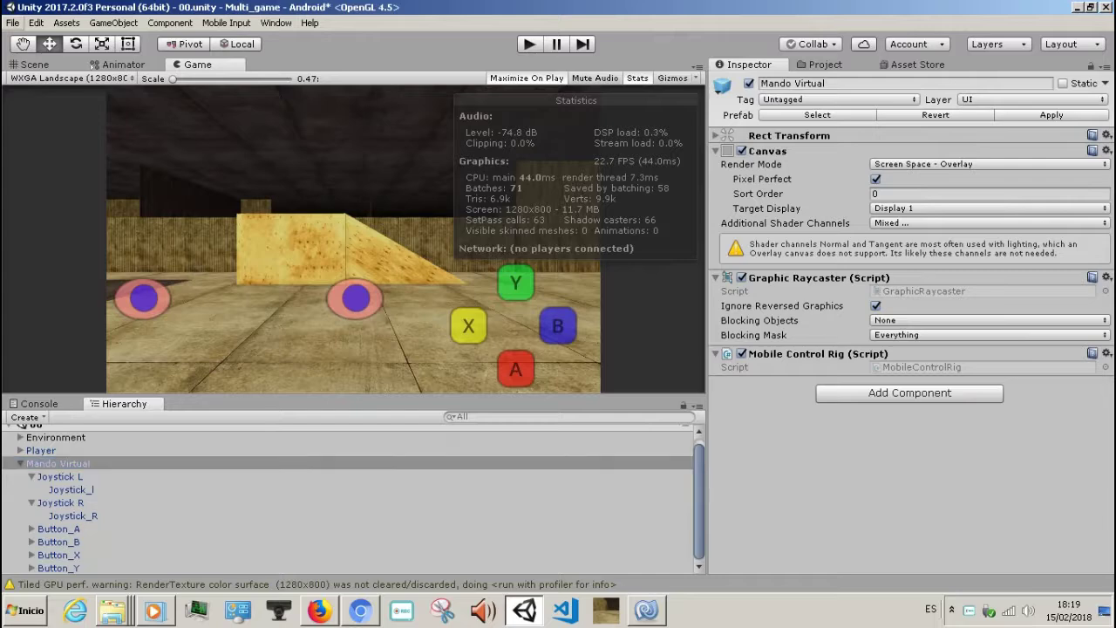
{"action": "key", "text": "alt+f"}
{"action": "key", "text": "Up"}
{"action": "key", "text": "Up"}
{"action": "key", "text": "Up"}
{"action": "key", "text": "Return"}
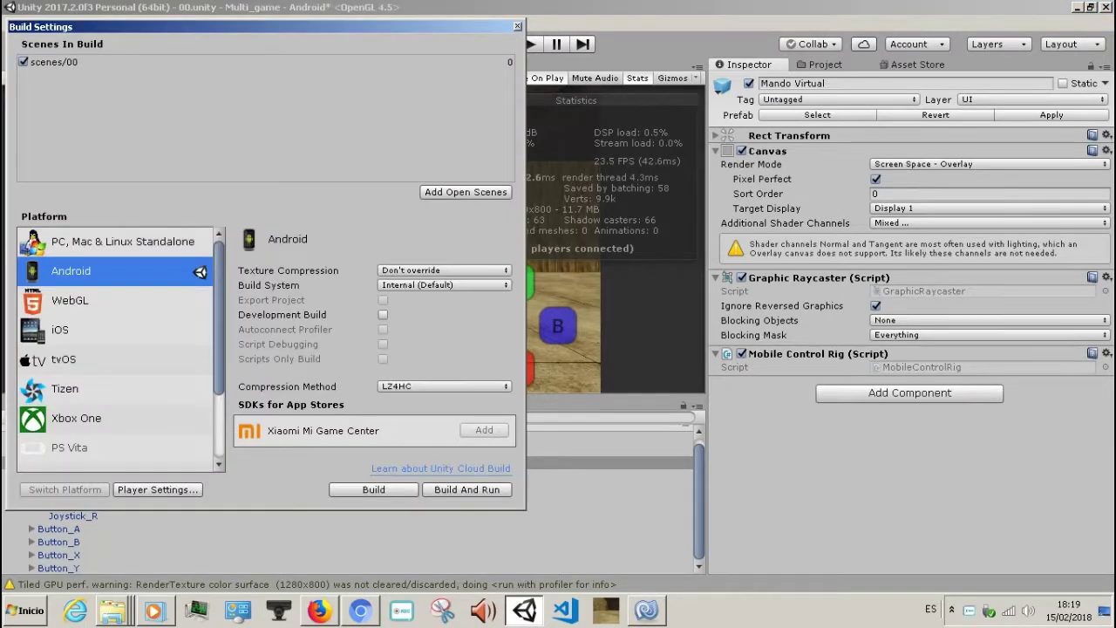
{"action": "left_click", "coordinate": [122, 241]}
{"action": "left_click", "coordinate": [65, 489]}
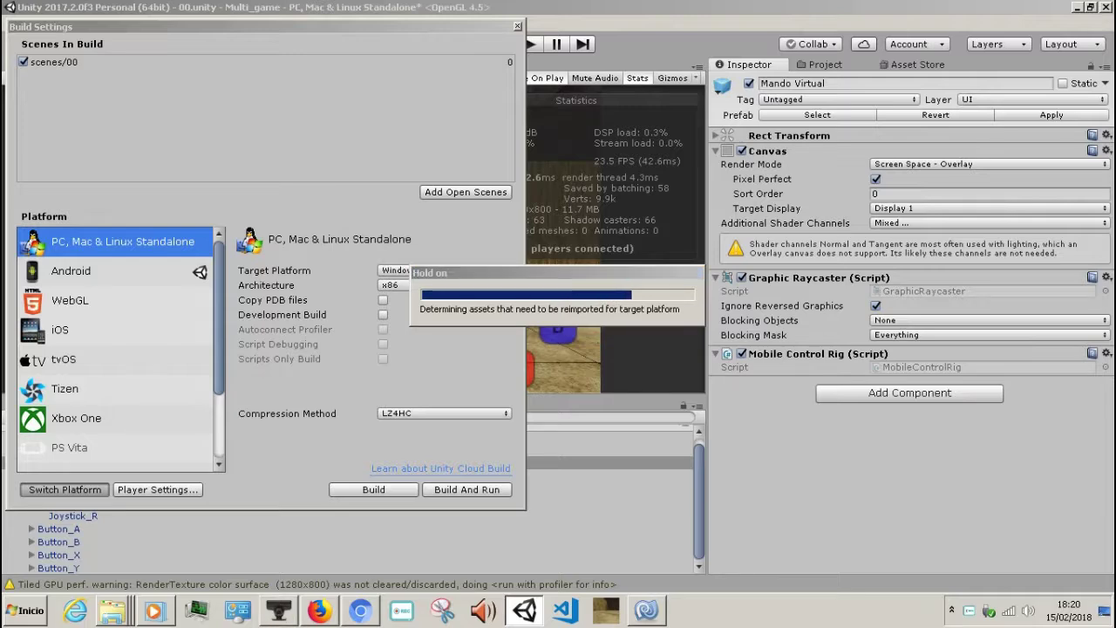
{"action": "key", "text": "alt+Tab"}
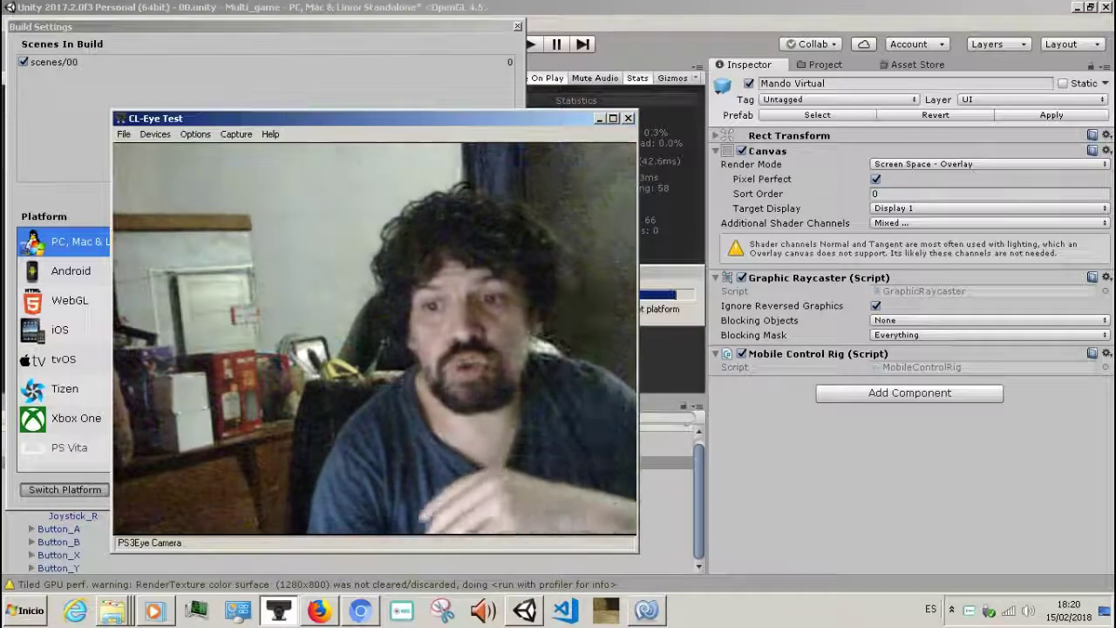